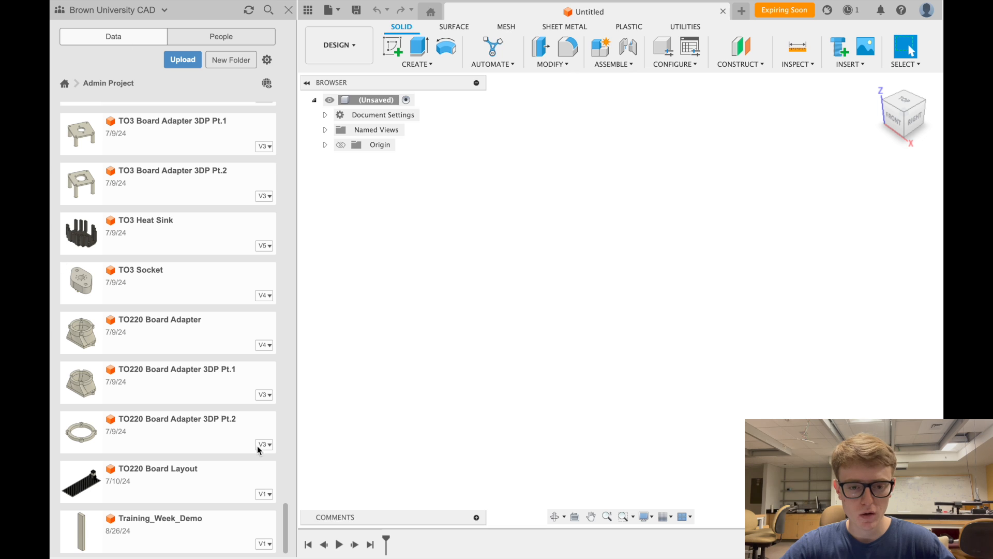
- Check the team list and scroll through the Admin Project's design files
{"action": "left_click", "coordinate": [161, 11]}
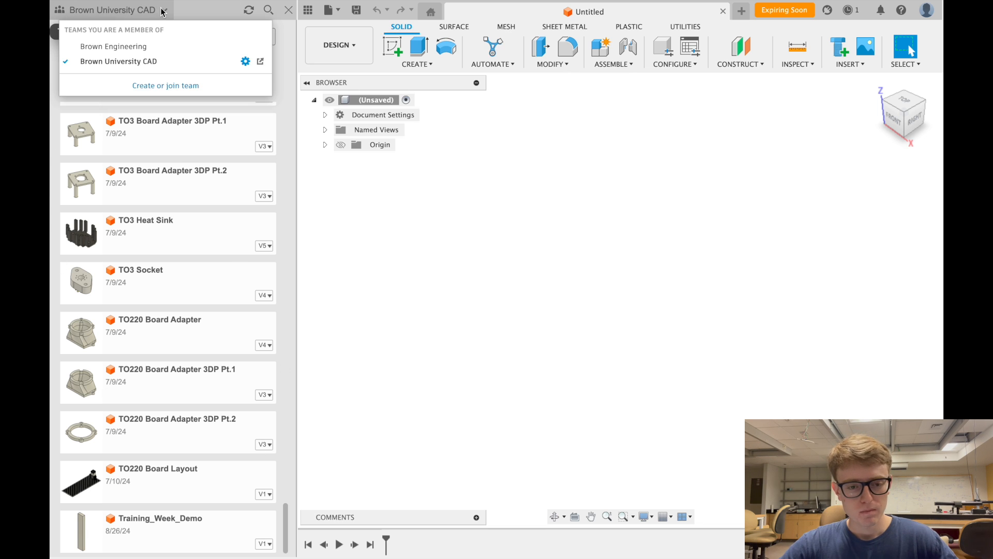
{"action": "left_click", "coordinate": [161, 10]}
{"action": "left_click", "coordinate": [161, 10]}
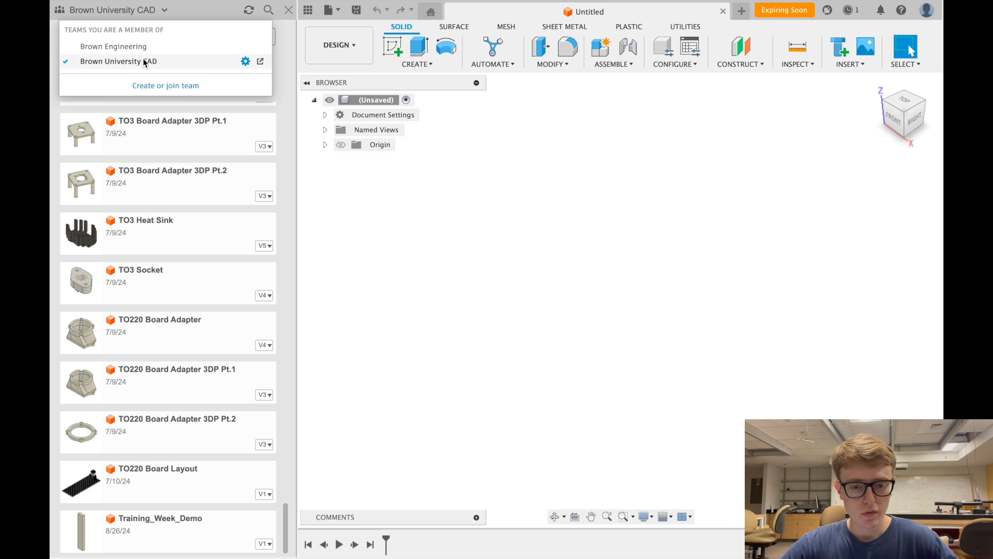
{"action": "left_click", "coordinate": [158, 15]}
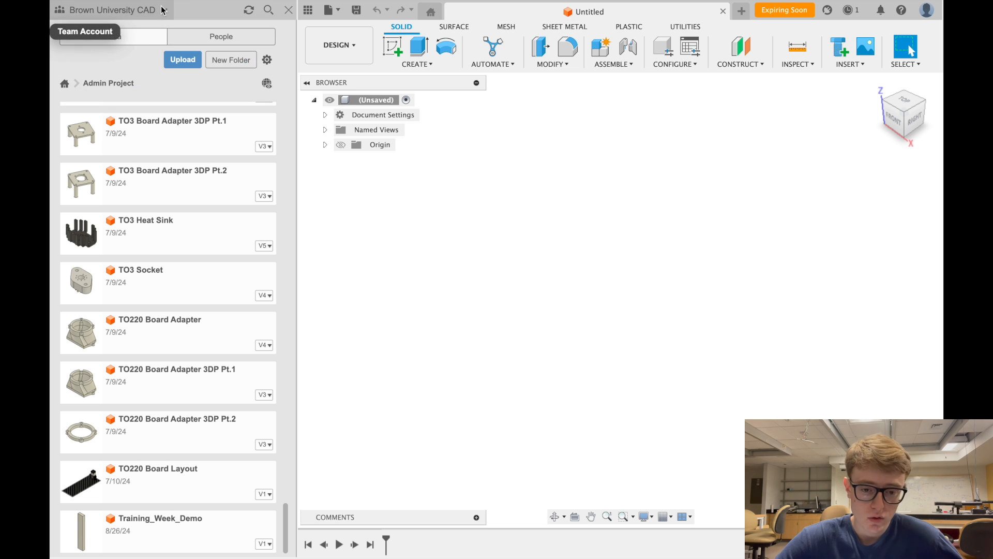
{"action": "left_click", "coordinate": [162, 10]}
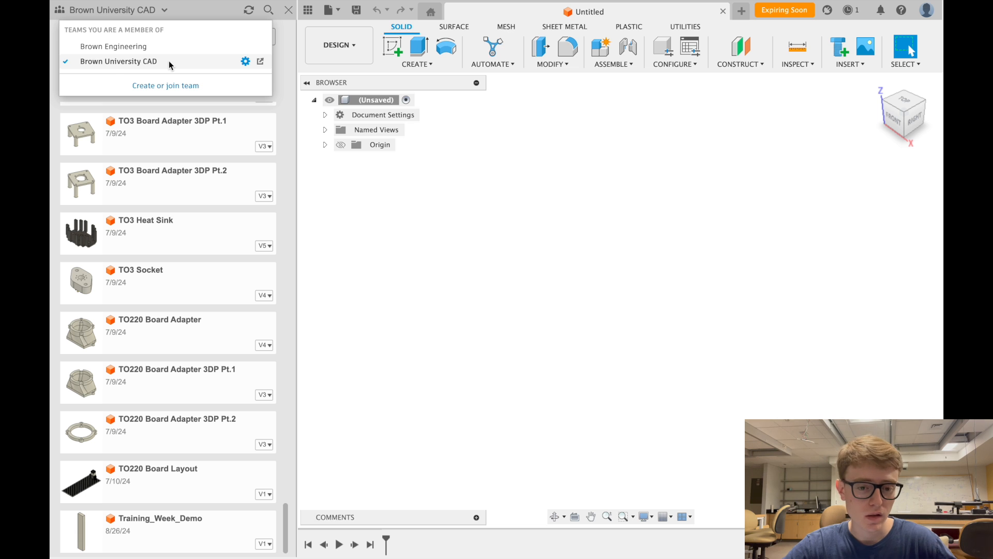
{"action": "left_click", "coordinate": [165, 9]}
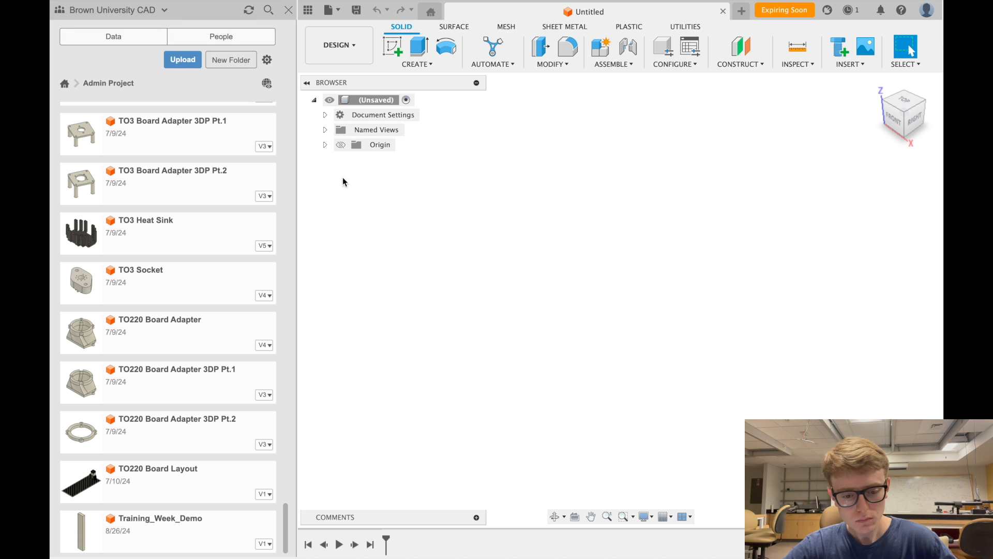
{"action": "scroll", "coordinate": [166, 297], "scroll_direction": "up", "scroll_amount": 10}
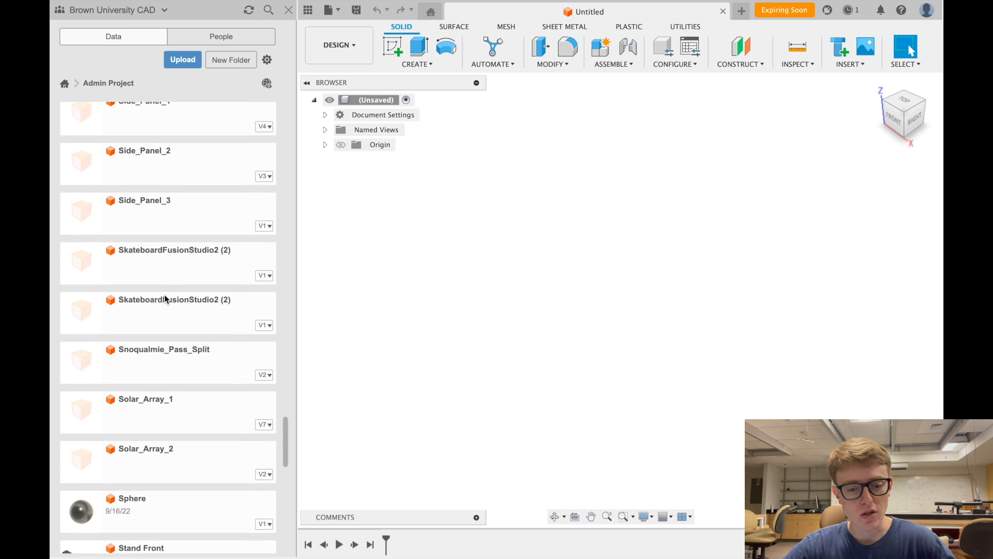
{"action": "scroll", "coordinate": [164, 299], "scroll_direction": "down", "scroll_amount": 15}
{"action": "scroll", "coordinate": [165, 297], "scroll_direction": "up", "scroll_amount": 20}
{"action": "scroll", "coordinate": [164, 294], "scroll_direction": "up", "scroll_amount": 10}
{"action": "scroll", "coordinate": [164, 294], "scroll_direction": "down", "scroll_amount": 20}
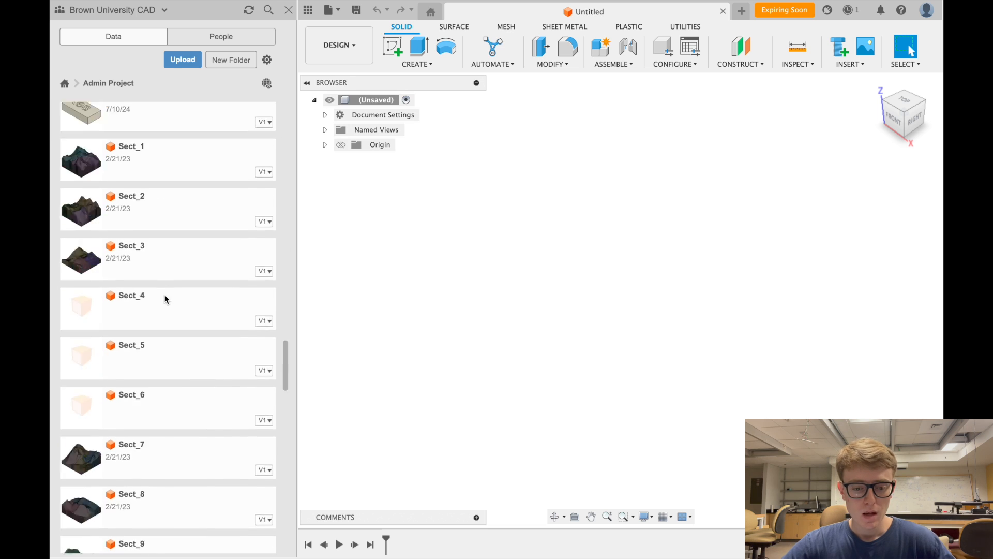
{"action": "scroll", "coordinate": [164, 294], "scroll_direction": "down", "scroll_amount": 15}
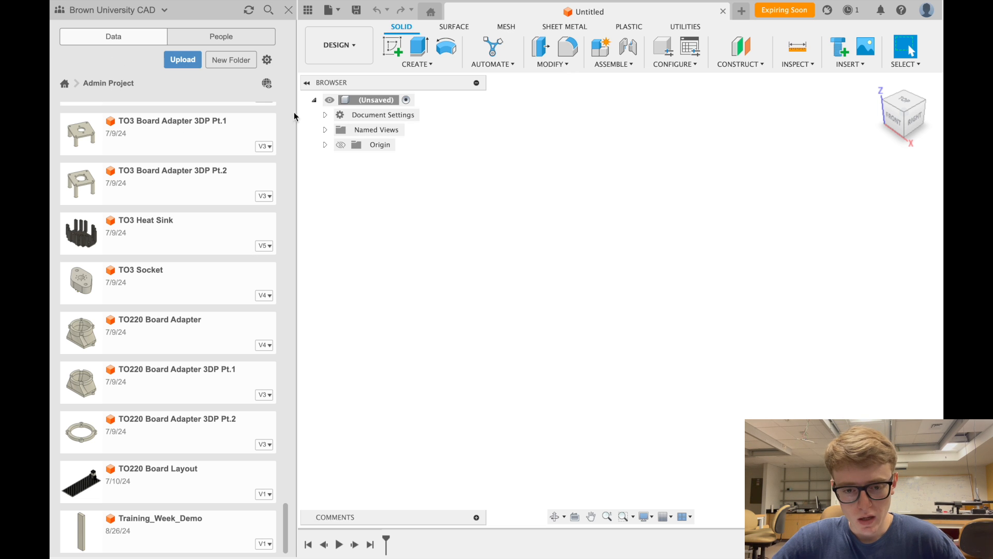
- Close the Data Panel so the empty design fills the window
{"action": "left_click", "coordinate": [287, 10]}
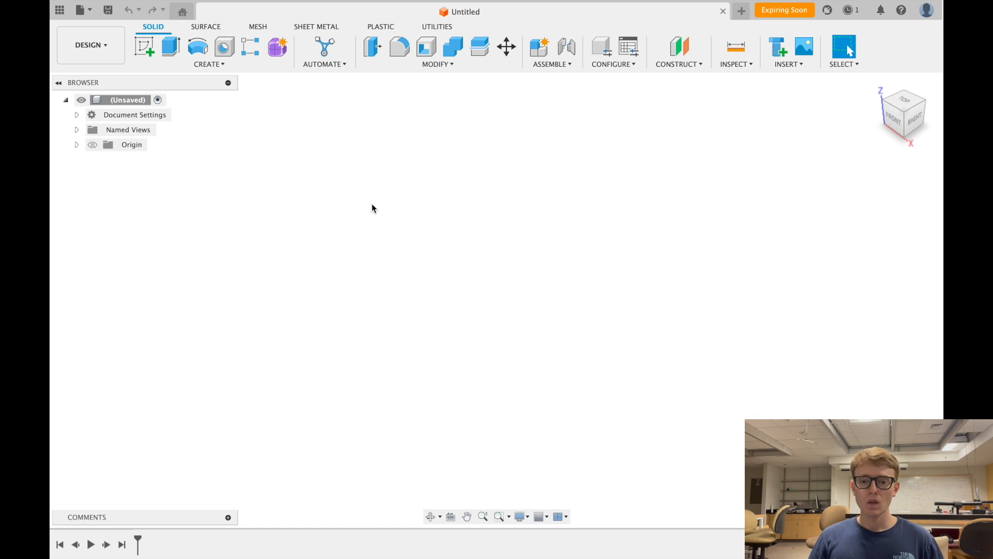
{"action": "left_click", "coordinate": [59, 10]}
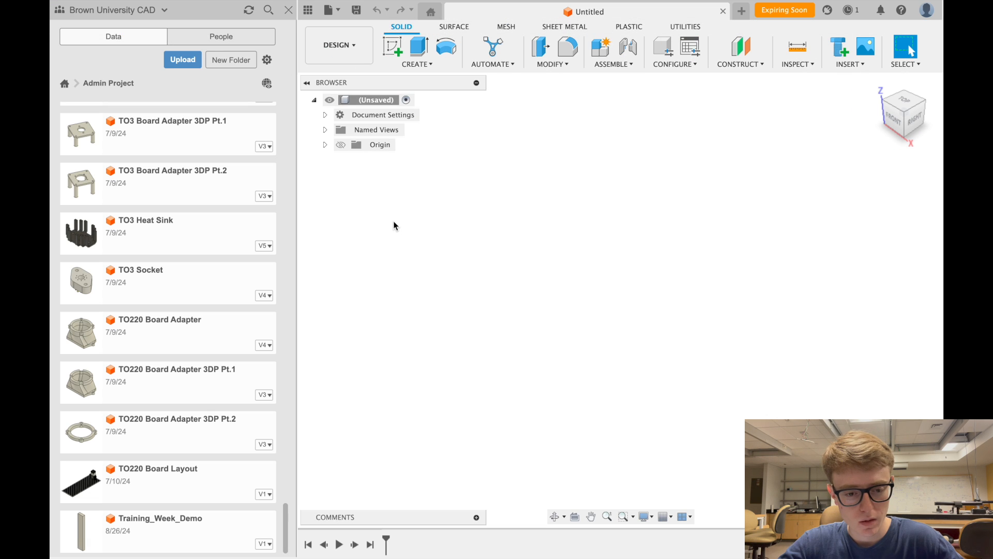
{"action": "left_click", "coordinate": [288, 10]}
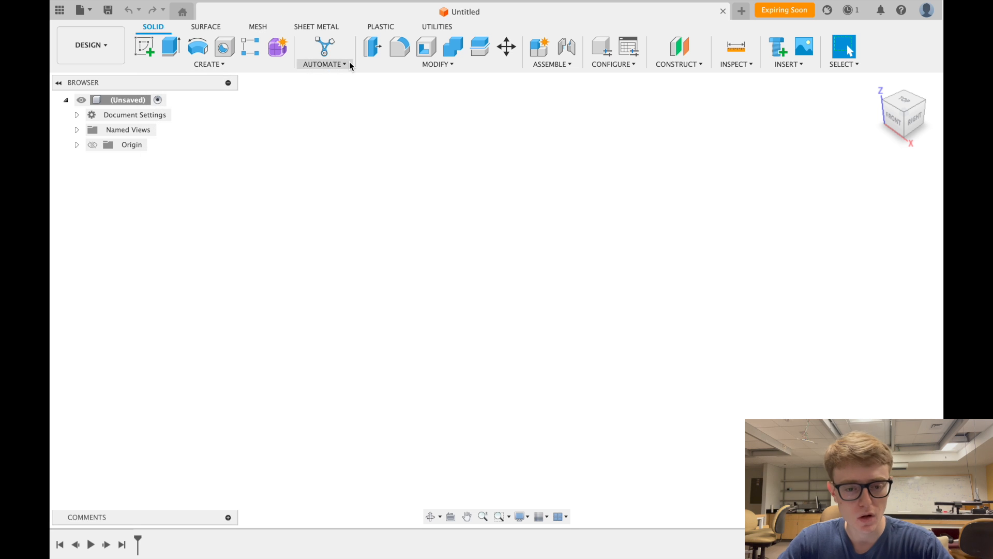
- Start Create Sketch and preview the vertical origin plane as a sketch plane
{"action": "left_click", "coordinate": [143, 52]}
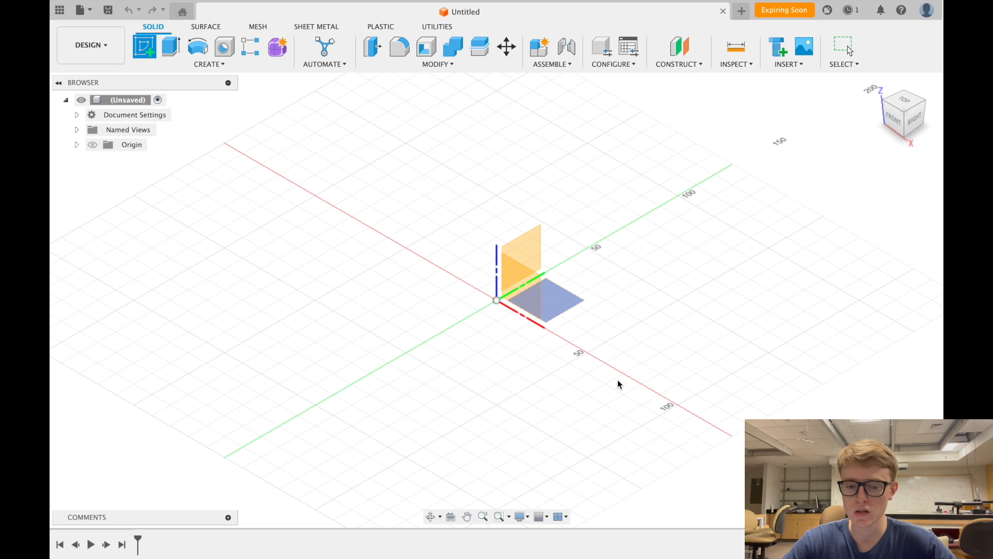
{"action": "left_click", "coordinate": [521, 286]}
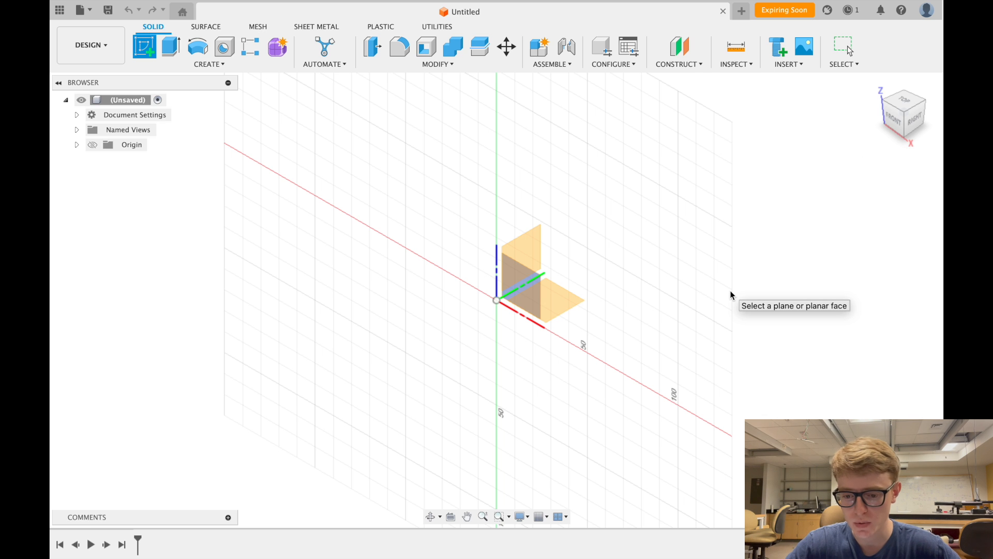
- Place the new sketch on the XY origin plane, viewed from the top
{"action": "left_click", "coordinate": [570, 294]}
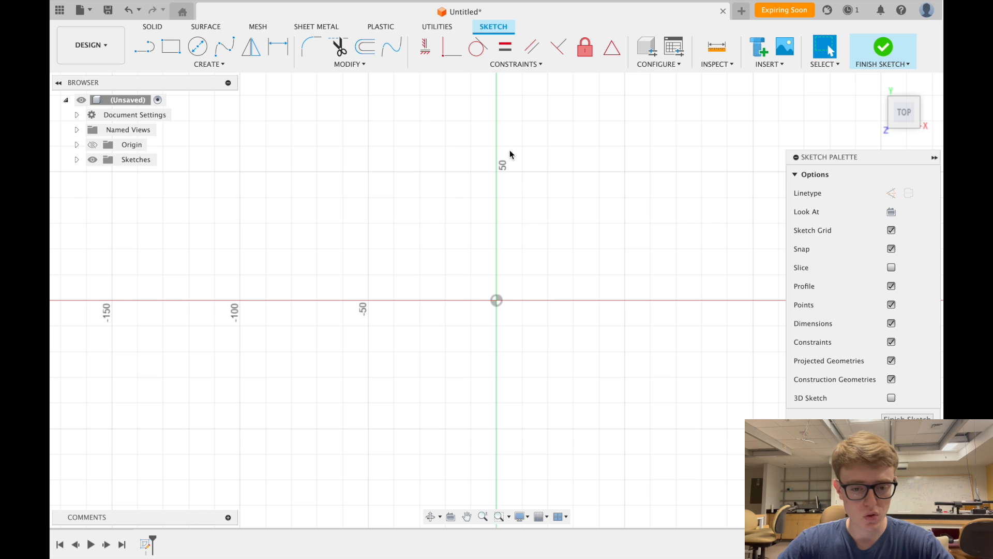
{"action": "scroll", "coordinate": [453, 229], "scroll_direction": "down", "scroll_amount": 3}
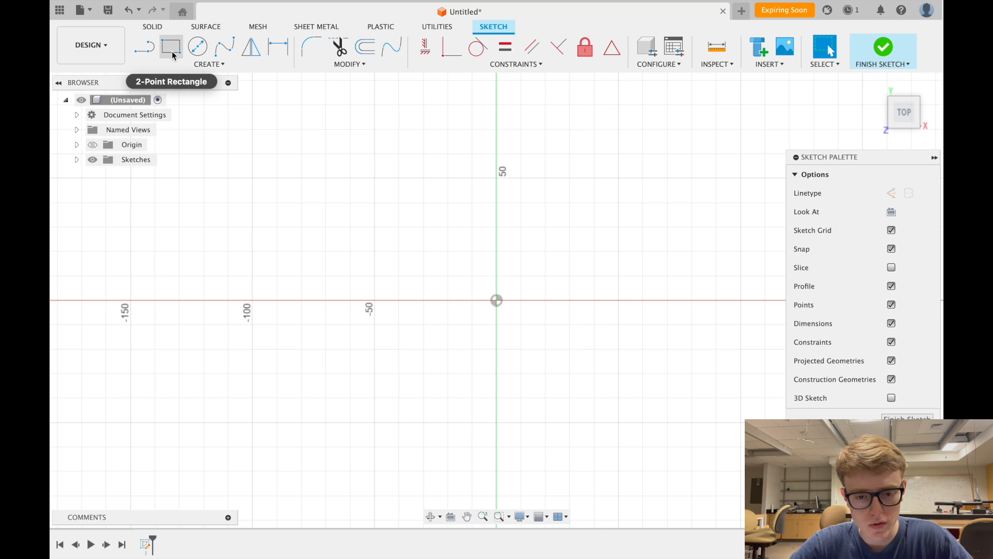
- Choose Center Rectangle from the Create menu's Rectangle options
{"action": "left_click", "coordinate": [211, 65]}
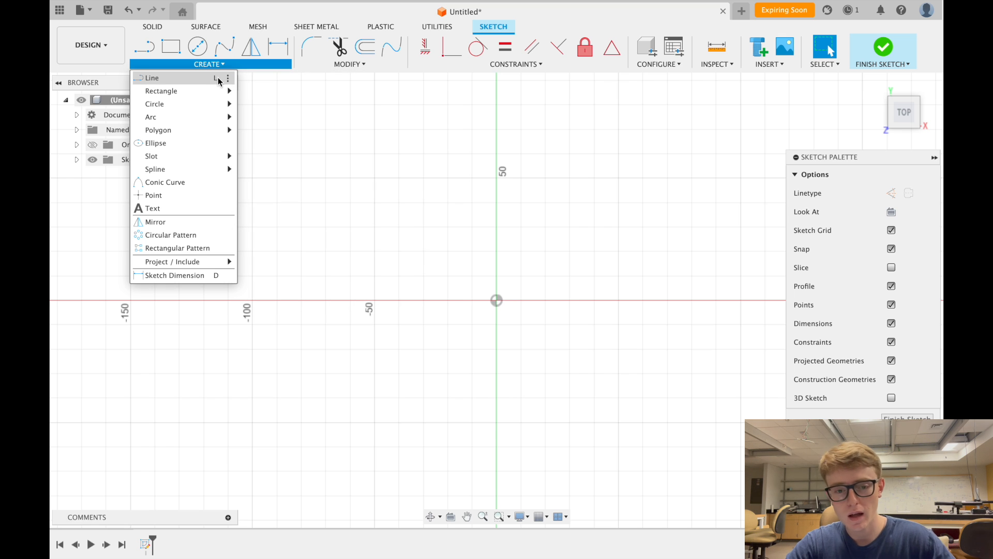
{"action": "mouse_move", "coordinate": [217, 101]}
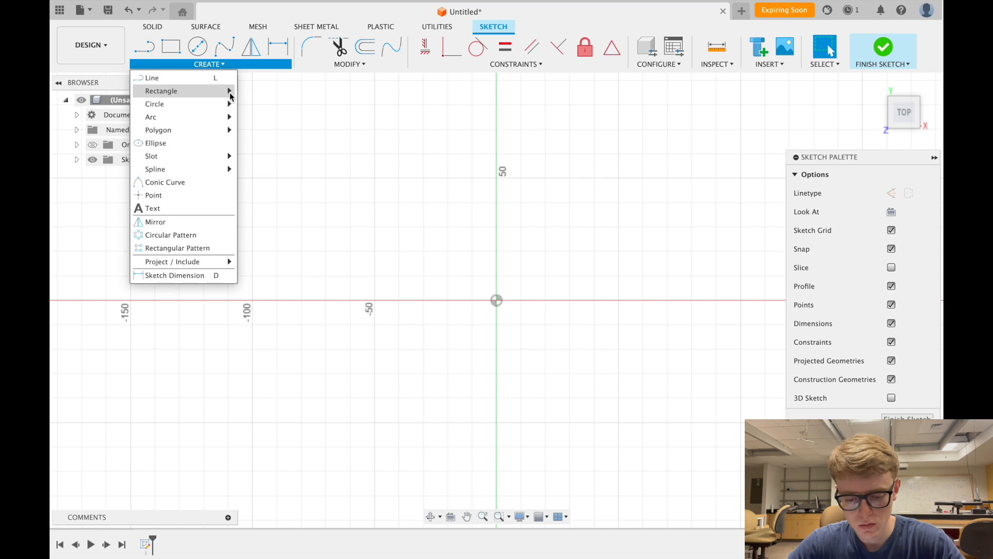
{"action": "left_click", "coordinate": [231, 64]}
{"action": "mouse_move", "coordinate": [217, 101]}
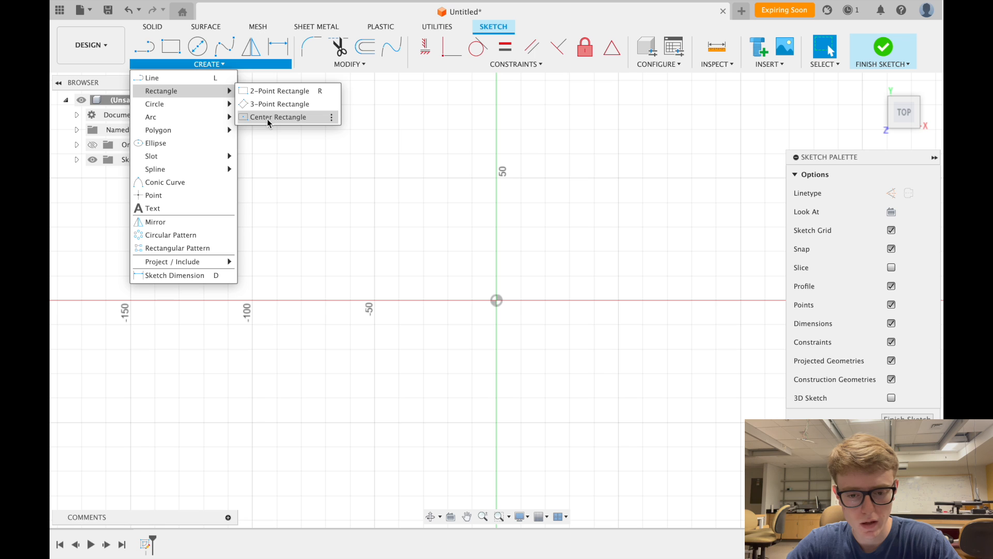
{"action": "left_click", "coordinate": [267, 118]}
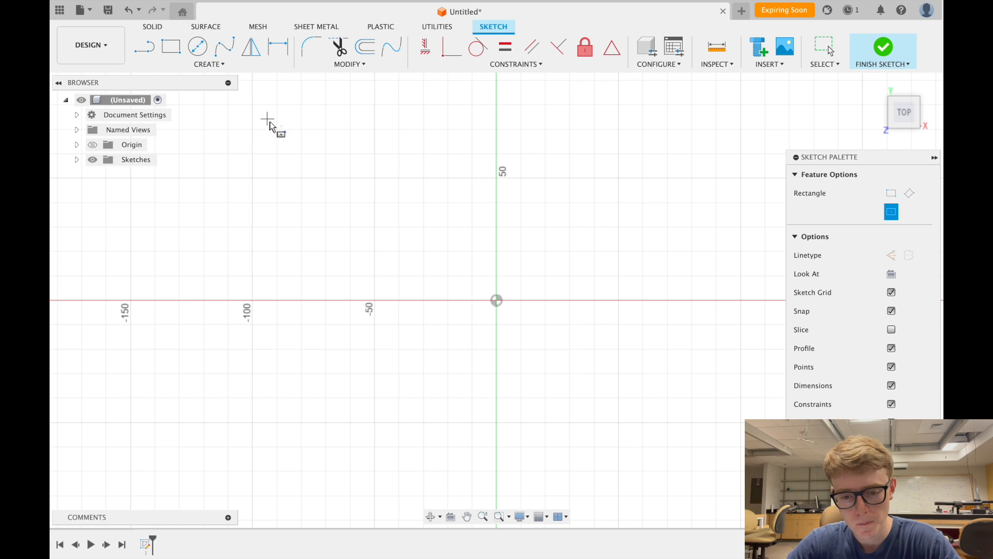
- Draw a center rectangle up and left of the origin
{"action": "left_click", "coordinate": [338, 199]}
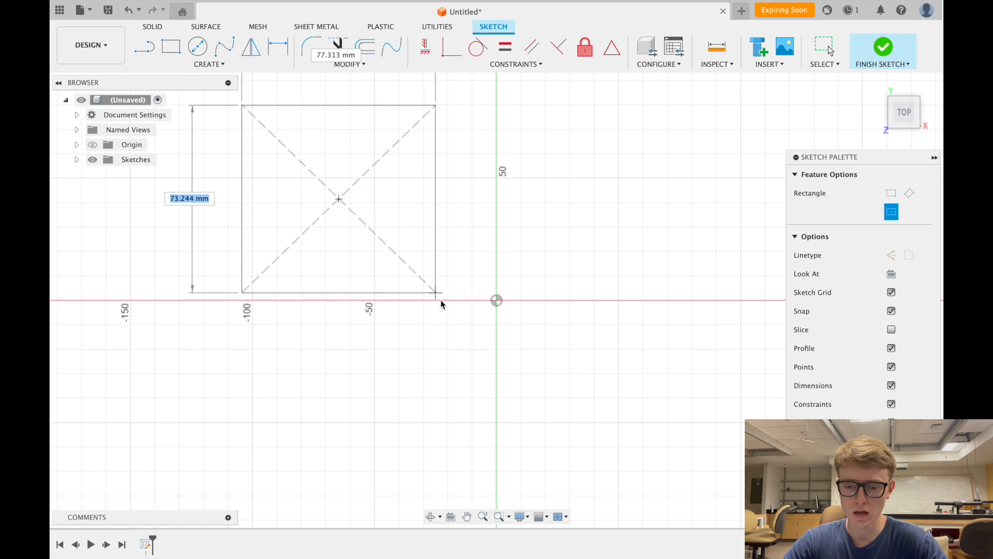
{"action": "left_click", "coordinate": [488, 269]}
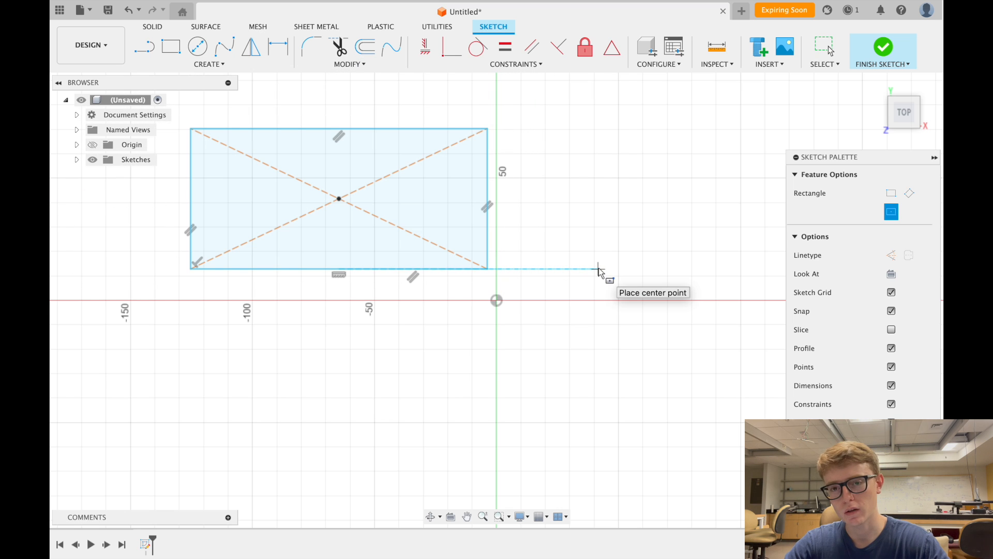
{"action": "key", "text": "Escape"}
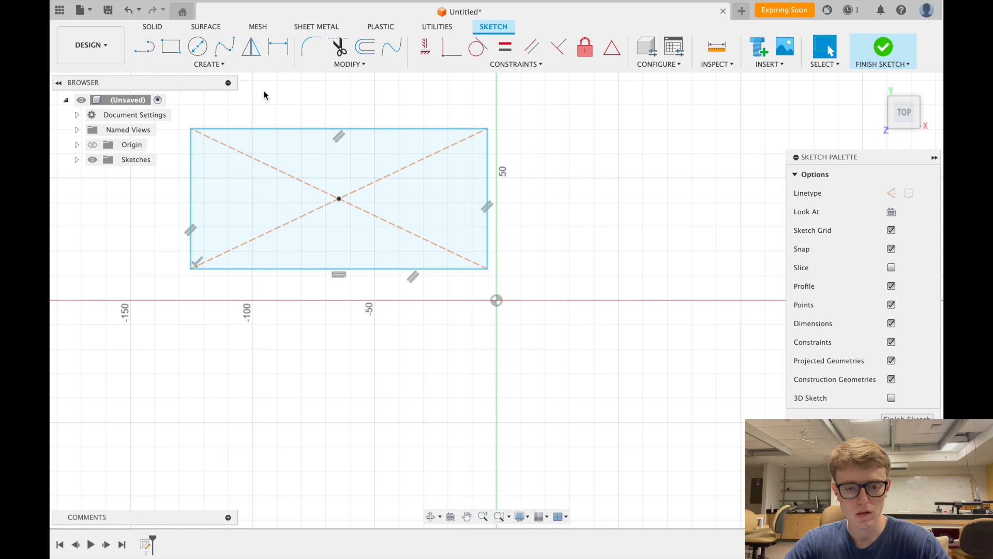
- Try the 2-Point Rectangle tool, then switch back to Center Rectangle
{"action": "left_click", "coordinate": [170, 46]}
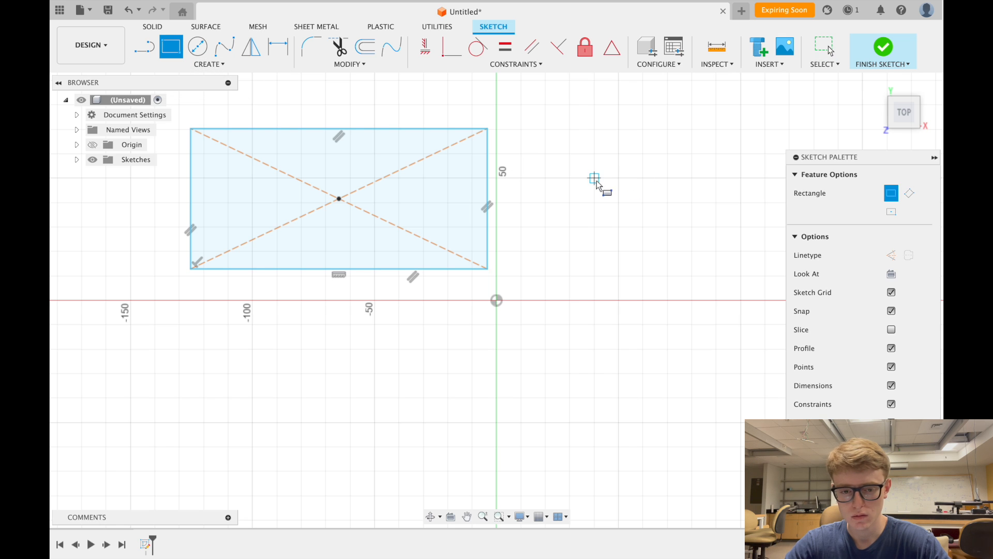
{"action": "left_click", "coordinate": [178, 65]}
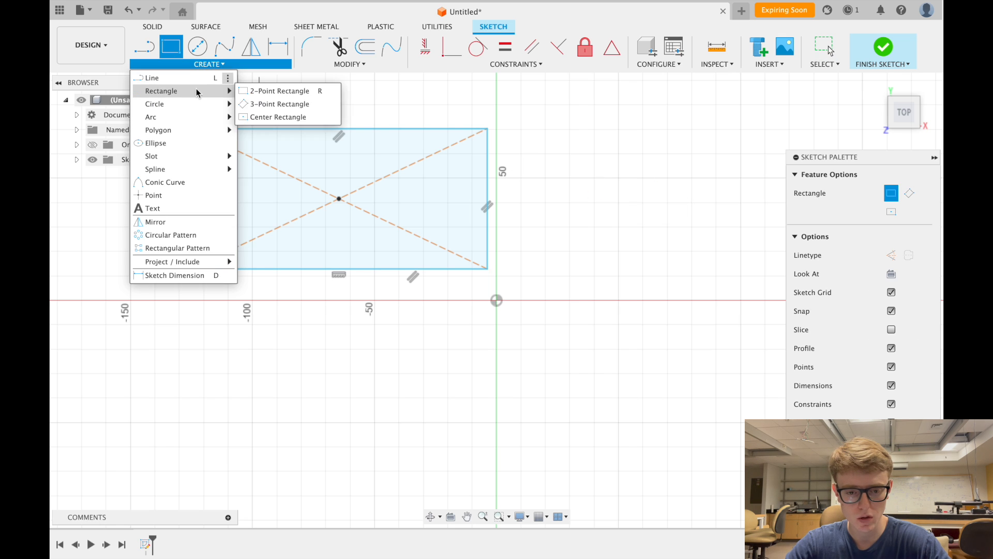
{"action": "left_click", "coordinate": [279, 119]}
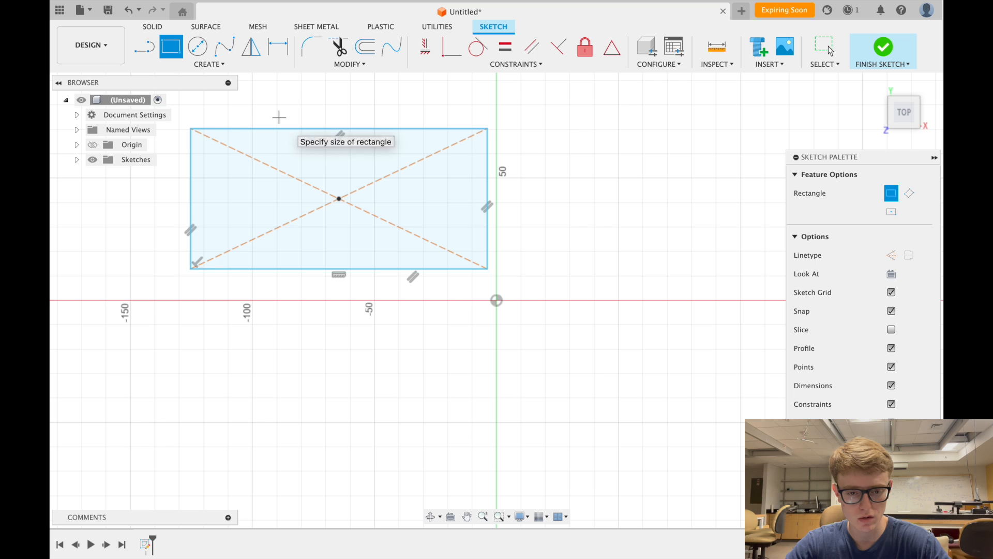
{"action": "left_click", "coordinate": [217, 64]}
{"action": "mouse_move", "coordinate": [228, 90]}
{"action": "left_click", "coordinate": [271, 115]}
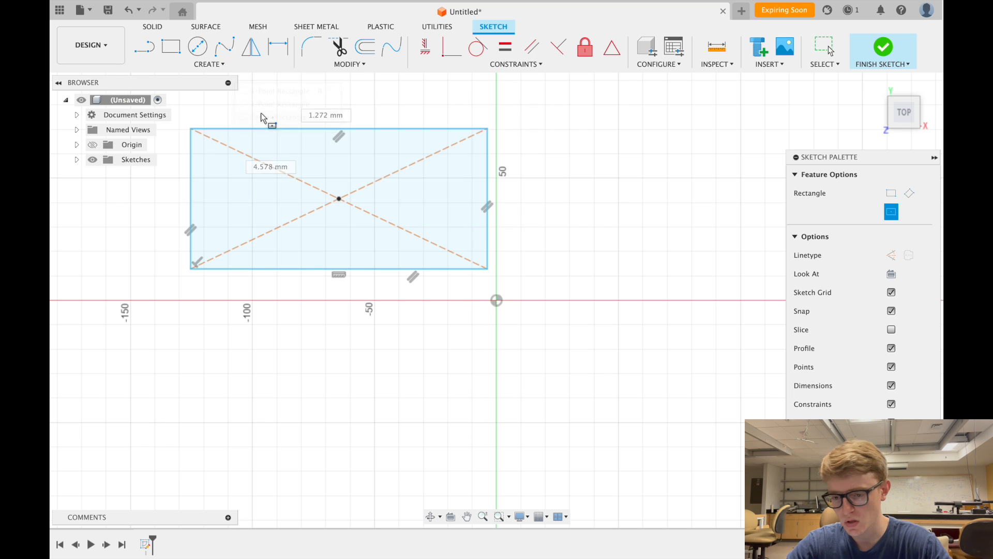
- Draw a second center rectangle right of the vertical axis, then box-select and delete it
{"action": "left_click", "coordinate": [702, 179]}
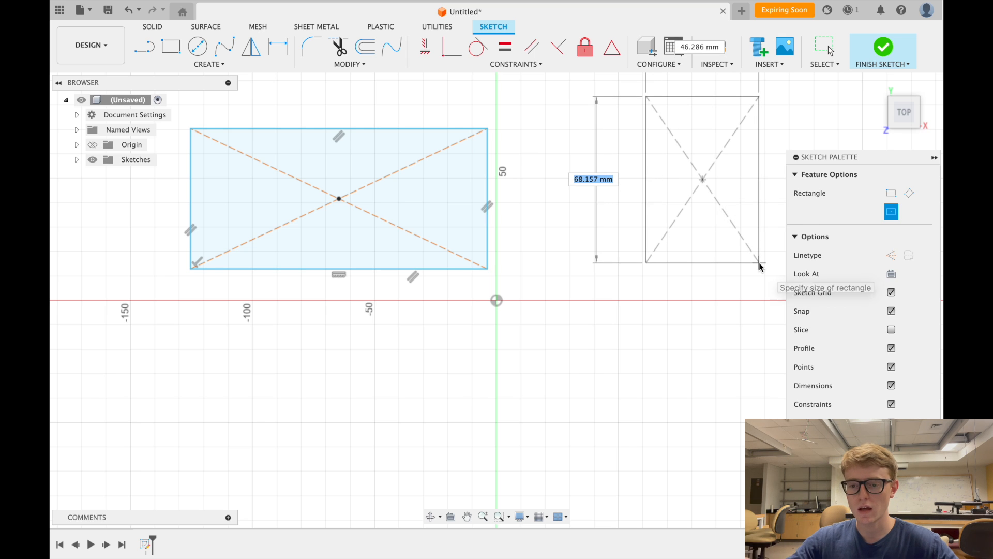
{"action": "left_click", "coordinate": [759, 263]}
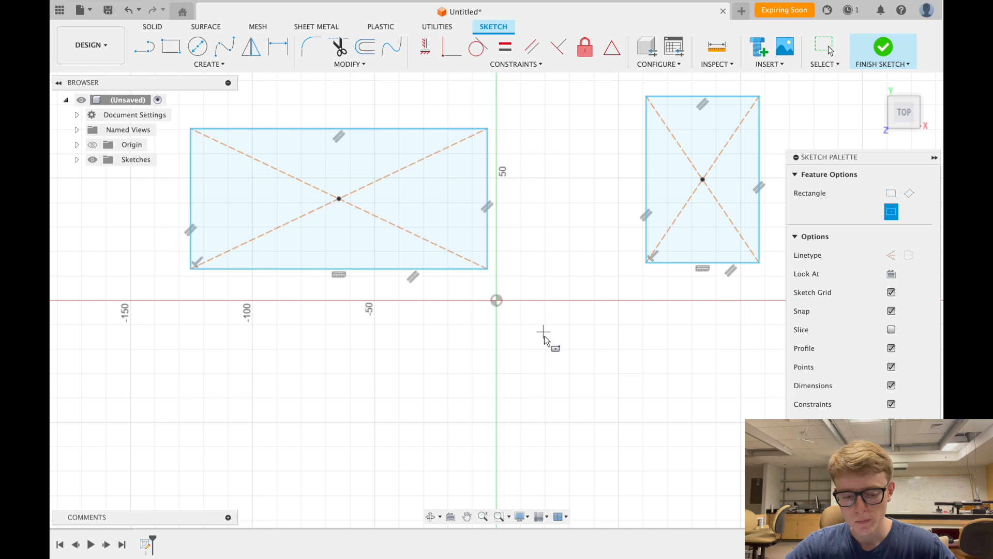
{"action": "key", "text": "Escape"}
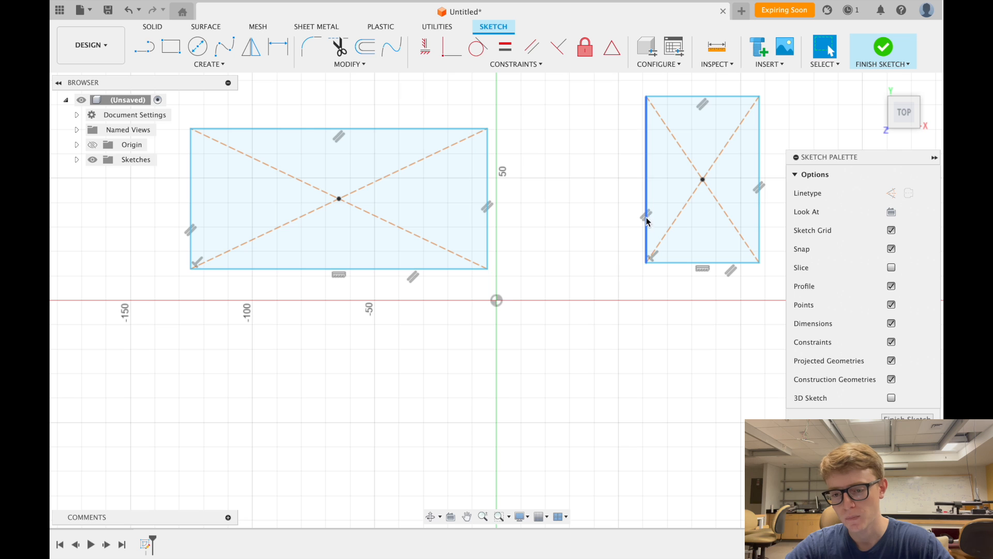
{"action": "left_click_drag", "start_coordinate": [632, 94], "coordinate": [770, 284]}
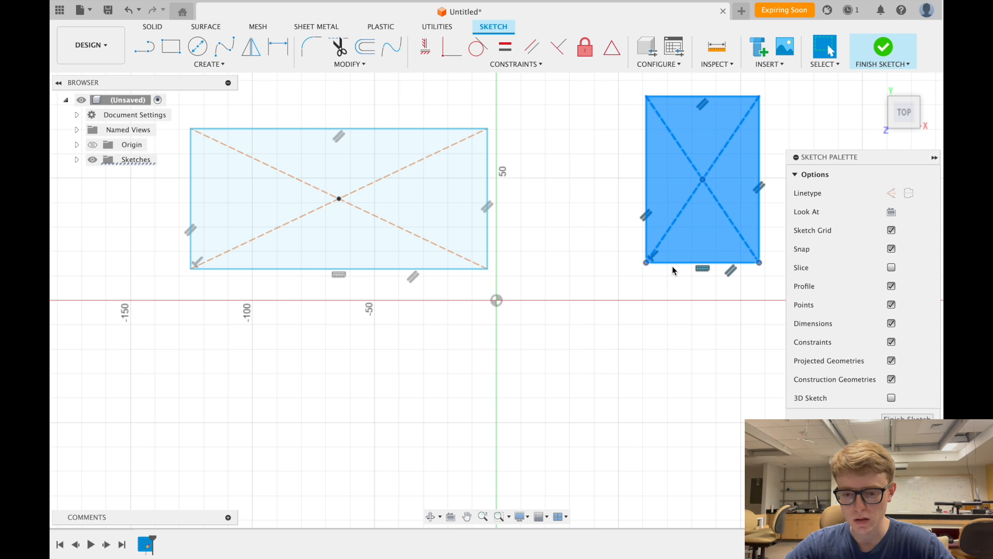
{"action": "key", "text": "Delete"}
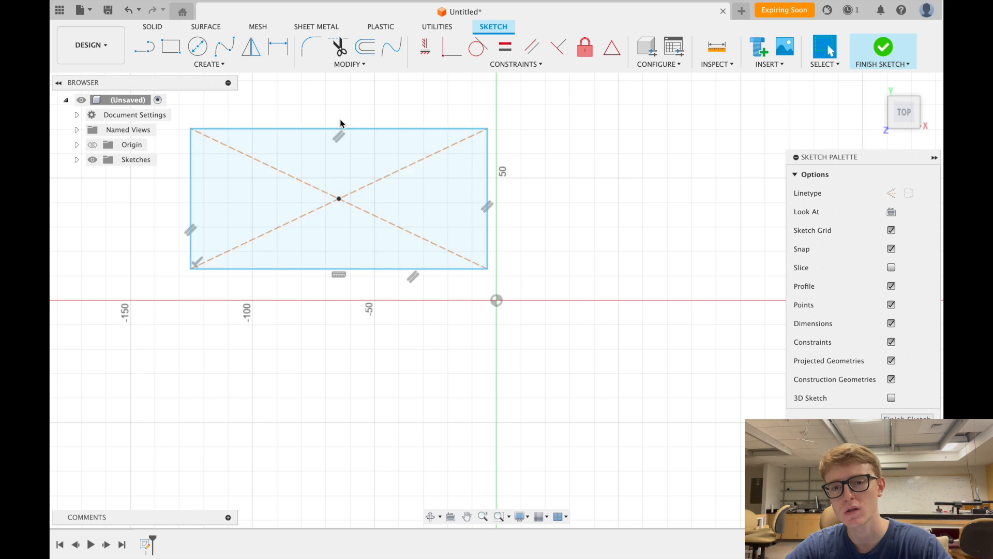
{"action": "scroll", "coordinate": [458, 208], "scroll_direction": "down", "scroll_amount": 2}
- Dimension the rectangle's top edge as a 50 mm width (d1)
{"action": "scroll", "coordinate": [315, 193], "scroll_direction": "up", "scroll_amount": 2}
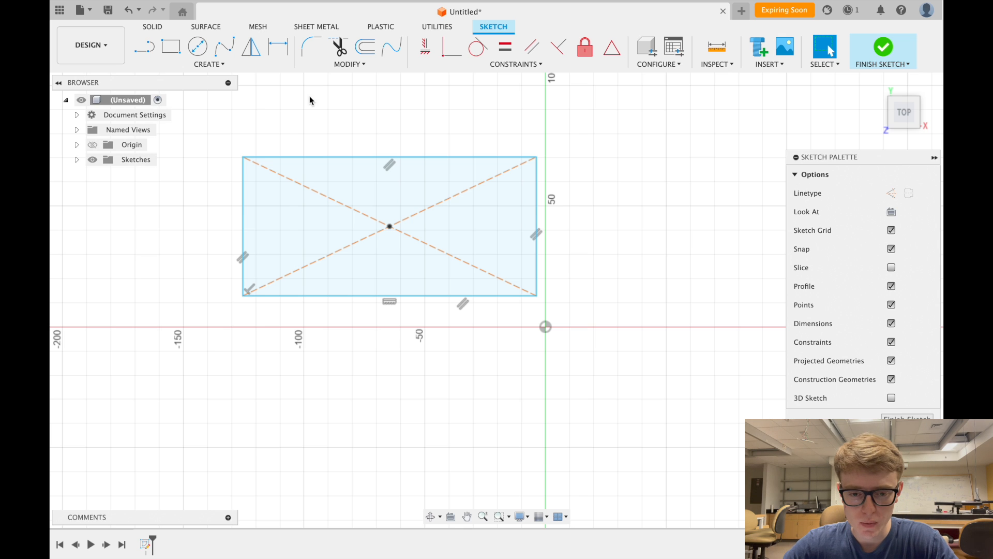
{"action": "left_click", "coordinate": [280, 46]}
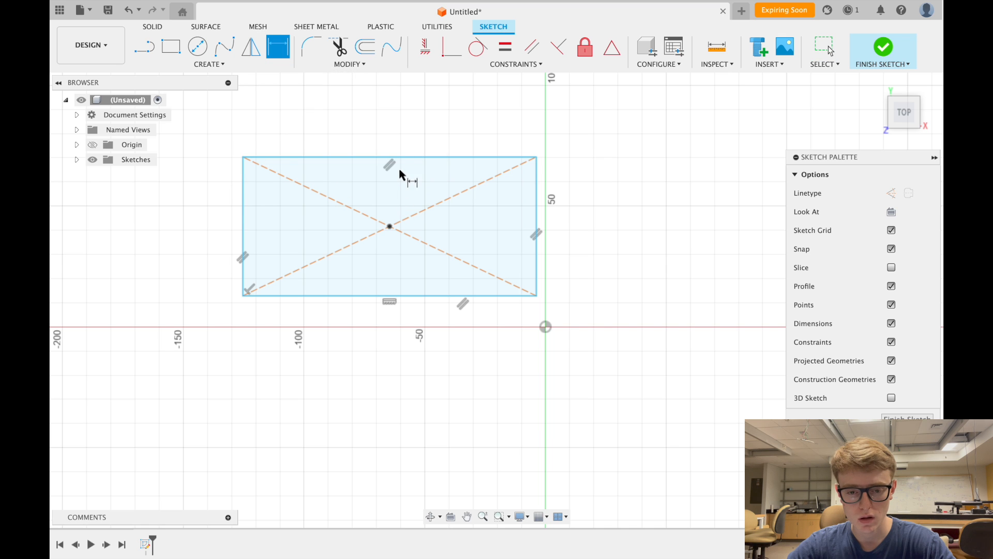
{"action": "left_click", "coordinate": [398, 157]}
{"action": "left_click", "coordinate": [411, 110]}
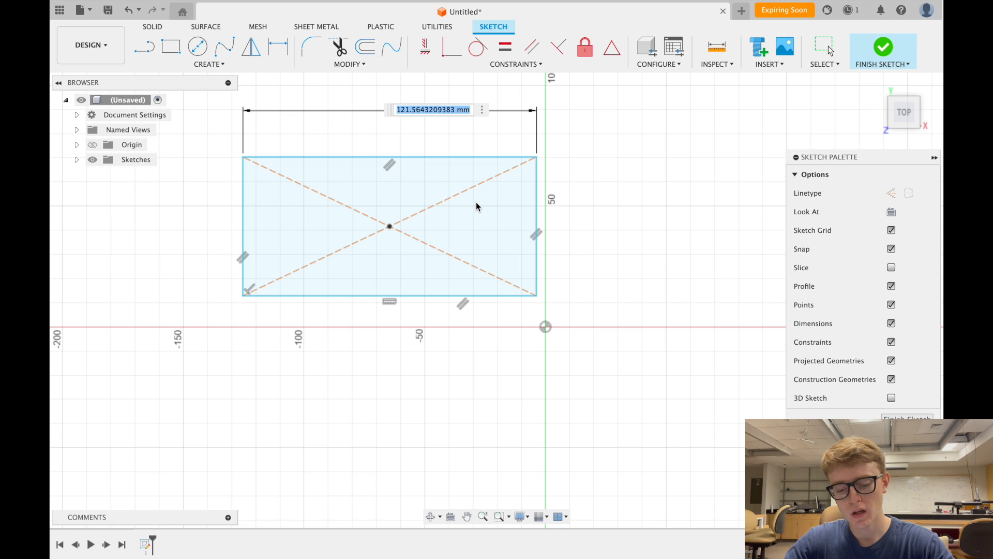
{"action": "type", "text": "50"}
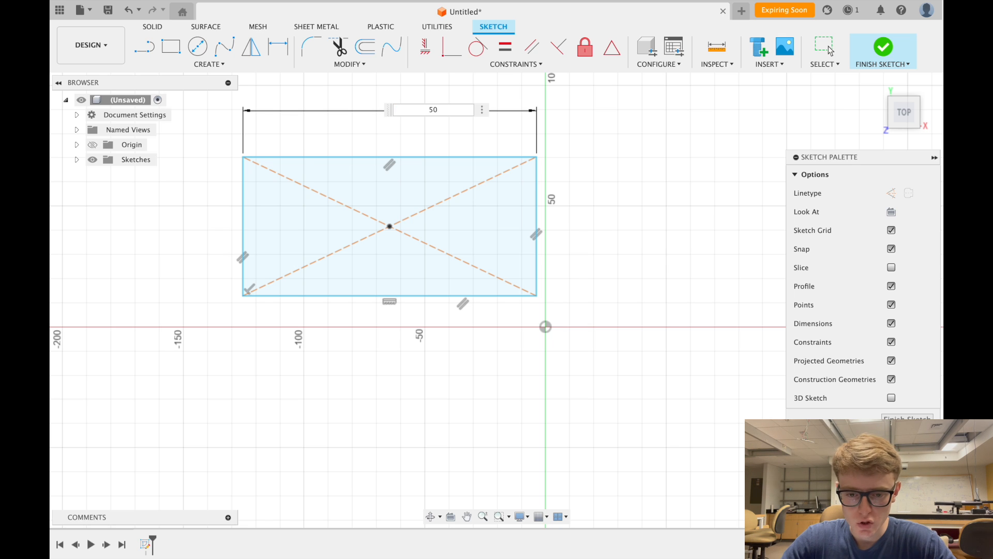
{"action": "key", "text": "Return"}
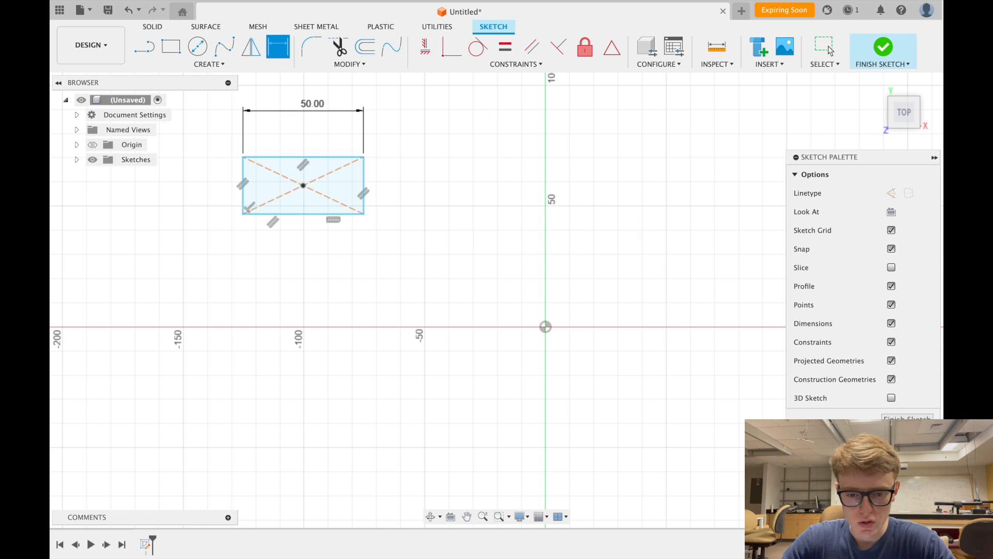
- Dimension the right edge so the height is linked to width d1
{"action": "left_click", "coordinate": [365, 176]}
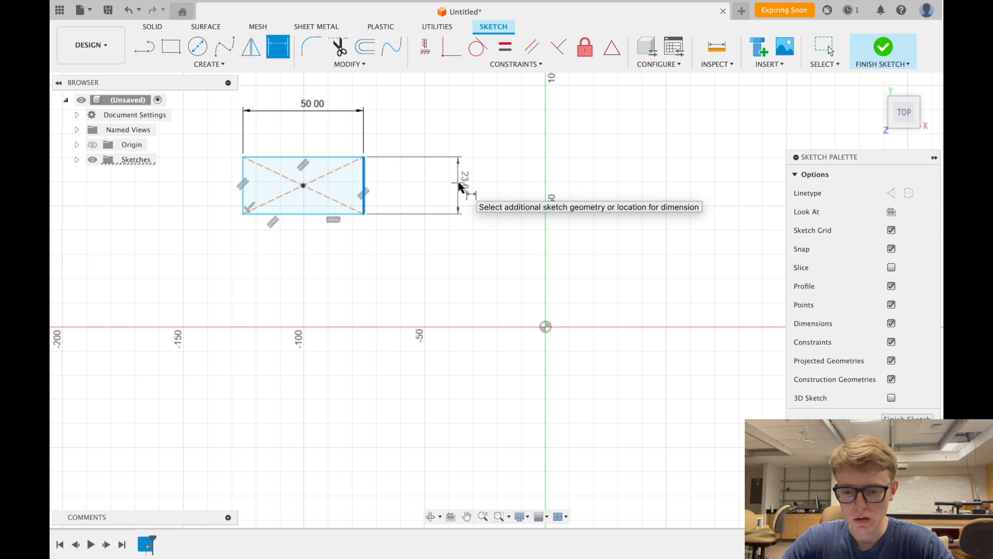
{"action": "left_click", "coordinate": [459, 186]}
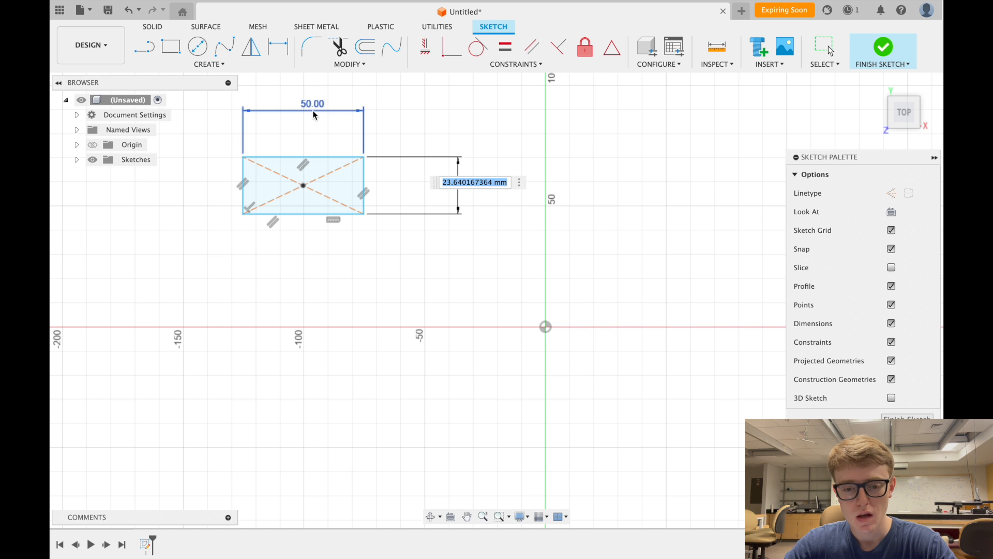
{"action": "scroll", "coordinate": [266, 94], "scroll_direction": "up", "scroll_amount": 2}
{"action": "scroll", "coordinate": [265, 94], "scroll_direction": "up", "scroll_amount": 5}
{"action": "scroll", "coordinate": [265, 94], "scroll_direction": "left", "scroll_amount": 5}
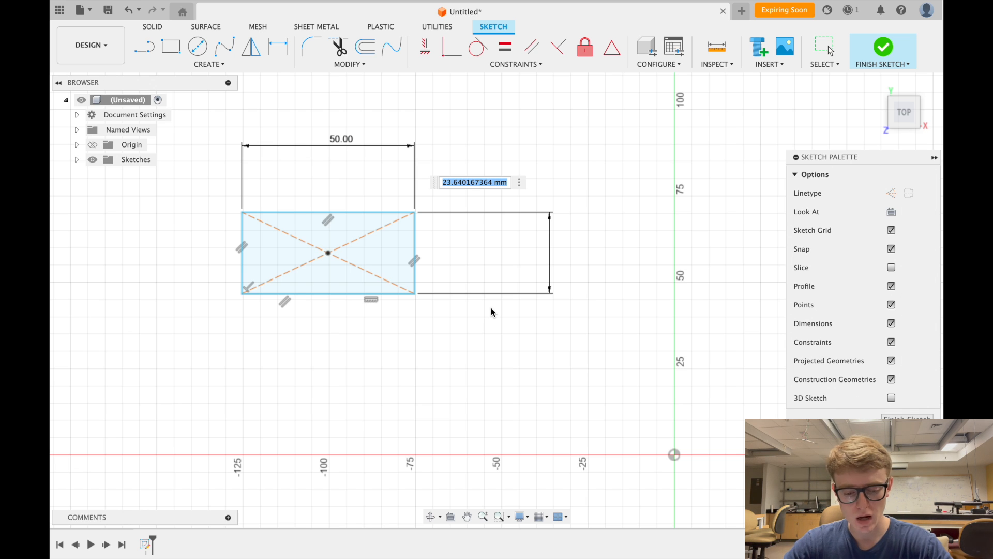
{"action": "type", "text": "50"}
{"action": "key", "text": "Return"}
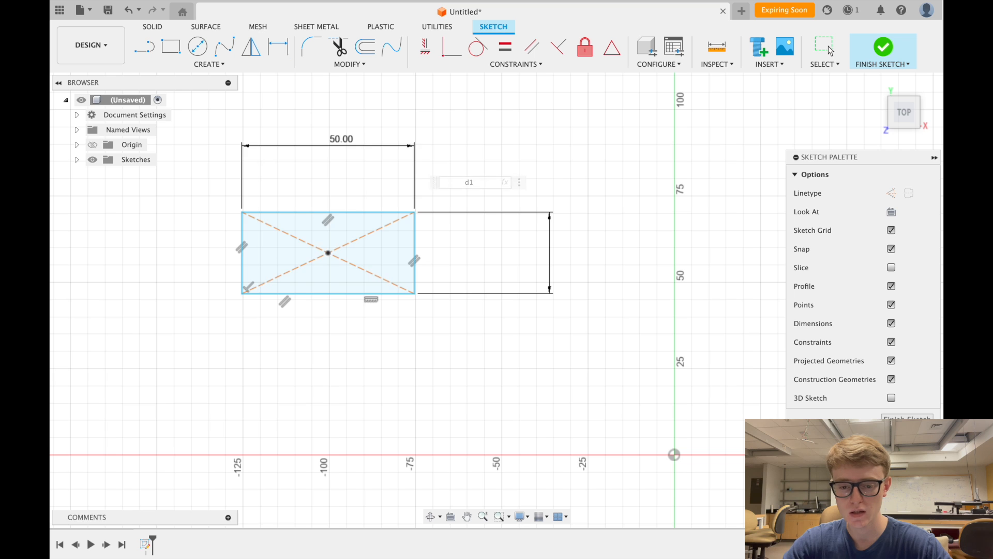
{"action": "scroll", "coordinate": [481, 294], "scroll_direction": "up", "scroll_amount": 3}
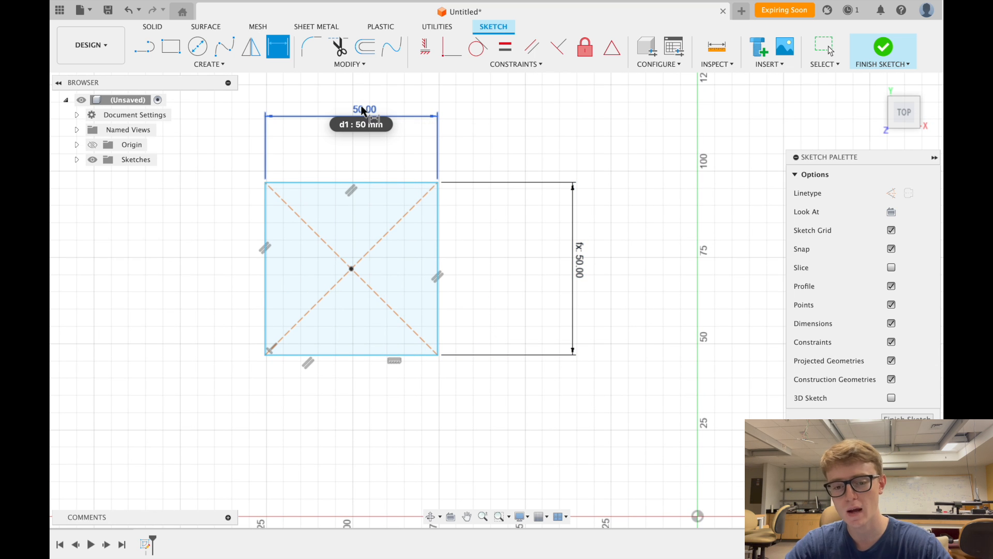
- Edit the width dimension from 50 to 60 mm, making a 60 mm square
{"action": "scroll", "coordinate": [510, 243], "scroll_direction": "down", "scroll_amount": 3}
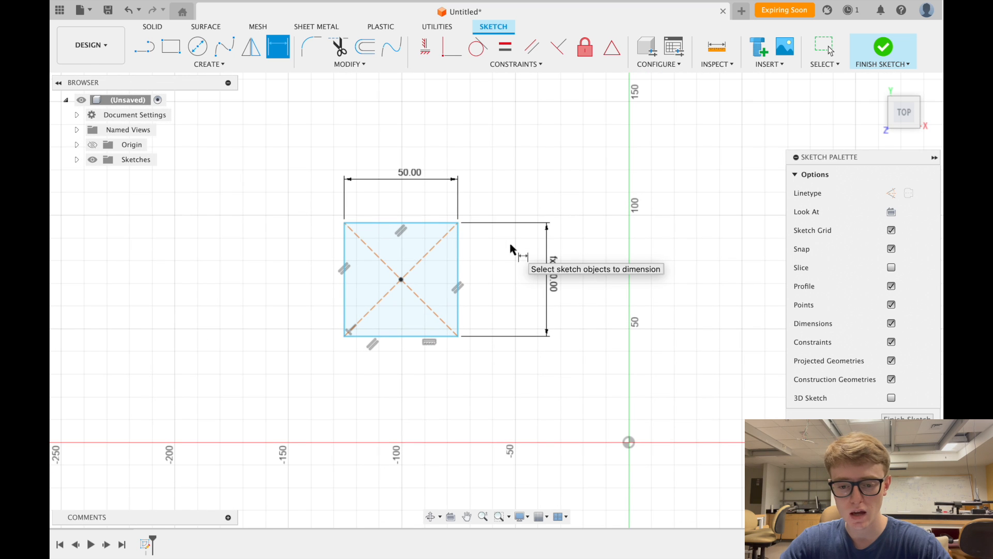
{"action": "double_click", "coordinate": [412, 178]}
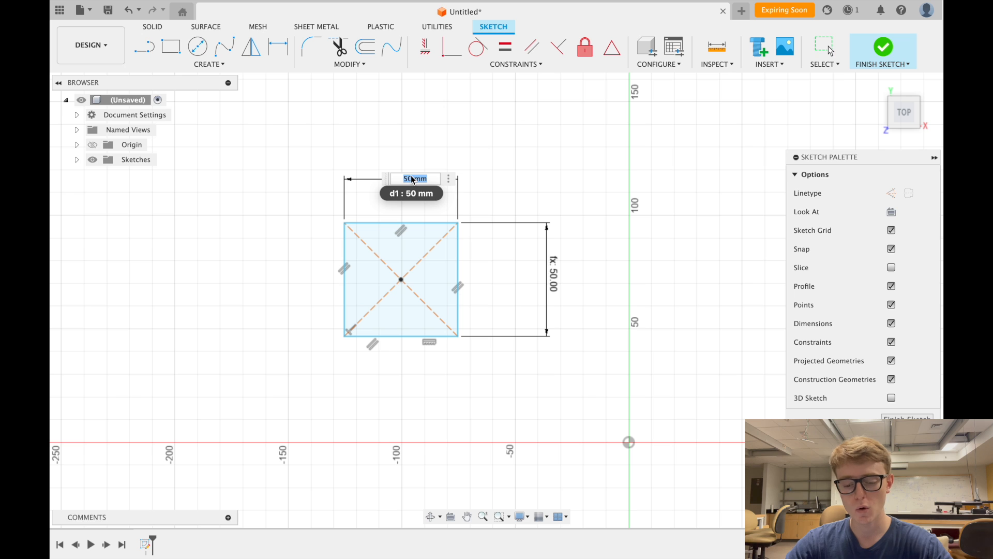
{"action": "type", "text": "60"}
{"action": "key", "text": "Return"}
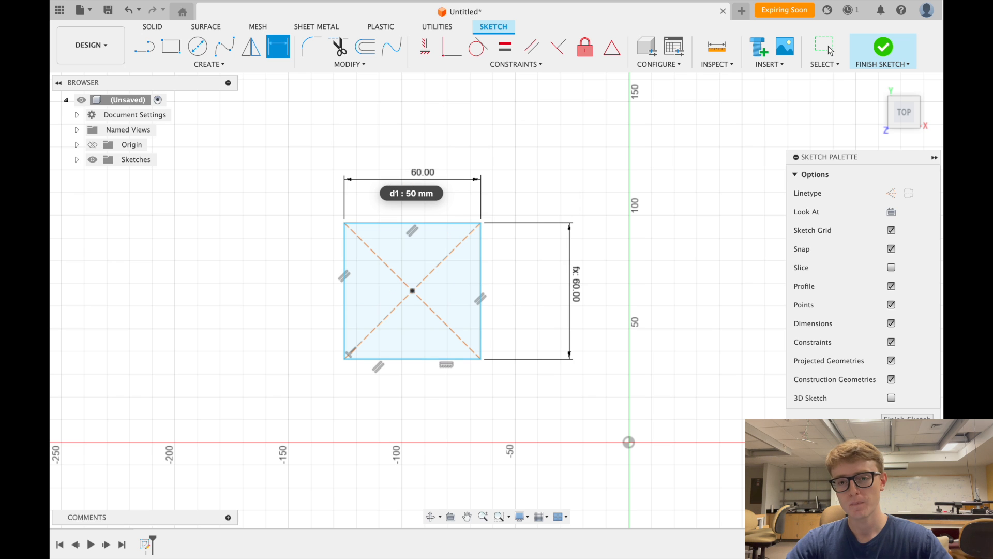
{"action": "key", "text": "d"}
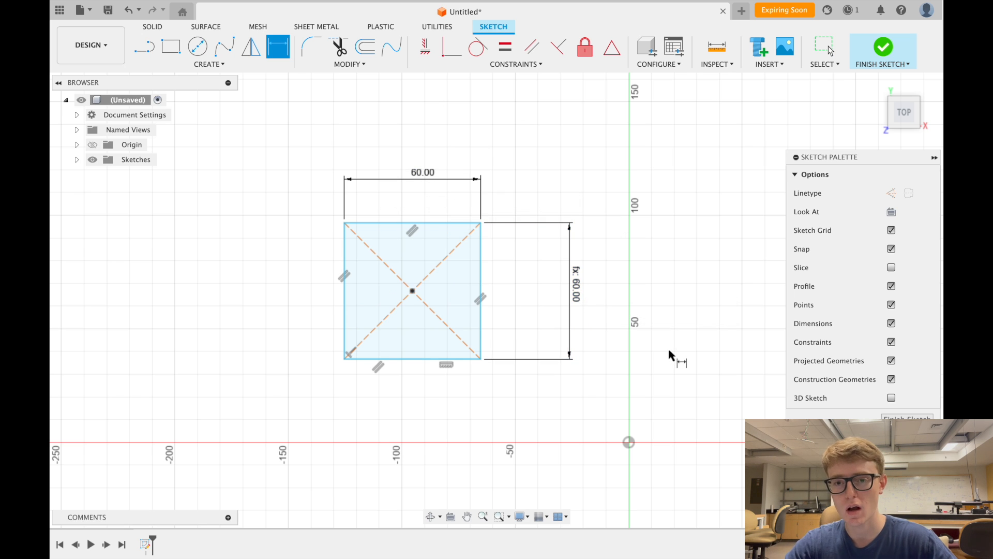
{"action": "scroll", "coordinate": [669, 355], "scroll_direction": "down", "scroll_amount": 3}
{"action": "scroll", "coordinate": [669, 352], "scroll_direction": "up", "scroll_amount": 2}
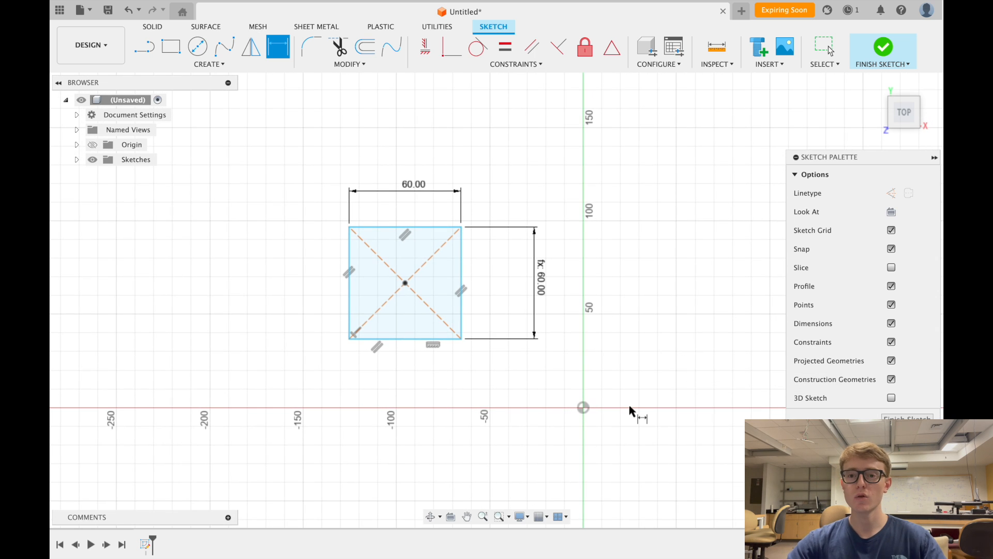
{"action": "scroll", "coordinate": [631, 412], "scroll_direction": "up", "scroll_amount": 1}
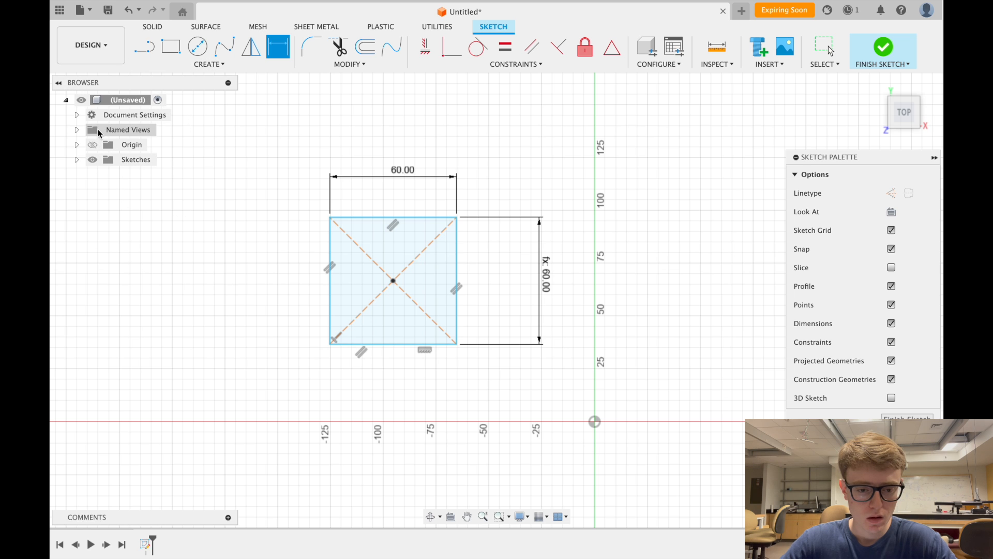
- Open the Document Settings units, try Meter, revert to Millimeter and cancel
{"action": "left_click", "coordinate": [78, 116]}
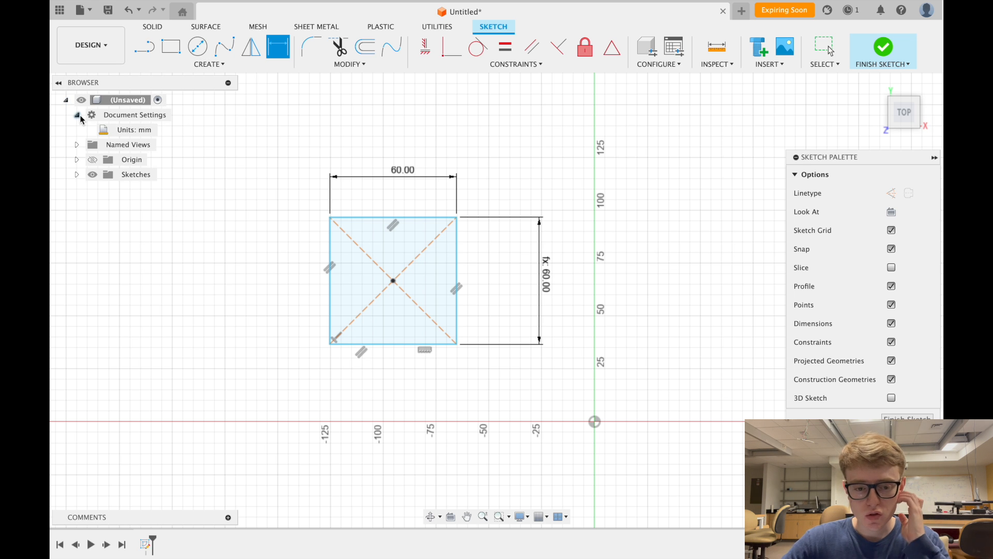
{"action": "mouse_move", "coordinate": [128, 133]}
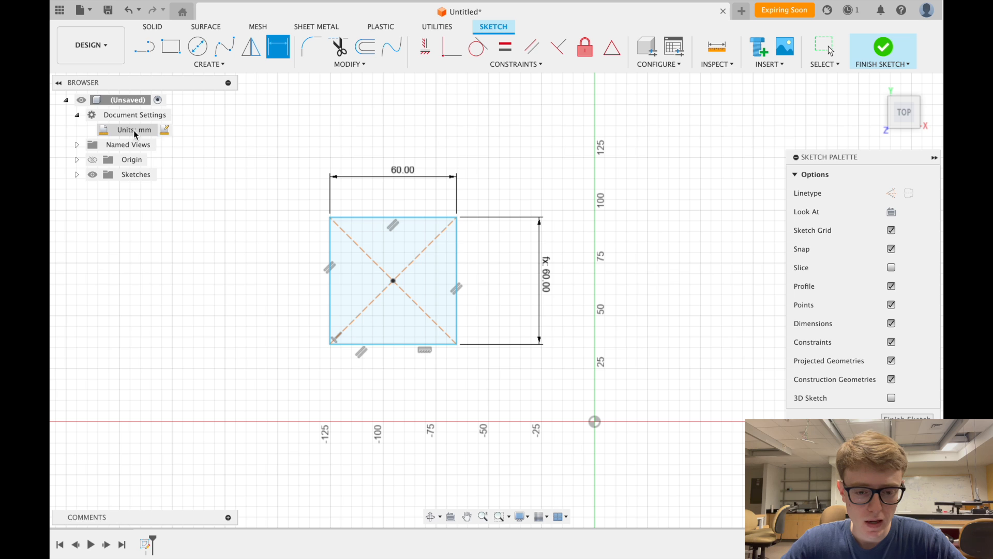
{"action": "left_click", "coordinate": [164, 130]}
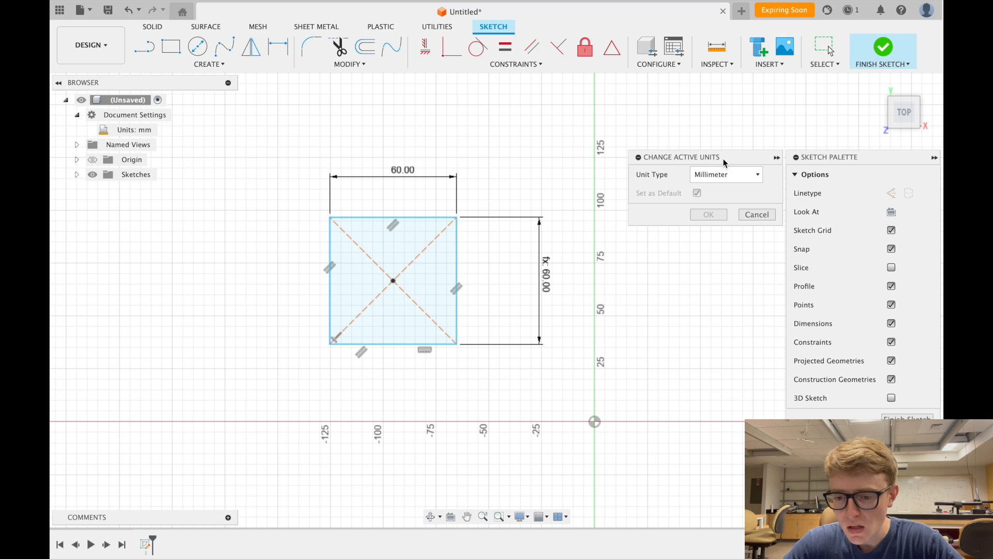
{"action": "left_click_drag", "start_coordinate": [725, 157], "coordinate": [620, 157]}
{"action": "mouse_move", "coordinate": [599, 110]}
{"action": "left_mouse_down"}
{"action": "mouse_move", "coordinate": [720, 166]}
{"action": "mouse_move", "coordinate": [584, 120]}
{"action": "mouse_move", "coordinate": [612, 119]}
{"action": "mouse_move", "coordinate": [340, 178]}
{"action": "mouse_move", "coordinate": [145, 204]}
{"action": "left_mouse_up"}
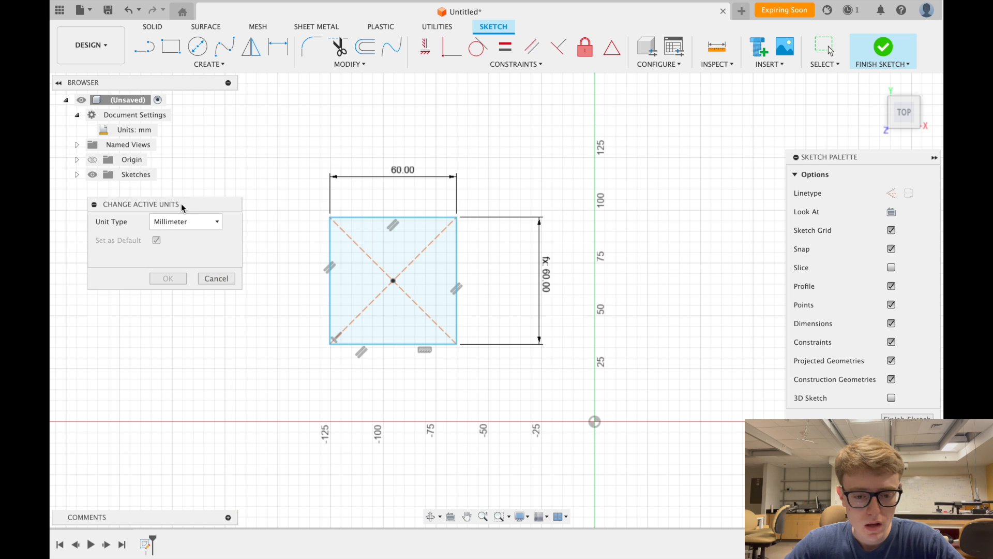
{"action": "left_click", "coordinate": [214, 224]}
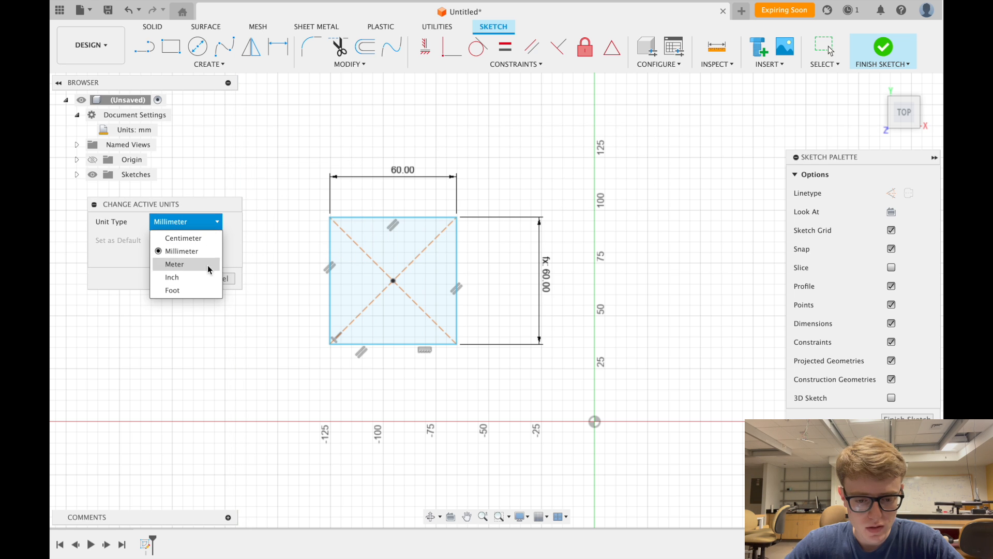
{"action": "left_click", "coordinate": [218, 222]}
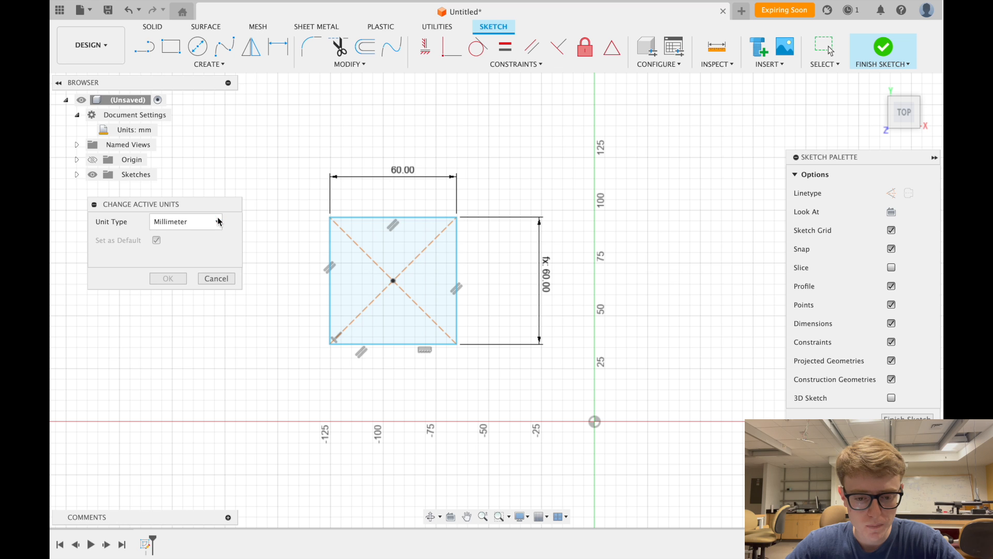
{"action": "left_click", "coordinate": [210, 222]}
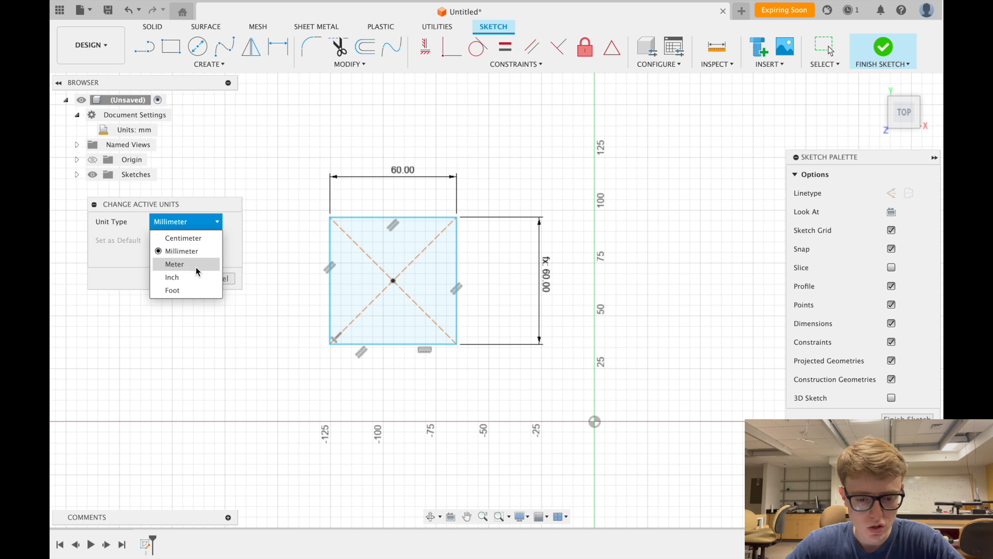
{"action": "left_click", "coordinate": [194, 268]}
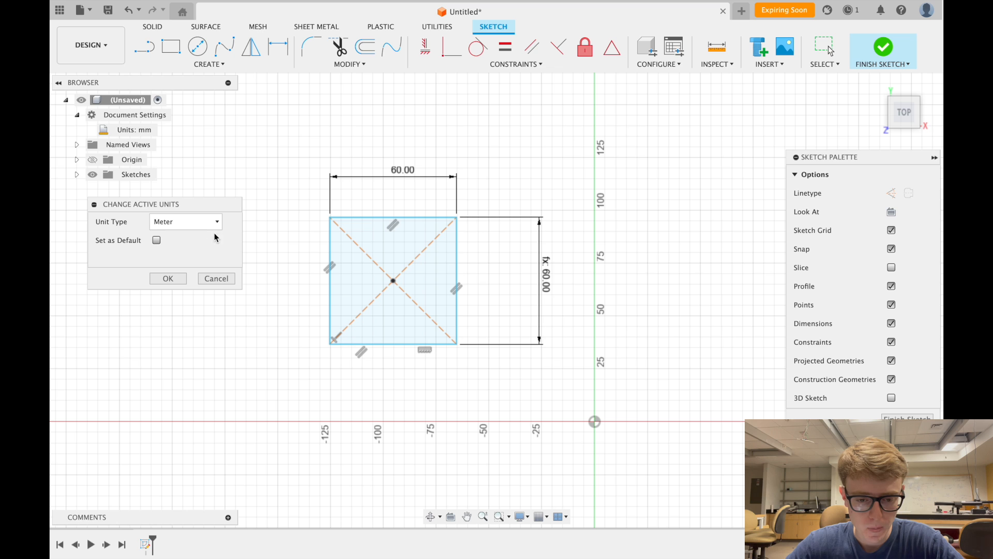
{"action": "left_click", "coordinate": [212, 222]}
{"action": "left_click", "coordinate": [201, 249]}
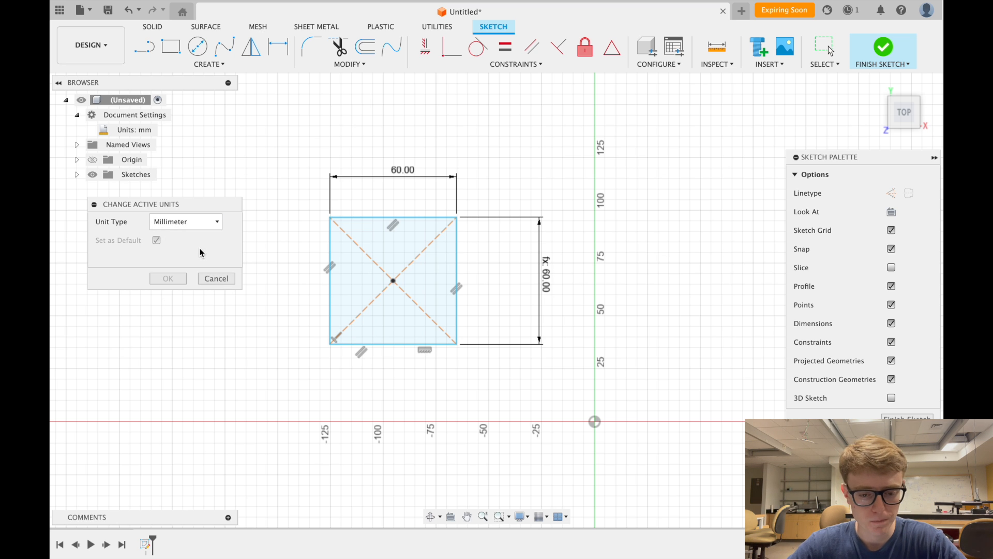
{"action": "left_click", "coordinate": [214, 278]}
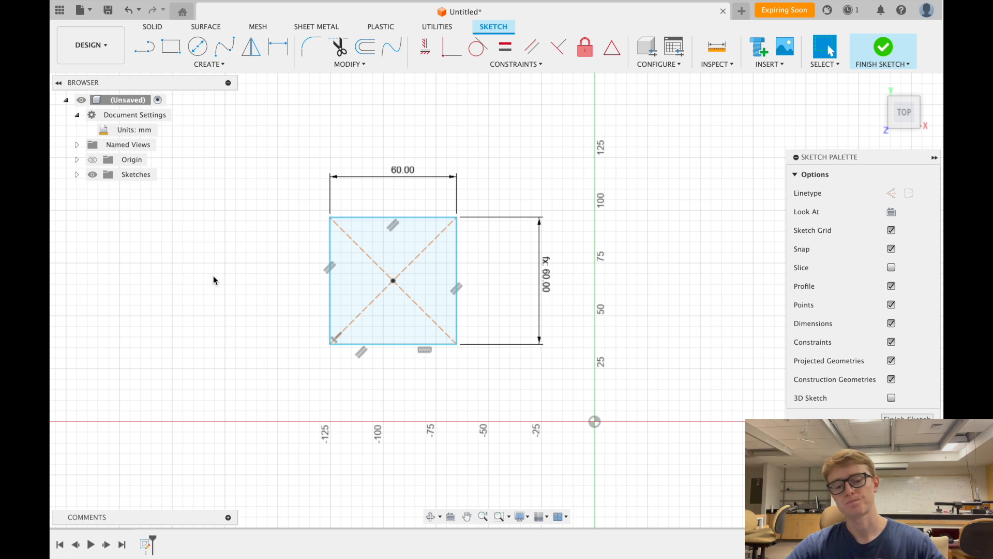
{"action": "scroll", "coordinate": [282, 200], "scroll_direction": "down", "scroll_amount": 2}
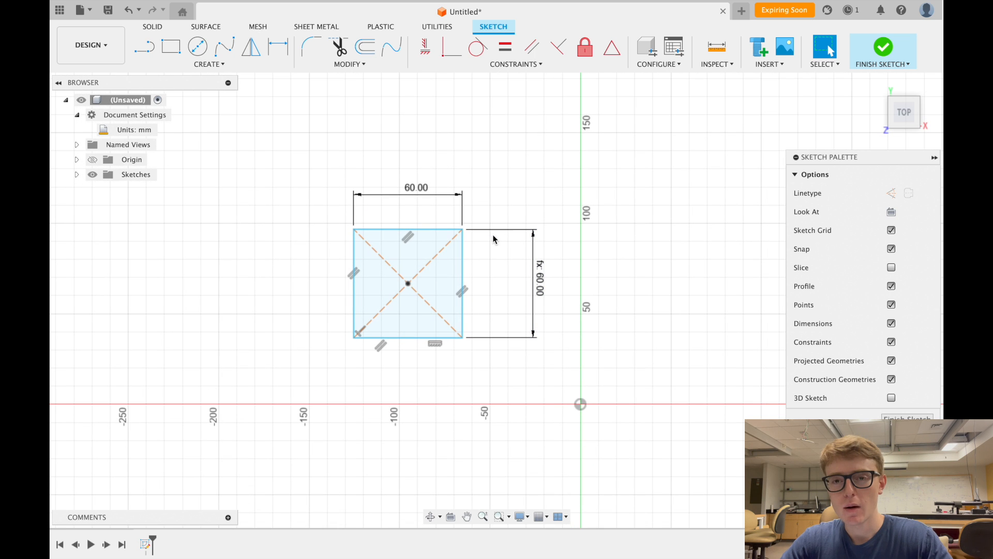
{"action": "scroll", "coordinate": [594, 309], "scroll_direction": "right", "scroll_amount": 1}
{"action": "scroll", "coordinate": [594, 309], "scroll_direction": "up", "scroll_amount": 1}
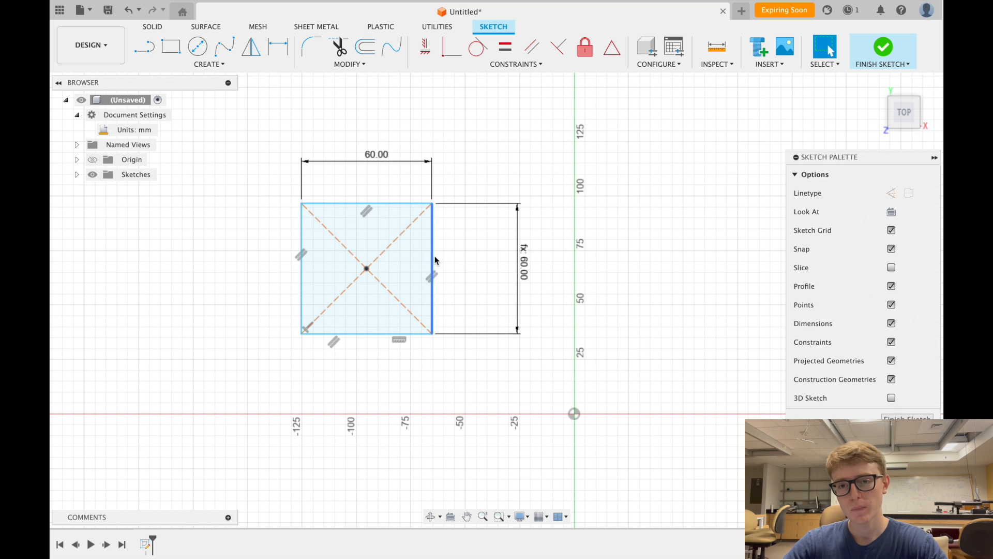
{"action": "scroll", "coordinate": [435, 256], "scroll_direction": "down", "scroll_amount": 2}
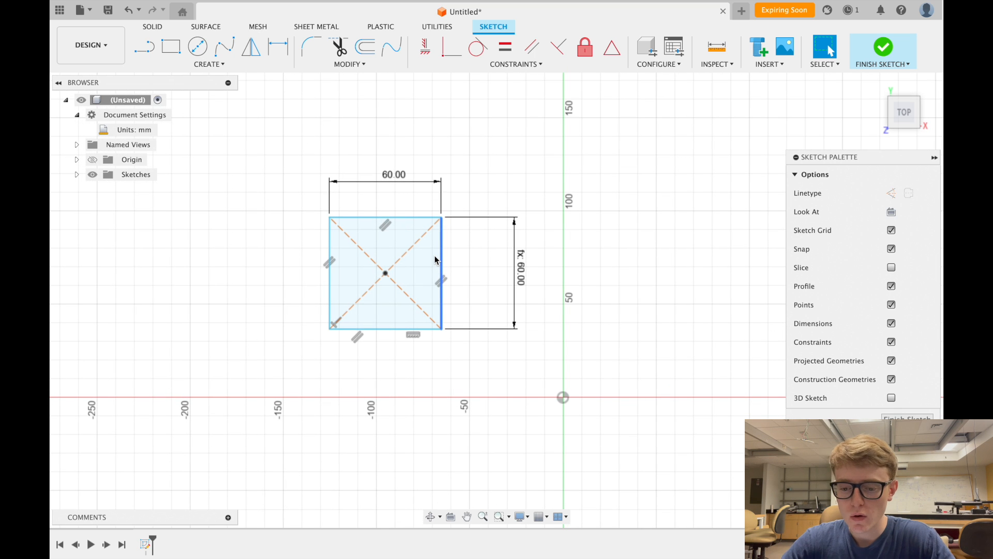
{"action": "scroll", "coordinate": [637, 361], "scroll_direction": "up", "scroll_amount": 2}
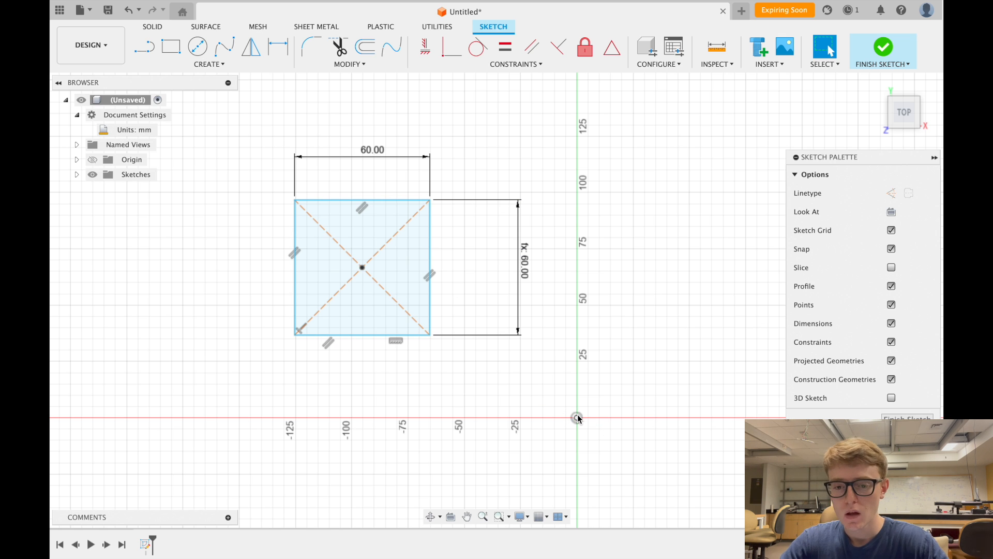
{"action": "middle_click_drag", "start_coordinate": [577, 417], "coordinate": [551, 412]}
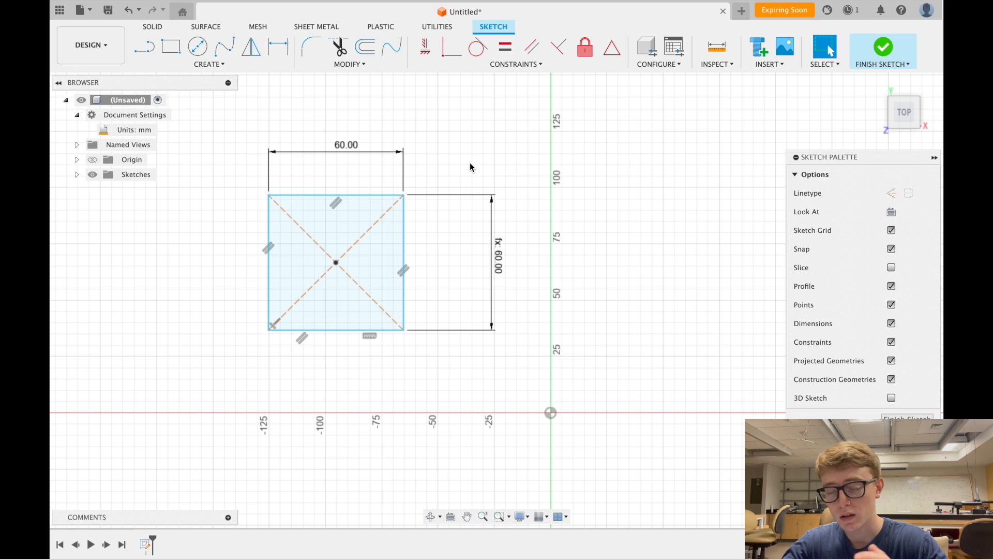
{"action": "left_click", "coordinate": [457, 56]}
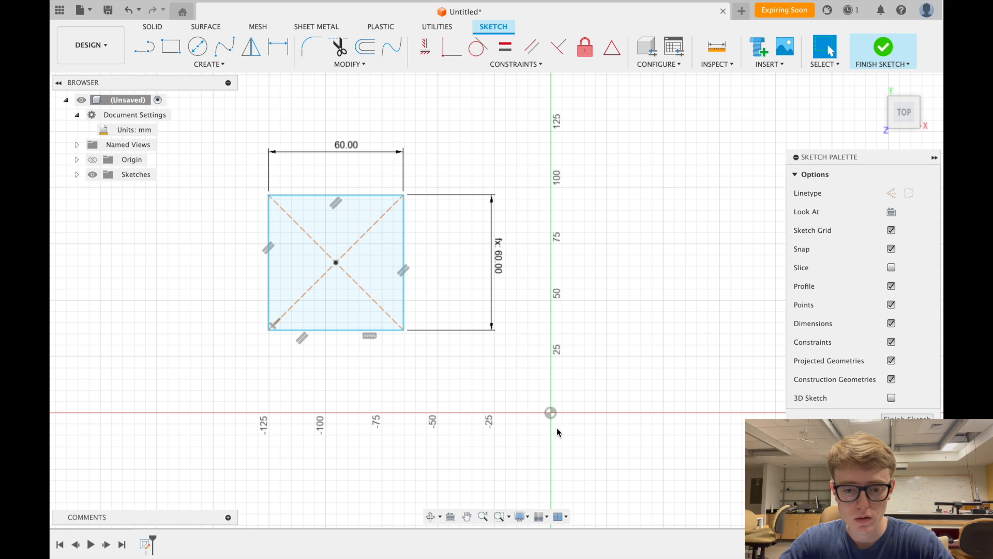
{"action": "left_click", "coordinate": [278, 46]}
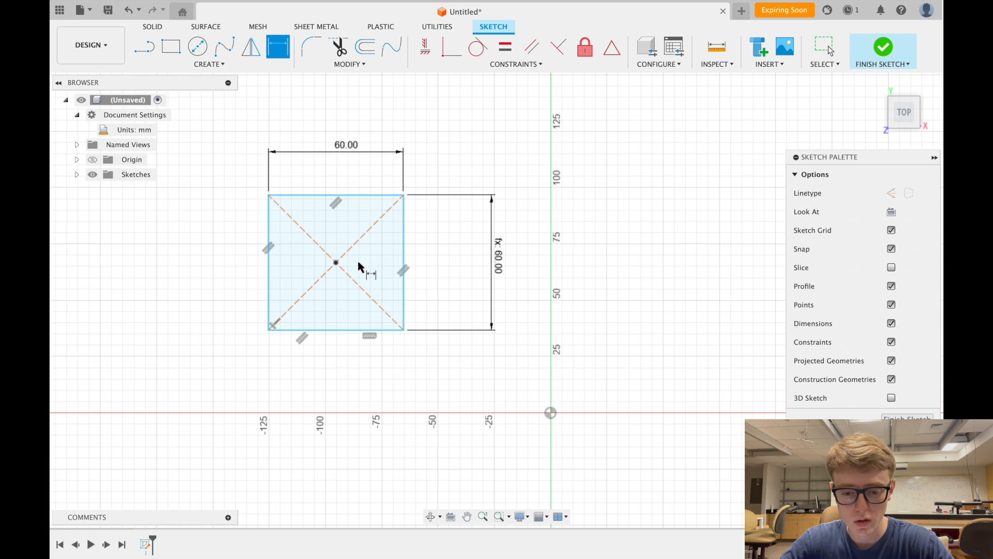
{"action": "left_click", "coordinate": [335, 263]}
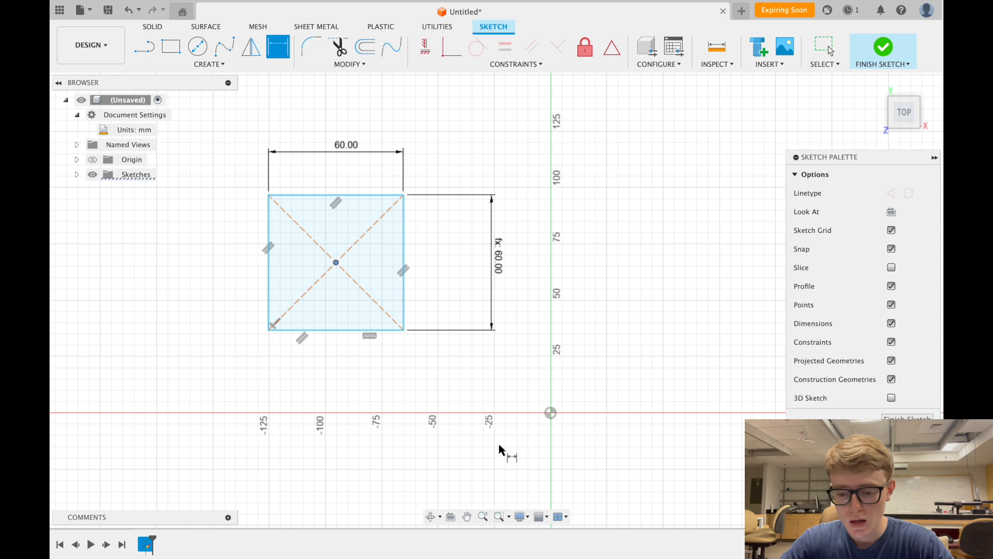
{"action": "left_click", "coordinate": [549, 413]}
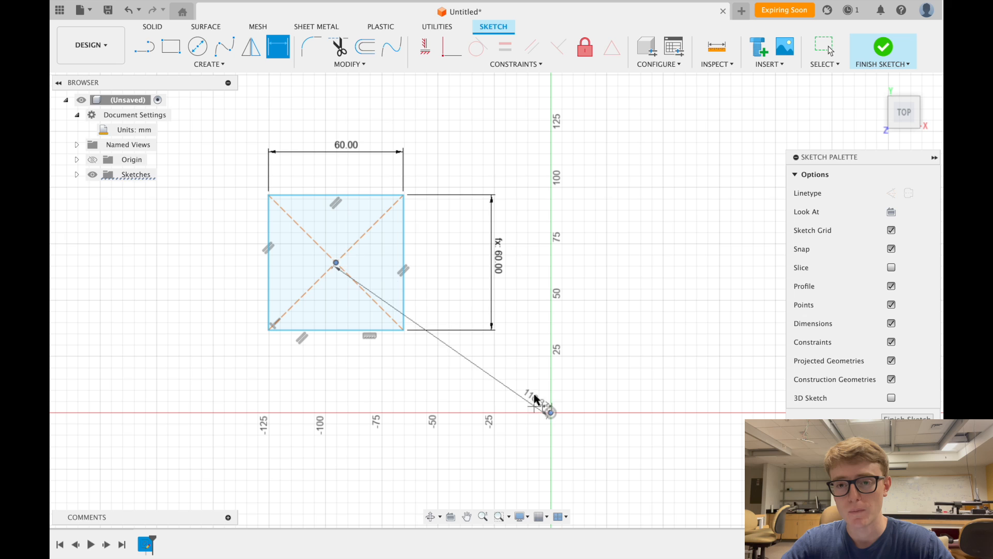
{"action": "right_click", "coordinate": [503, 117]}
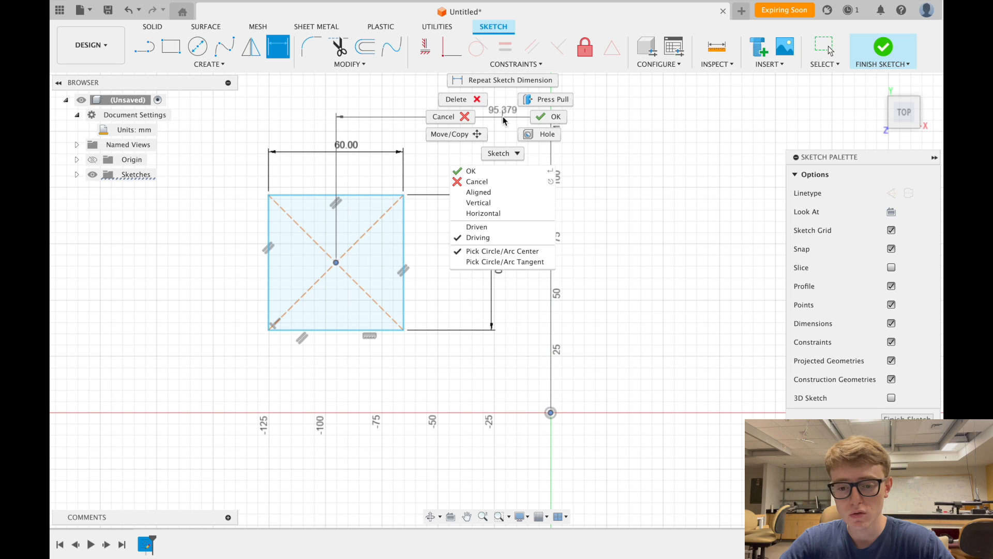
{"action": "left_click", "coordinate": [449, 115]}
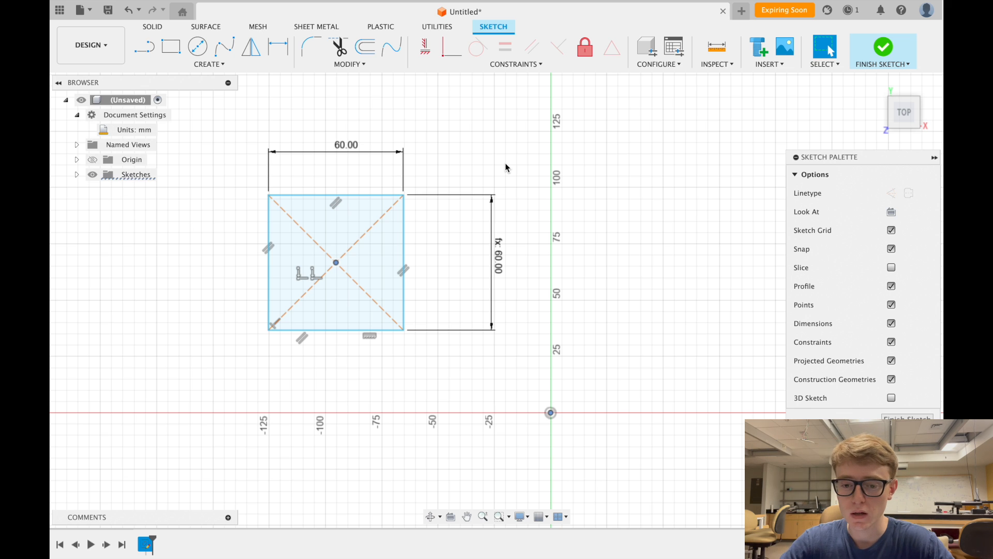
{"action": "left_click", "coordinate": [445, 50]}
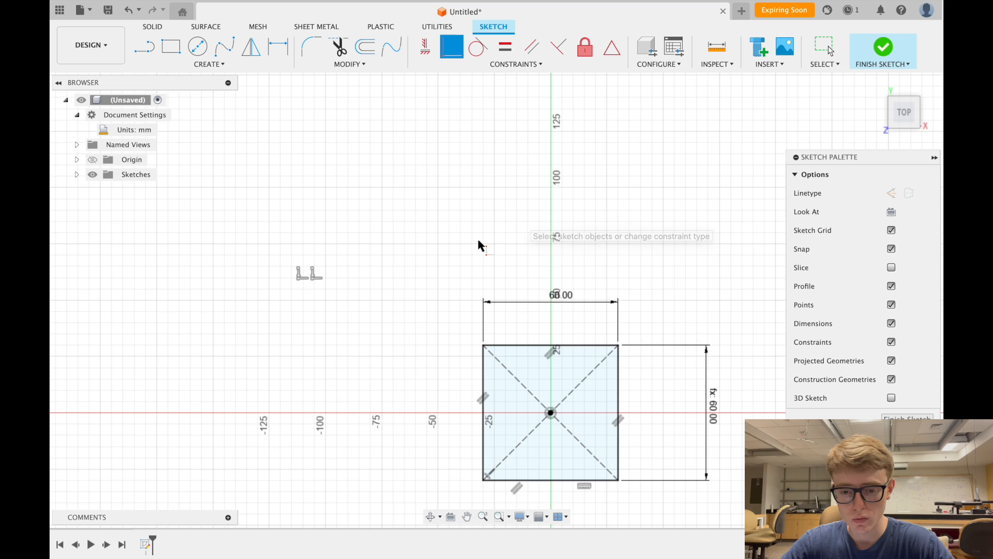
{"action": "middle_click_drag", "start_coordinate": [481, 246], "coordinate": [462, 225]}
{"action": "key", "text": "Escape"}
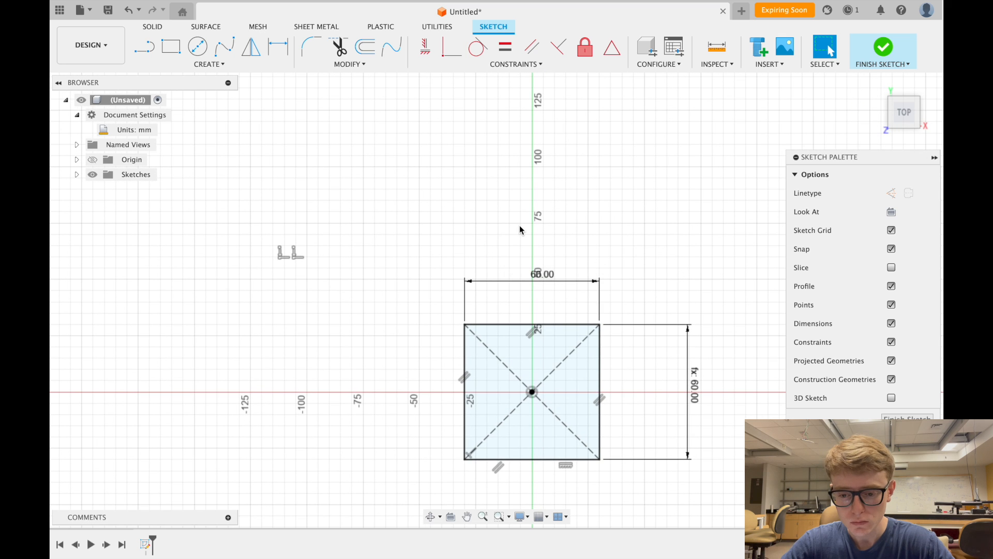
{"action": "key", "text": "ctrl+z"}
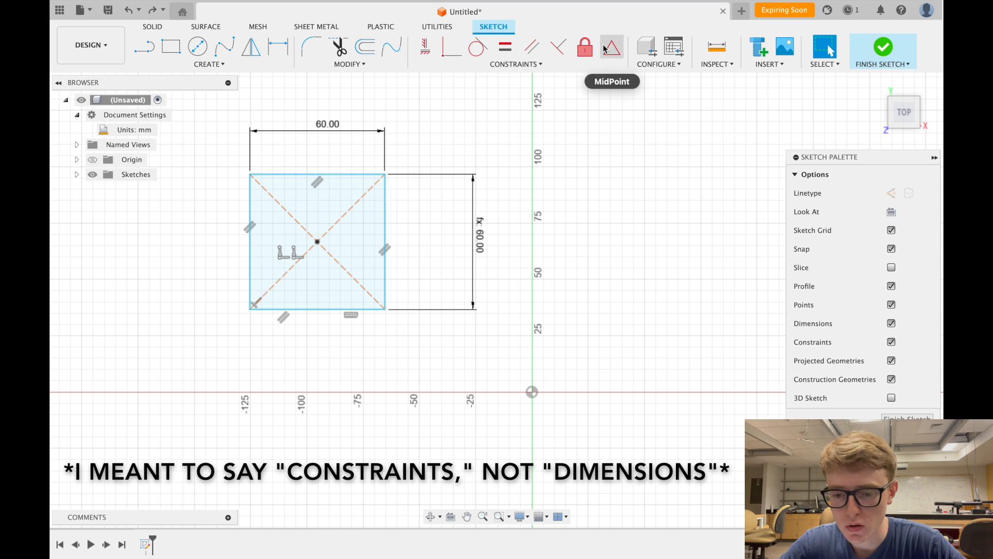
- Fix the square's centre point with Fix/UnFix, then undo the fix
{"action": "left_click", "coordinate": [541, 64]}
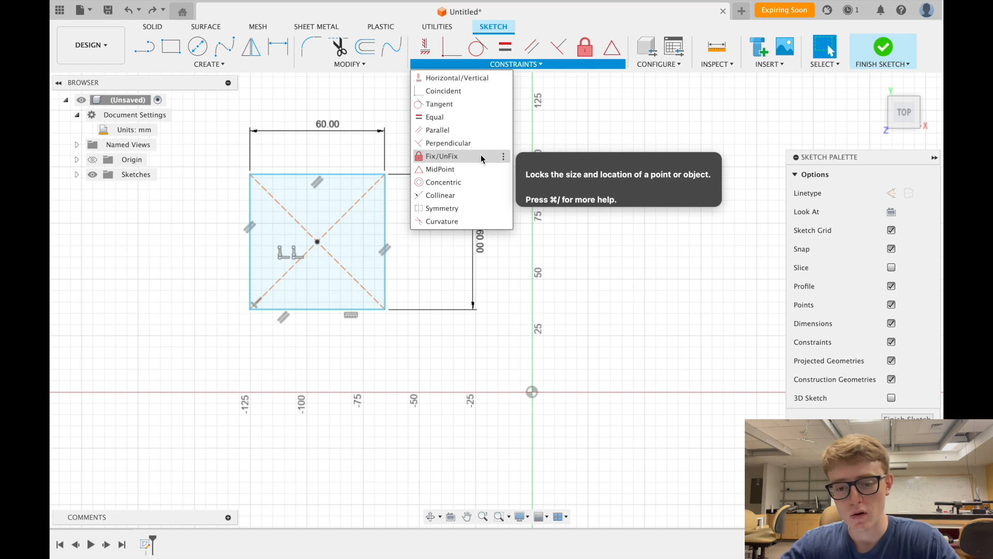
{"action": "left_click", "coordinate": [454, 161]}
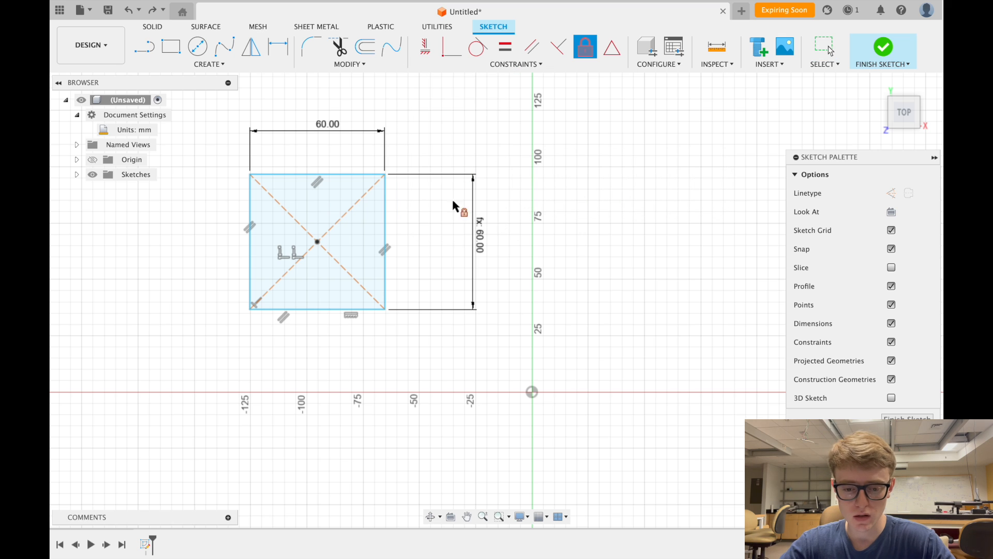
{"action": "left_click", "coordinate": [318, 242]}
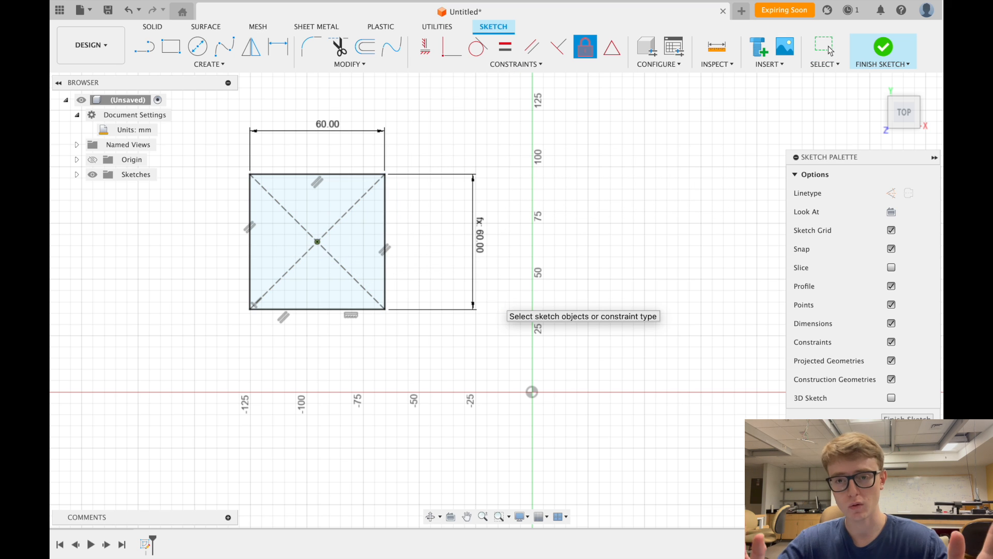
{"action": "key", "text": "Escape"}
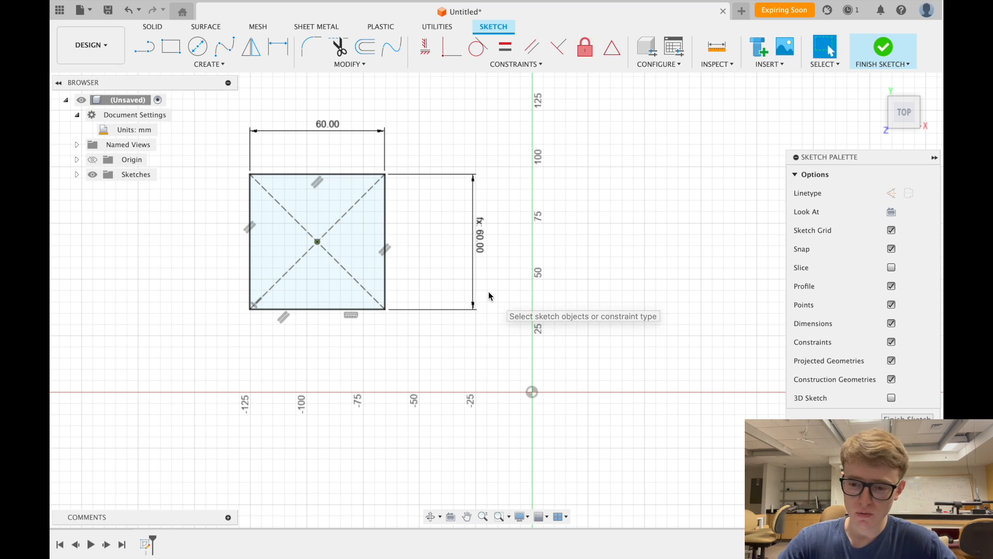
{"action": "key", "text": "ctrl+z"}
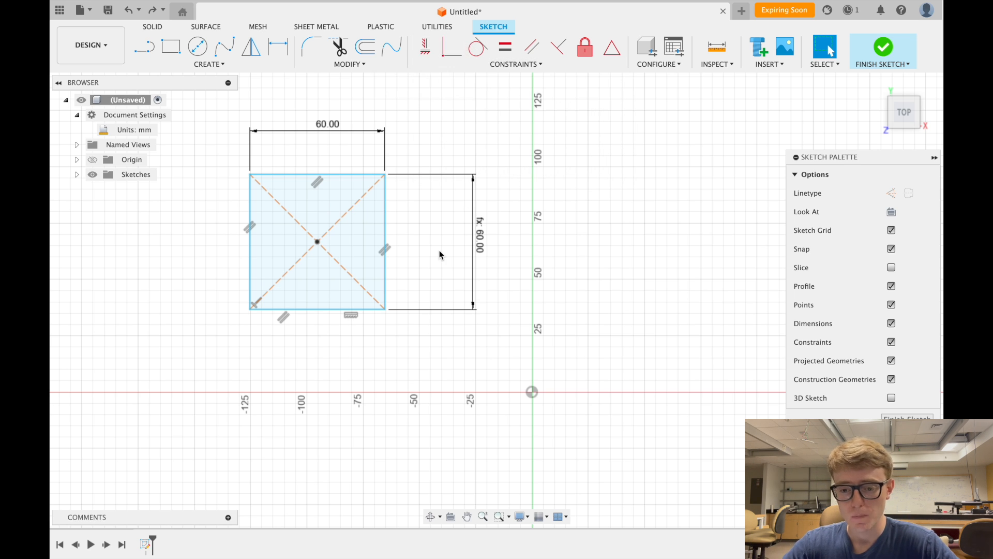
{"action": "left_click", "coordinate": [527, 67]}
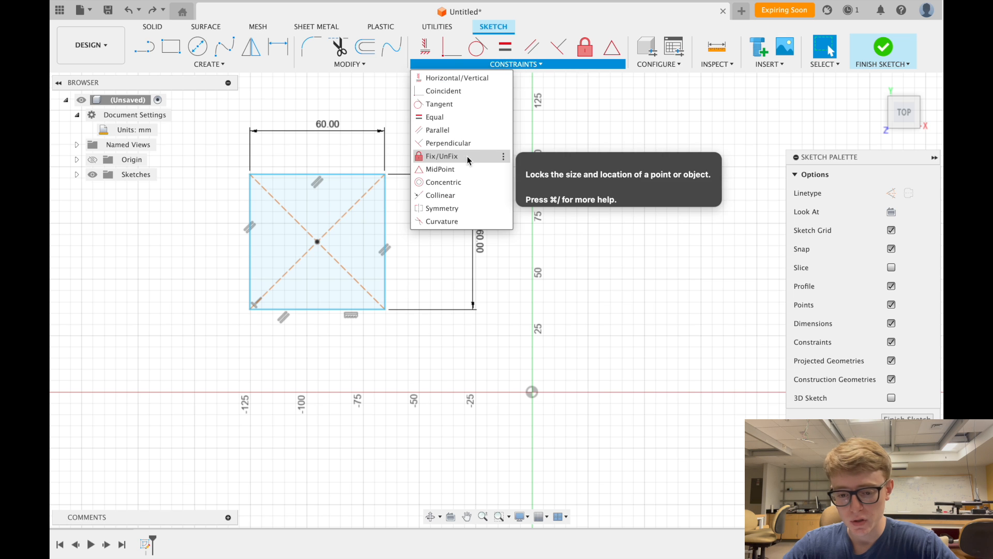
- Make the square's centre point coincident with the sketch origin
{"action": "left_click", "coordinate": [464, 91]}
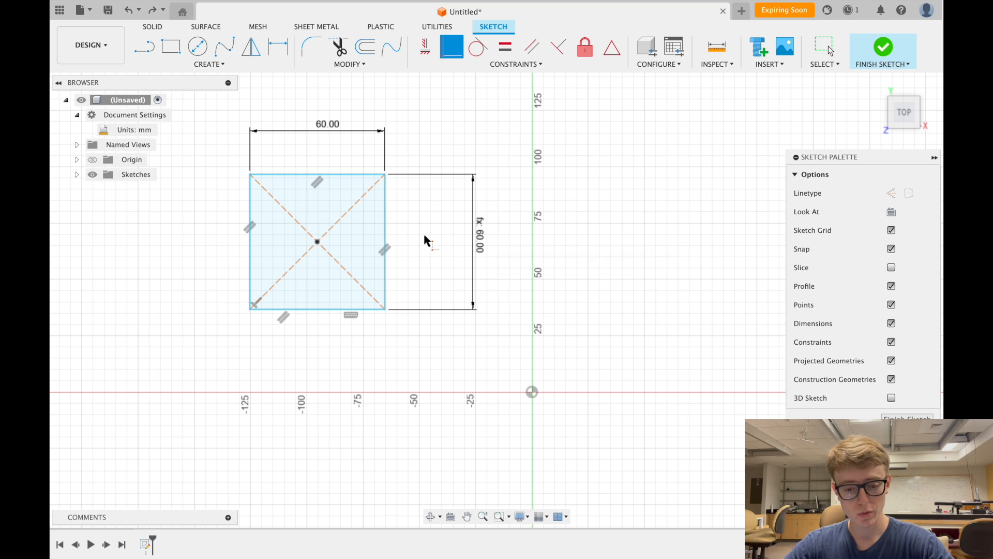
{"action": "scroll", "coordinate": [424, 235], "scroll_direction": "up", "scroll_amount": 1}
{"action": "scroll", "coordinate": [424, 236], "scroll_direction": "left", "scroll_amount": 1}
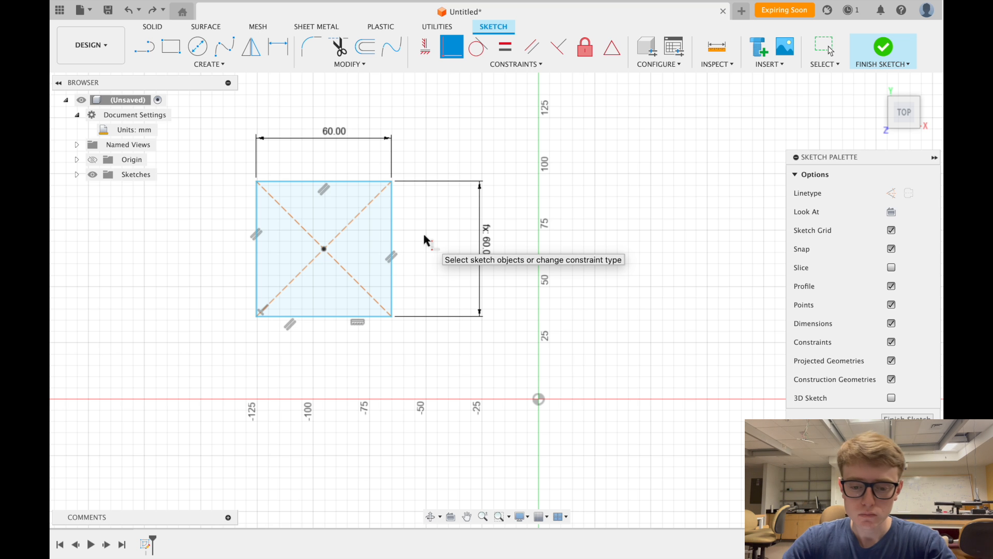
{"action": "left_click", "coordinate": [324, 250]}
{"action": "left_click", "coordinate": [539, 399]}
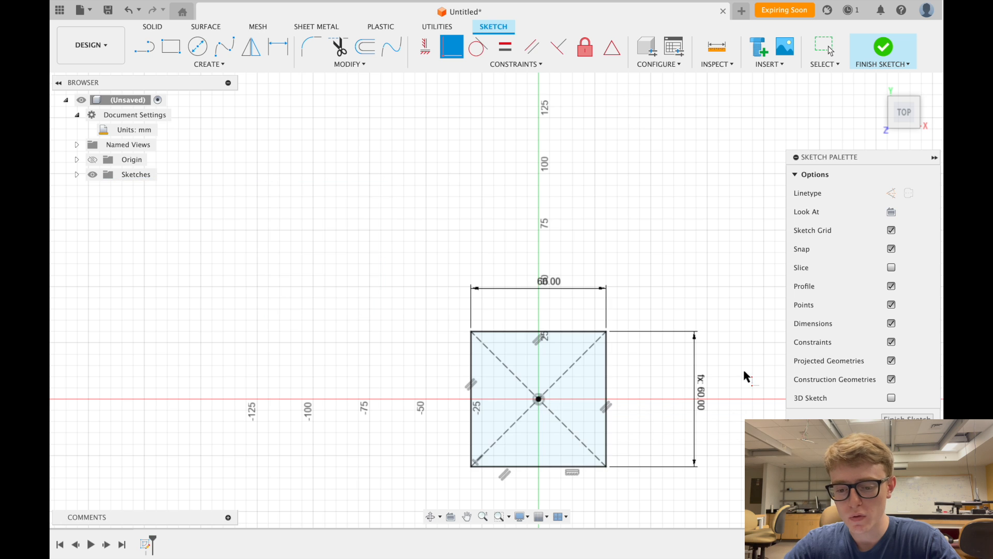
{"action": "scroll", "coordinate": [738, 371], "scroll_direction": "up", "scroll_amount": 2}
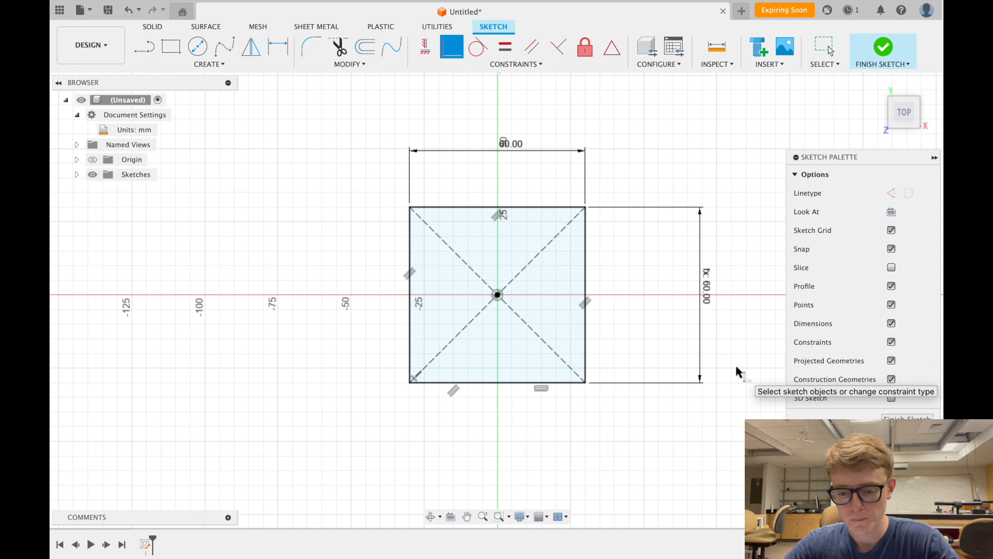
{"action": "key", "text": "Escape"}
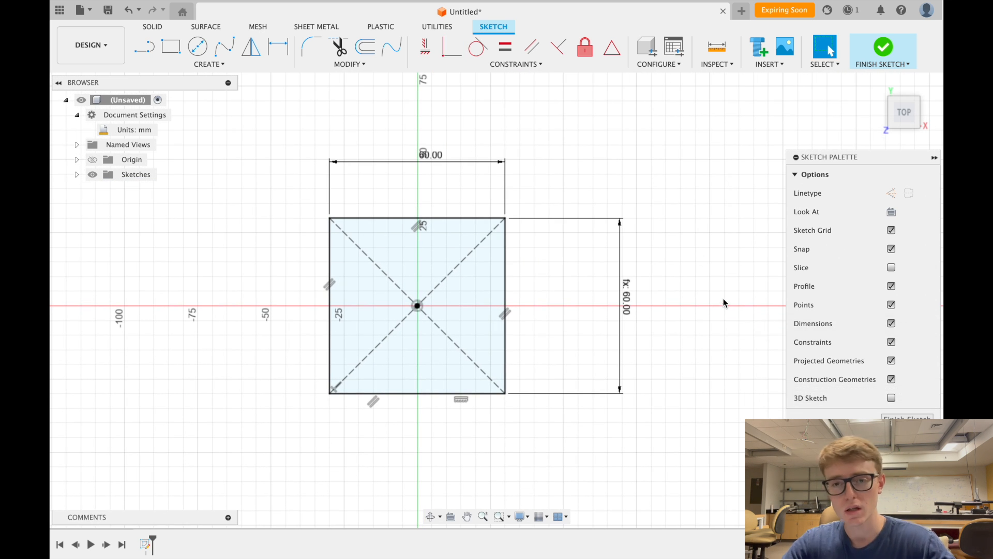
{"action": "left_click", "coordinate": [451, 48]}
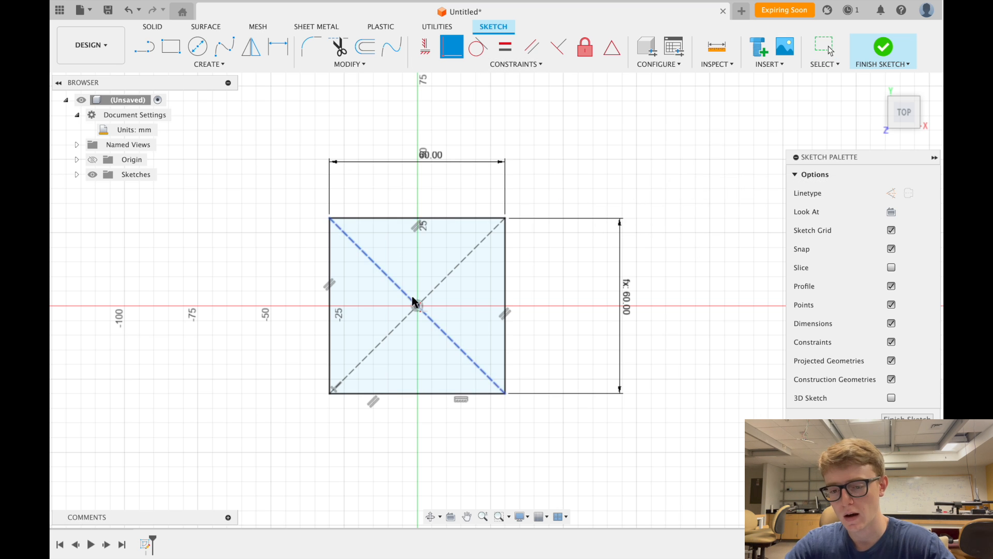
- End the constraint tool with OK and finish the centred 60 mm square sketch
{"action": "right_click", "coordinate": [612, 188]}
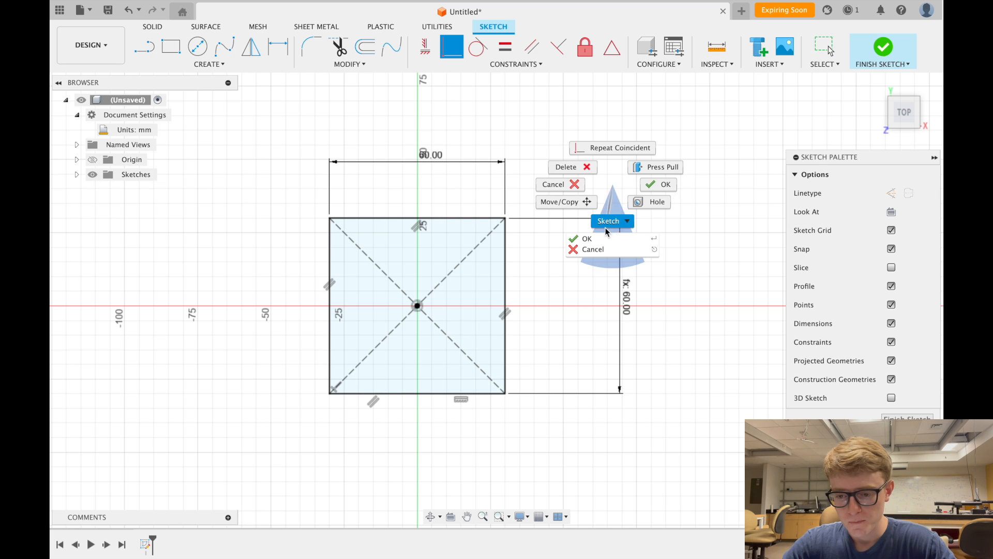
{"action": "left_click", "coordinate": [597, 239]}
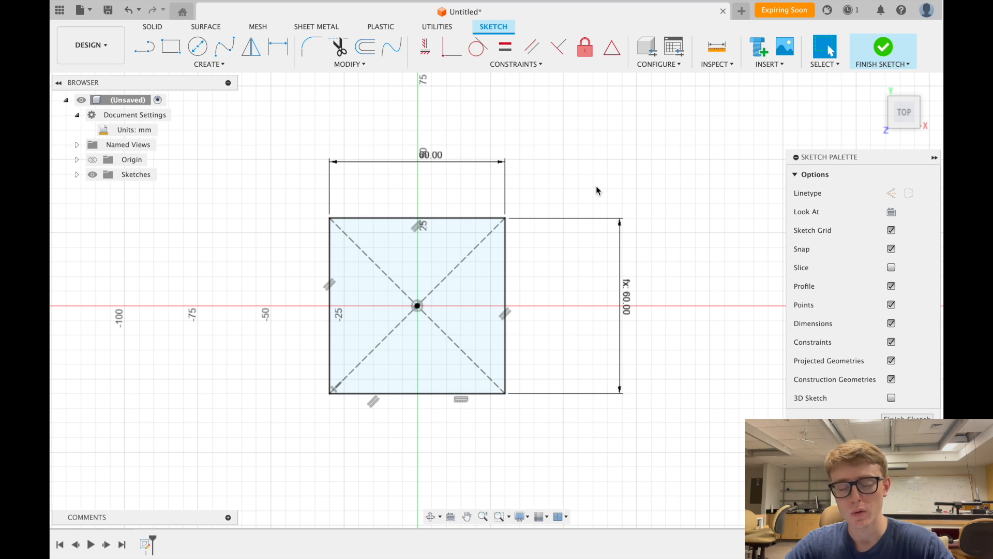
{"action": "scroll", "coordinate": [596, 188], "scroll_direction": "down", "scroll_amount": 2}
{"action": "scroll", "coordinate": [596, 189], "scroll_direction": "right", "scroll_amount": 2}
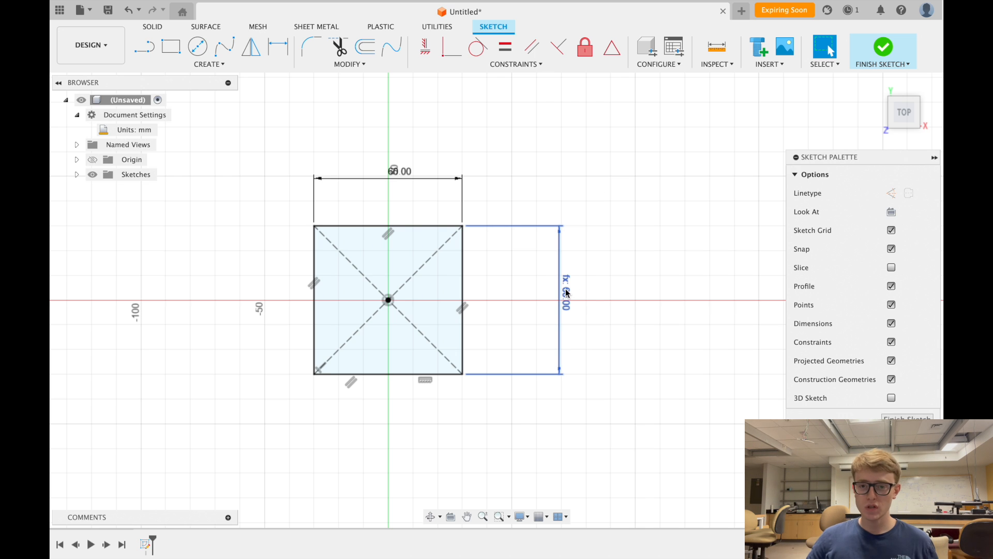
{"action": "mouse_move", "coordinate": [566, 293]}
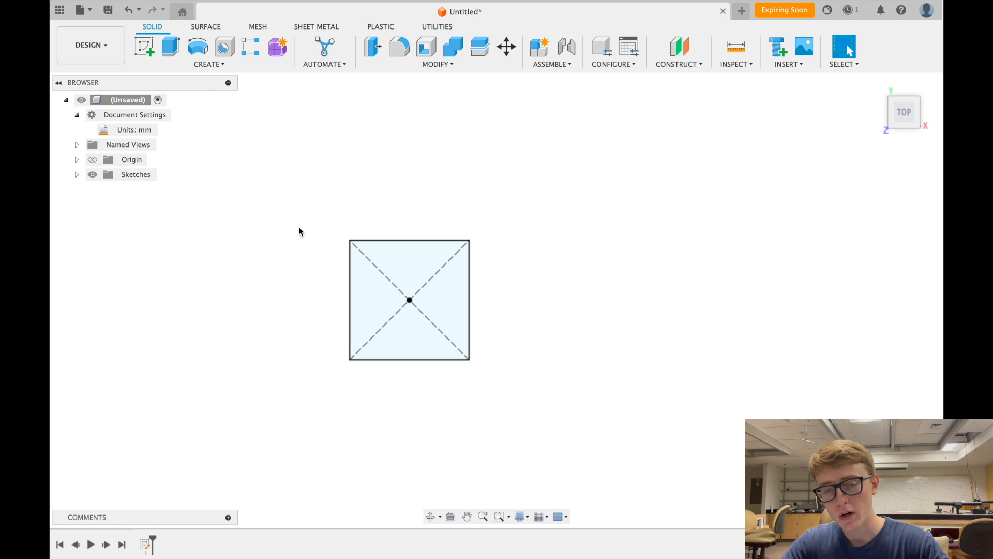
{"action": "scroll", "coordinate": [324, 288], "scroll_direction": "up", "scroll_amount": 2}
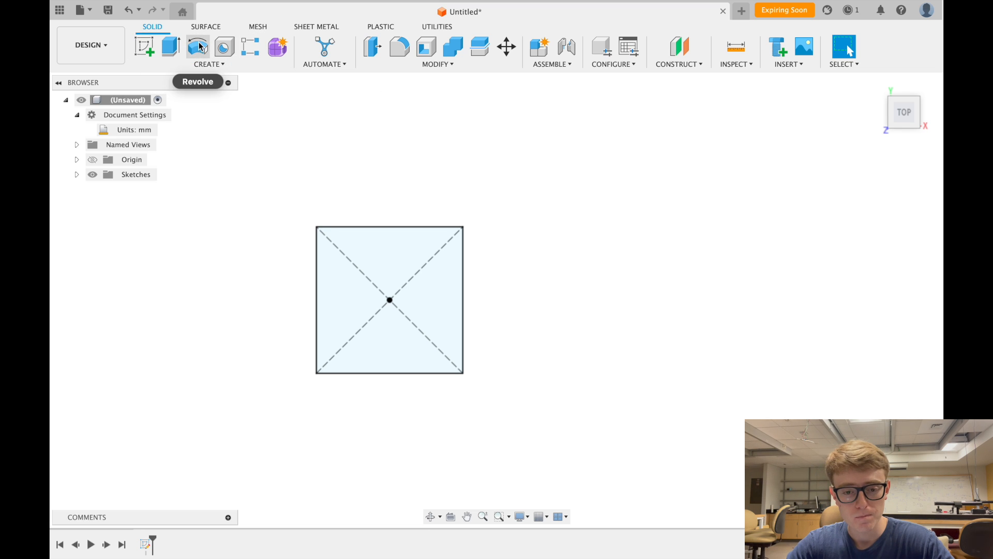
{"action": "left_click", "coordinate": [220, 66]}
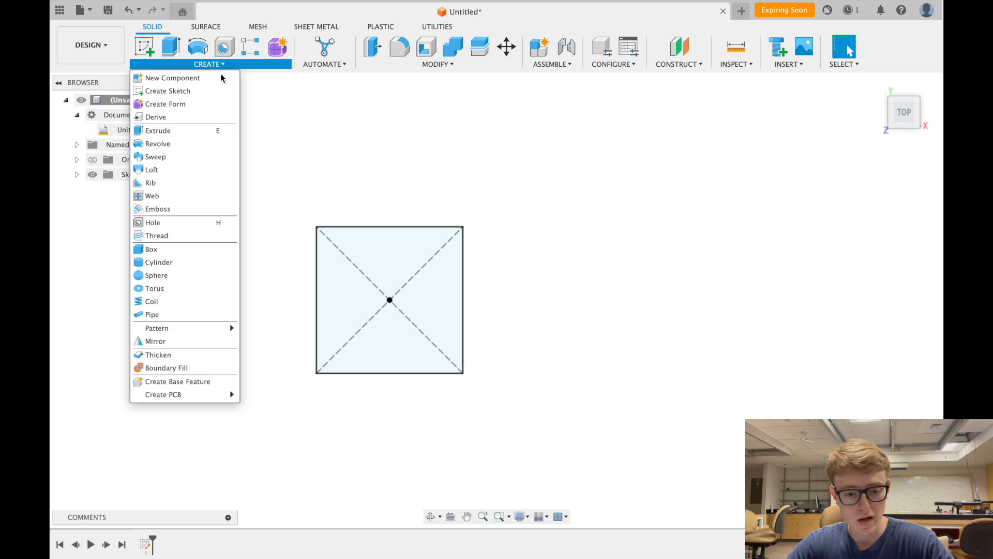
{"action": "mouse_move", "coordinate": [452, 64]}
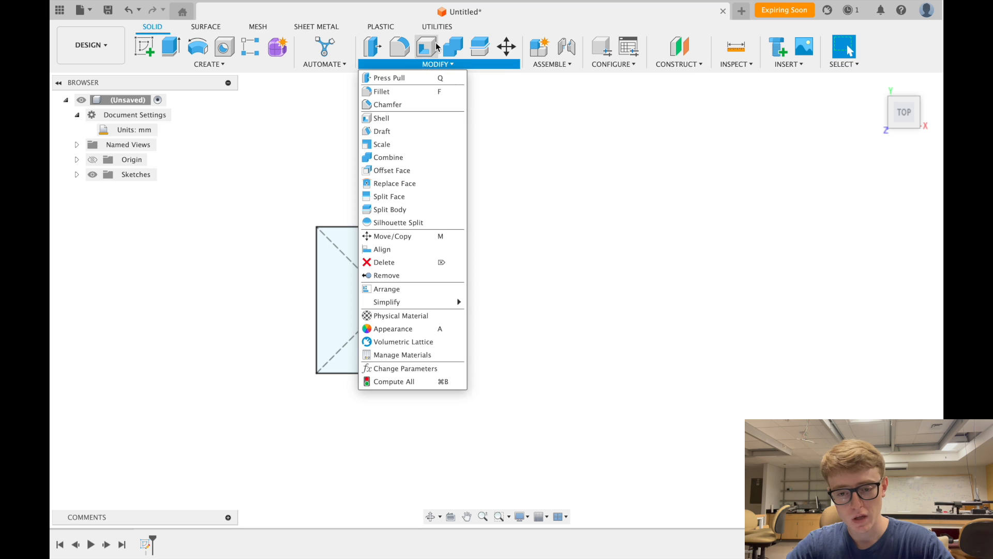
{"action": "mouse_move", "coordinate": [352, 57]}
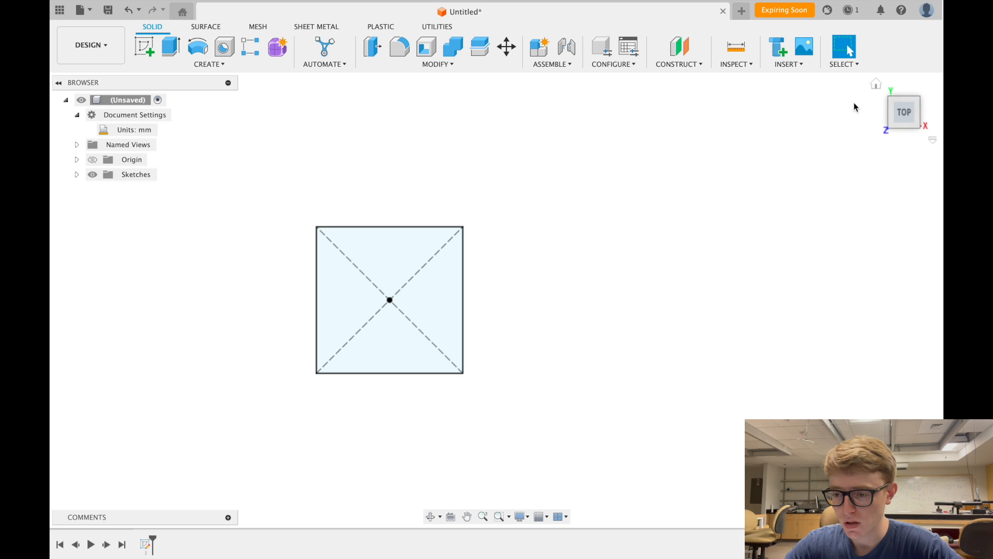
- Return to the ViewCube home view and inspect its orientation options without changing anything
{"action": "left_click", "coordinate": [875, 89]}
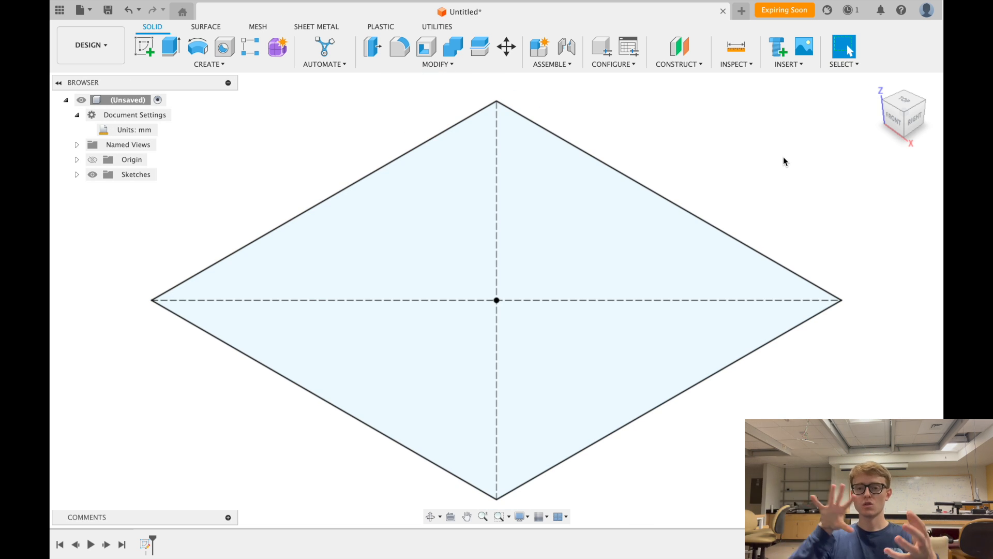
{"action": "right_click", "coordinate": [905, 115]}
{"action": "mouse_move", "coordinate": [874, 194]}
{"action": "mouse_move", "coordinate": [875, 168]}
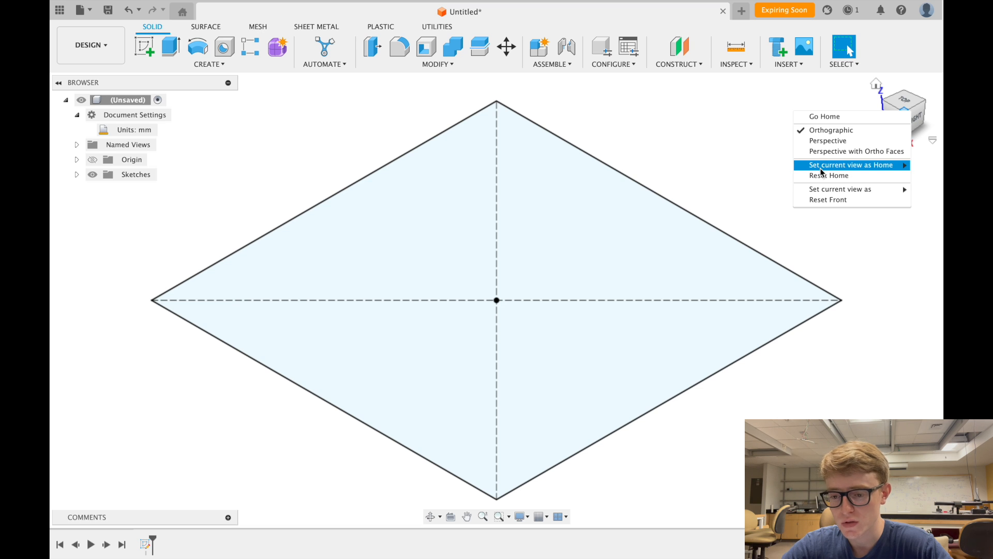
{"action": "left_click", "coordinate": [721, 92]}
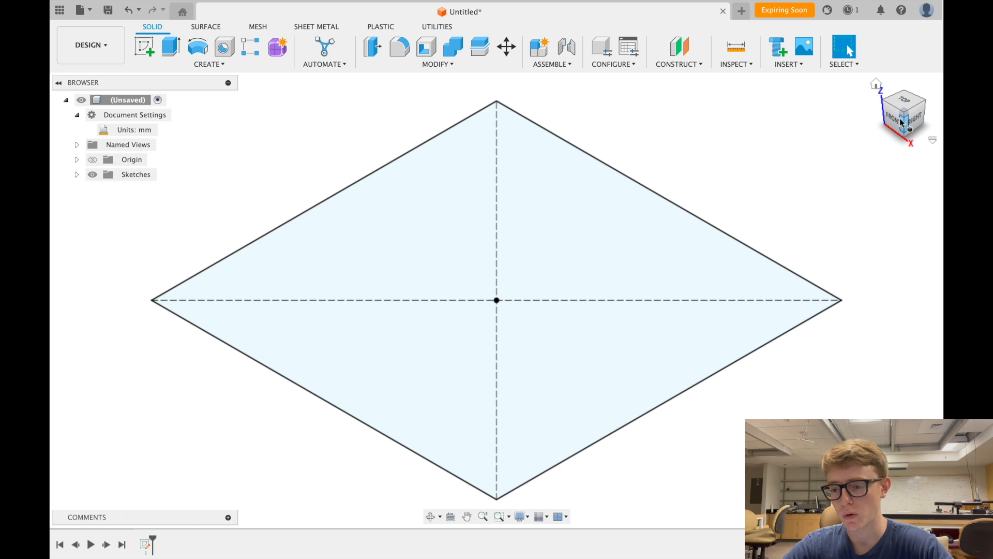
- Re-orient the view to a ViewCube corner and check the orientation options again
{"action": "left_click", "coordinate": [927, 102]}
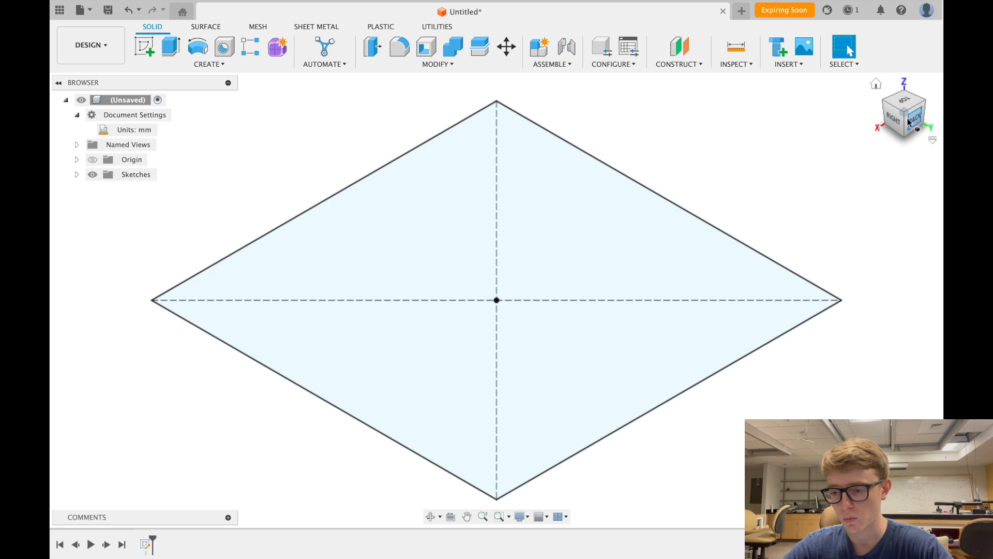
{"action": "right_click", "coordinate": [905, 115]}
{"action": "mouse_move", "coordinate": [877, 165]}
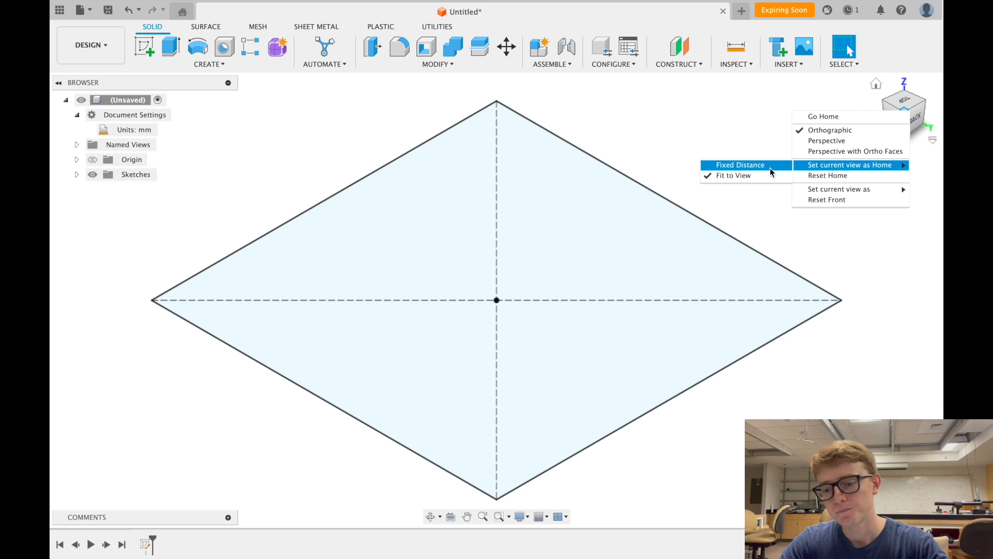
- Switch between the home view and the ViewCube Top view of the square sketch
{"action": "left_click", "coordinate": [745, 130]}
{"action": "left_click", "coordinate": [876, 84]}
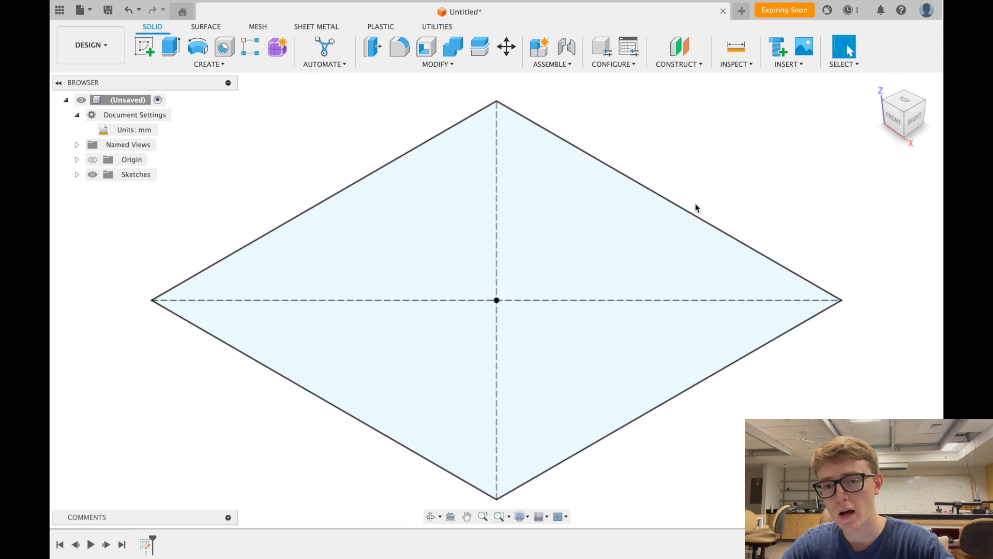
{"action": "left_click", "coordinate": [907, 106]}
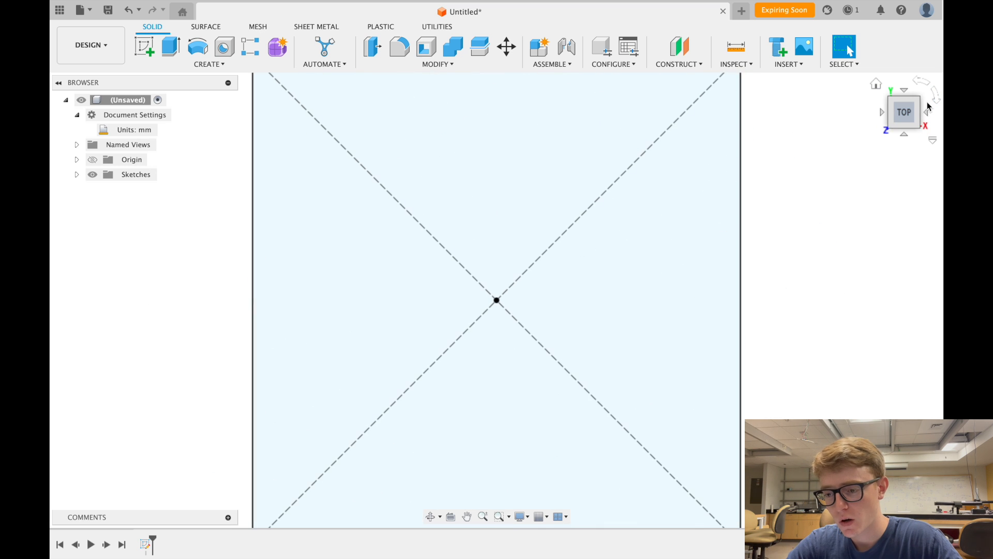
{"action": "left_click", "coordinate": [875, 83]}
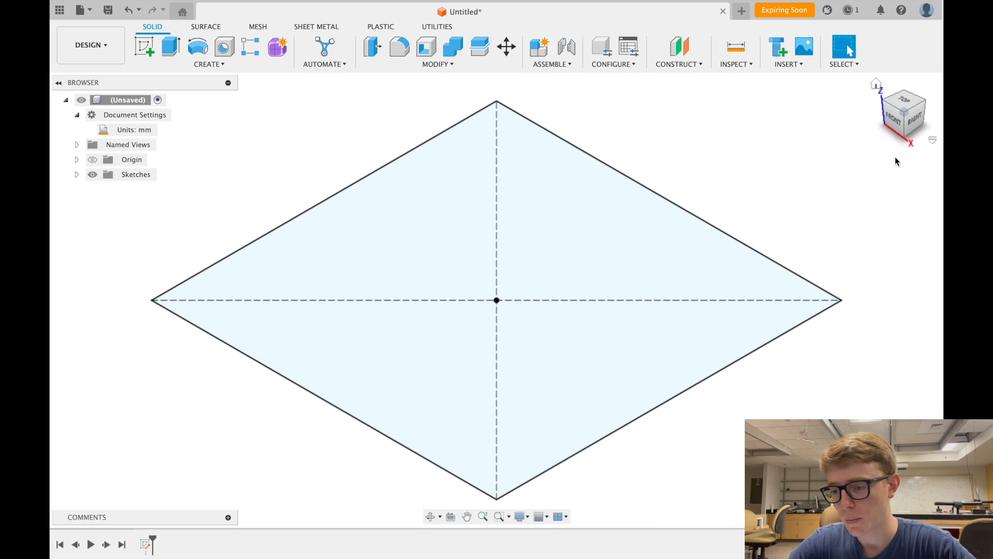
{"action": "left_click", "coordinate": [905, 107]}
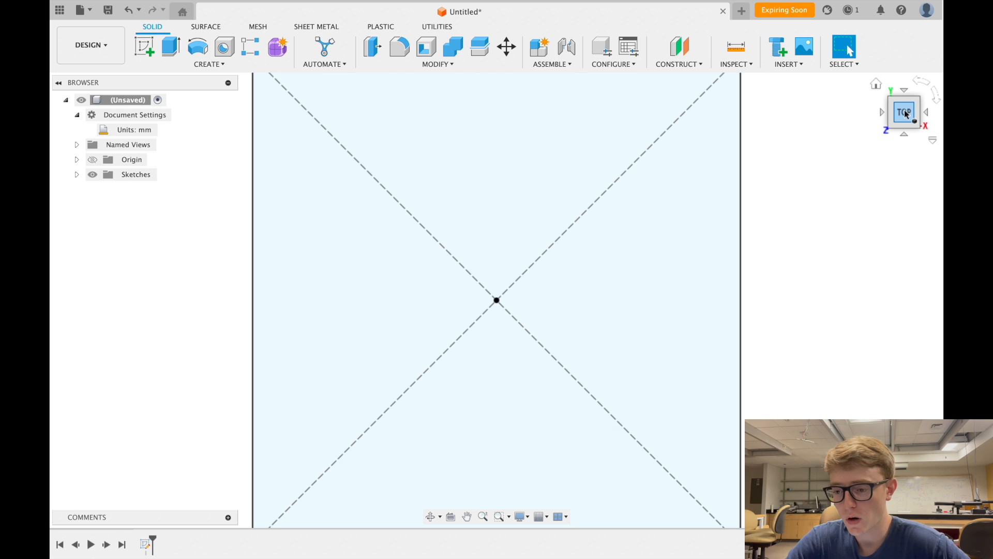
- Tilt the view from Top to Front and then to Bottom with the ViewCube arrows
{"action": "right_click", "coordinate": [905, 113]}
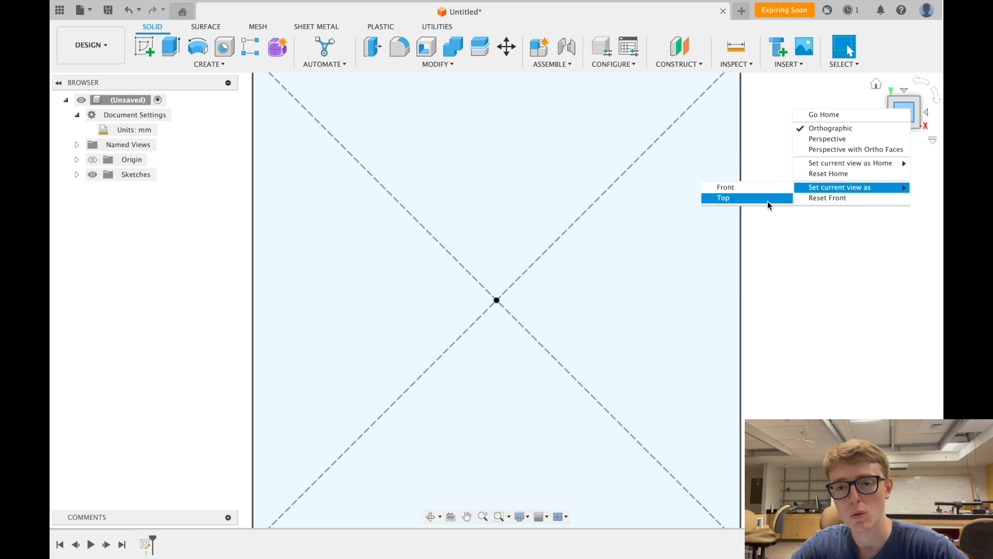
{"action": "left_click", "coordinate": [807, 269]}
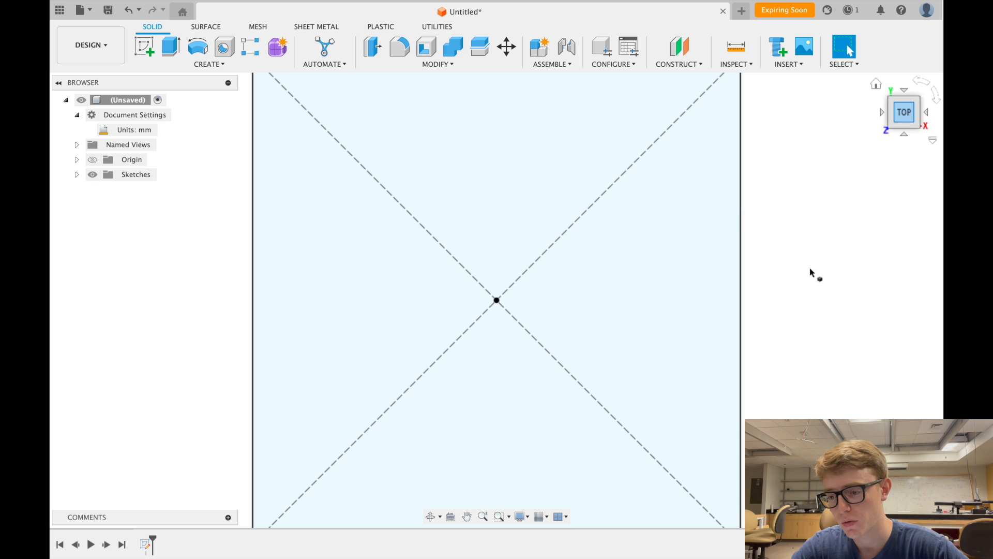
{"action": "left_click", "coordinate": [904, 136]}
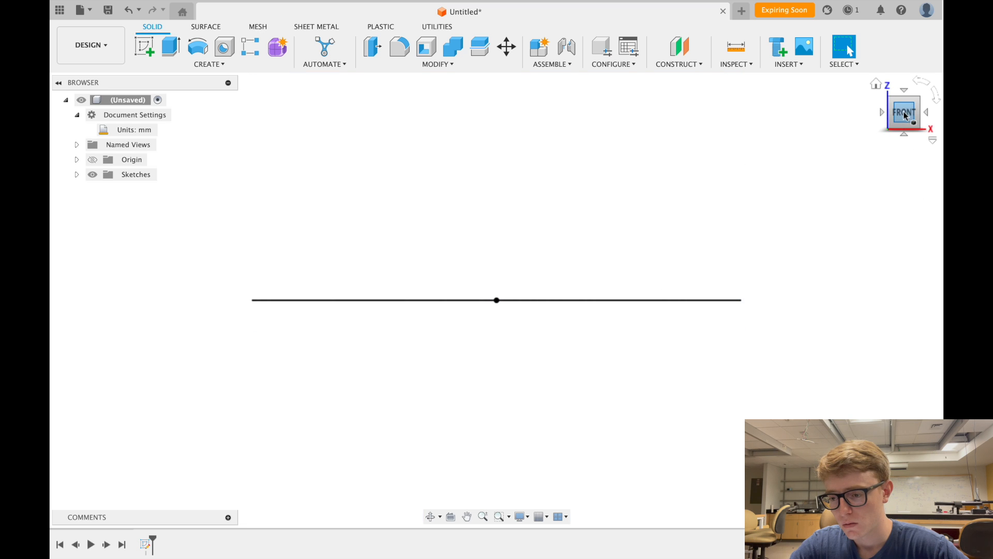
{"action": "left_click", "coordinate": [904, 136]}
- Dismiss the ViewCube menu and restore the standard home 3D view
{"action": "right_click", "coordinate": [911, 110]}
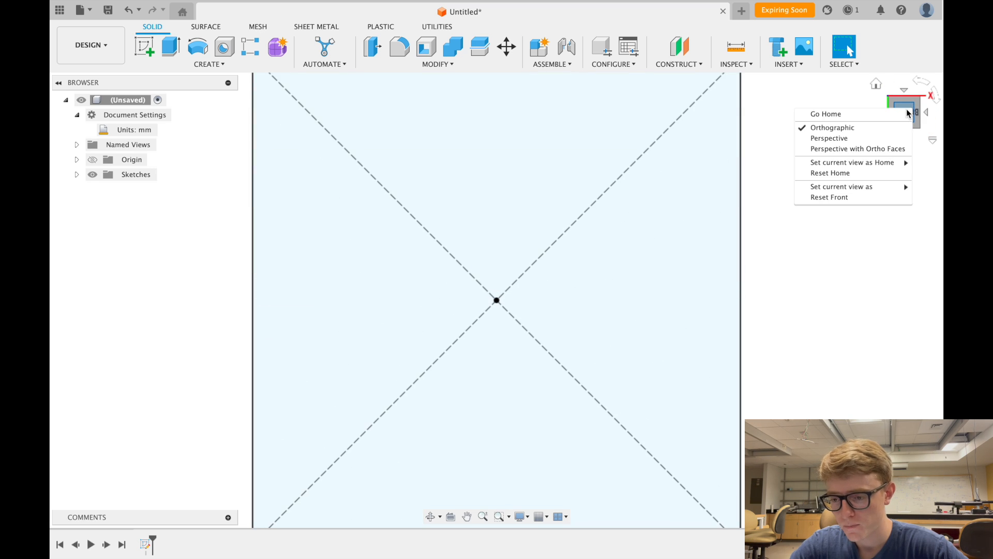
{"action": "mouse_move", "coordinate": [869, 189]}
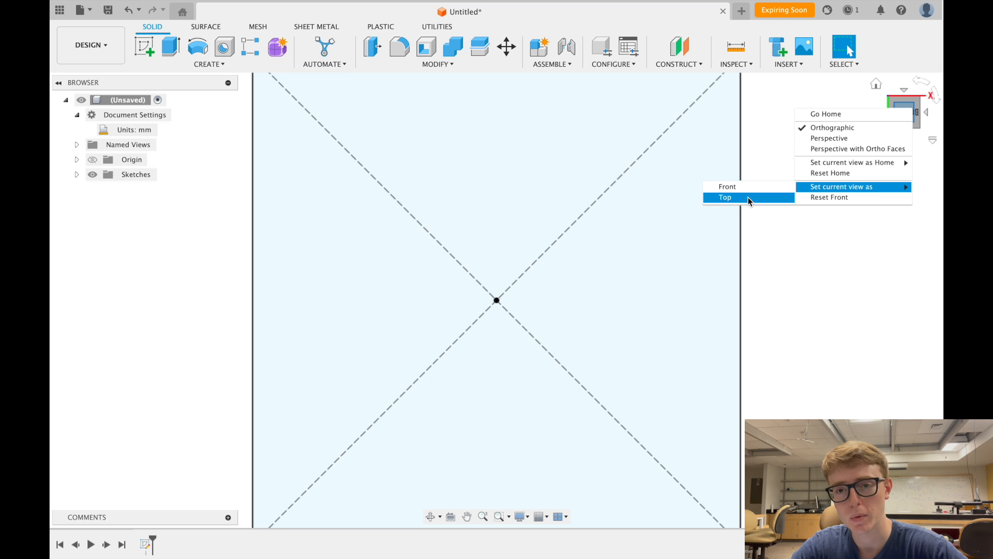
{"action": "left_click", "coordinate": [897, 314]}
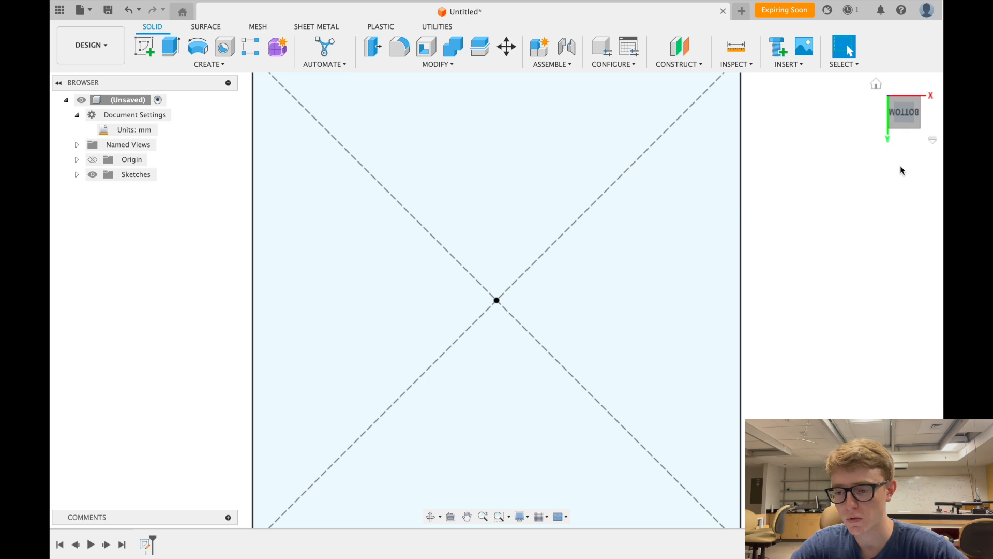
{"action": "left_click", "coordinate": [876, 84]}
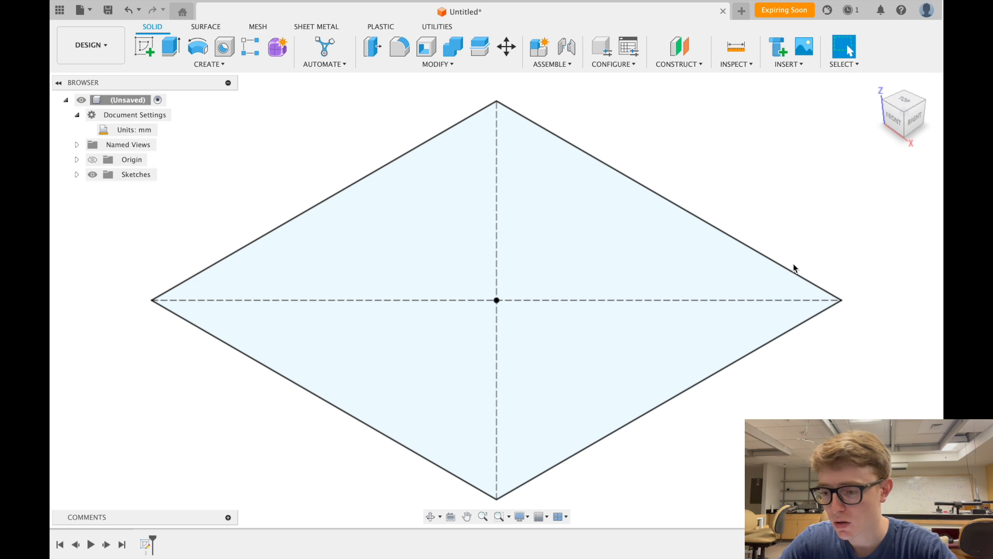
{"action": "mouse_move", "coordinate": [905, 115]}
{"action": "left_mouse_down"}
{"action": "mouse_move", "coordinate": [886, 123]}
{"action": "mouse_move", "coordinate": [883, 94]}
{"action": "mouse_move", "coordinate": [895, 142]}
{"action": "mouse_move", "coordinate": [865, 97]}
{"action": "mouse_move", "coordinate": [877, 141]}
{"action": "mouse_move", "coordinate": [906, 106]}
{"action": "mouse_move", "coordinate": [939, 126]}
{"action": "left_mouse_up"}
{"action": "left_click", "coordinate": [905, 101]}
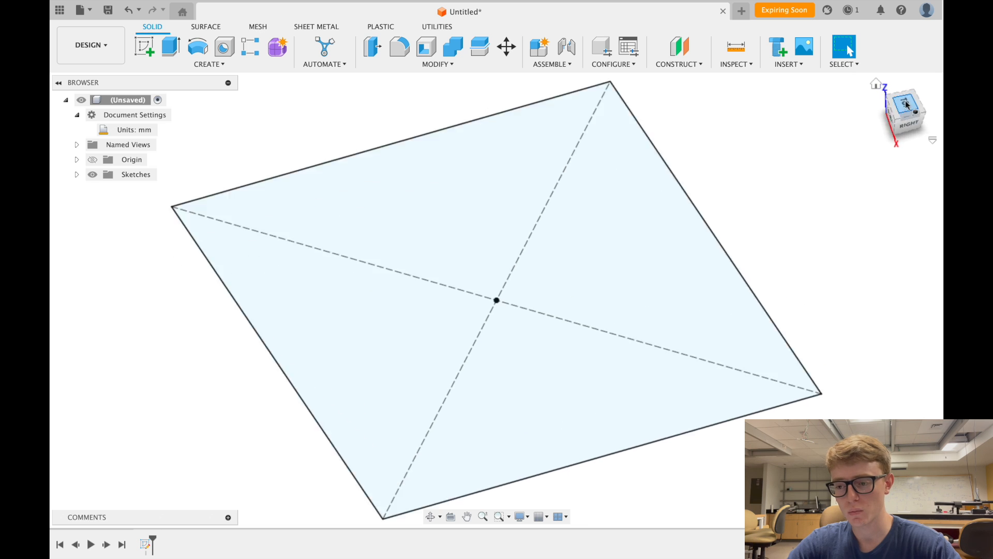
{"action": "left_click", "coordinate": [937, 100]}
{"action": "left_click", "coordinate": [938, 98]}
{"action": "left_click", "coordinate": [939, 98]}
{"action": "left_click", "coordinate": [917, 84]}
{"action": "left_click", "coordinate": [876, 83]}
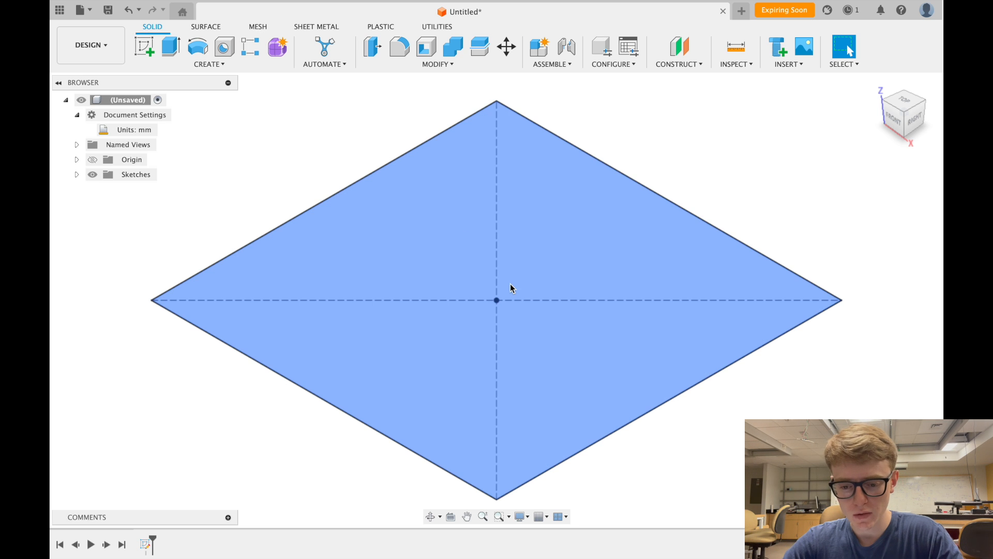
{"action": "scroll", "coordinate": [486, 274], "scroll_direction": "up", "scroll_amount": 2}
{"action": "scroll", "coordinate": [485, 274], "scroll_direction": "down", "scroll_amount": 3}
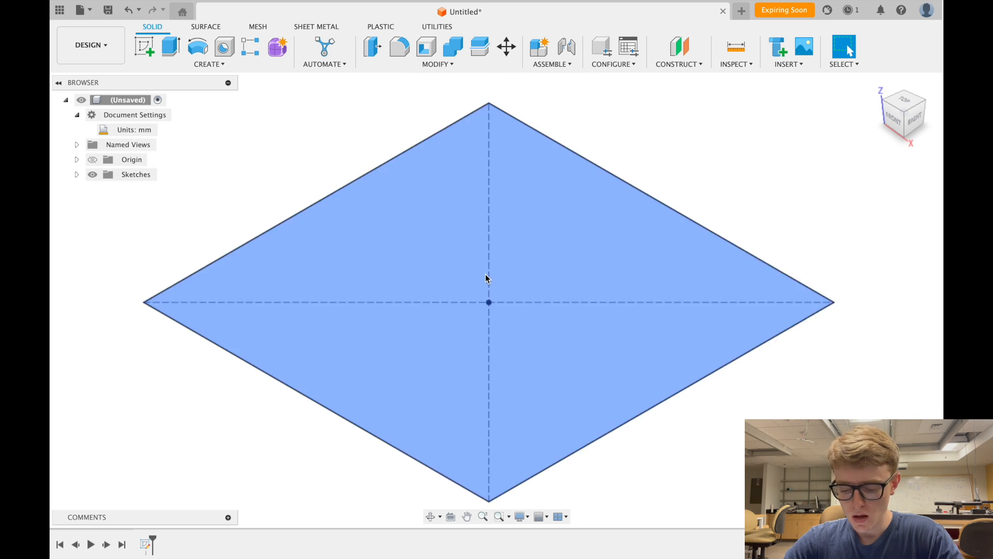
{"action": "scroll", "coordinate": [485, 274], "scroll_direction": "right", "scroll_amount": 3}
{"action": "scroll", "coordinate": [485, 274], "scroll_direction": "down", "scroll_amount": 2}
{"action": "scroll", "coordinate": [485, 274], "scroll_direction": "left", "scroll_amount": 2}
{"action": "scroll", "coordinate": [485, 274], "scroll_direction": "up", "scroll_amount": 1}
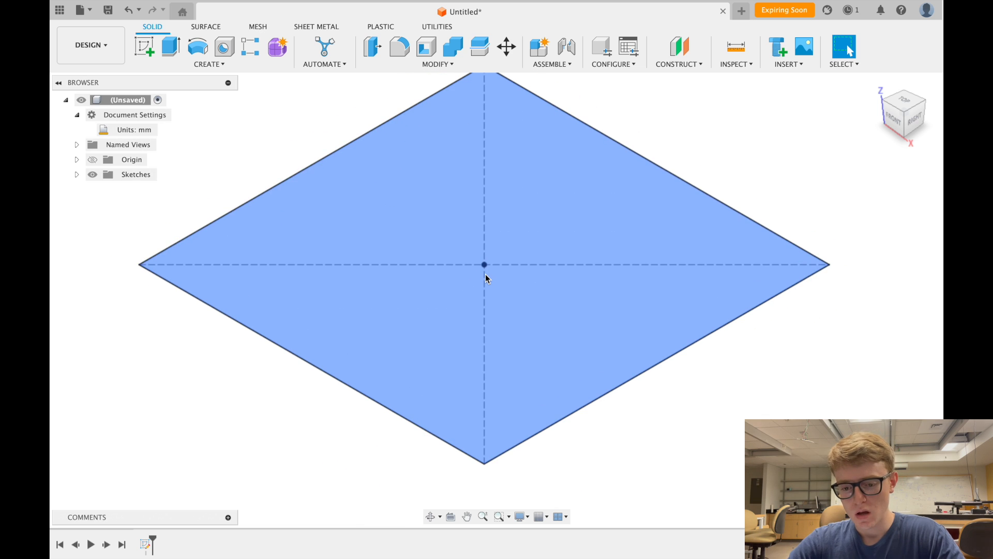
{"action": "scroll", "coordinate": [485, 274], "scroll_direction": "down", "scroll_amount": 3}
{"action": "scroll", "coordinate": [485, 274], "scroll_direction": "up", "scroll_amount": 1}
{"action": "scroll", "coordinate": [485, 274], "scroll_direction": "down", "scroll_amount": 1}
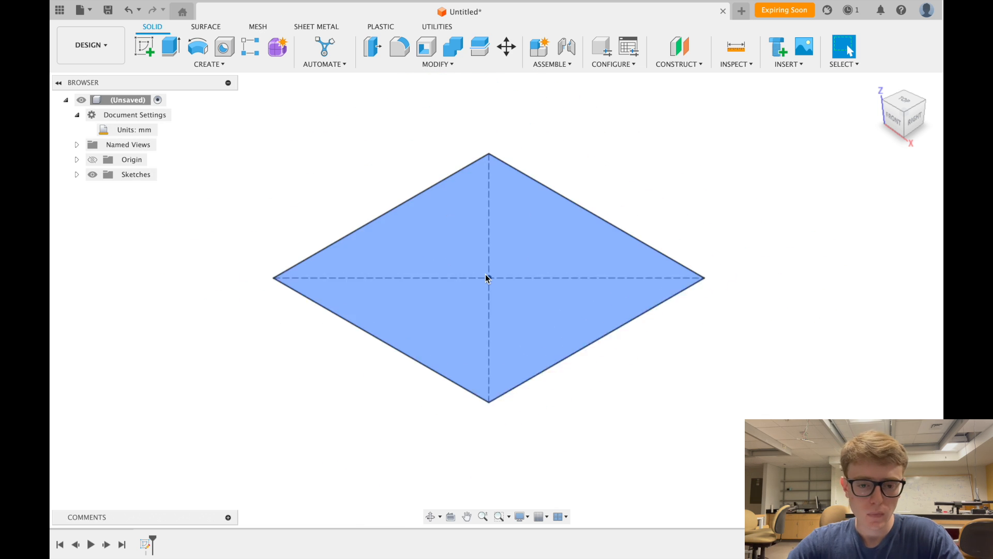
{"action": "scroll", "coordinate": [485, 276], "scroll_direction": "up", "scroll_amount": 1}
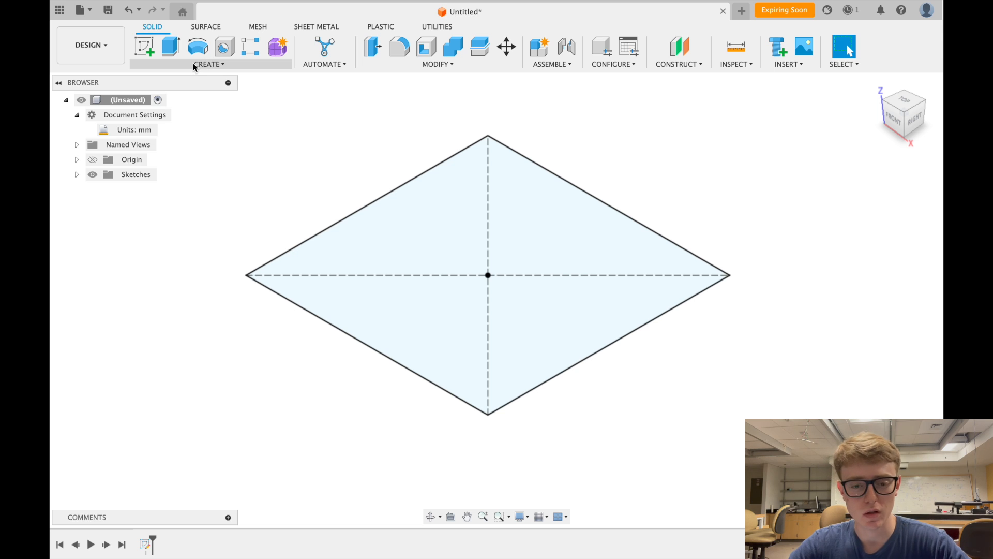
- Start an Extrude from the CREATE menu on the square profile, distance still 0.00 mm
{"action": "left_click", "coordinate": [219, 66]}
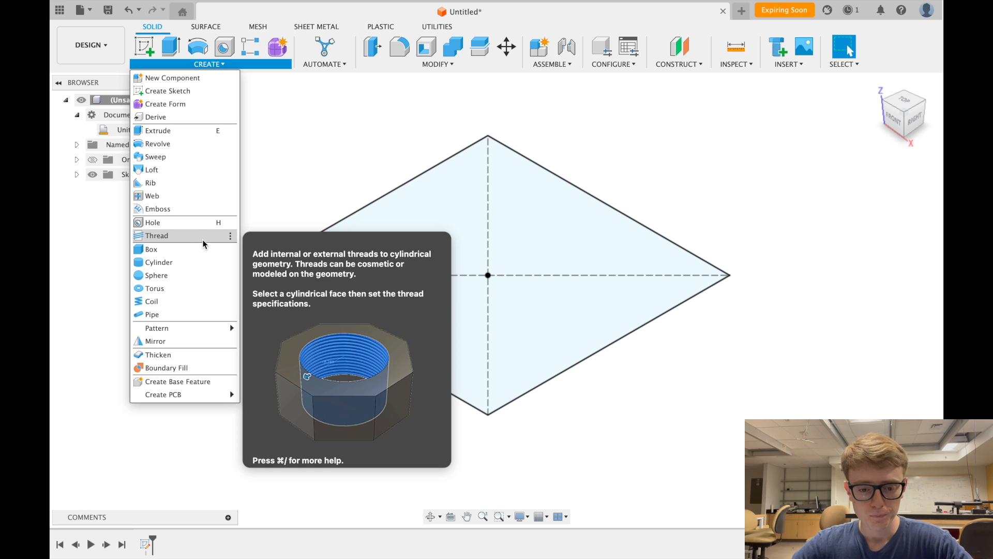
{"action": "left_click", "coordinate": [205, 131]}
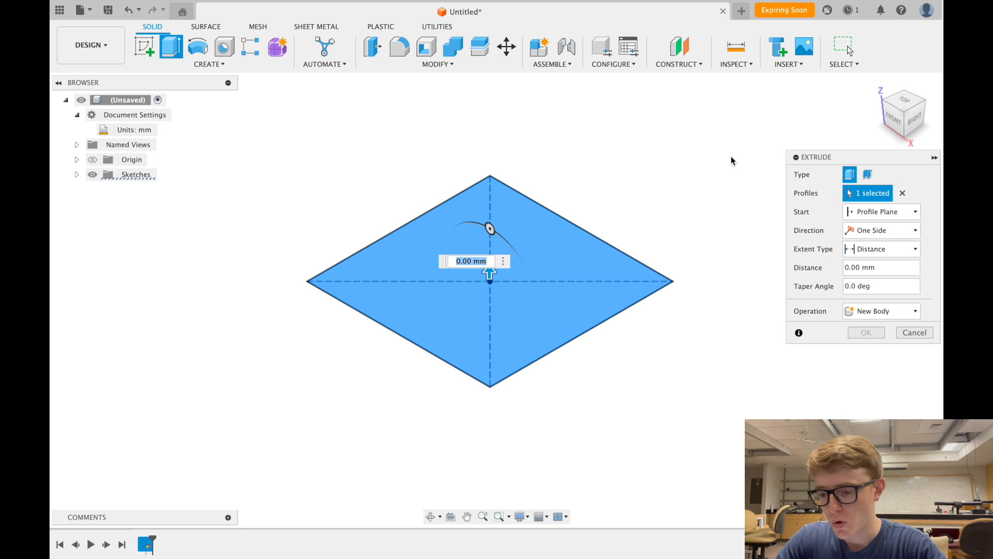
{"action": "scroll", "coordinate": [557, 216], "scroll_direction": "down", "scroll_amount": 3}
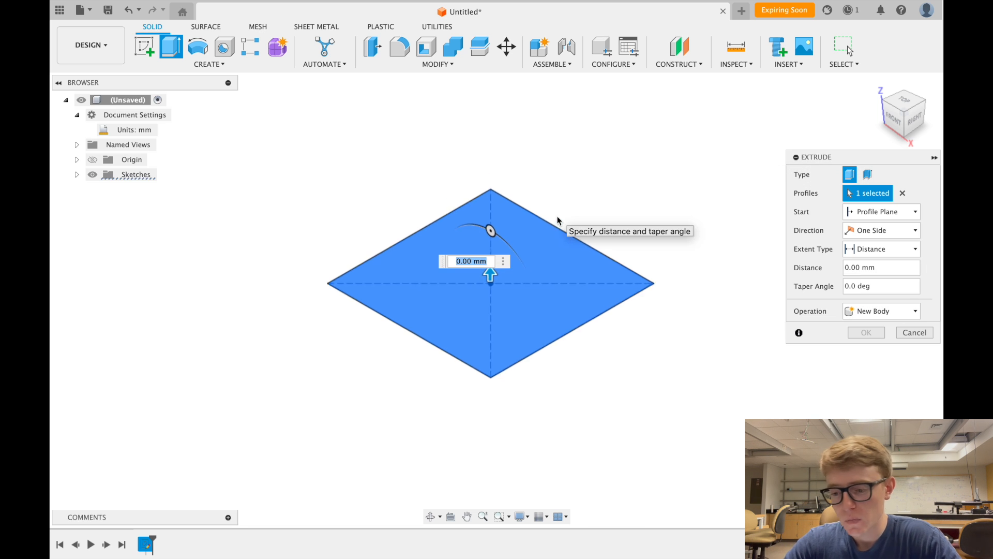
{"action": "scroll", "coordinate": [556, 216], "scroll_direction": "up", "scroll_amount": 2}
{"action": "scroll", "coordinate": [557, 215], "scroll_direction": "right", "scroll_amount": 2}
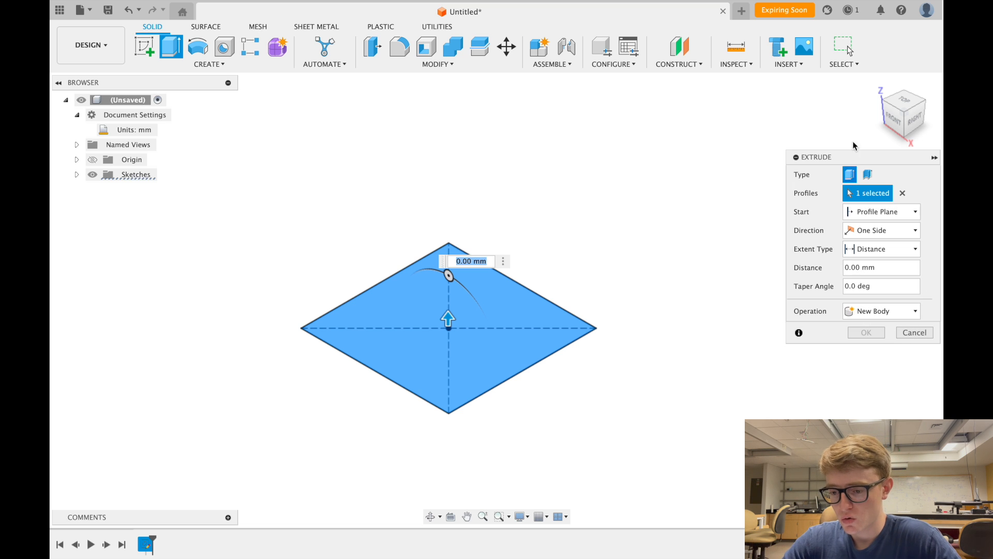
{"action": "left_click_drag", "start_coordinate": [842, 153], "coordinate": [715, 124]}
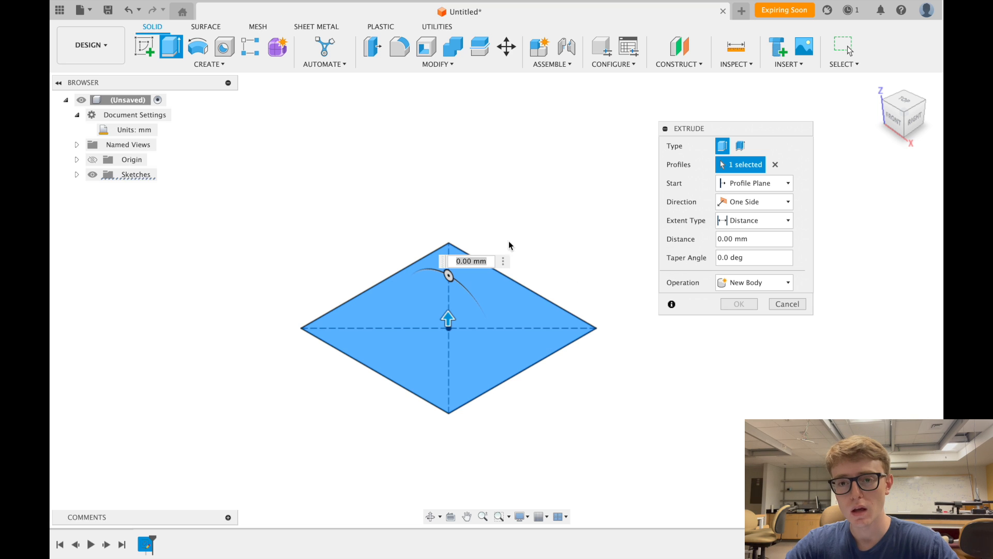
{"action": "scroll", "coordinate": [532, 260], "scroll_direction": "down", "scroll_amount": 2}
{"action": "scroll", "coordinate": [531, 261], "scroll_direction": "up", "scroll_amount": 1}
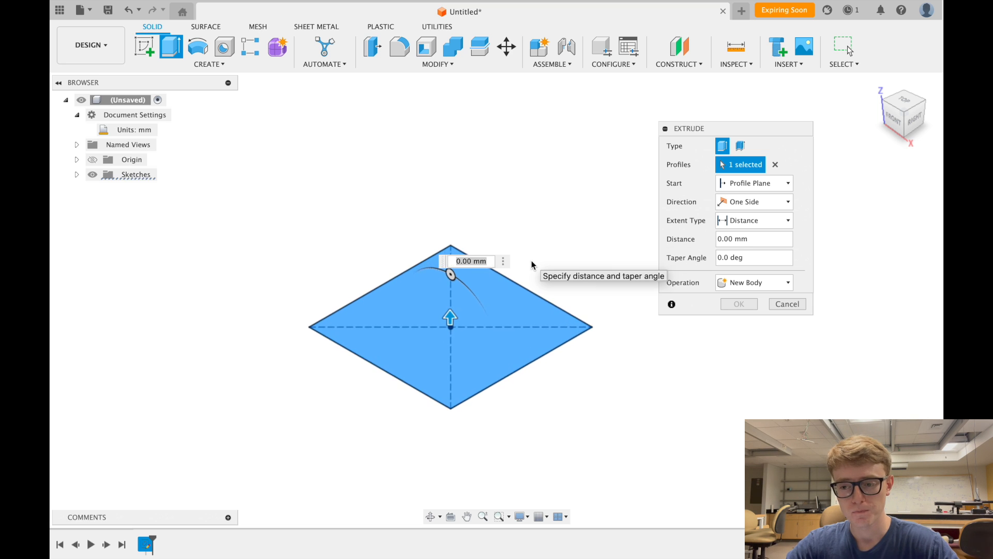
{"action": "scroll", "coordinate": [531, 261], "scroll_direction": "down", "scroll_amount": 2}
{"action": "scroll", "coordinate": [532, 260], "scroll_direction": "up", "scroll_amount": 2}
{"action": "scroll", "coordinate": [532, 260], "scroll_direction": "right", "scroll_amount": 2}
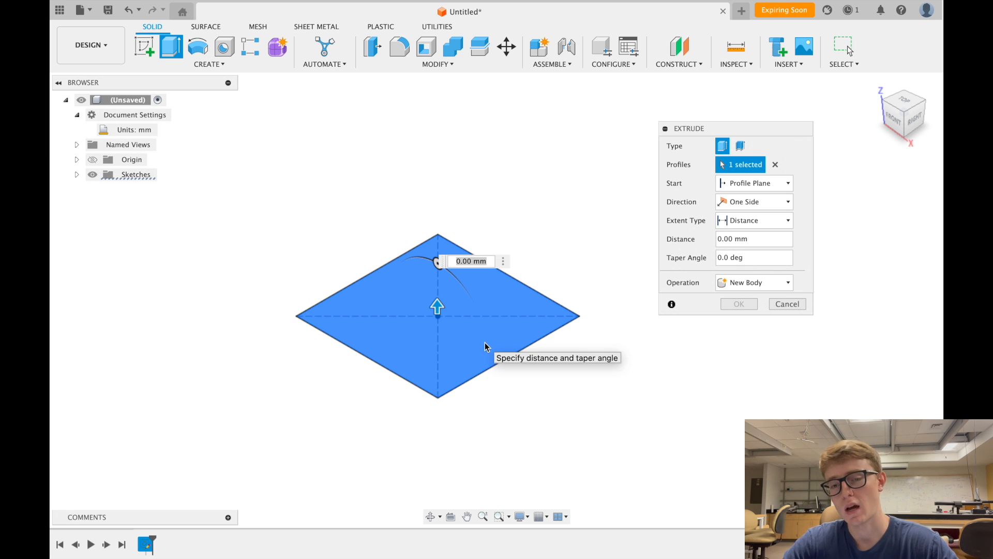
{"action": "left_click", "coordinate": [776, 166]}
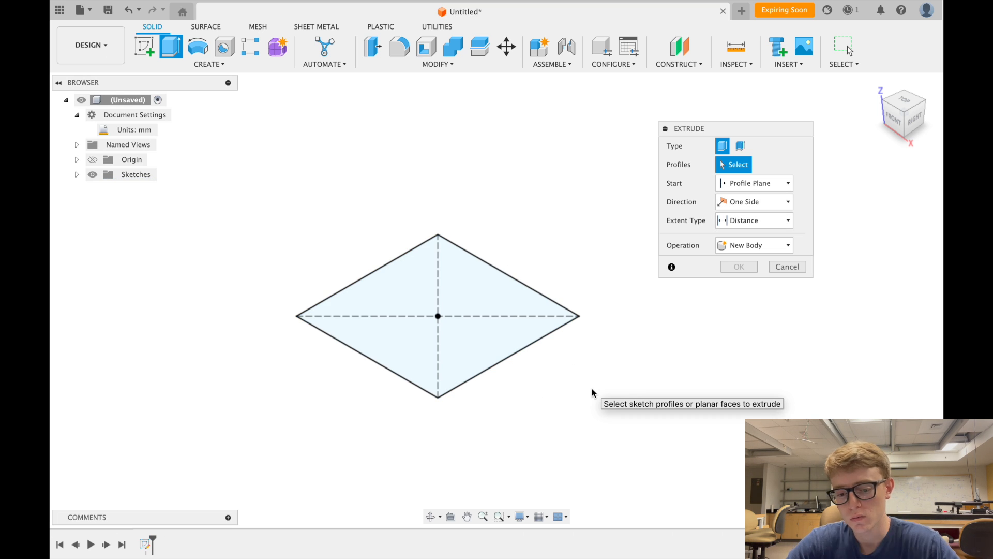
{"action": "left_click", "coordinate": [460, 307]}
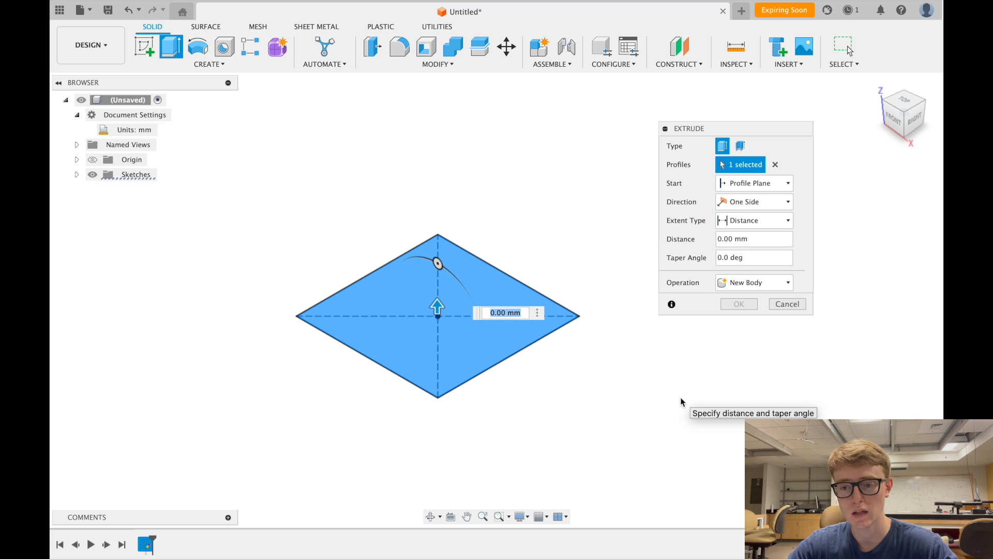
{"action": "left_click", "coordinate": [750, 166]}
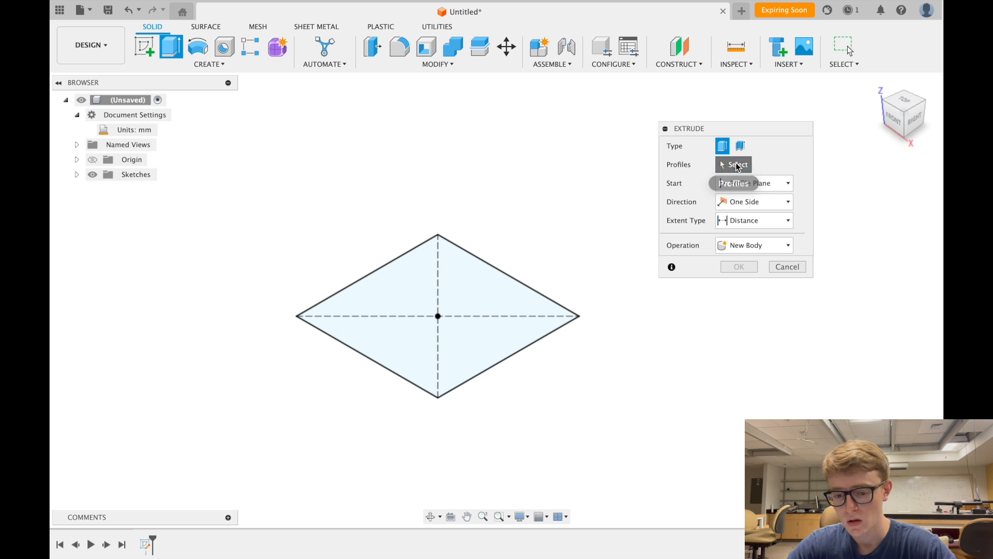
{"action": "left_click", "coordinate": [501, 297]}
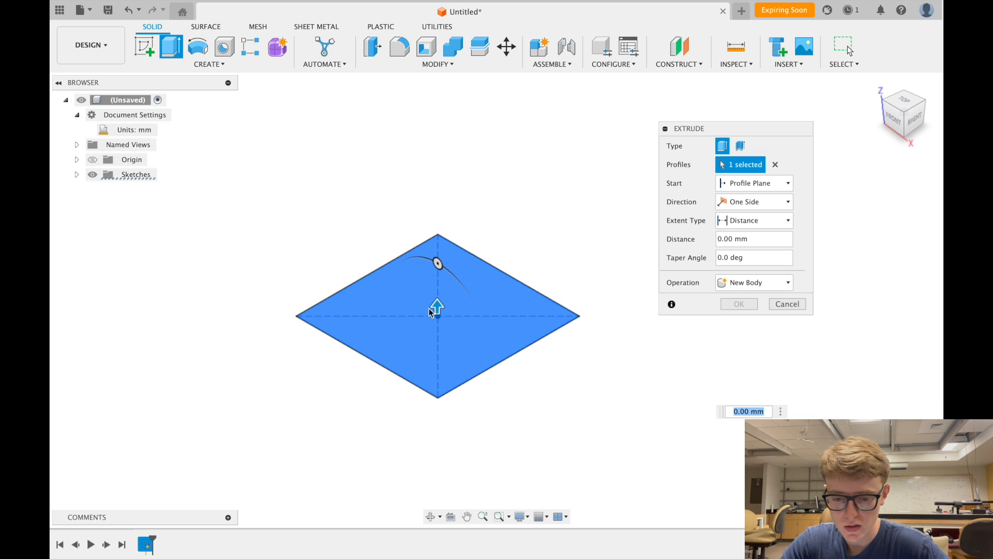
- Drag the extrude arrow through 55, 50 and -30 mm trials, settling on 60 mm upward
{"action": "left_click_drag", "start_coordinate": [442, 307], "coordinate": [437, 129]}
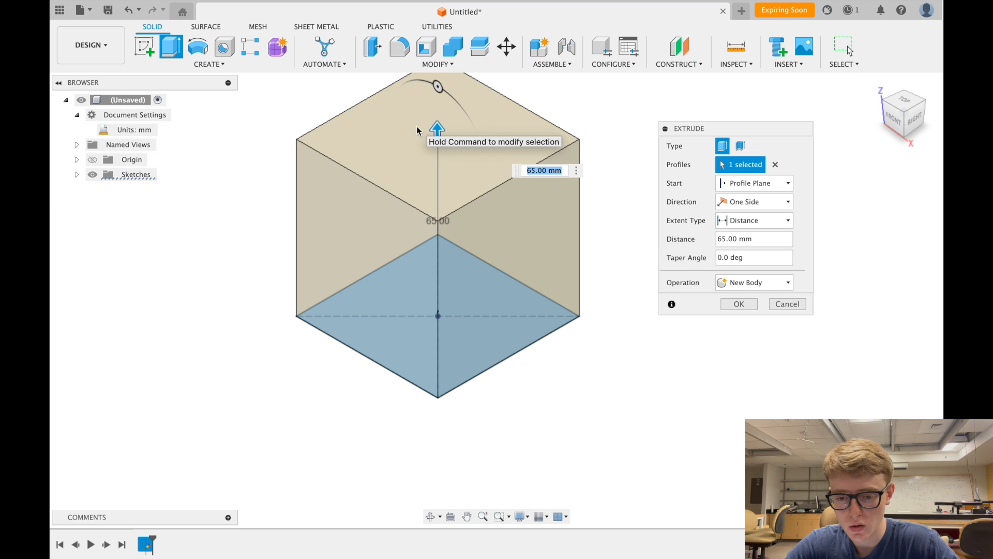
{"action": "left_click_drag", "start_coordinate": [436, 130], "coordinate": [445, 294]}
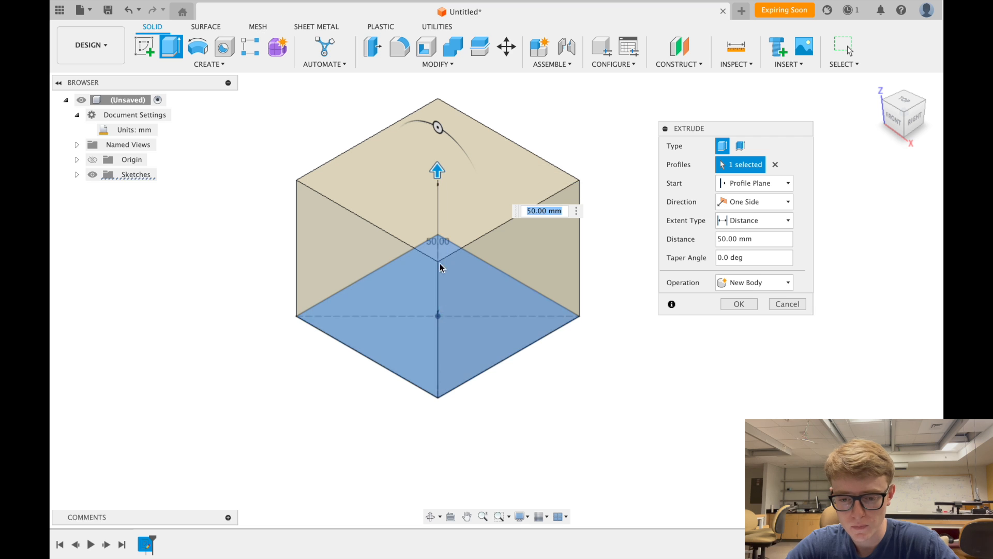
{"action": "left_click_drag", "start_coordinate": [437, 169], "coordinate": [437, 474]}
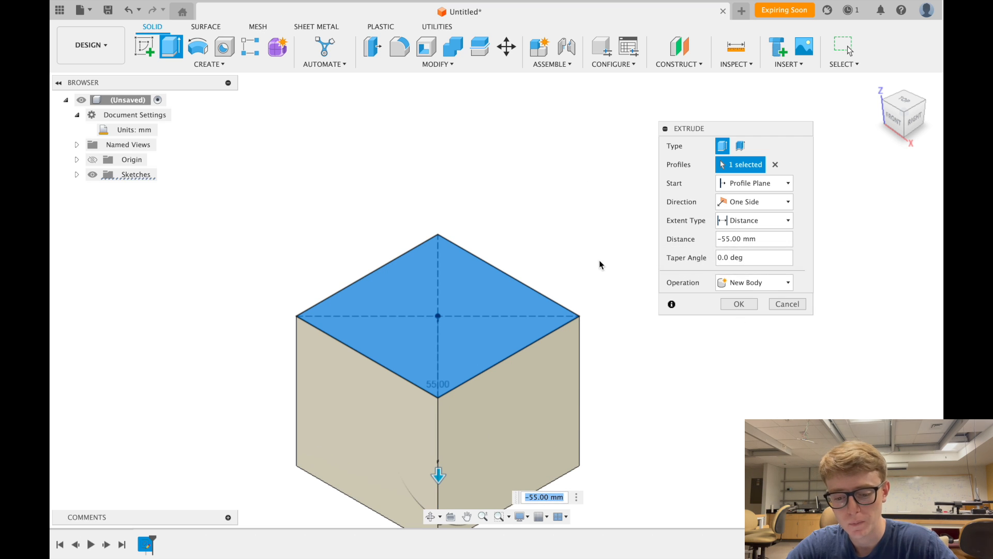
{"action": "scroll", "coordinate": [595, 298], "scroll_direction": "down", "scroll_amount": 1}
{"action": "mouse_move", "coordinate": [447, 450]}
{"action": "left_mouse_down"}
{"action": "mouse_move", "coordinate": [437, 295]}
{"action": "mouse_move", "coordinate": [444, 160]}
{"action": "mouse_move", "coordinate": [434, 350]}
{"action": "mouse_move", "coordinate": [446, 155]}
{"action": "left_mouse_up"}
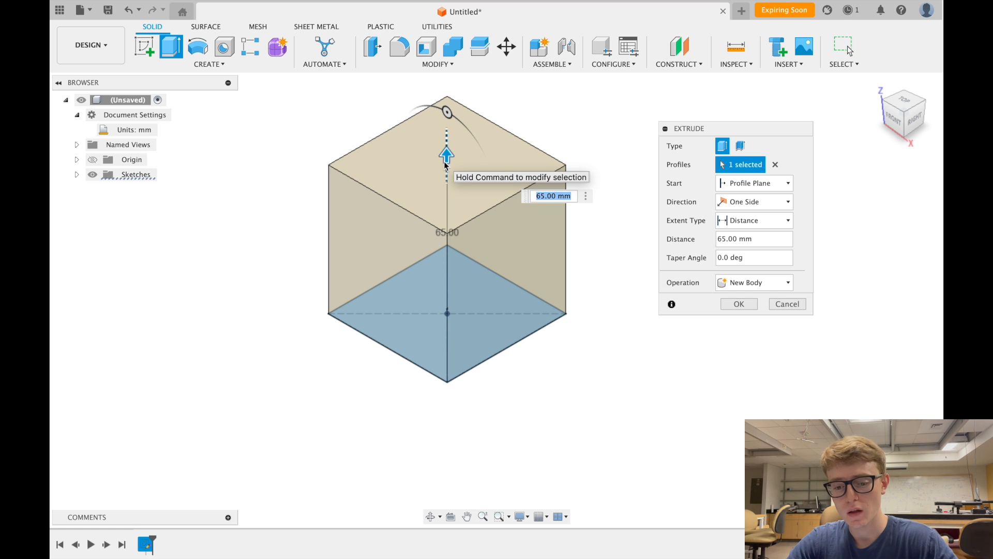
{"action": "mouse_move", "coordinate": [445, 156]}
{"action": "left_mouse_down"}
{"action": "mouse_move", "coordinate": [458, 328]}
{"action": "mouse_move", "coordinate": [452, 393]}
{"action": "mouse_move", "coordinate": [466, 149]}
{"action": "mouse_move", "coordinate": [467, 176]}
{"action": "left_mouse_up"}
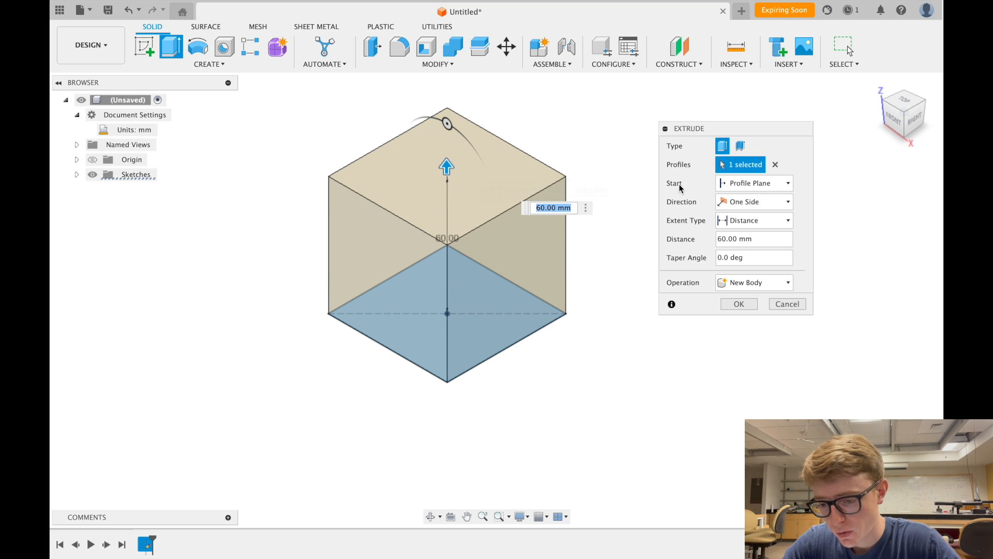
- Set the extrude distance to d1, keep New Body as the operation, and create the cube
{"action": "left_click", "coordinate": [745, 239]}
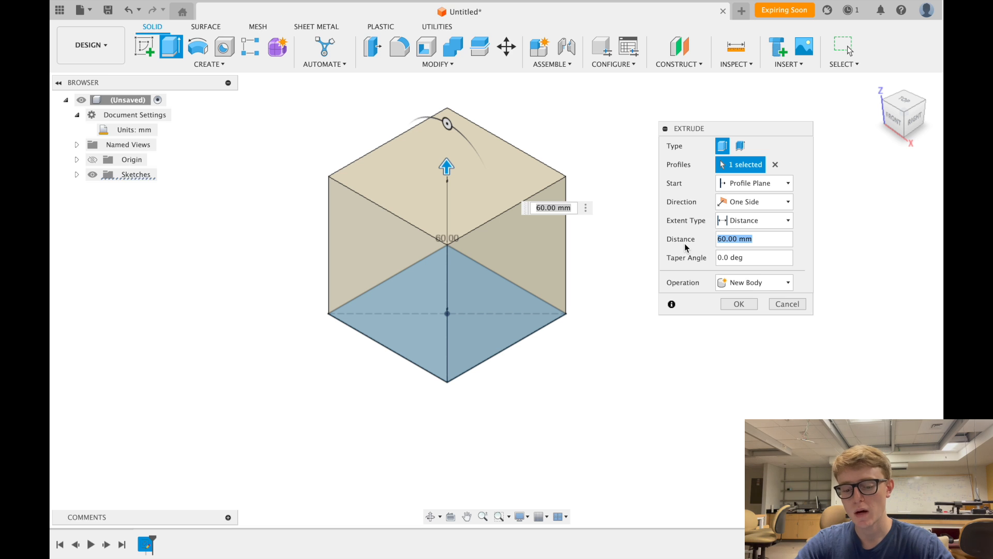
{"action": "type", "text": "d1"}
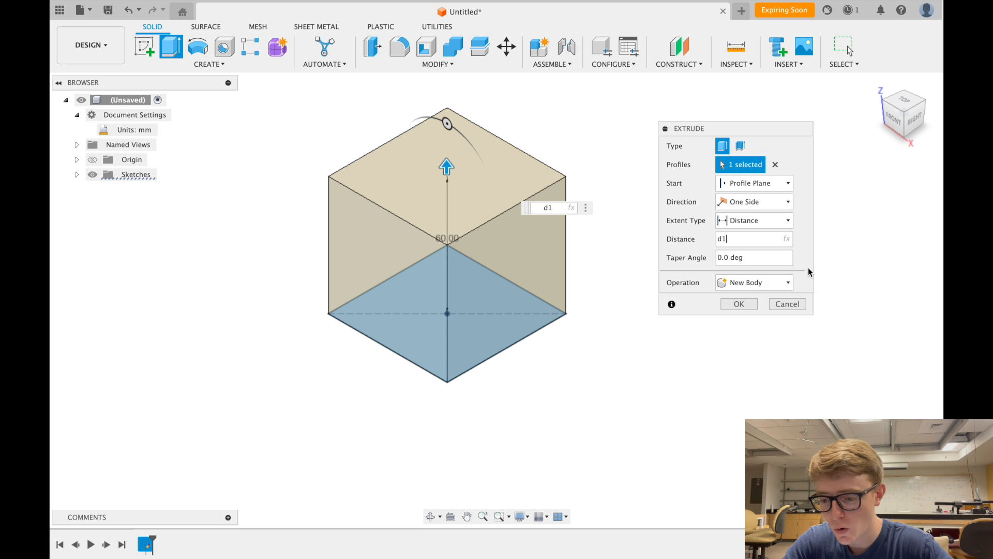
{"action": "left_click", "coordinate": [758, 287]}
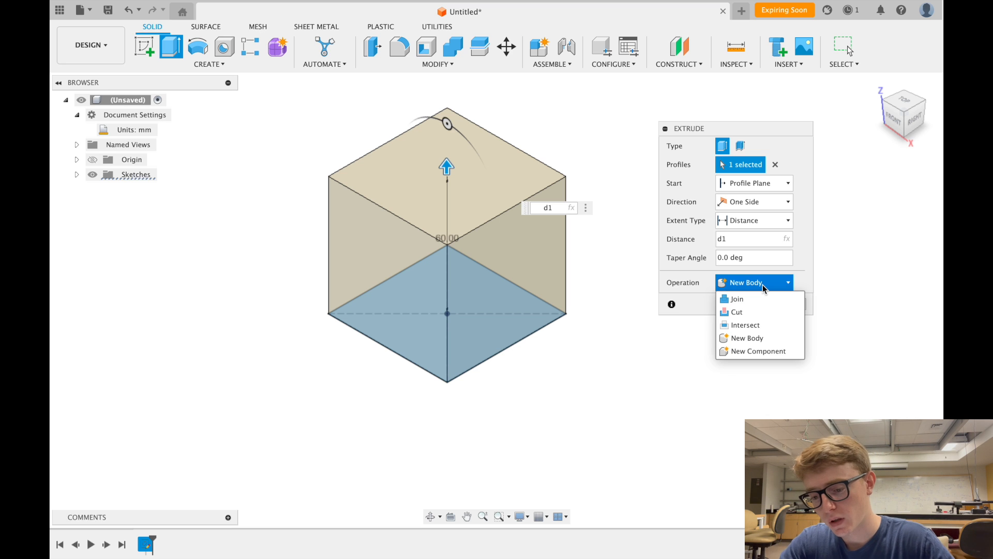
{"action": "left_click", "coordinate": [770, 285]}
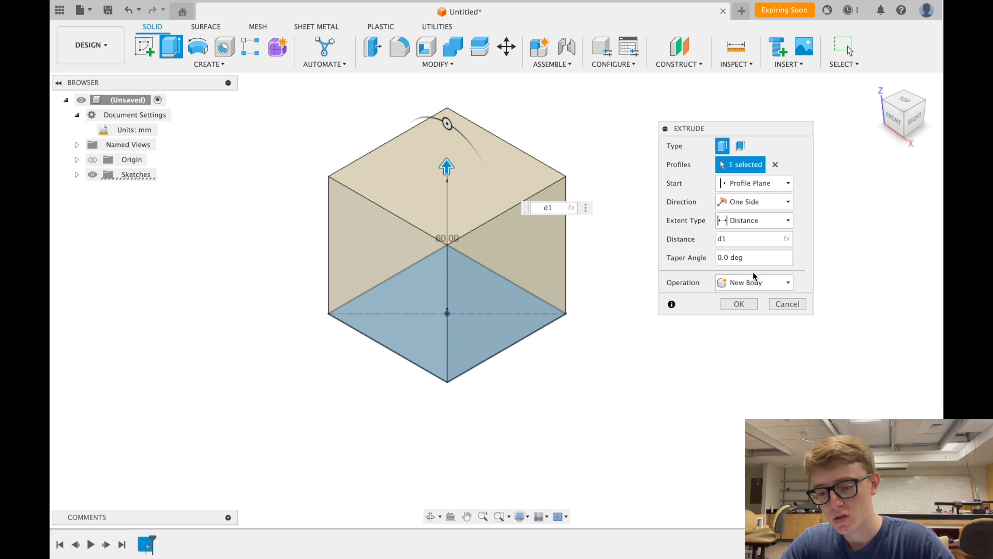
{"action": "left_click", "coordinate": [739, 303]}
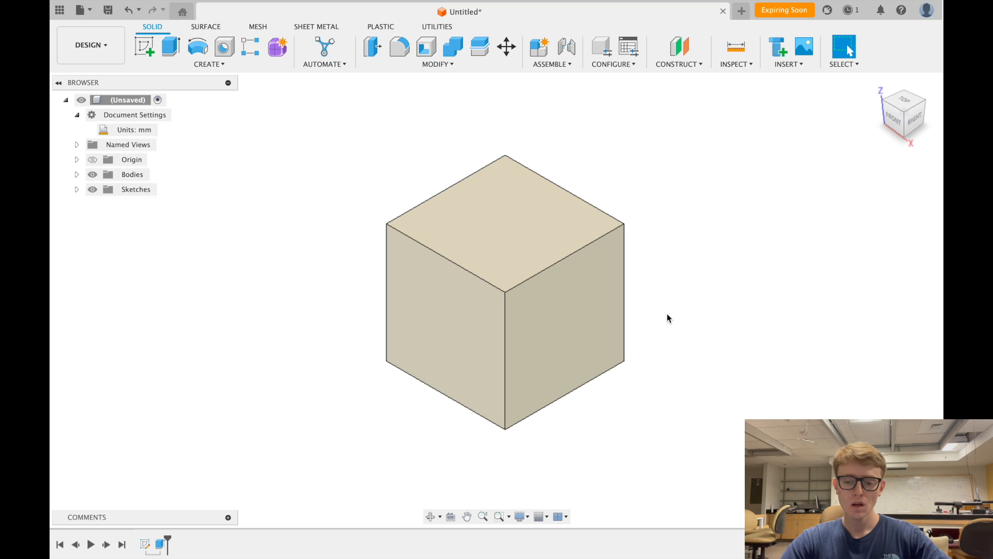
{"action": "scroll", "coordinate": [666, 313], "scroll_direction": "down", "scroll_amount": 2}
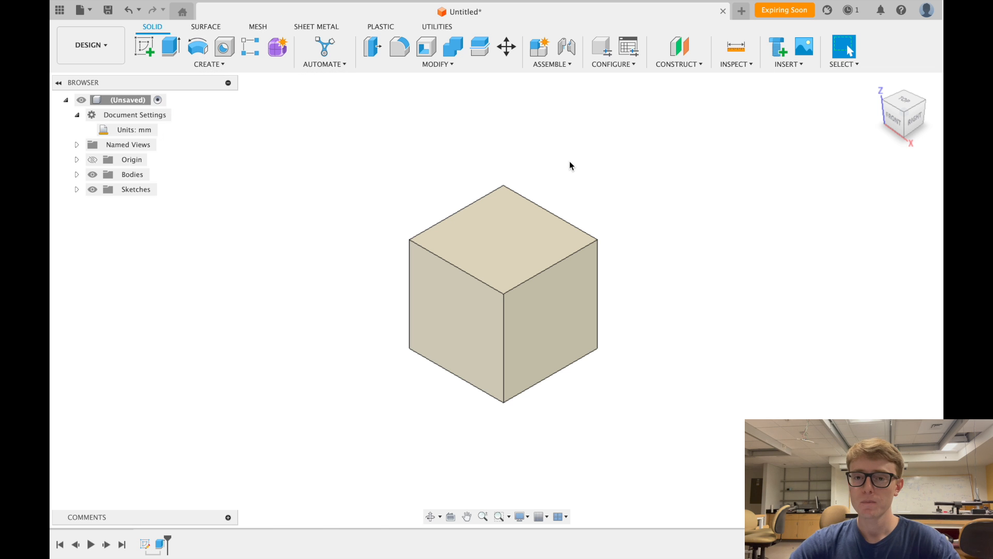
{"action": "scroll", "coordinate": [569, 163], "scroll_direction": "down", "scroll_amount": 3}
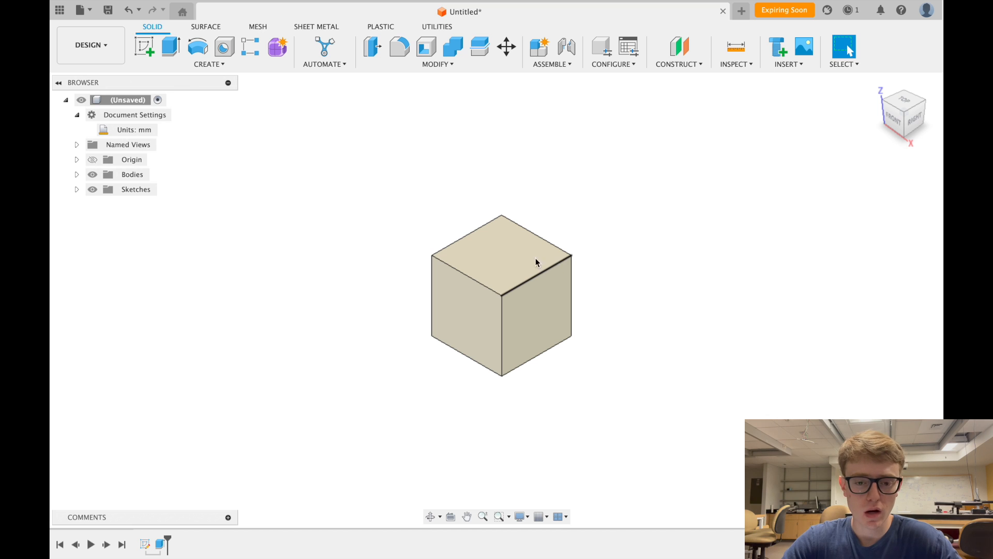
{"action": "left_click", "coordinate": [197, 47]}
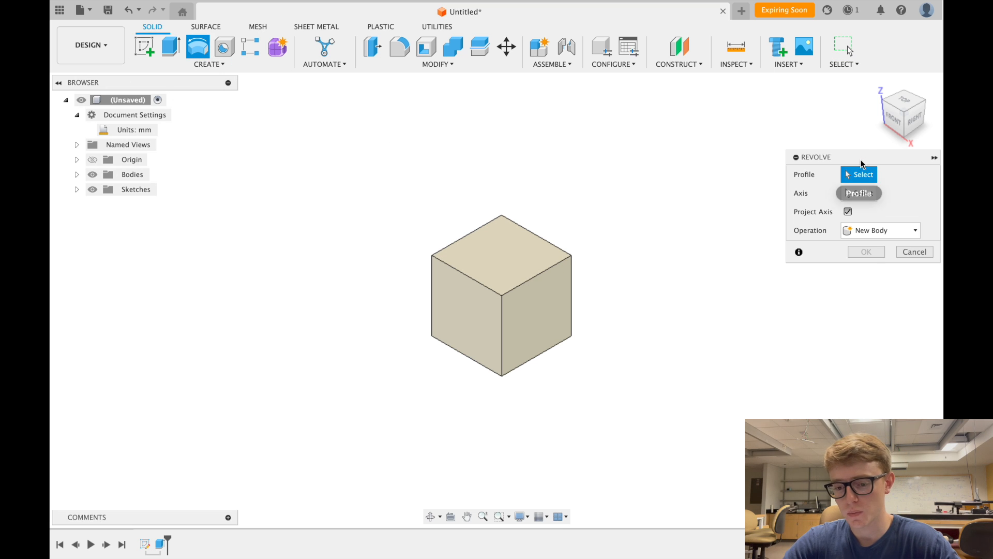
{"action": "left_click_drag", "start_coordinate": [861, 156], "coordinate": [752, 147]}
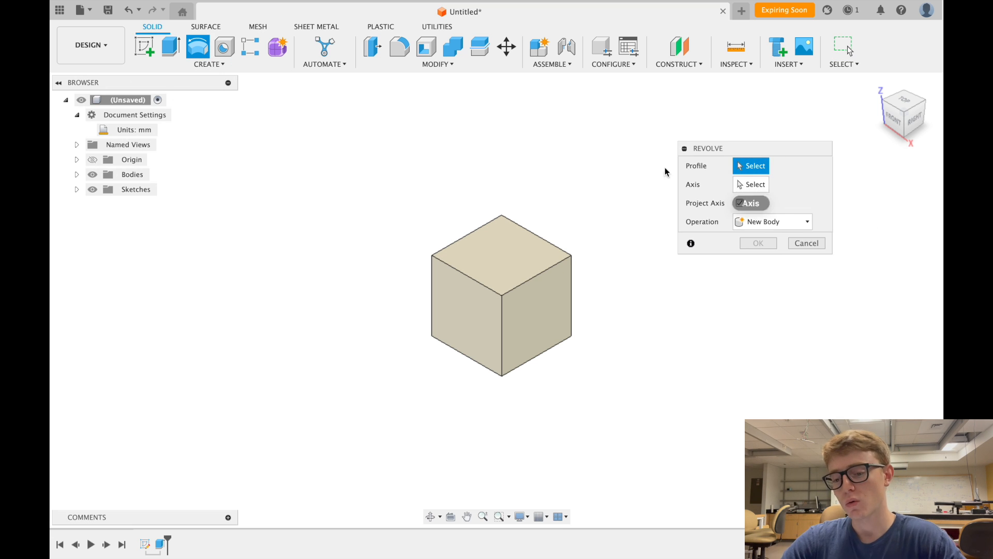
{"action": "left_click_drag", "start_coordinate": [757, 148], "coordinate": [799, 185]}
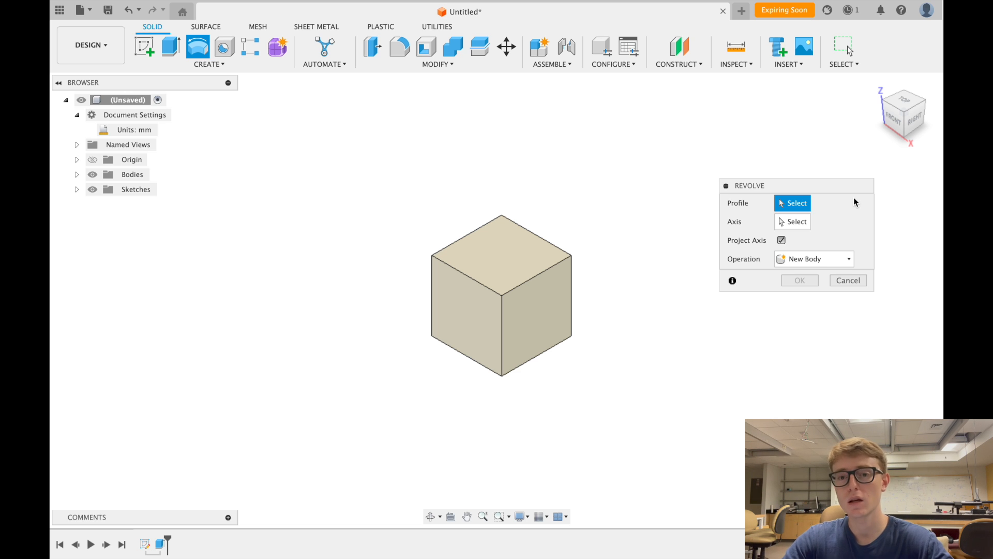
{"action": "left_click", "coordinate": [848, 279]}
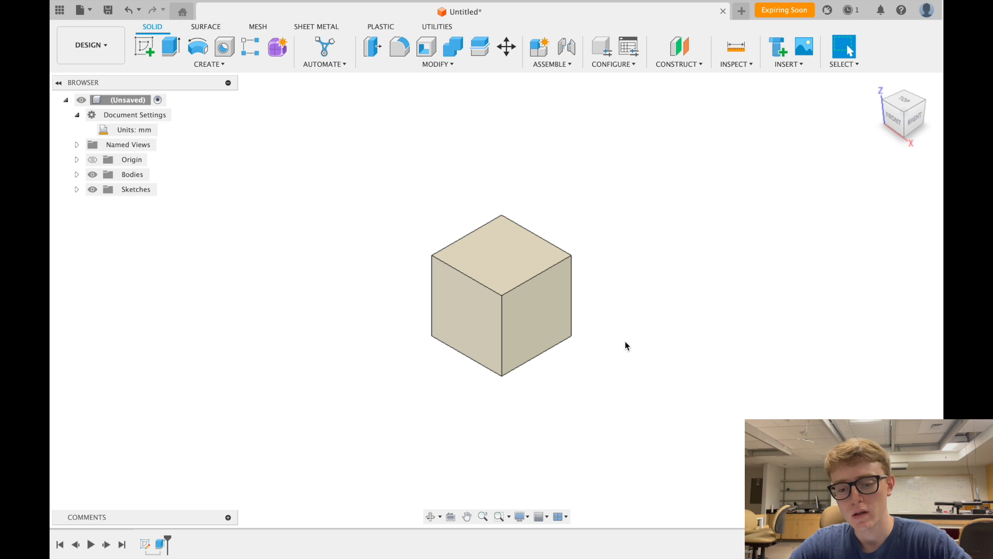
- Zoom the view and open the CONSTRUCT dropdown to show the Offset Plane tool
{"action": "scroll", "coordinate": [625, 341], "scroll_direction": "down", "scroll_amount": 1}
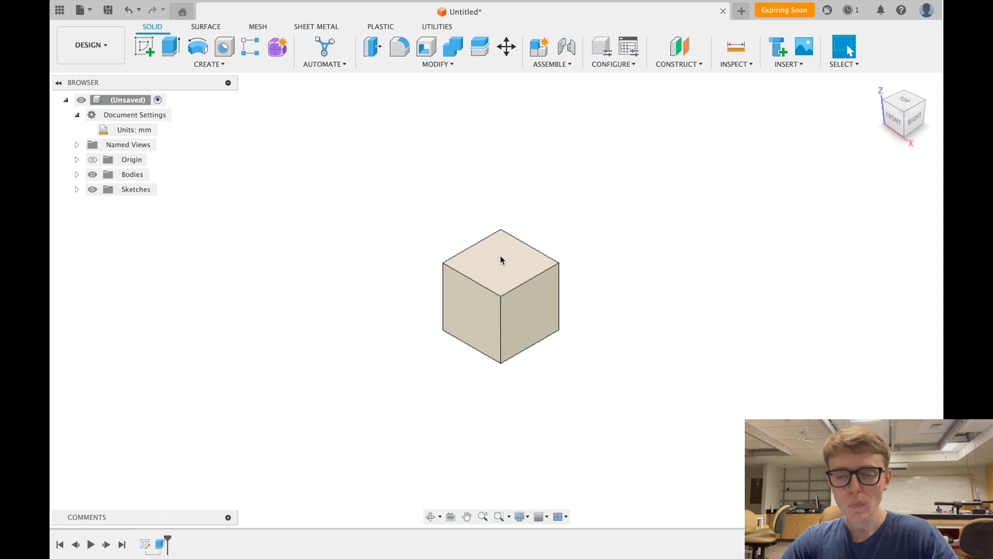
{"action": "scroll", "coordinate": [501, 255], "scroll_direction": "up", "scroll_amount": 2}
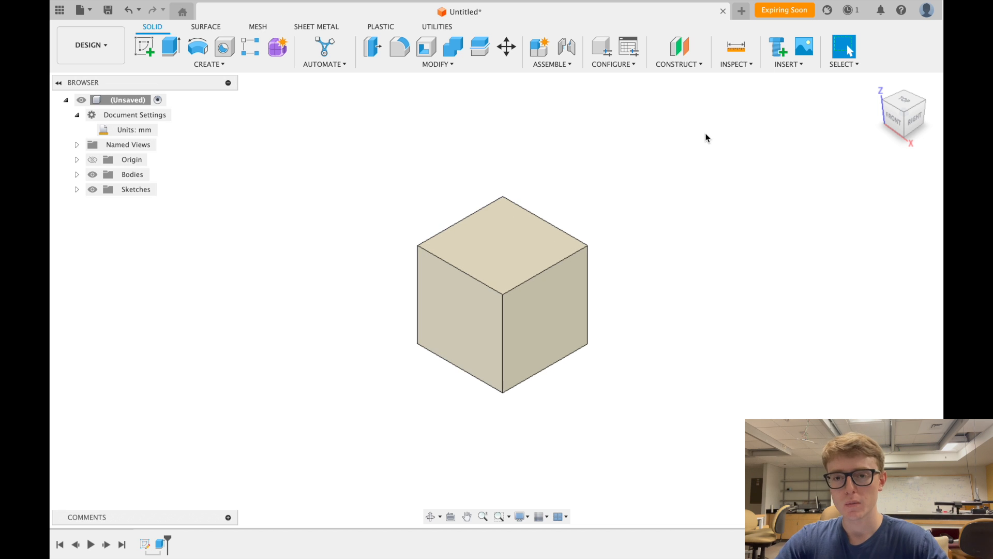
{"action": "scroll", "coordinate": [434, 236], "scroll_direction": "up", "scroll_amount": 2}
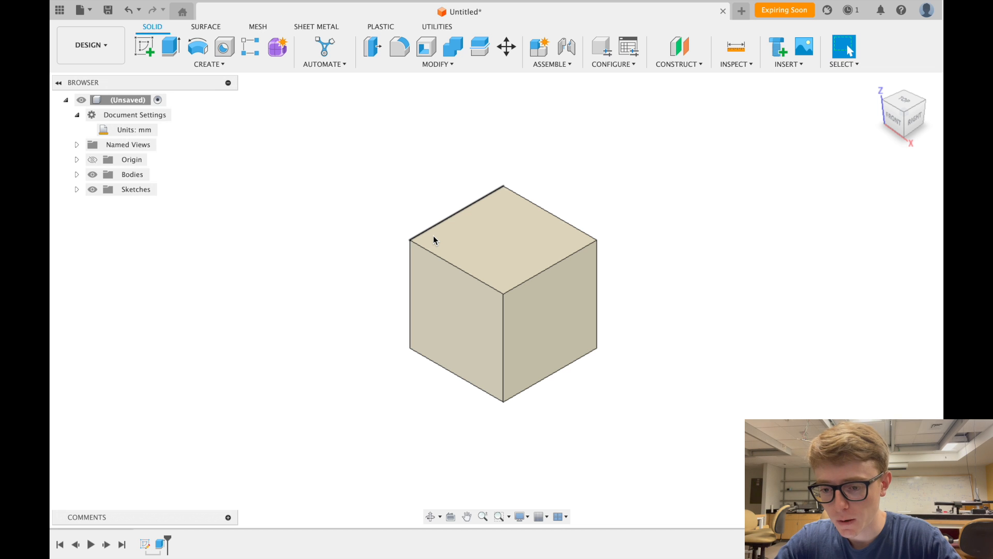
{"action": "left_click", "coordinate": [693, 64]}
{"action": "left_click", "coordinate": [693, 64]}
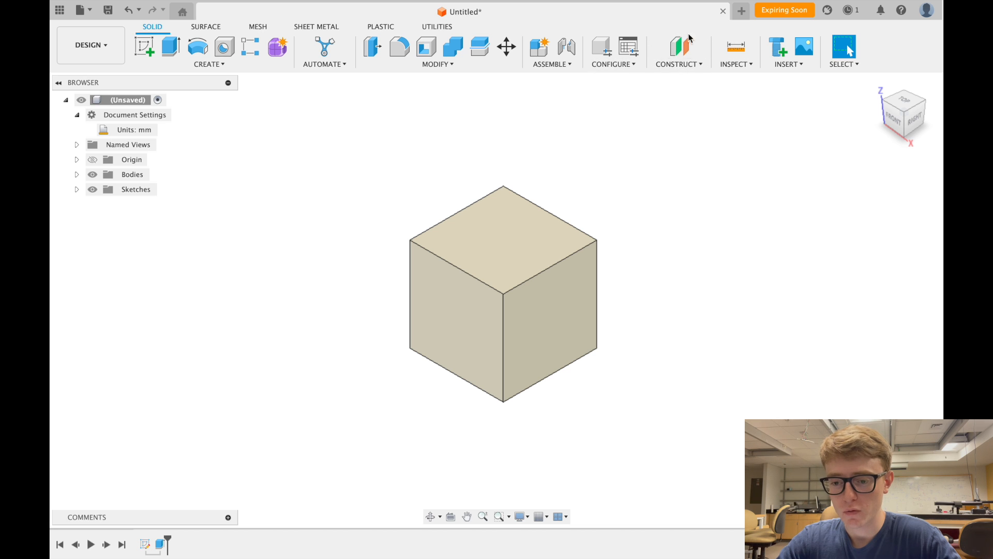
{"action": "left_click", "coordinate": [698, 66]}
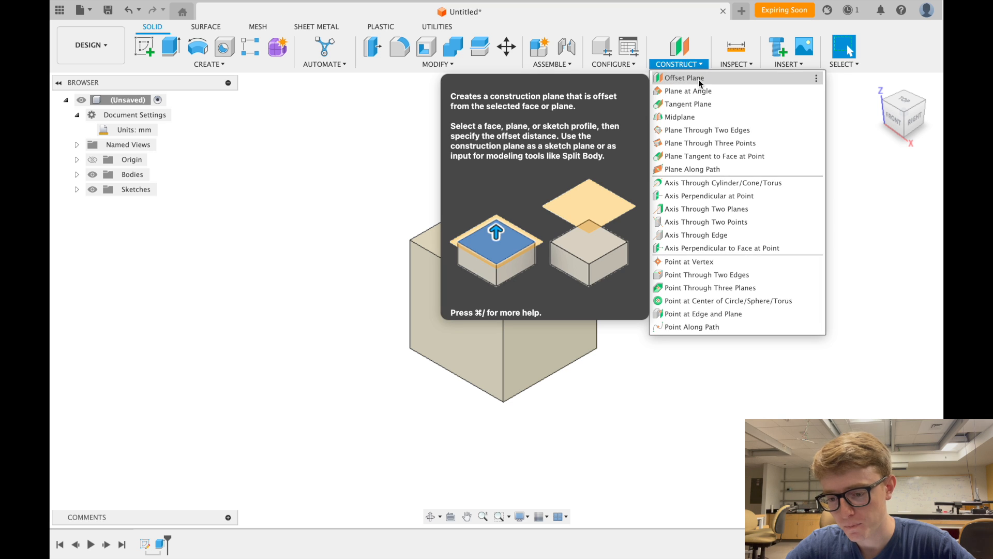
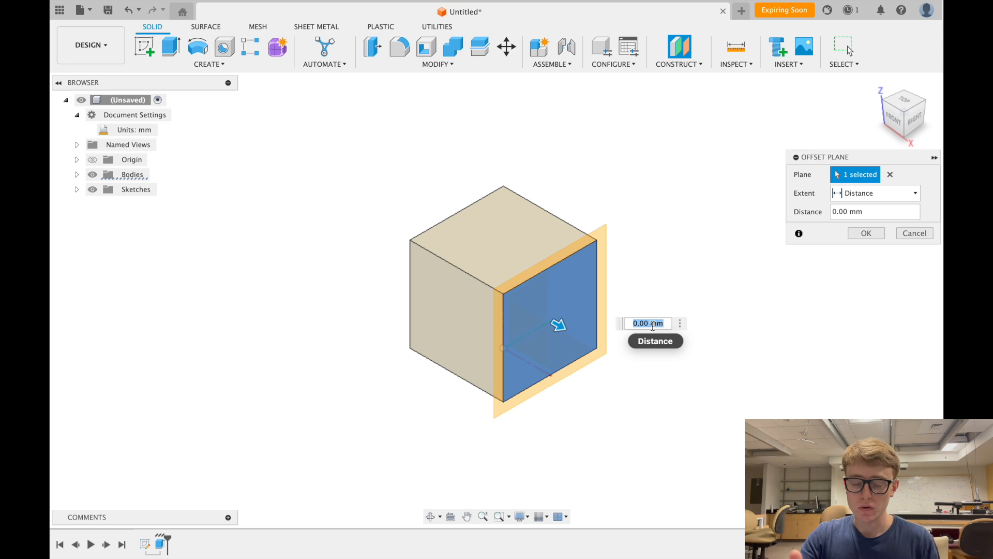
- Create an offset plane at -d1/2 from the cube's face, passing through its middle
{"action": "type", "text": "d1"}
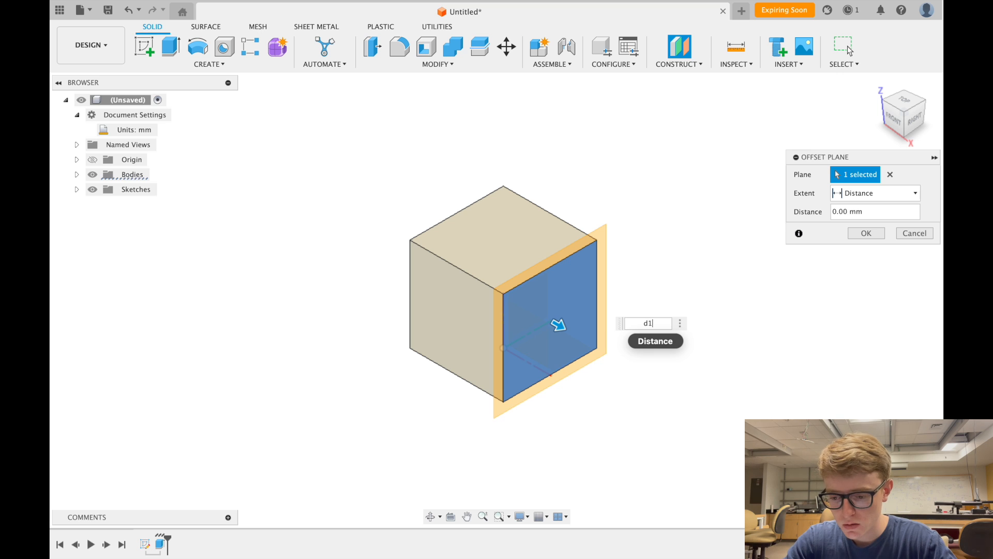
{"action": "key", "text": "Return"}
{"action": "key", "text": "Return"}
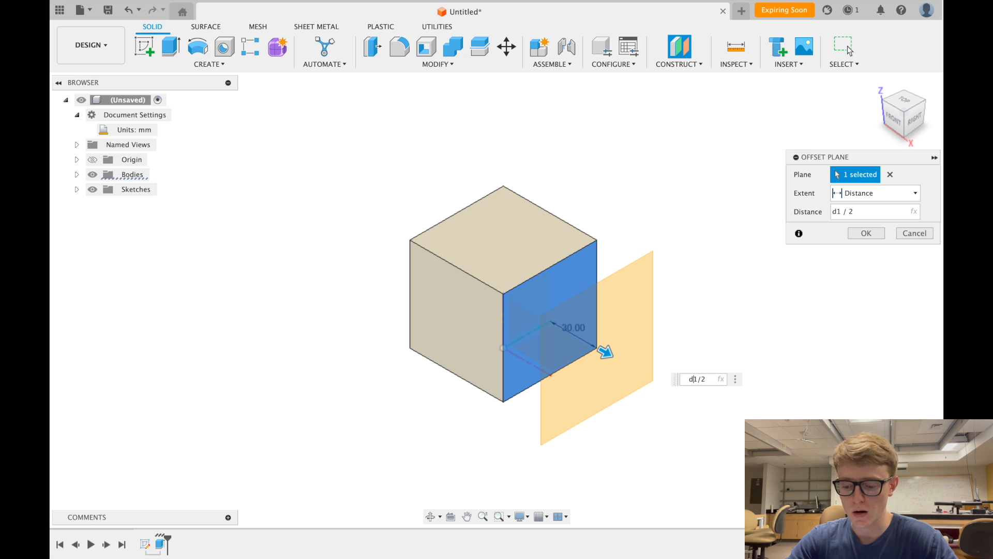
{"action": "type", "text": "-"}
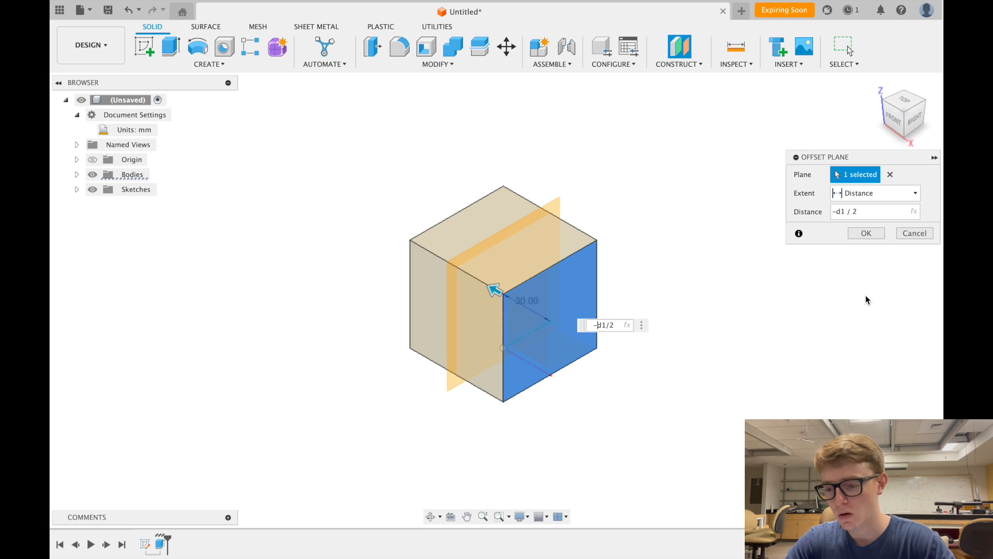
{"action": "left_click", "coordinate": [866, 233]}
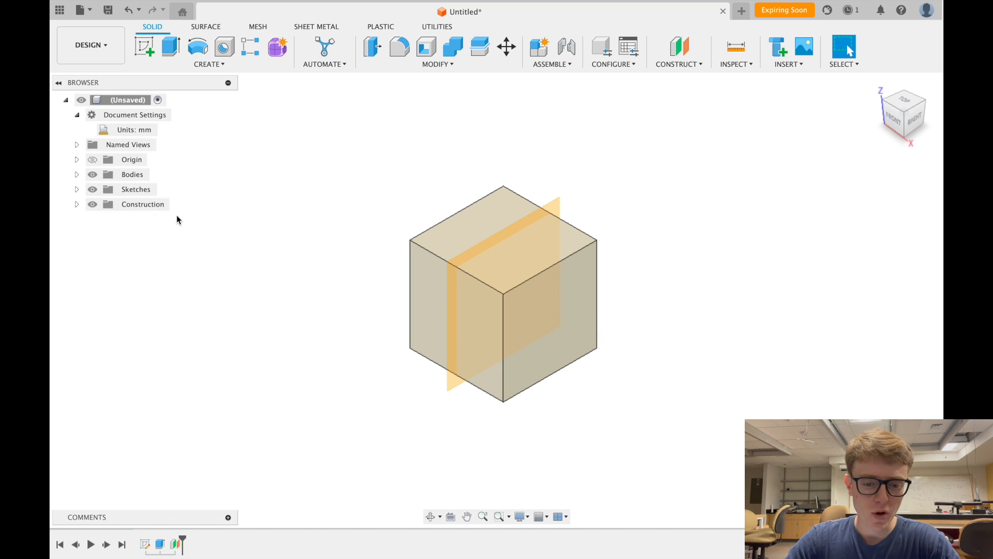
- Expand the Sketches folder, then open Extrude1 for editing and close it unchanged
{"action": "left_click", "coordinate": [77, 189]}
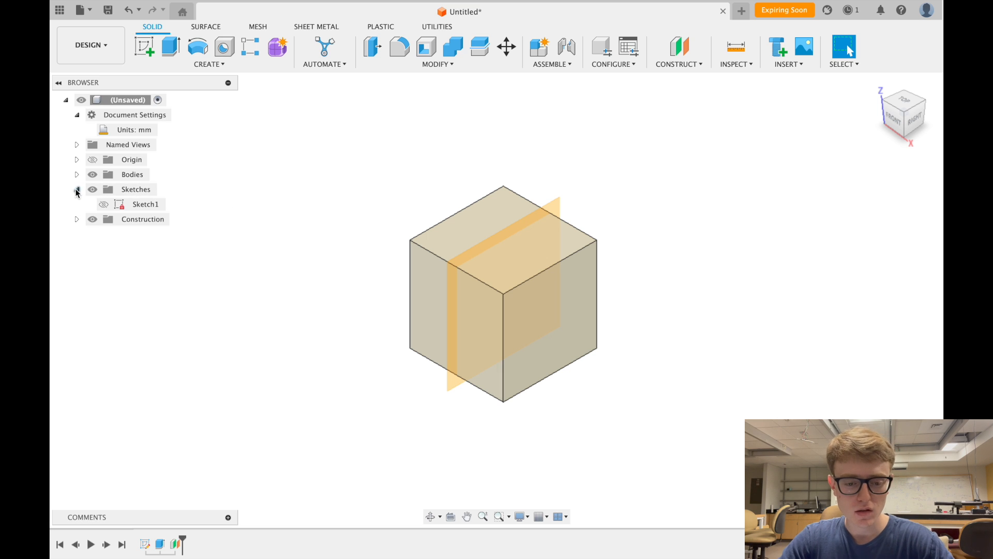
{"action": "left_click", "coordinate": [77, 190]}
{"action": "left_click", "coordinate": [77, 190]}
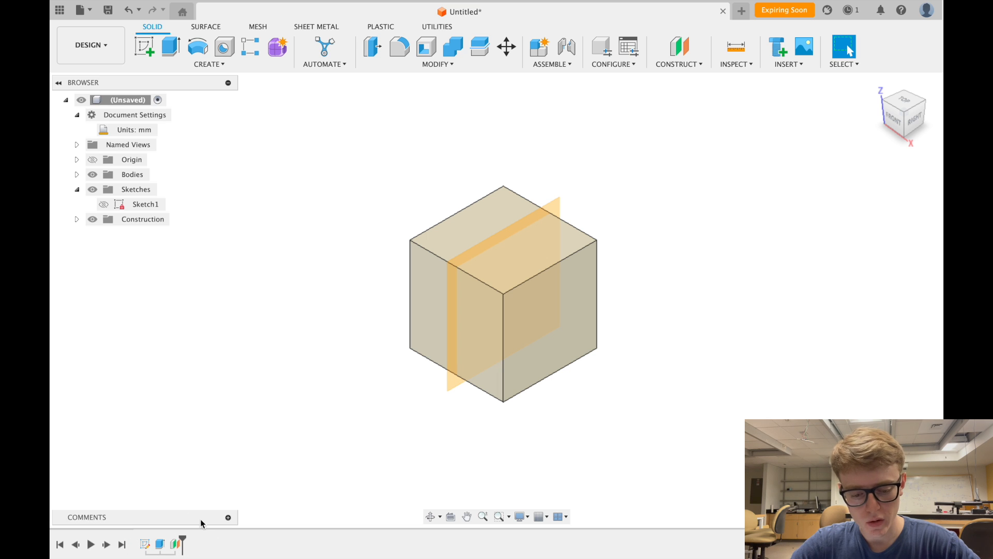
{"action": "left_click", "coordinate": [163, 551]}
{"action": "double_click", "coordinate": [163, 551]}
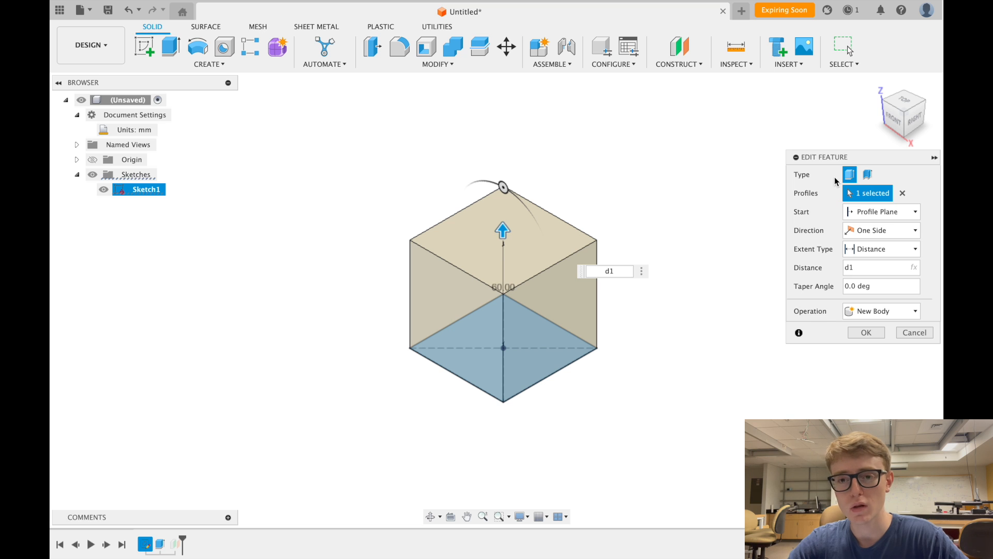
{"action": "left_click", "coordinate": [865, 332]}
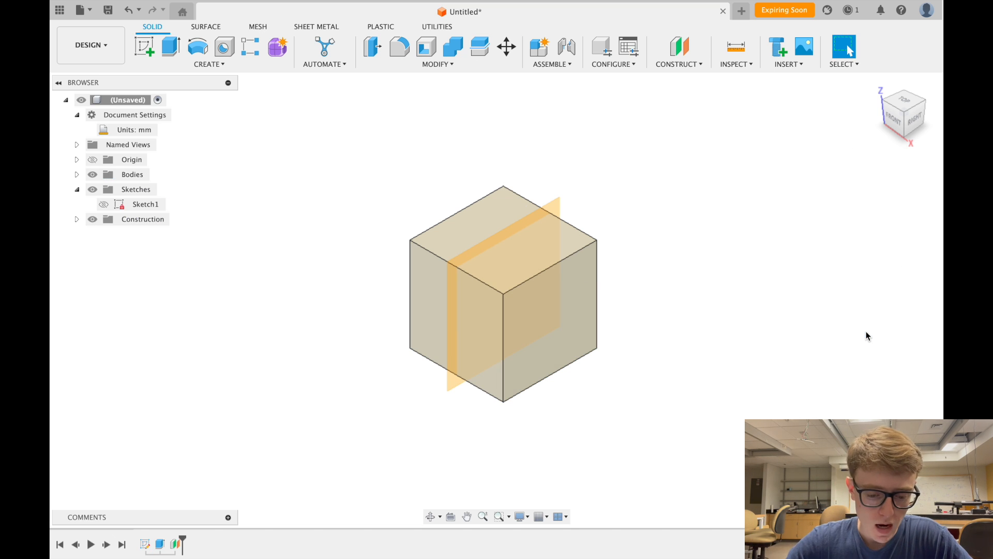
- In Sketch1, change the square's 60 mm width to 80 mm and finish the sketch
{"action": "double_click", "coordinate": [147, 544]}
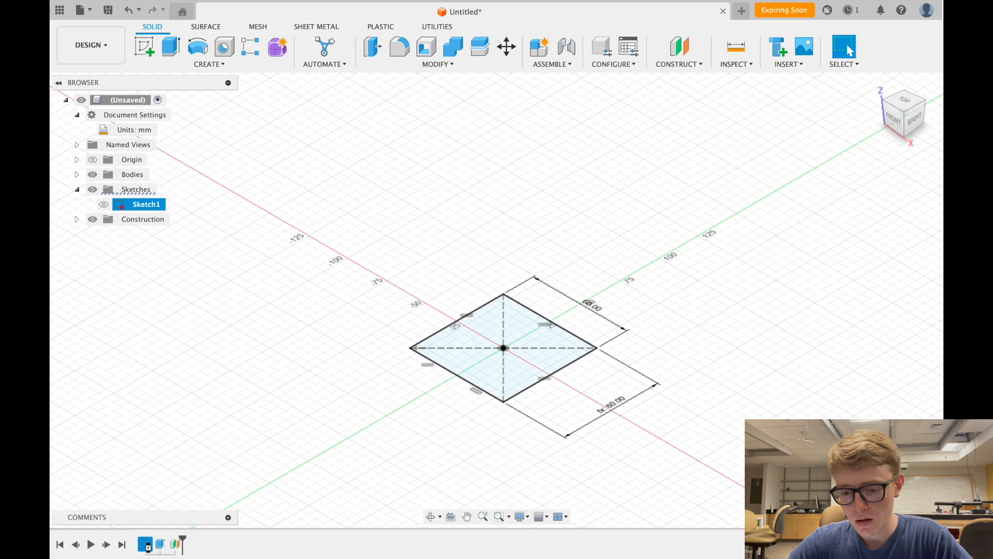
{"action": "double_click", "coordinate": [516, 186]}
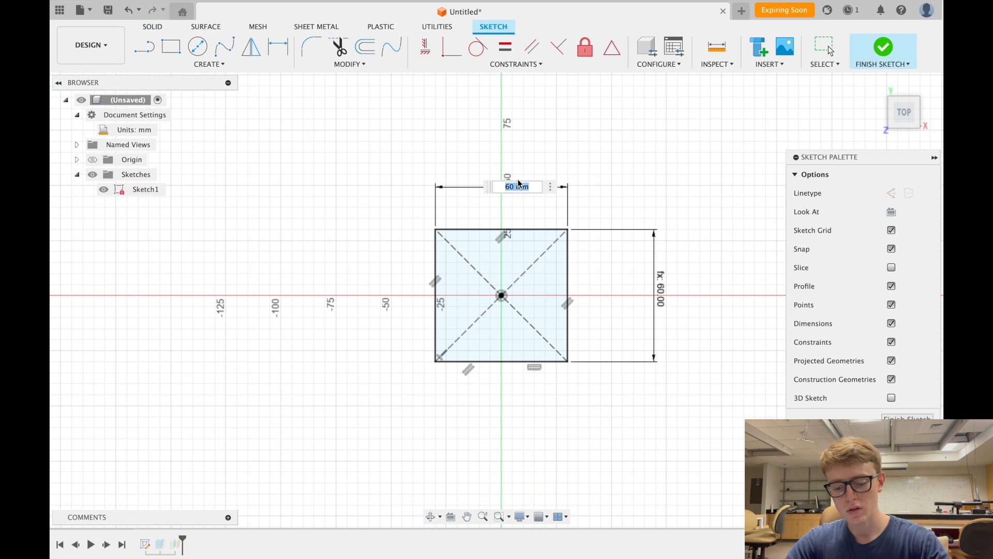
{"action": "type", "text": "80"}
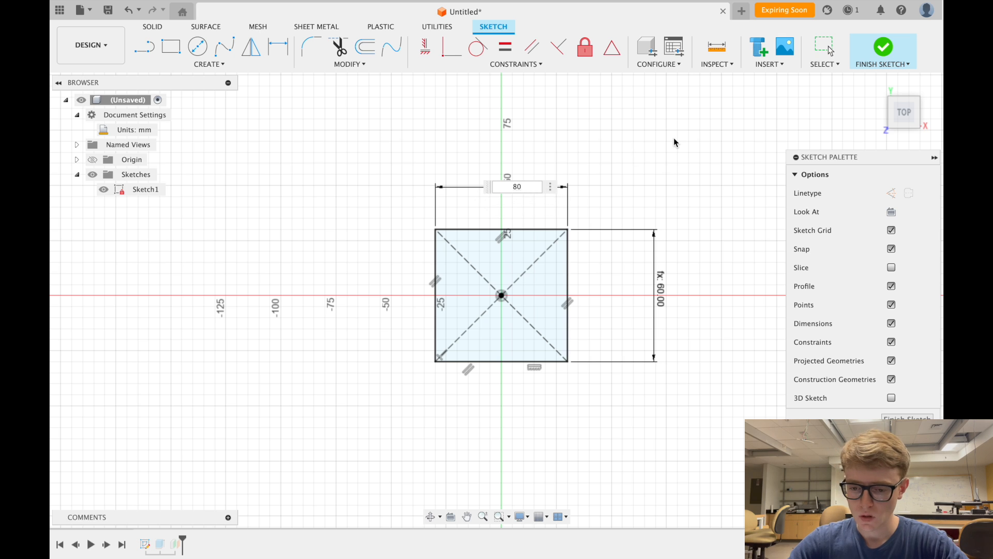
{"action": "key", "text": "Return"}
{"action": "left_click", "coordinate": [881, 52]}
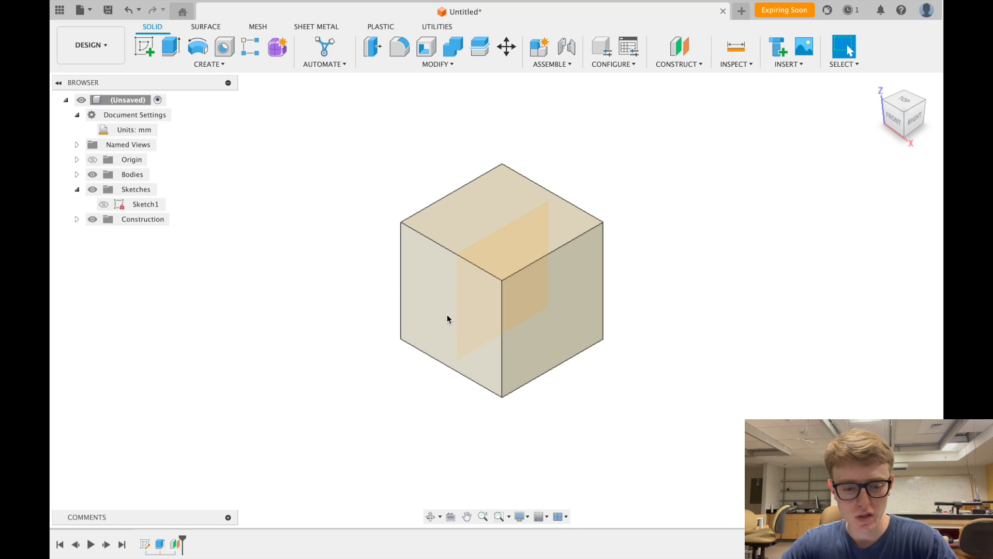
{"action": "left_click", "coordinate": [76, 220]}
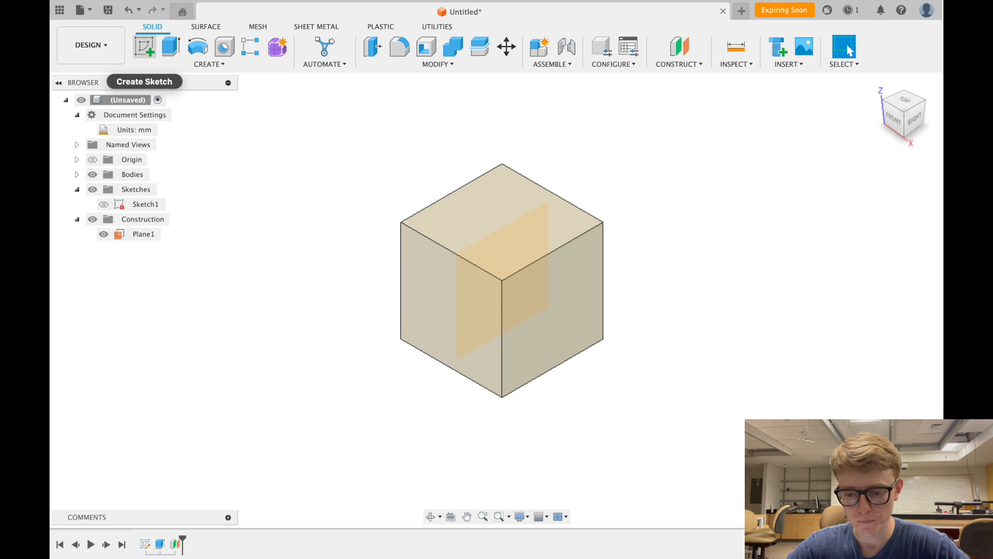
- Start Sketch2 on Plane1 and recentre the view on the square section
{"action": "left_click", "coordinate": [145, 48]}
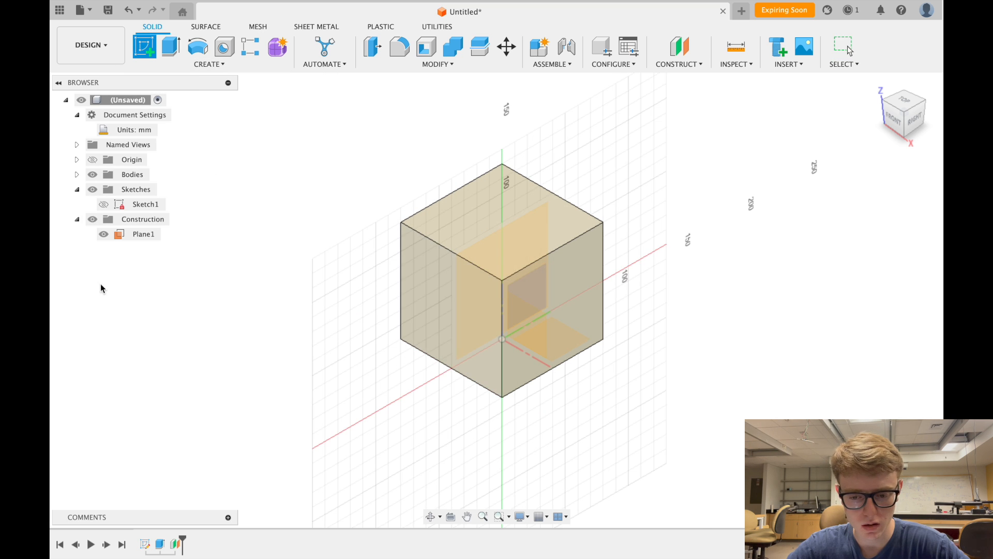
{"action": "left_click", "coordinate": [130, 233]}
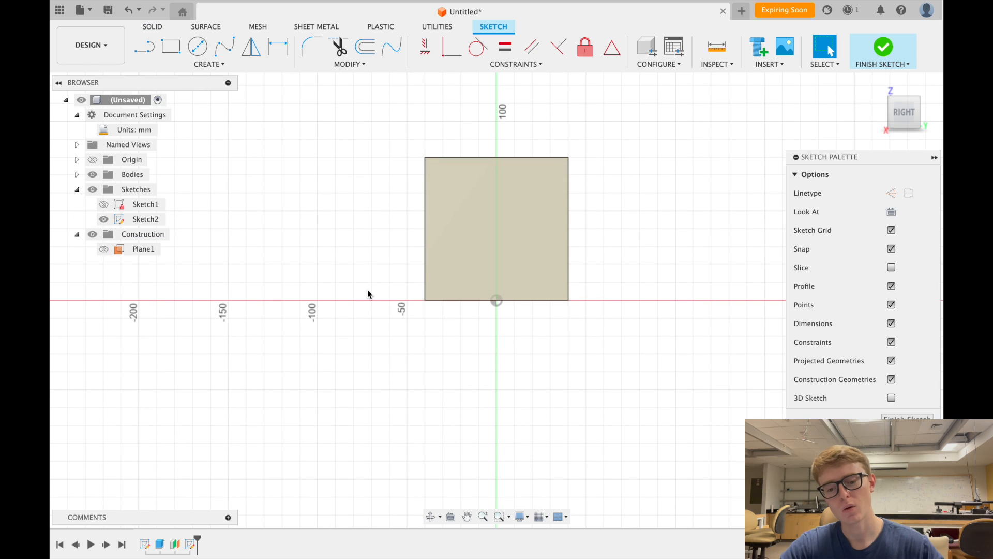
{"action": "scroll", "coordinate": [464, 256], "scroll_direction": "up", "scroll_amount": 2}
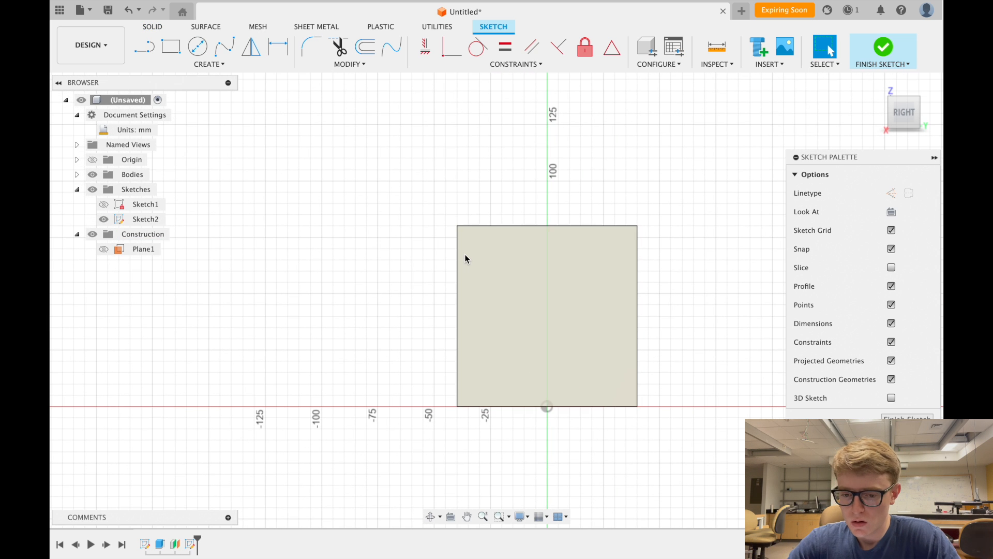
{"action": "middle_click_drag", "start_coordinate": [464, 259], "coordinate": [381, 250]}
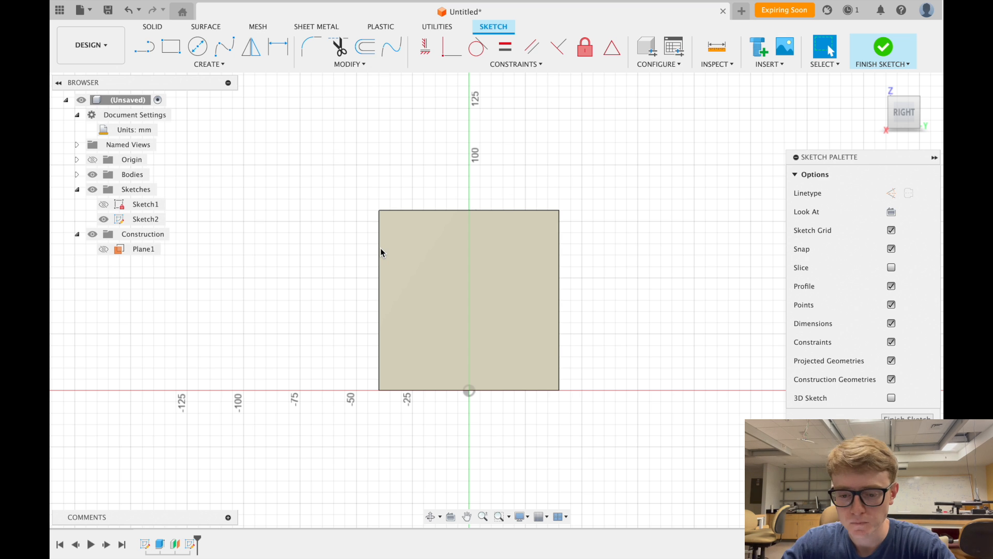
{"action": "scroll", "coordinate": [380, 252], "scroll_direction": "down", "scroll_amount": 2}
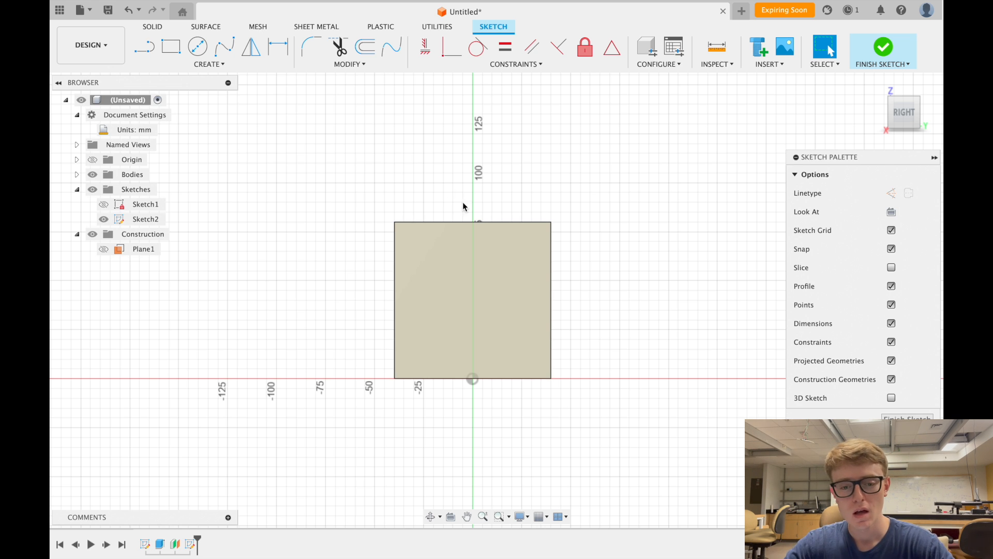
{"action": "left_click", "coordinate": [145, 46]}
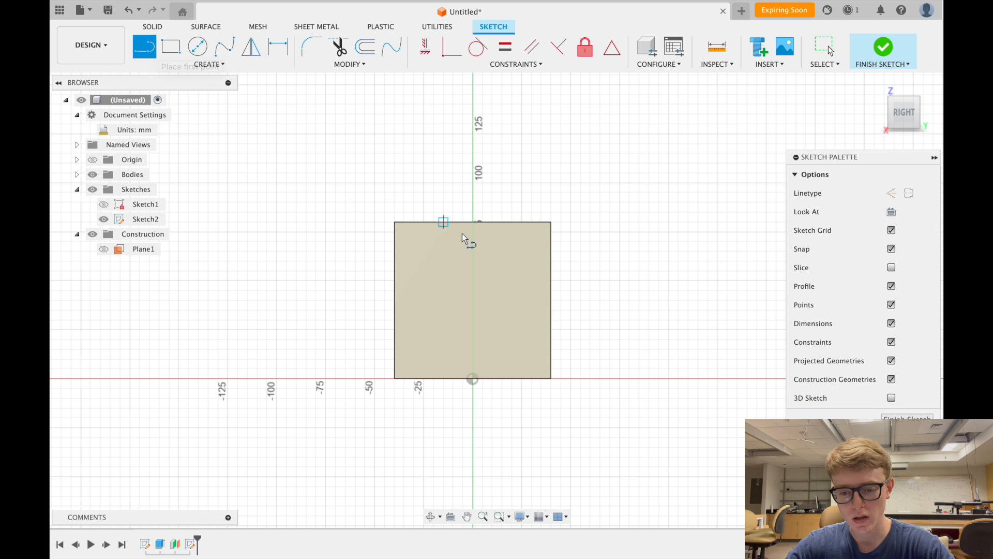
{"action": "left_click", "coordinate": [423, 251]}
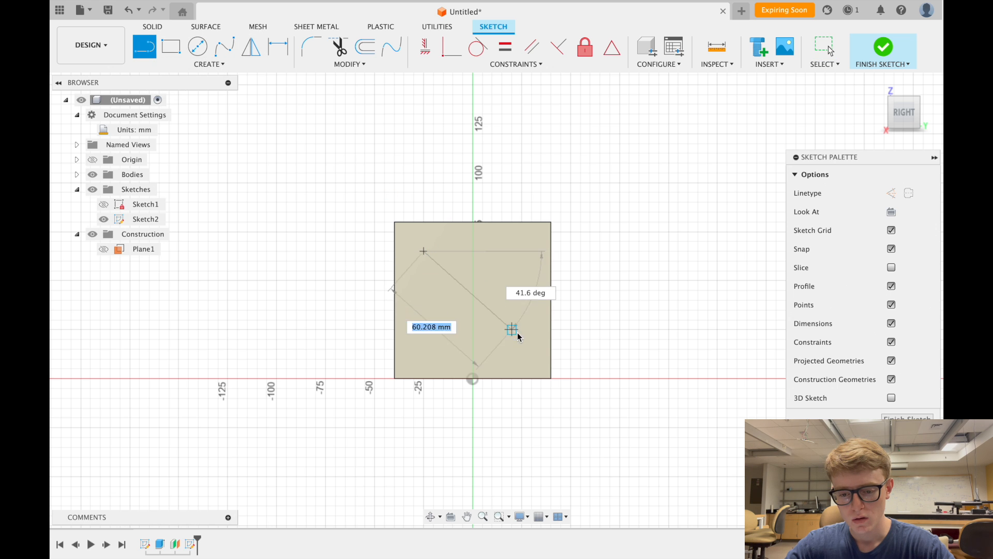
{"action": "left_click", "coordinate": [522, 329]}
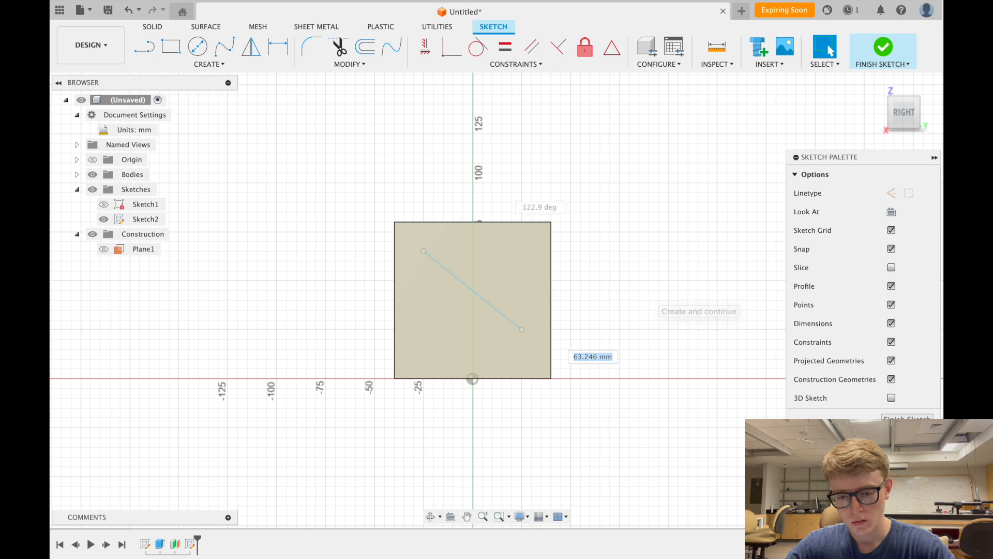
{"action": "key", "text": "Escape"}
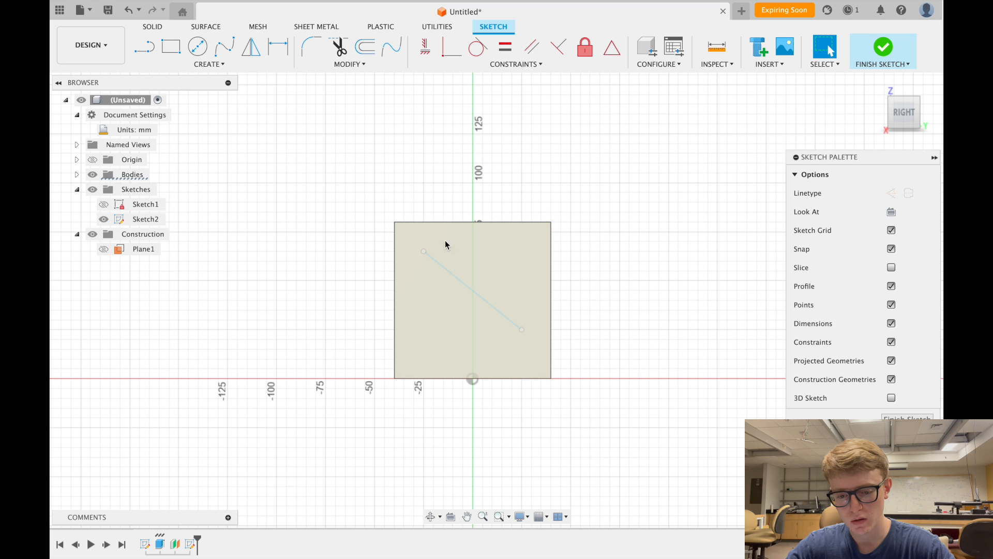
{"action": "left_click", "coordinate": [479, 245]}
{"action": "left_click", "coordinate": [633, 296]}
{"action": "scroll", "coordinate": [455, 310], "scroll_direction": "up", "scroll_amount": 3}
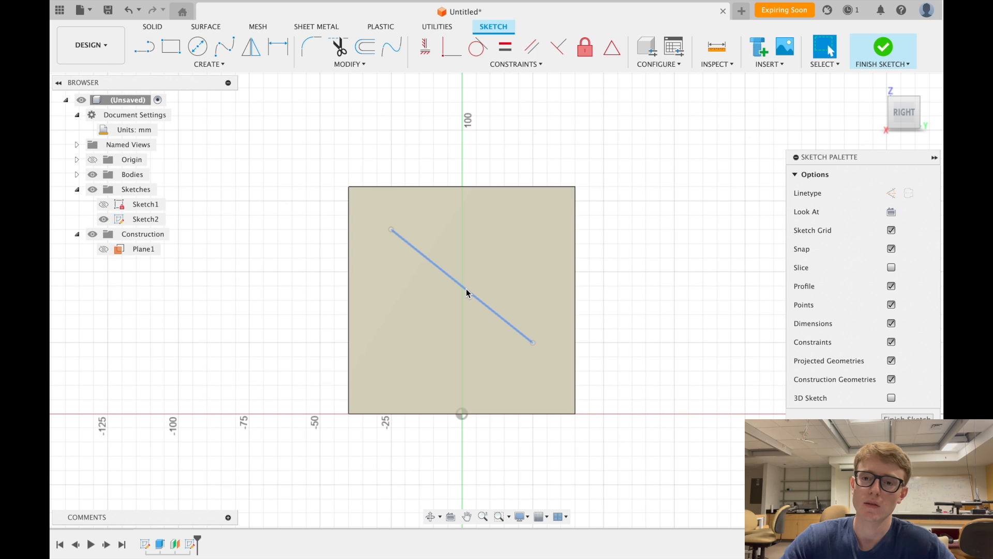
{"action": "left_click", "coordinate": [465, 291]}
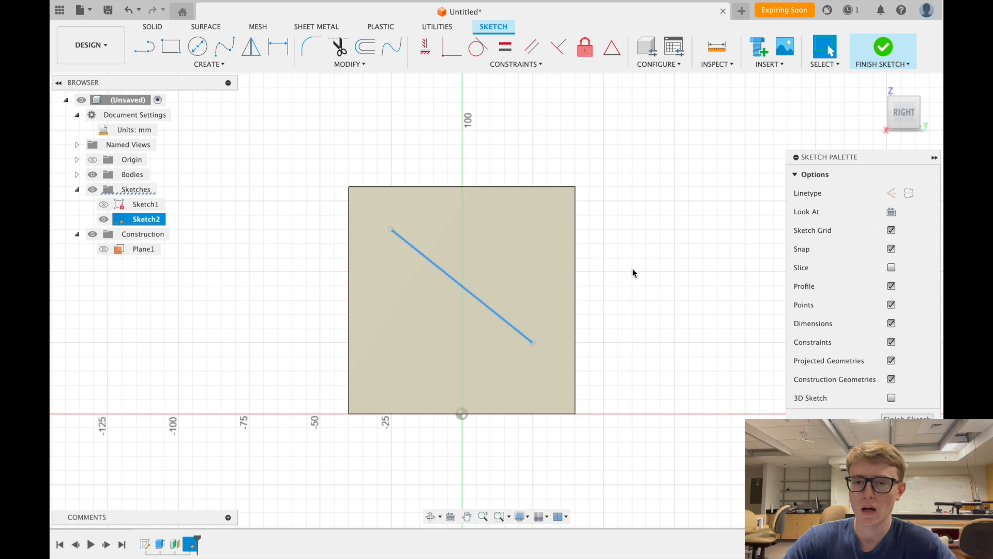
{"action": "left_click", "coordinate": [633, 273]}
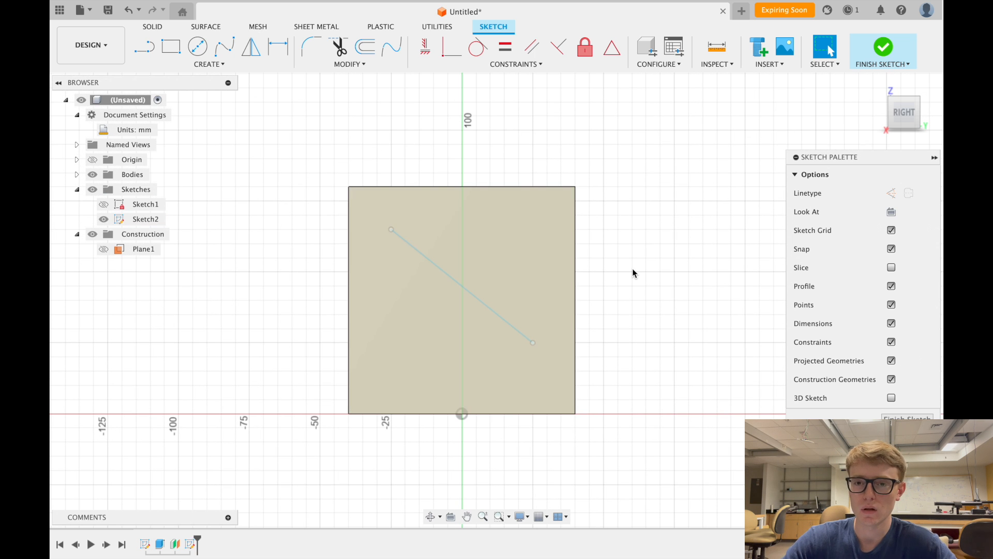
{"action": "left_click", "coordinate": [482, 301]}
{"action": "key", "text": "Delete"}
{"action": "scroll", "coordinate": [481, 298], "scroll_direction": "down", "scroll_amount": 2}
{"action": "scroll", "coordinate": [481, 298], "scroll_direction": "up", "scroll_amount": 2}
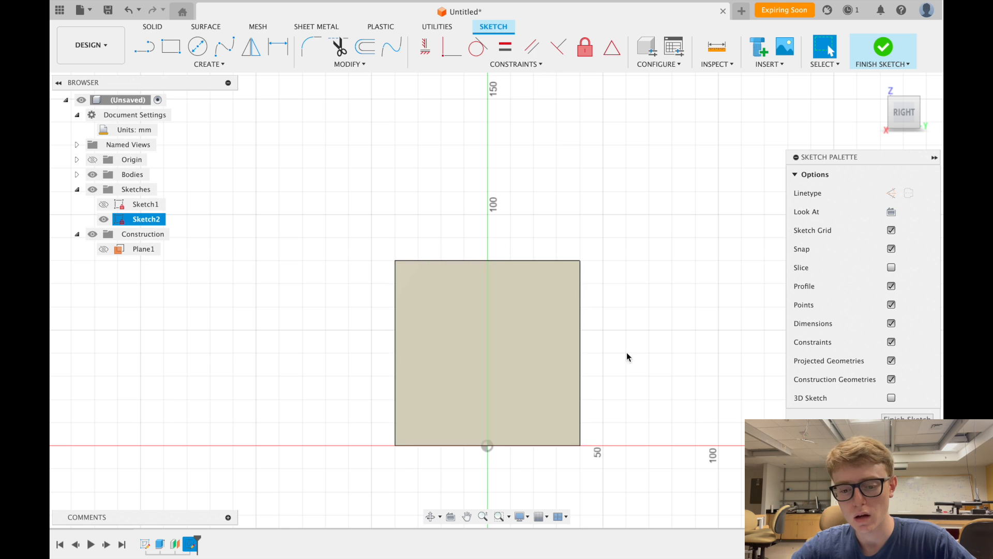
{"action": "scroll", "coordinate": [370, 300], "scroll_direction": "down", "scroll_amount": 3}
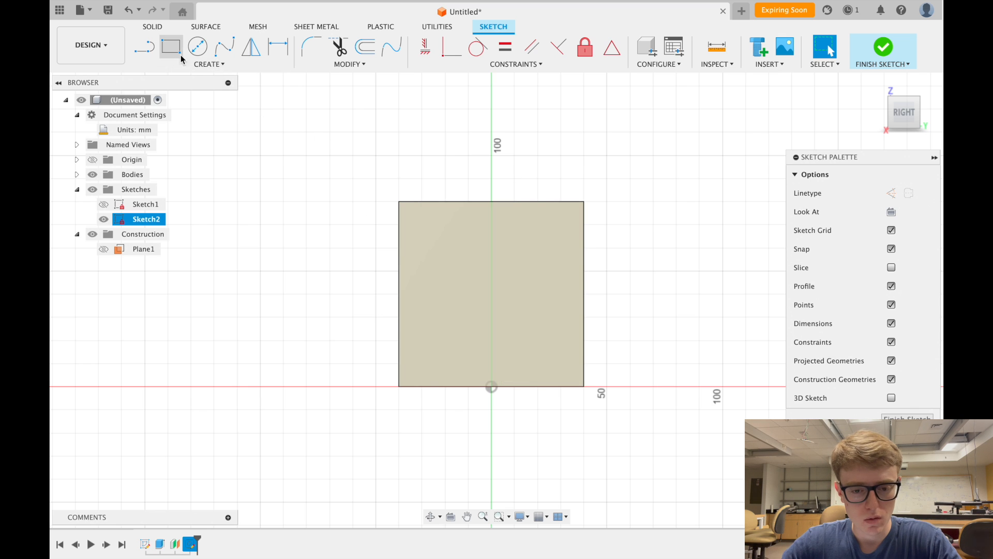
- Project the square's left, top, right and bottom edges into Sketch2
{"action": "left_click", "coordinate": [202, 65]}
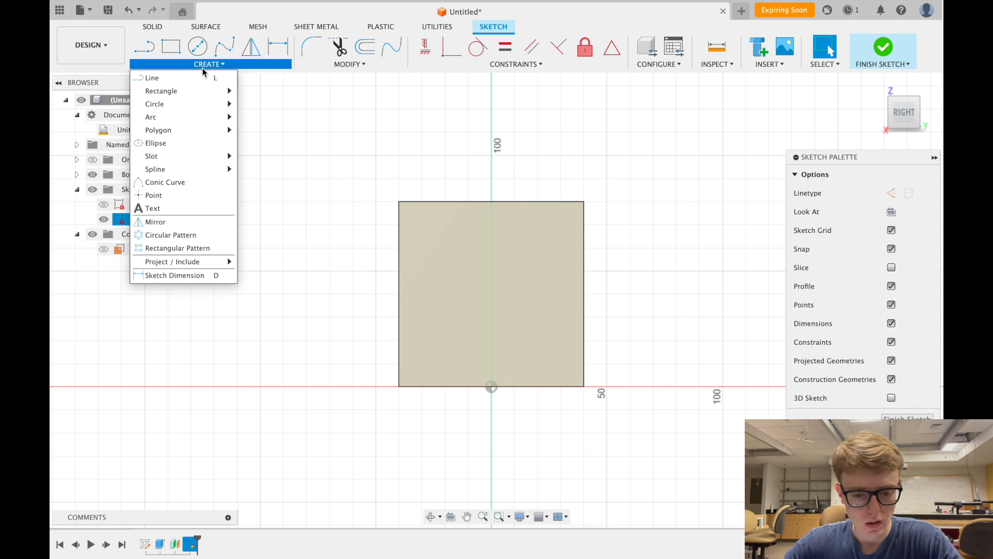
{"action": "mouse_move", "coordinate": [202, 266]}
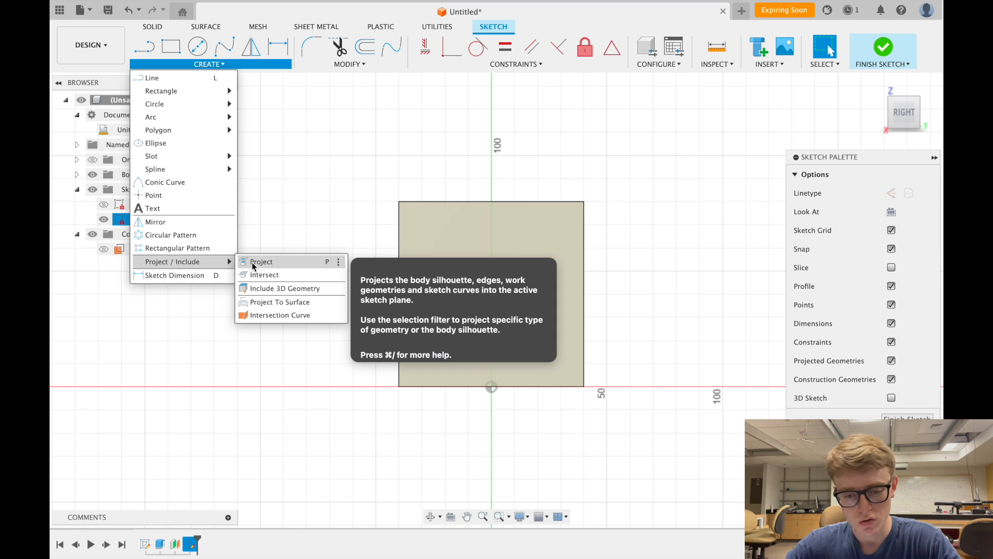
{"action": "left_click", "coordinate": [321, 263]}
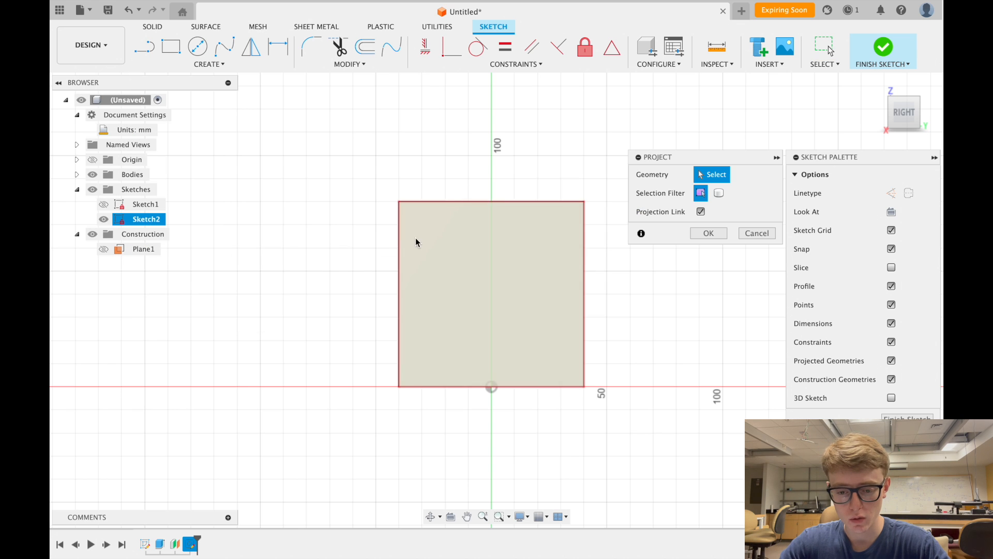
{"action": "left_click", "coordinate": [398, 240]}
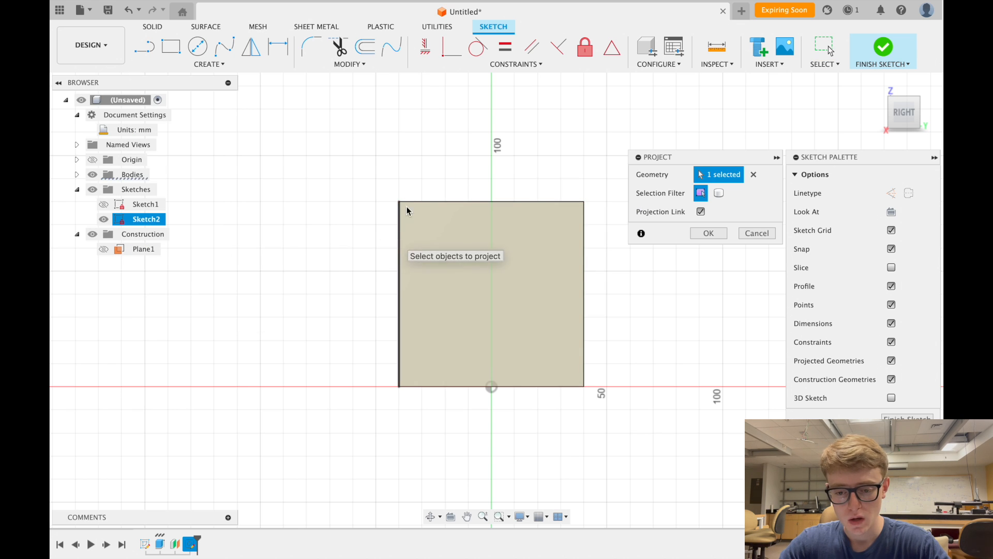
{"action": "left_click", "coordinate": [457, 199]}
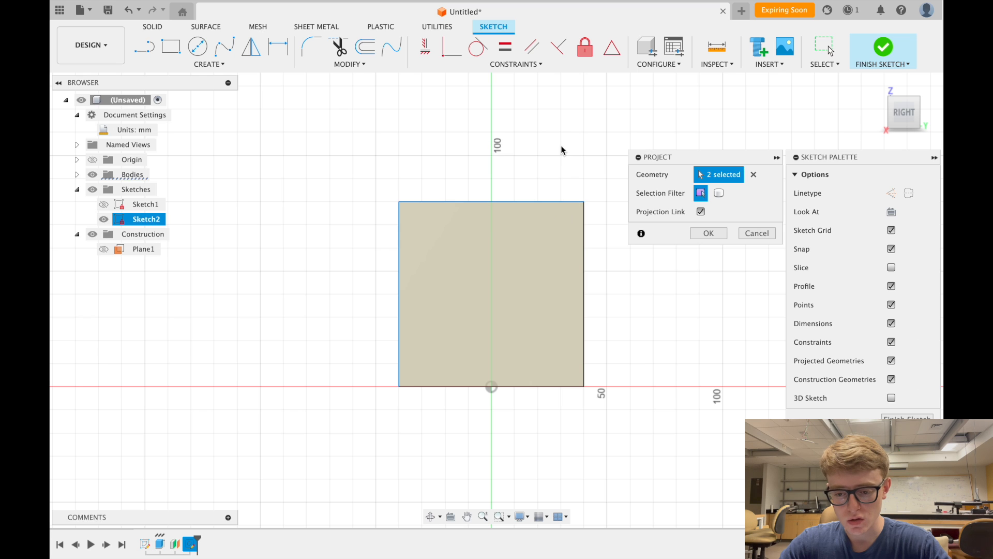
{"action": "left_click", "coordinate": [584, 223]}
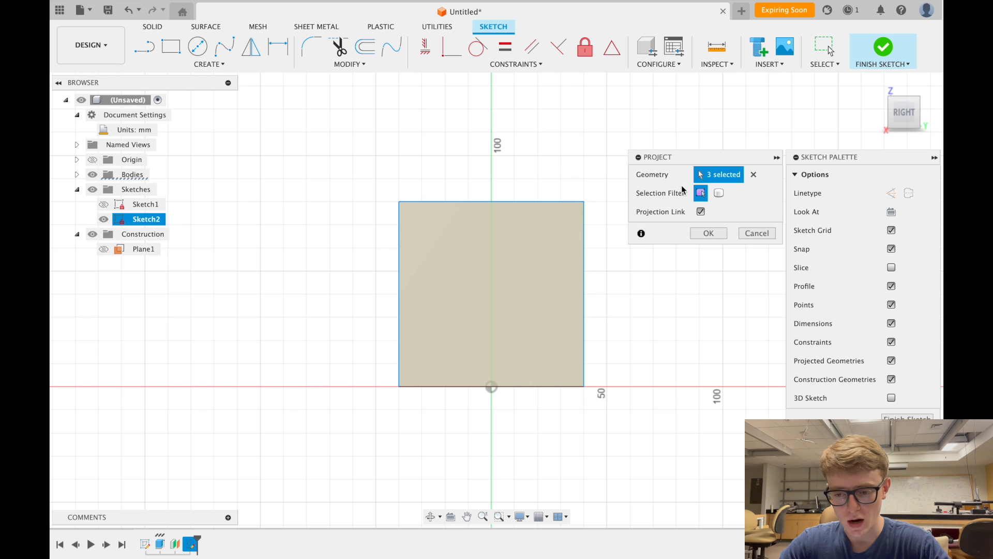
{"action": "left_click", "coordinate": [546, 387]}
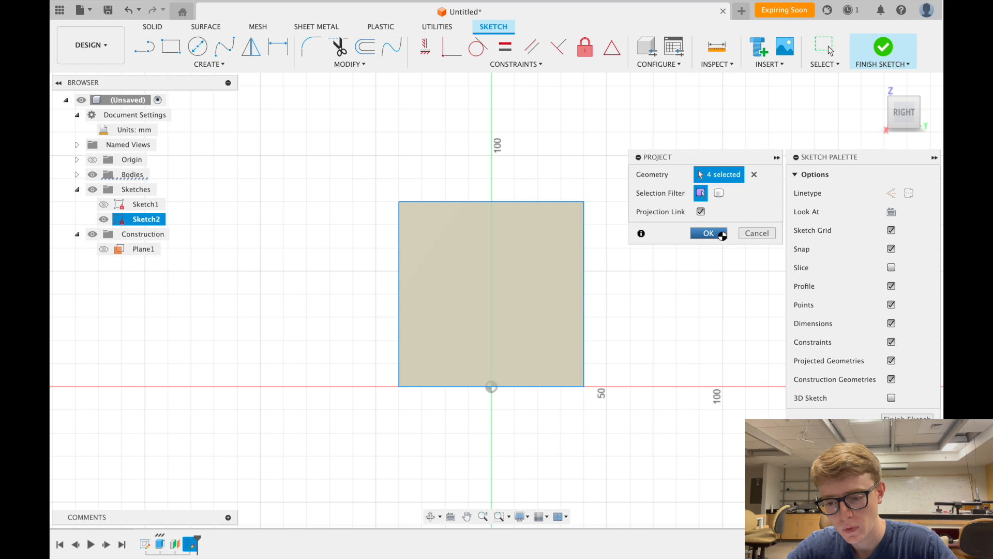
{"action": "left_click", "coordinate": [721, 234]}
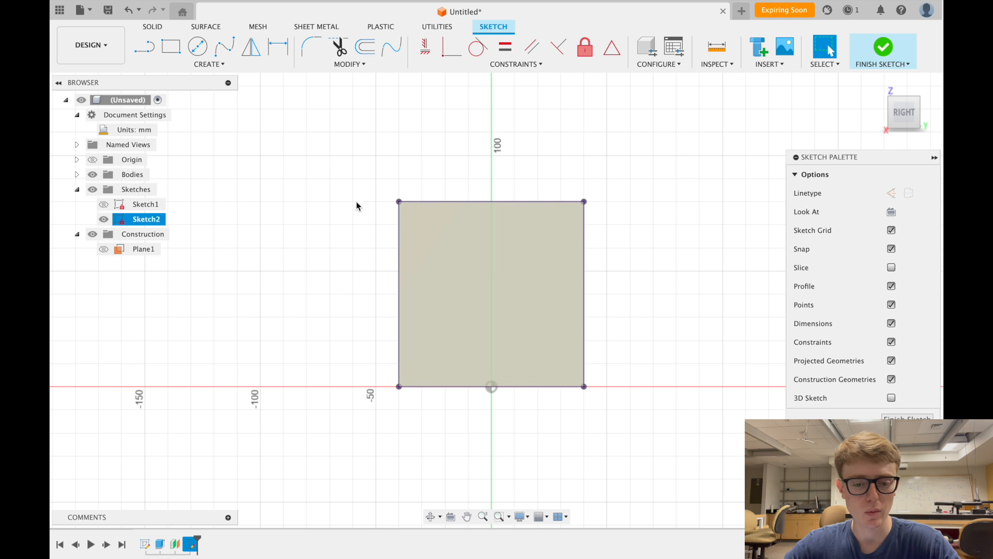
- Expand Bodies and toggle Body1's visibility, leaving it hidden to show the square profile
{"action": "left_click", "coordinate": [77, 174]}
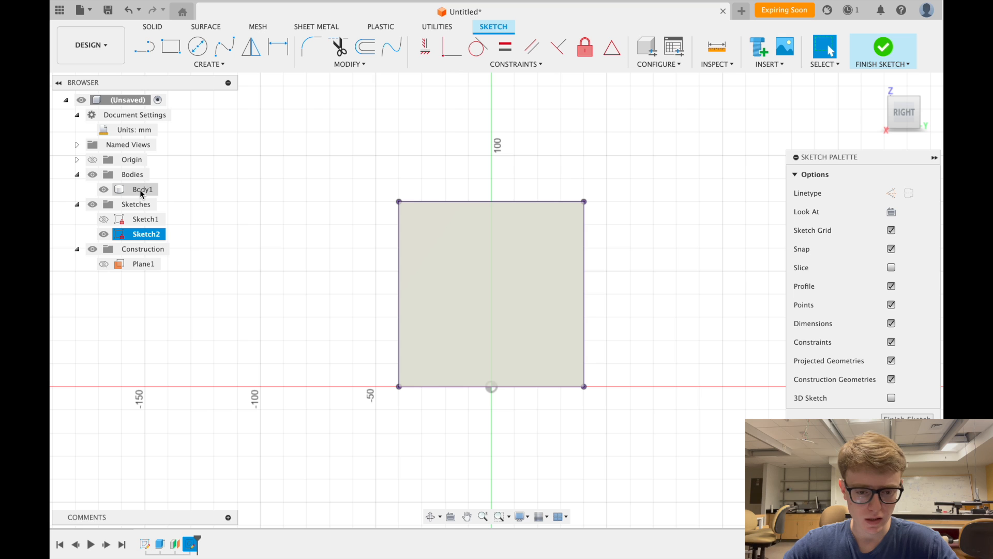
{"action": "left_click", "coordinate": [111, 191]}
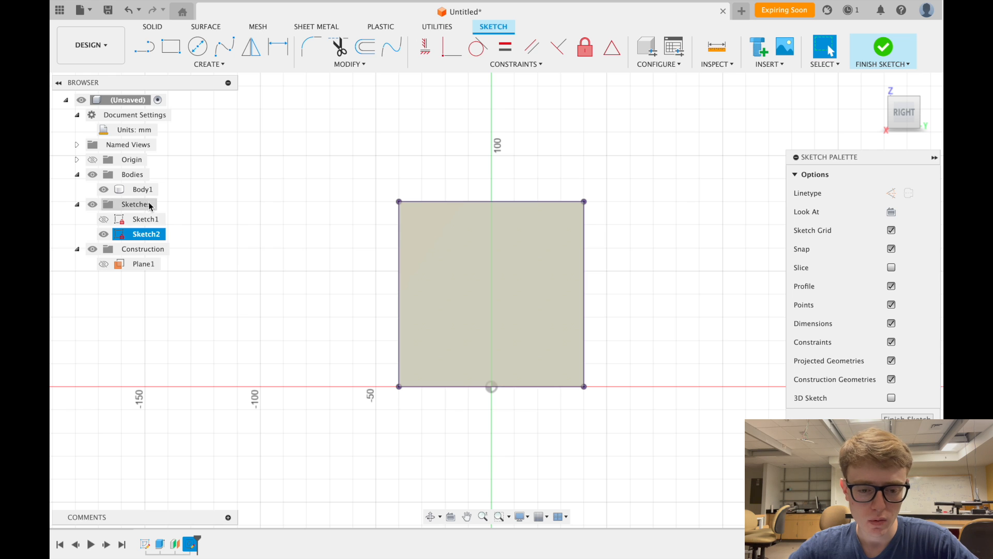
{"action": "left_click", "coordinate": [104, 189]}
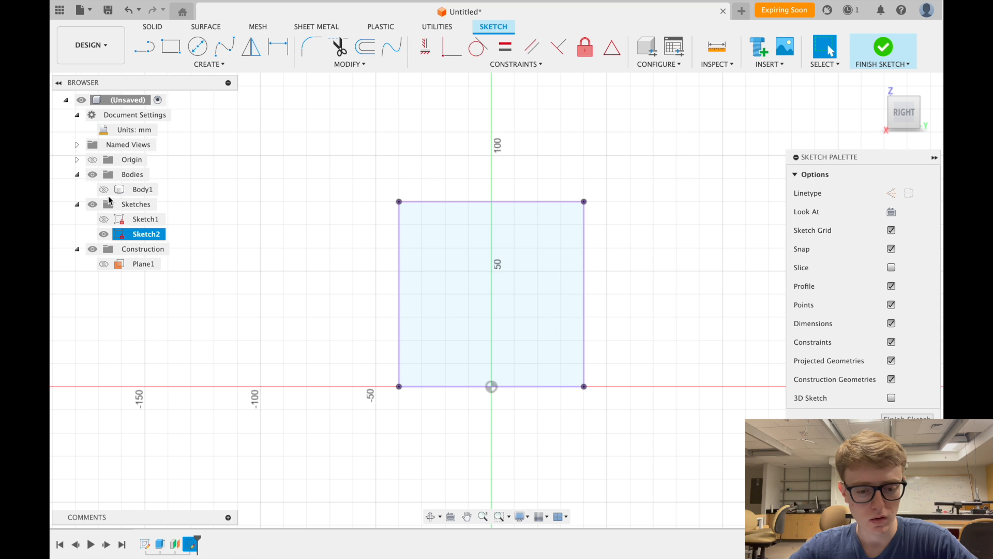
{"action": "left_click", "coordinate": [104, 189]}
{"action": "left_click", "coordinate": [103, 190]}
{"action": "left_click", "coordinate": [103, 189]}
{"action": "left_click", "coordinate": [103, 190]}
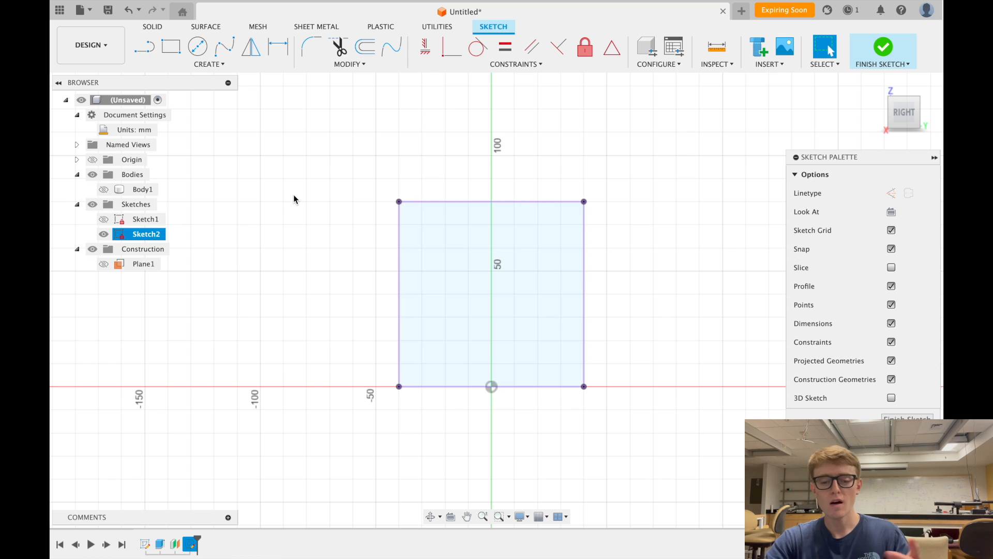
{"action": "left_click", "coordinate": [473, 233]}
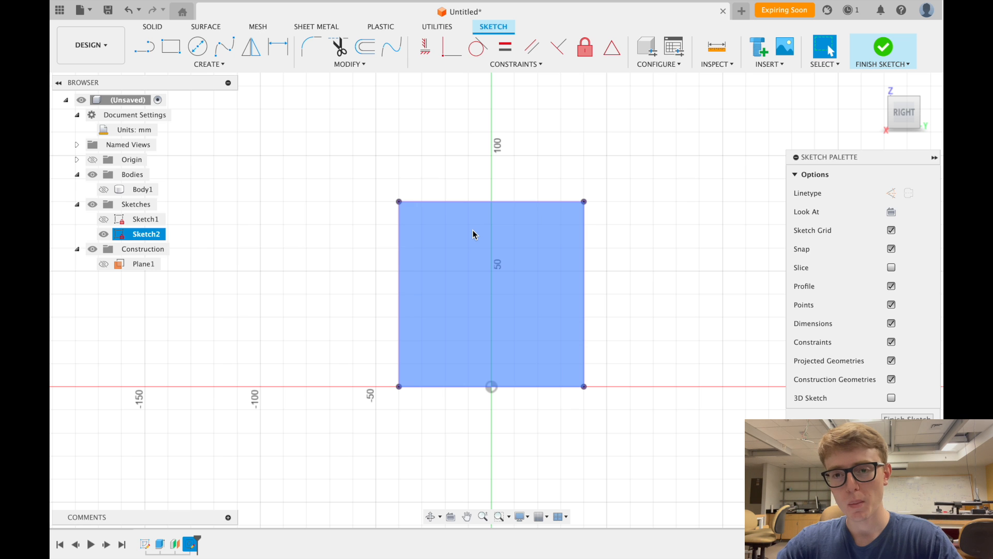
{"action": "scroll", "coordinate": [499, 117], "scroll_direction": "down", "scroll_amount": 2}
{"action": "scroll", "coordinate": [499, 117], "scroll_direction": "up", "scroll_amount": 3}
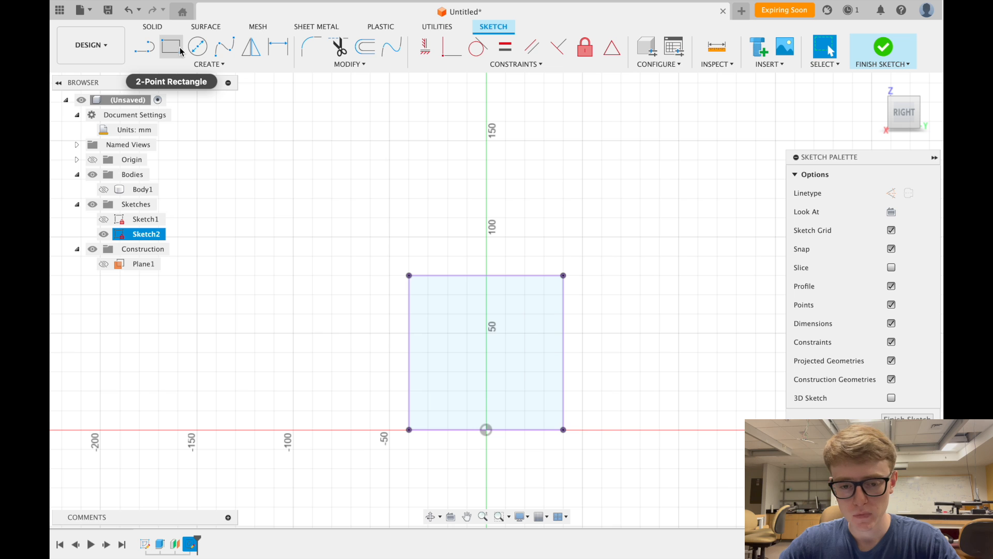
- Draw a vertical line rising from the square's top edge, then begin dimensioning it
{"action": "left_click", "coordinate": [144, 53]}
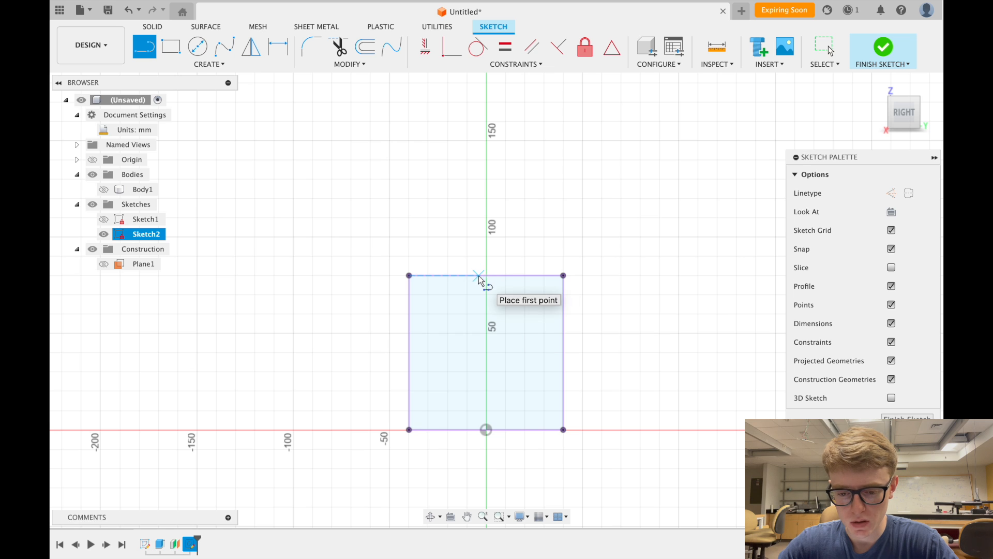
{"action": "left_click", "coordinate": [457, 276]}
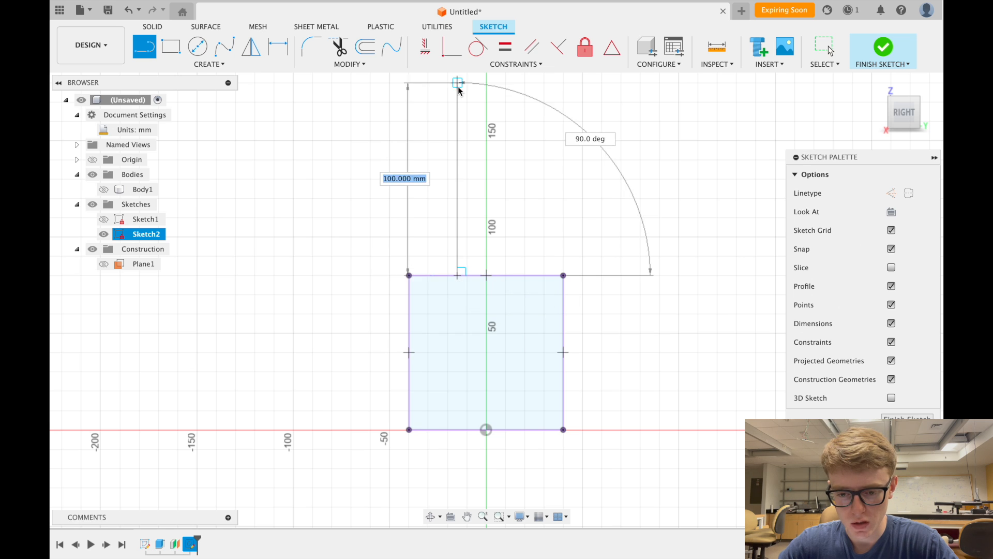
{"action": "left_click", "coordinate": [458, 92]}
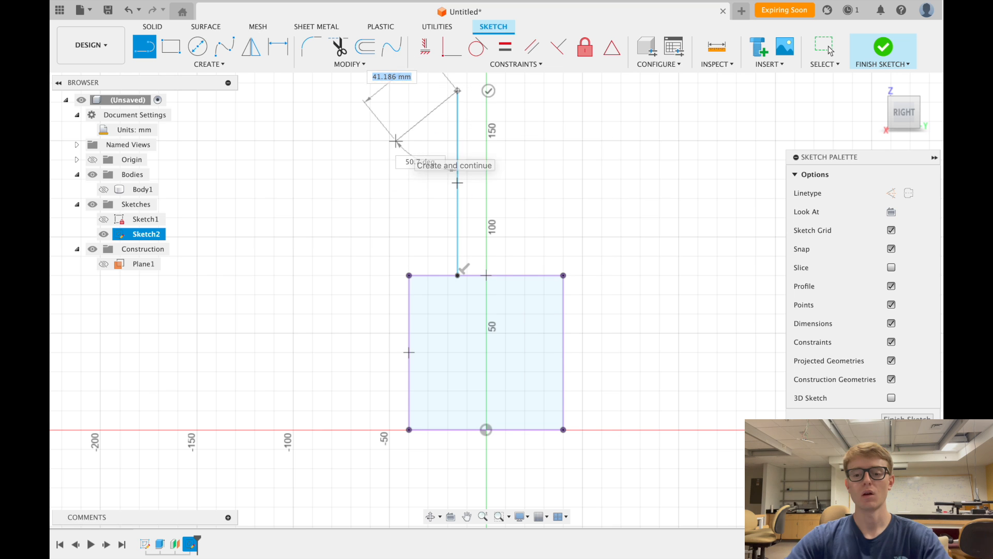
{"action": "key", "text": "Escape"}
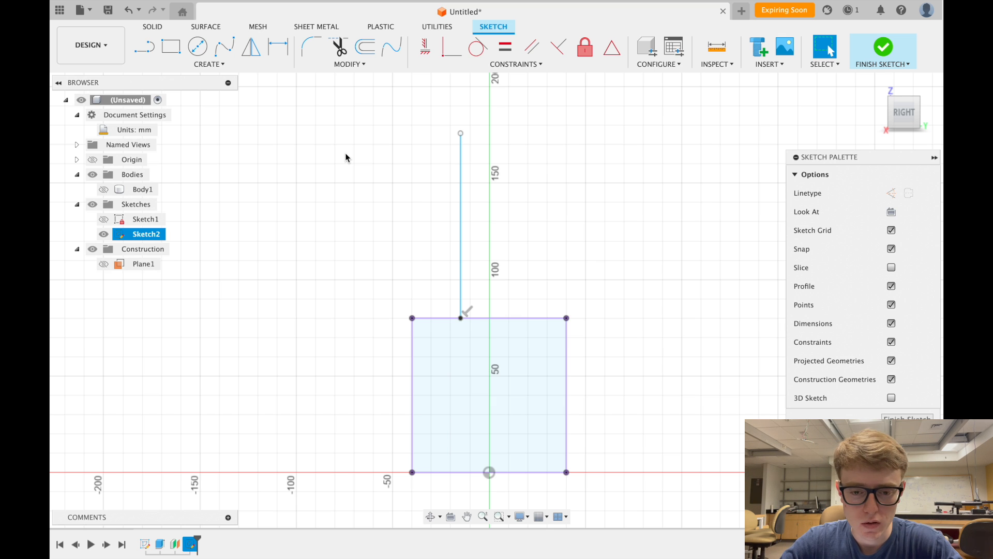
{"action": "left_click", "coordinate": [278, 47]}
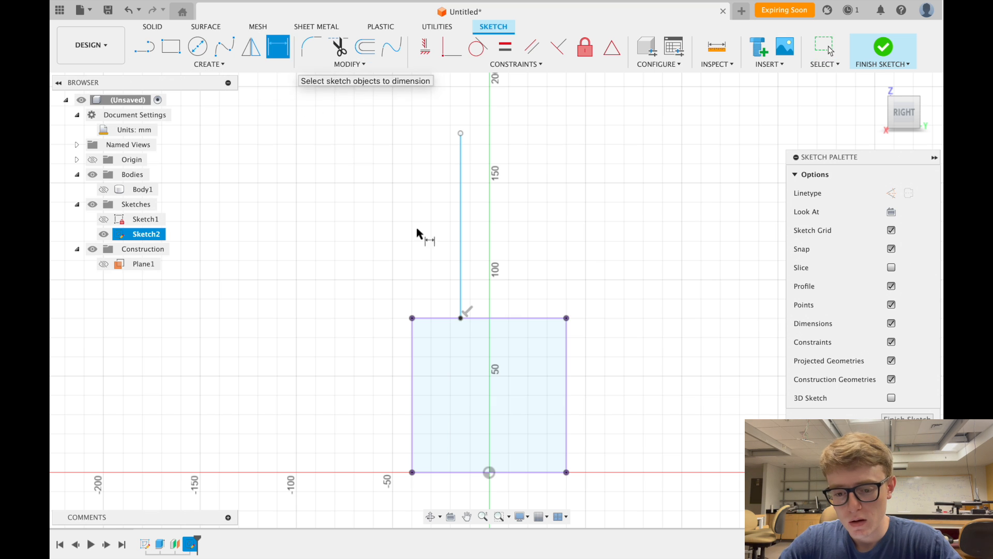
{"action": "left_click", "coordinate": [461, 247]}
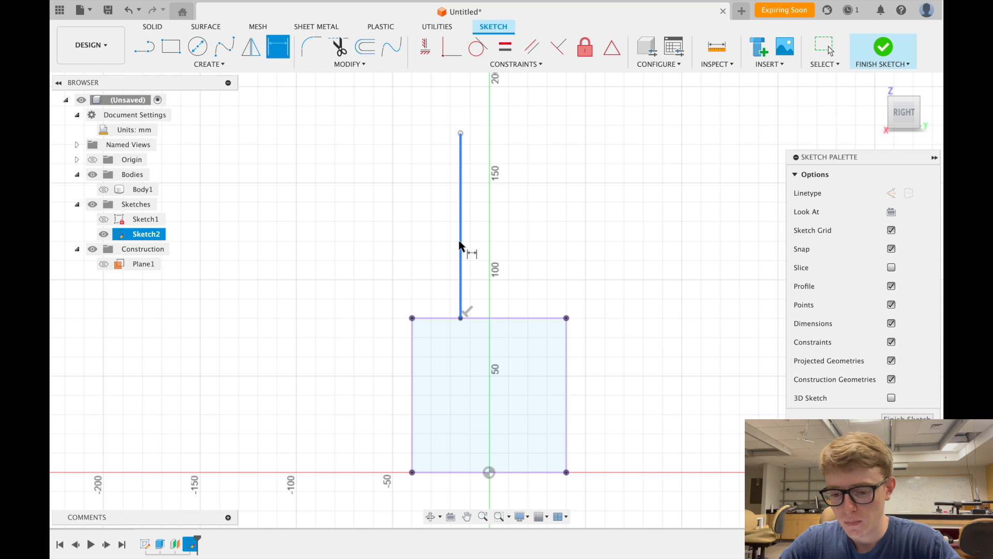
- Try a 54.857 line-to-edge dimension, undo it, then dimension the square's 80.00 width
{"action": "left_click", "coordinate": [565, 355]}
{"action": "left_click", "coordinate": [552, 256]}
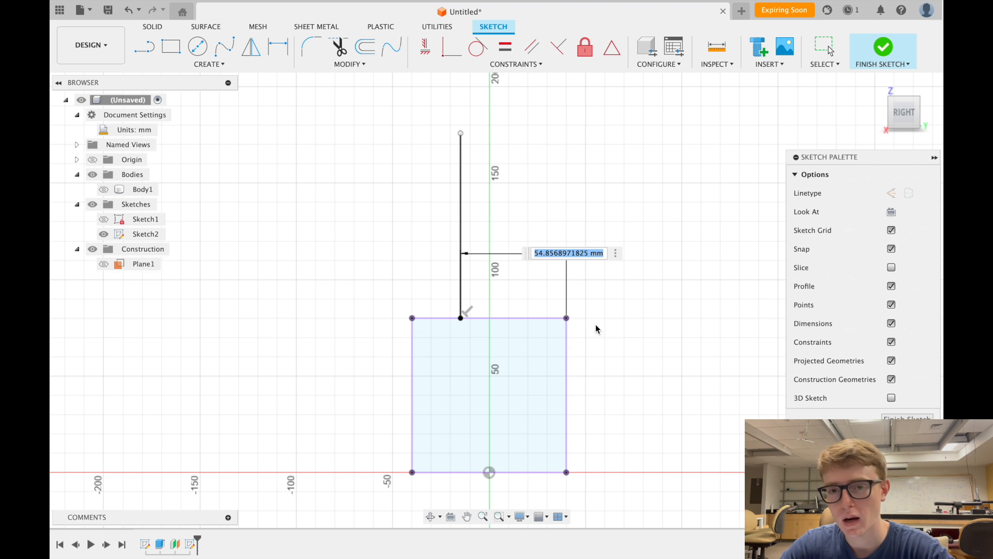
{"action": "key", "text": "Return"}
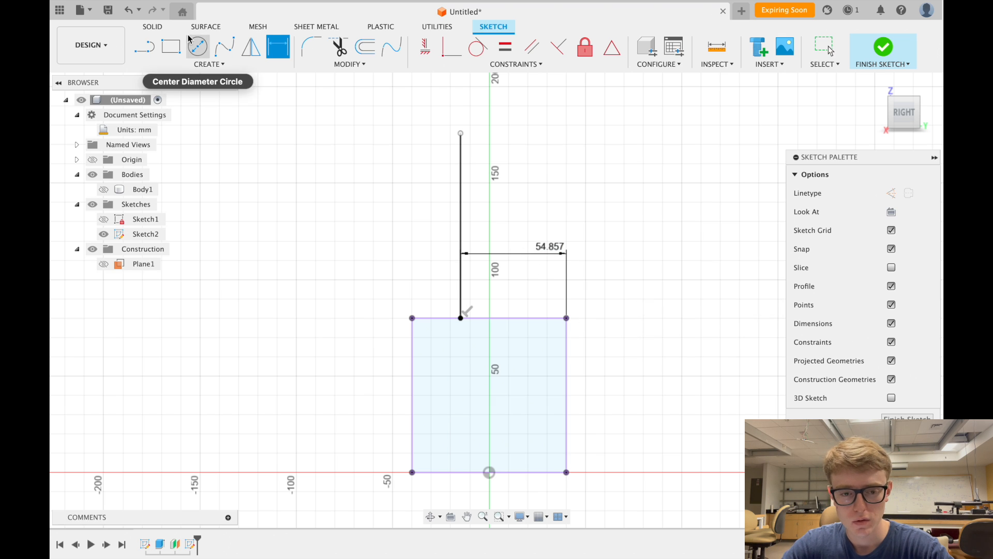
{"action": "left_click", "coordinate": [130, 16]}
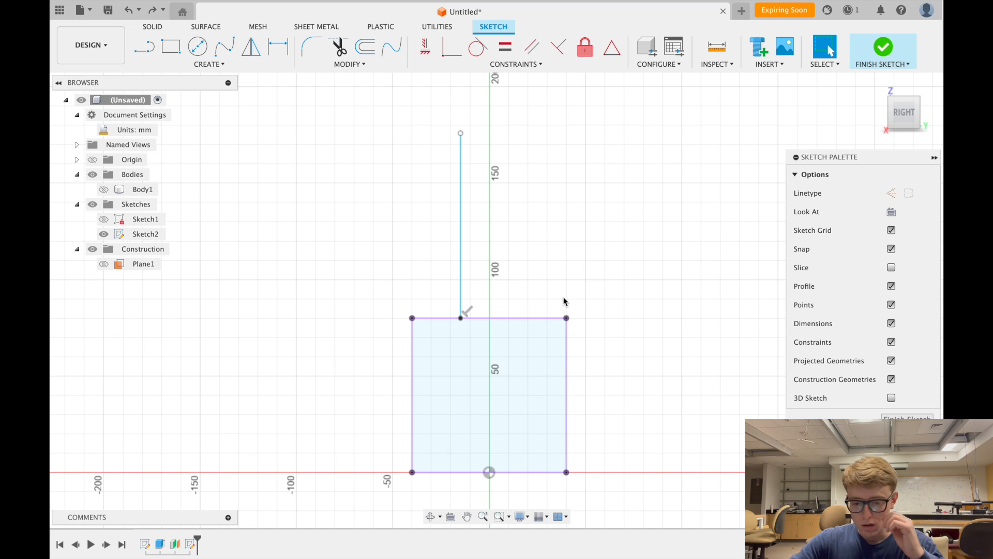
{"action": "left_click", "coordinate": [277, 52]}
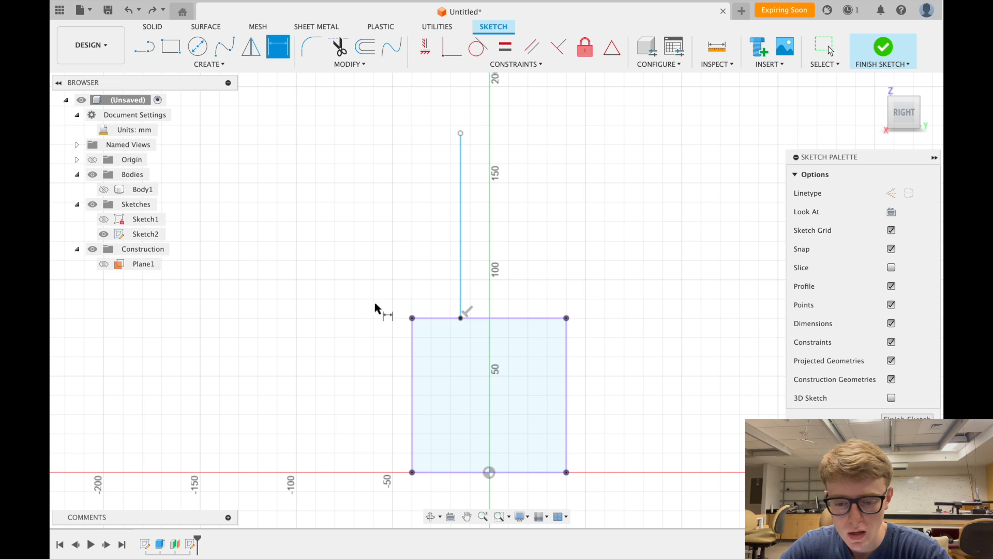
{"action": "left_click", "coordinate": [412, 349]}
{"action": "left_click", "coordinate": [567, 362]}
{"action": "left_click", "coordinate": [519, 344]}
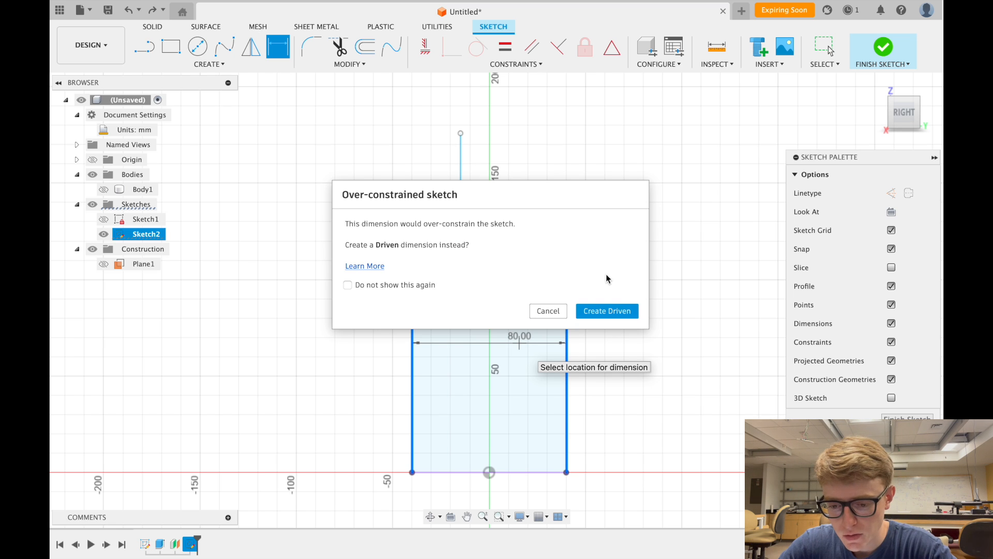
- Make the 80.00 width driven and set the line-to-right-edge distance to d6/2 (40.00)
{"action": "left_click", "coordinate": [615, 312]}
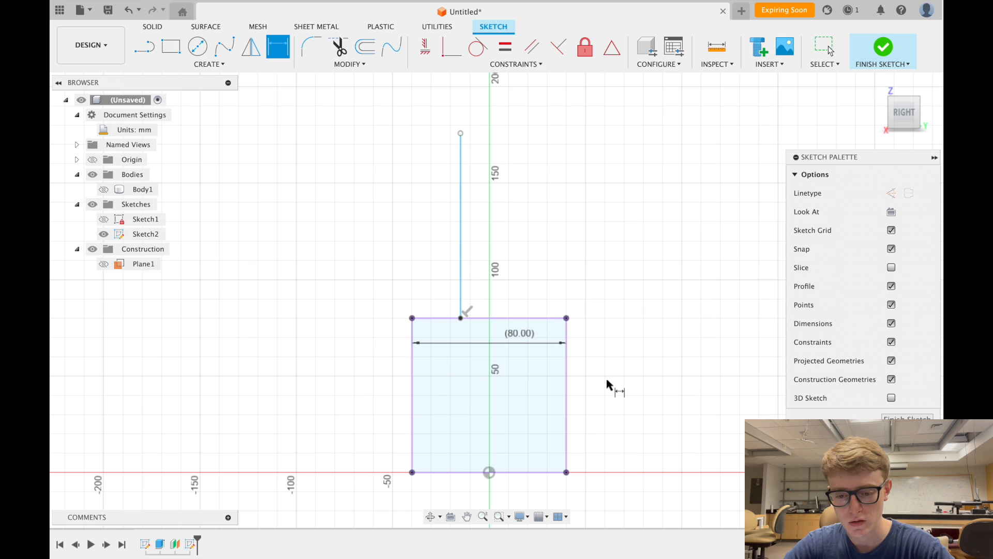
{"action": "left_click", "coordinate": [460, 258]}
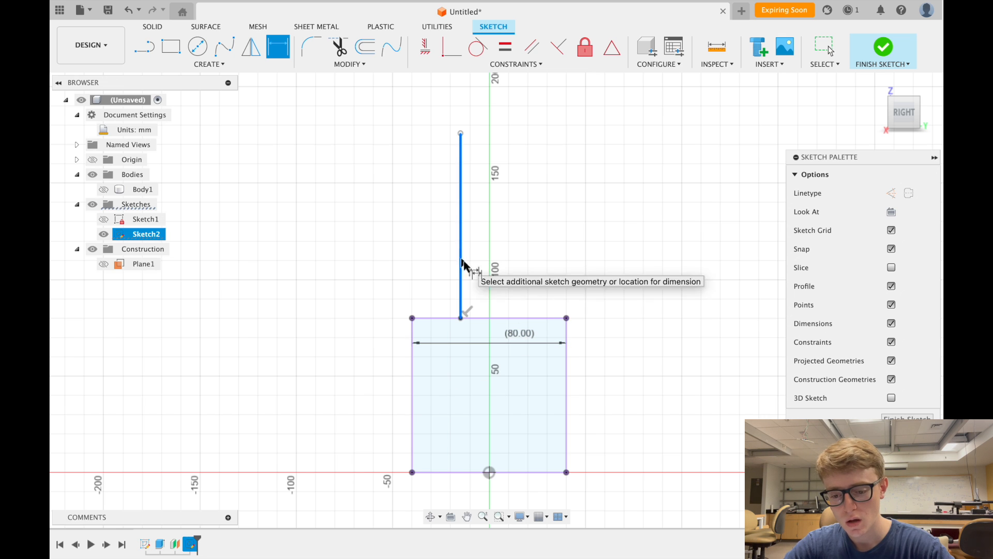
{"action": "left_click", "coordinate": [567, 375]}
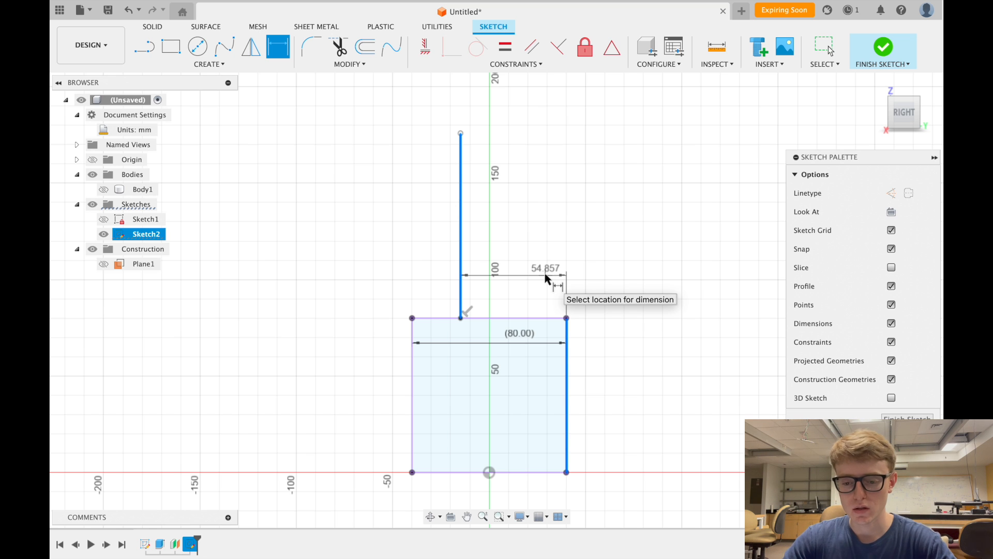
{"action": "left_click", "coordinate": [566, 253]}
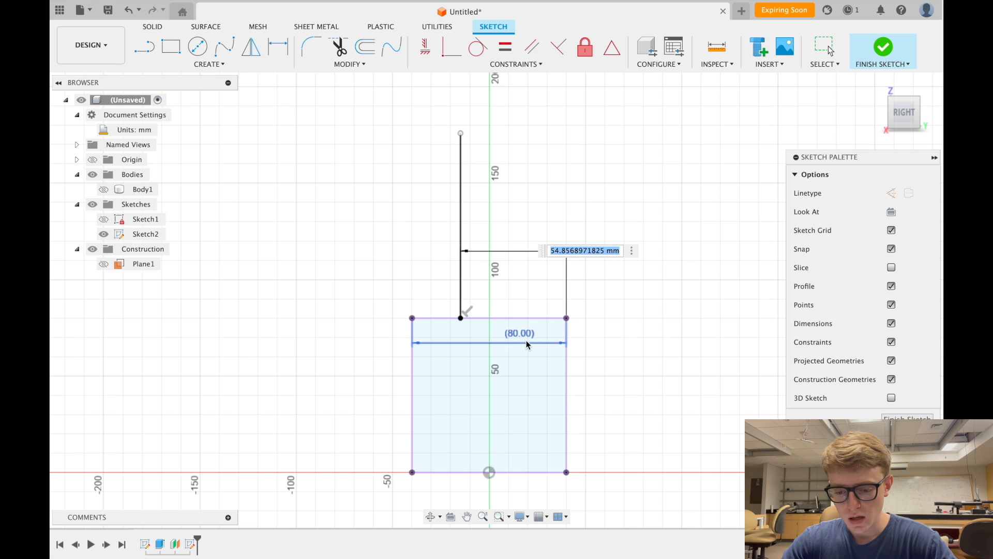
{"action": "type", "text": "d6"}
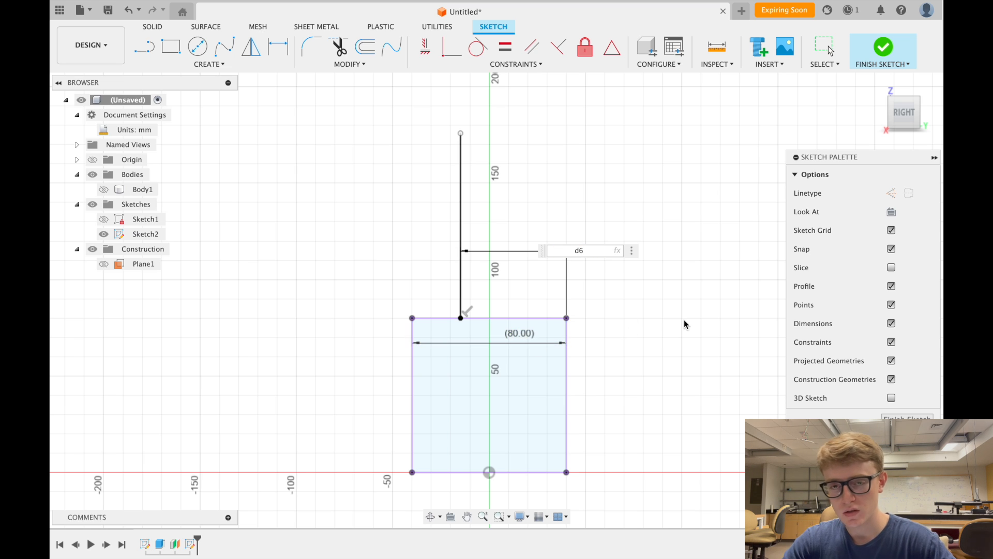
{"action": "type", "text": "/2"}
{"action": "key", "text": "Return"}
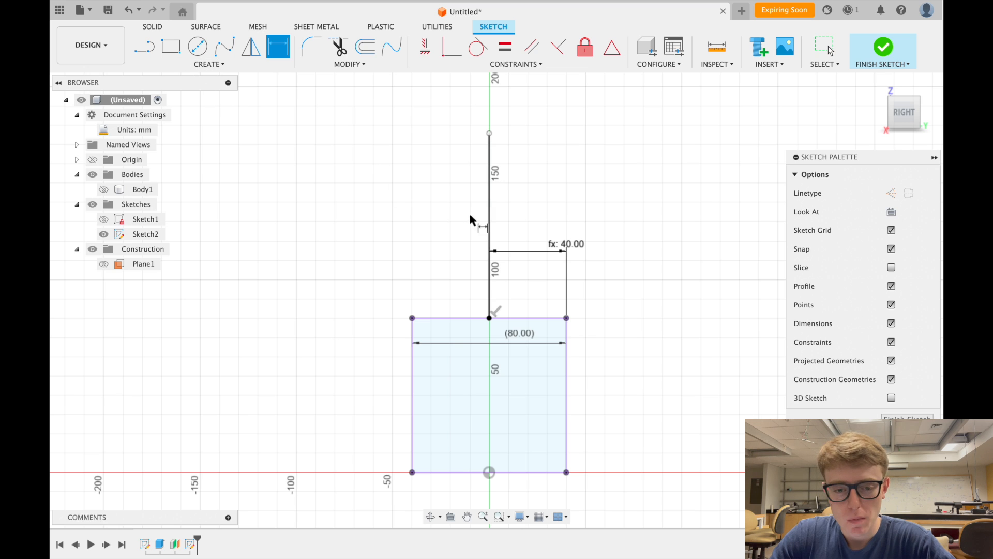
- Draw a two-corner rectangle from the square's top-right corner up and to the left
{"action": "left_click", "coordinate": [166, 49]}
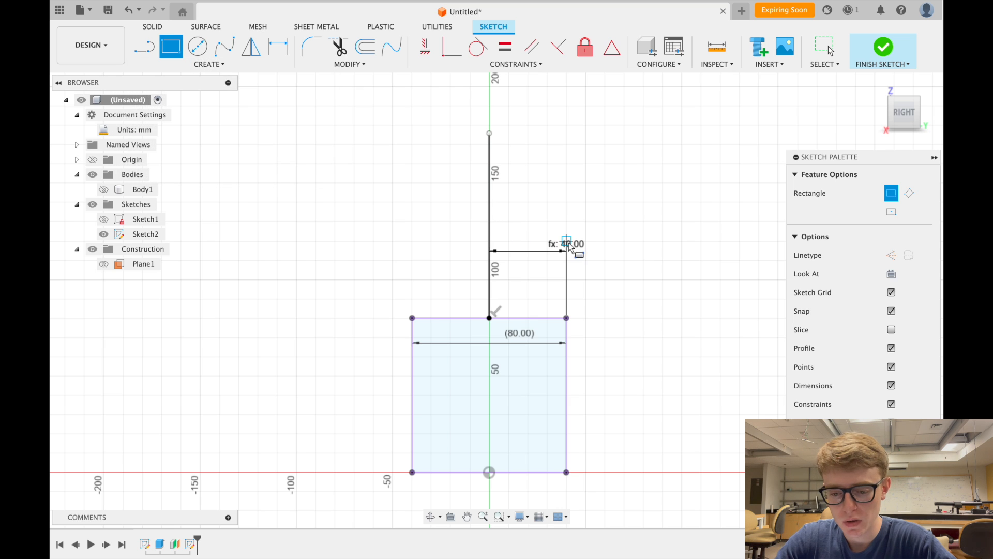
{"action": "left_click", "coordinate": [567, 319]}
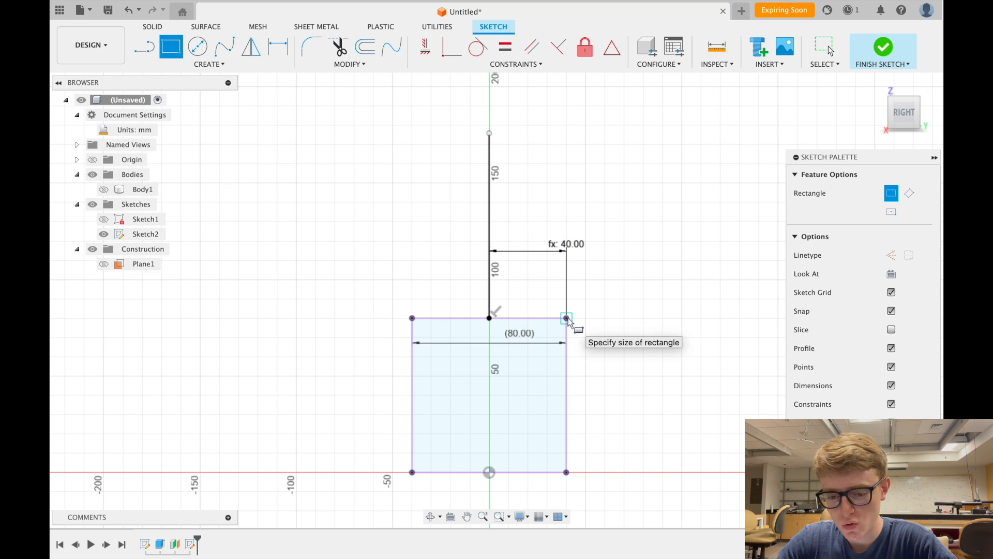
{"action": "left_click", "coordinate": [277, 145]}
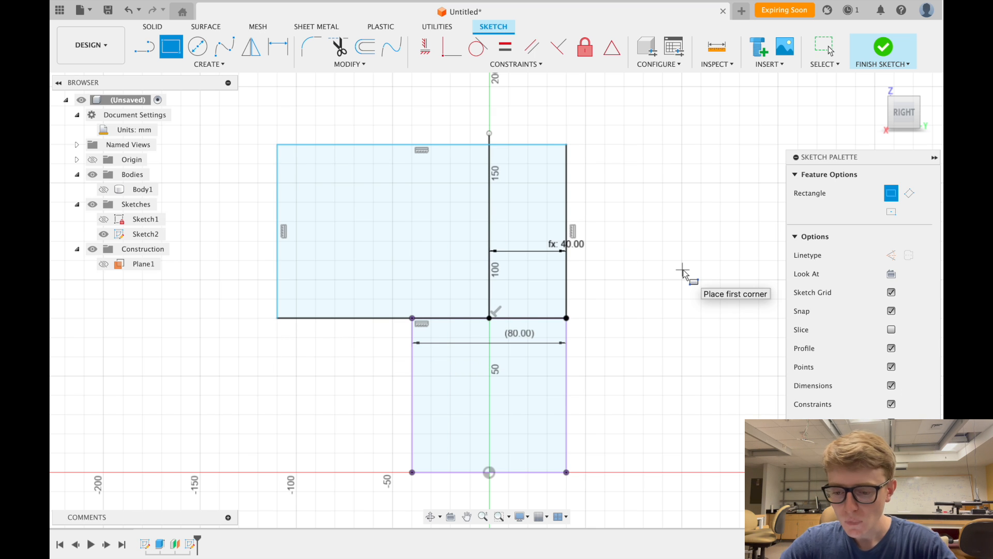
{"action": "key", "text": "Escape"}
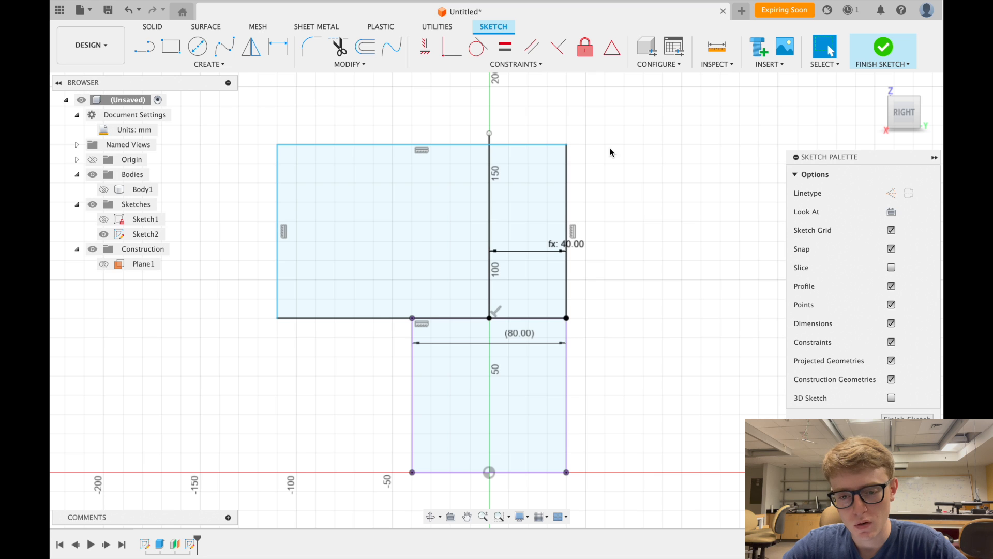
- Make the centre line's top end coincident with the rectangle's top edge and align the left edges
{"action": "left_click", "coordinate": [448, 53]}
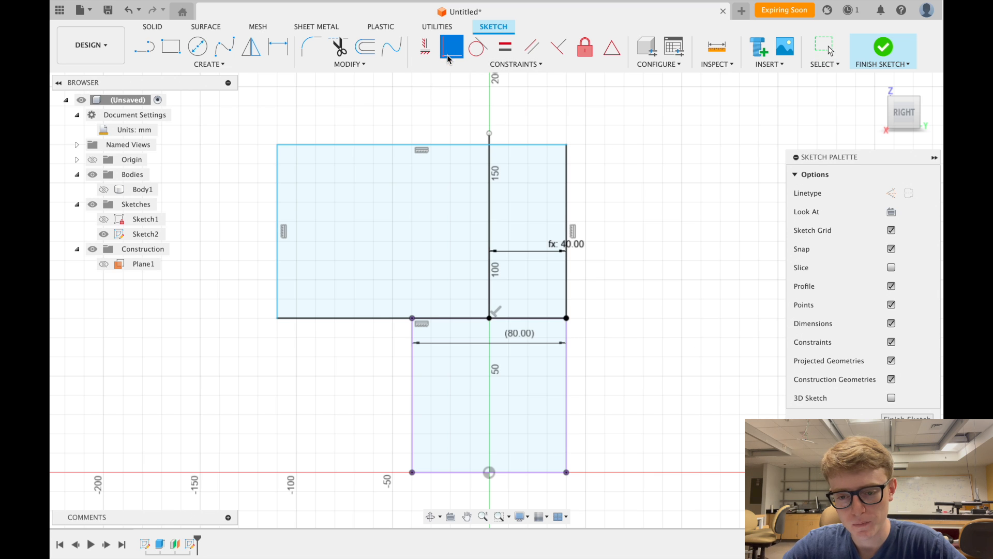
{"action": "left_click", "coordinate": [448, 60]}
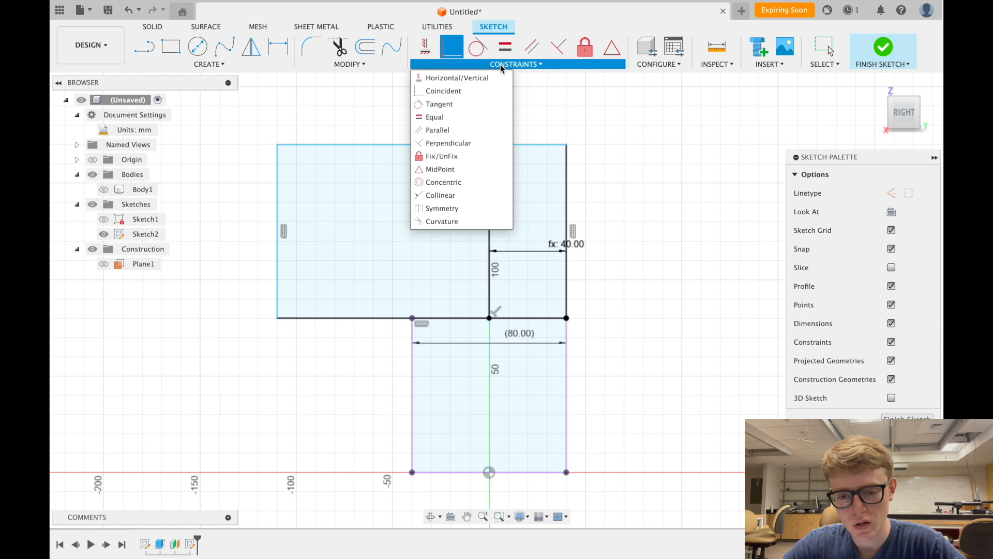
{"action": "left_click", "coordinate": [477, 63]}
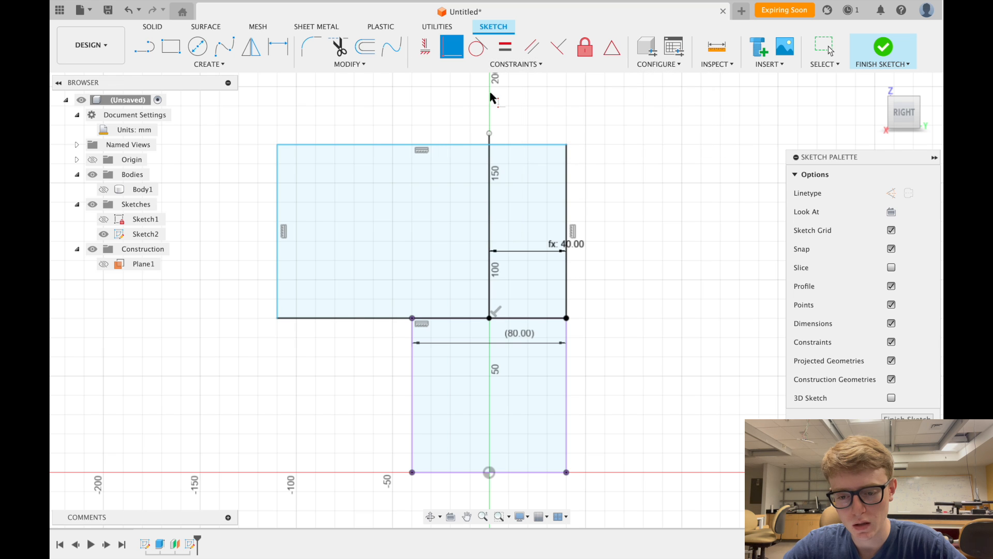
{"action": "left_click", "coordinate": [490, 133]}
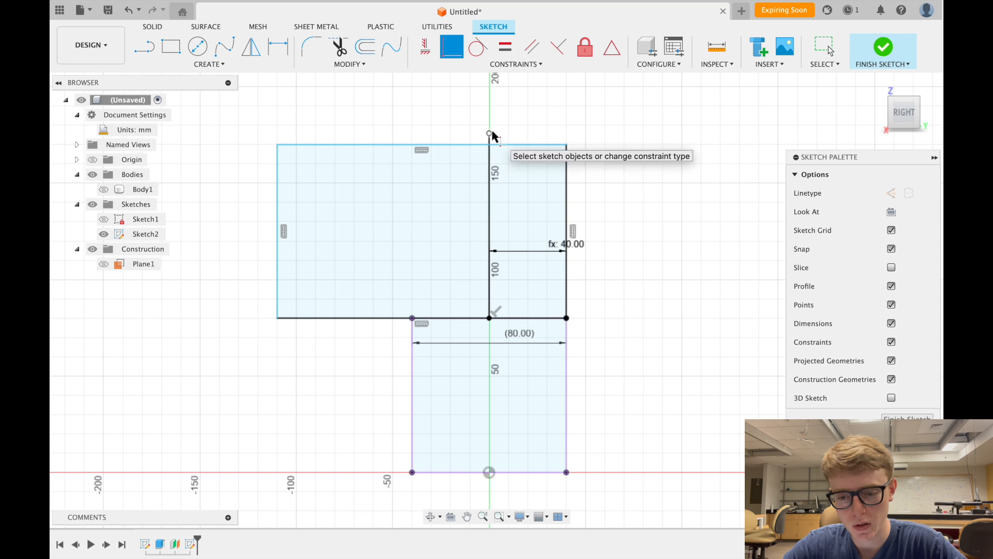
{"action": "left_click", "coordinate": [519, 146]}
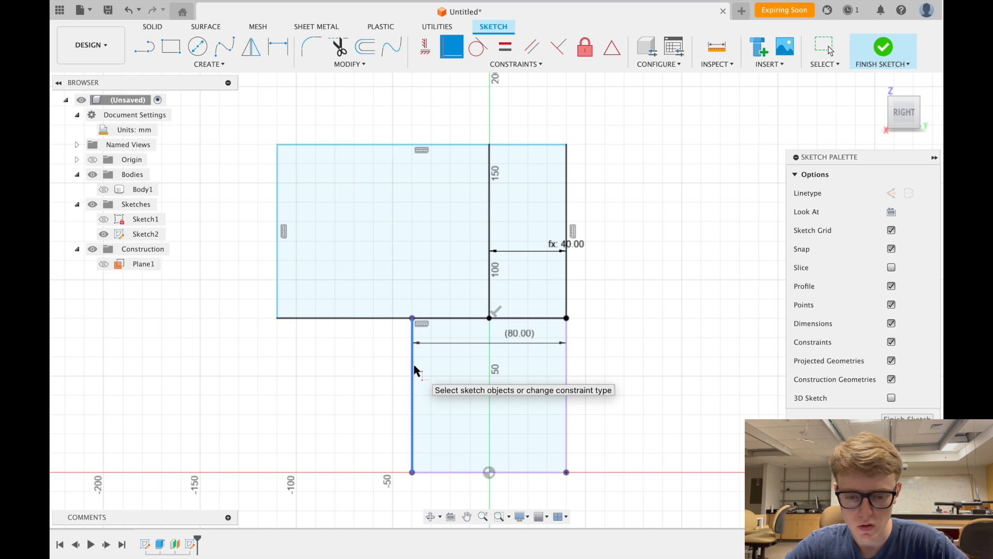
{"action": "left_click", "coordinate": [276, 270]}
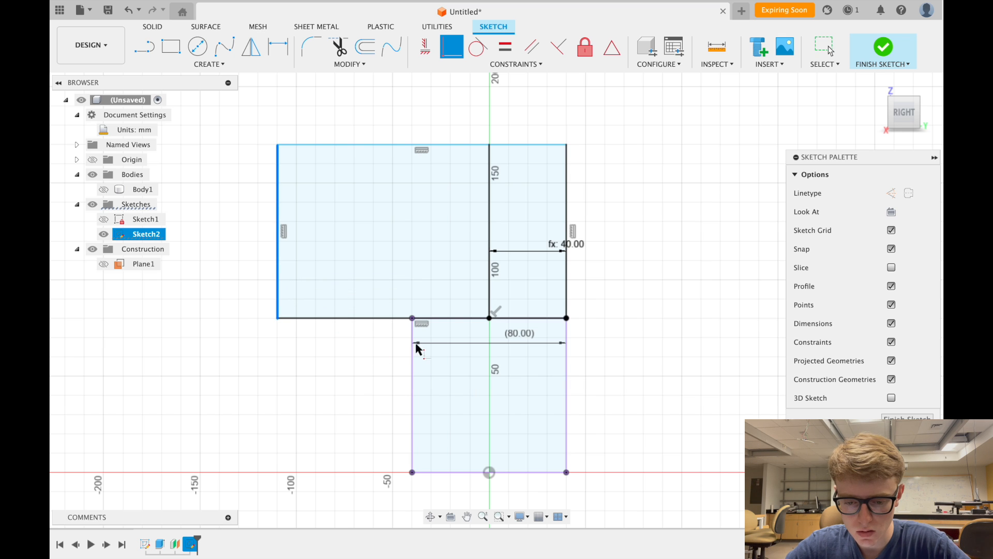
{"action": "left_click", "coordinate": [413, 320]}
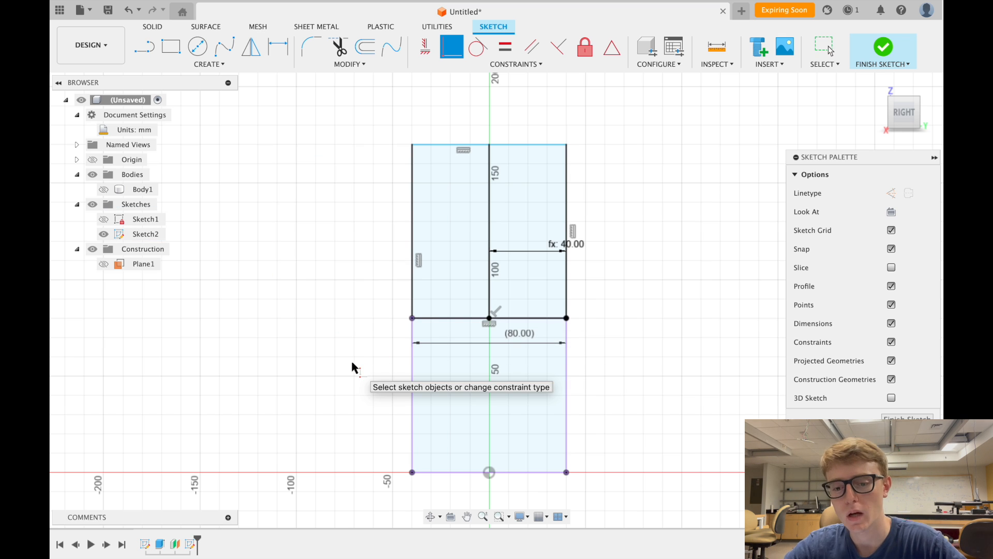
- Dimension the upper rectangle's height as d6 so it becomes 80 mm, then finish Sketch2
{"action": "left_click", "coordinate": [278, 46]}
{"action": "left_click", "coordinate": [552, 146]}
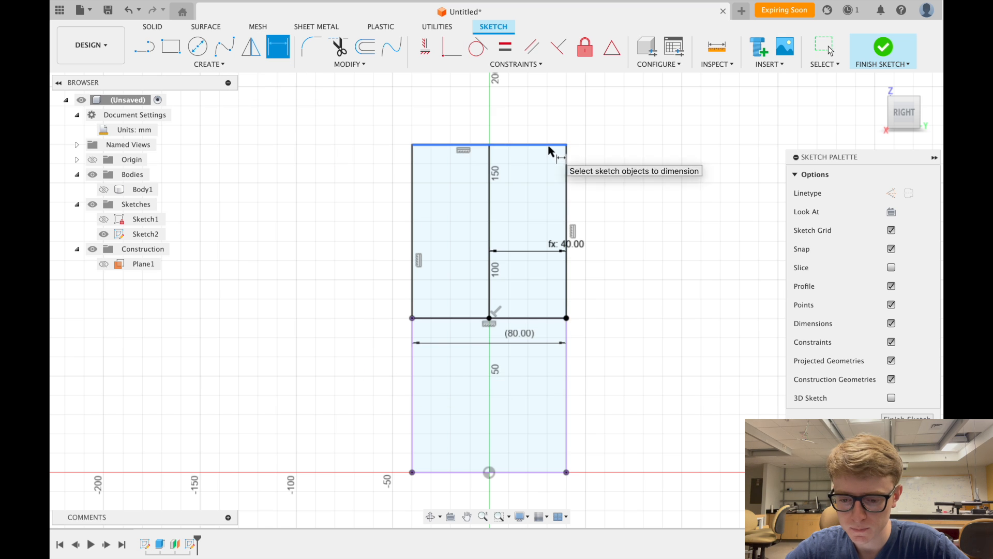
{"action": "left_click", "coordinate": [544, 317]}
{"action": "left_click", "coordinate": [646, 249]}
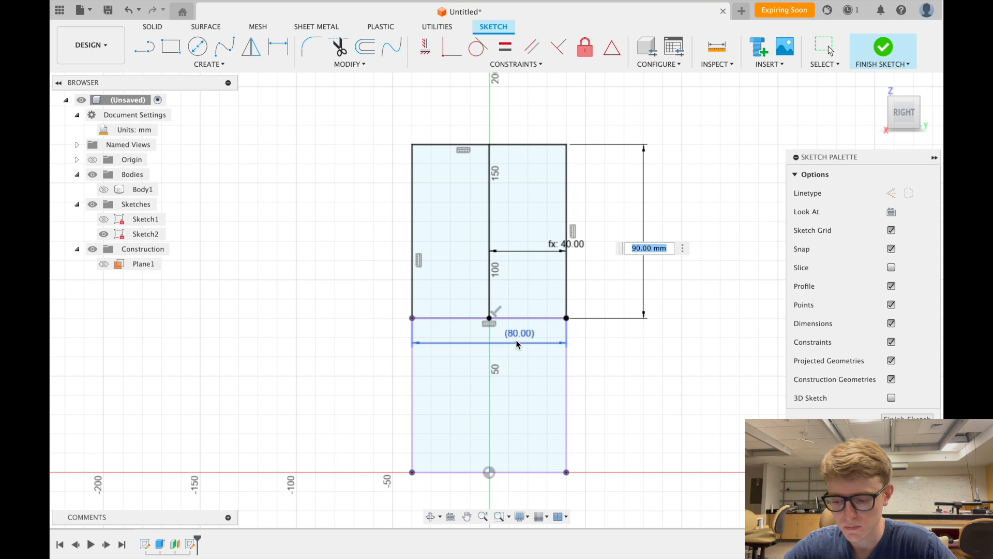
{"action": "type", "text": "d6"}
{"action": "key", "text": "Return"}
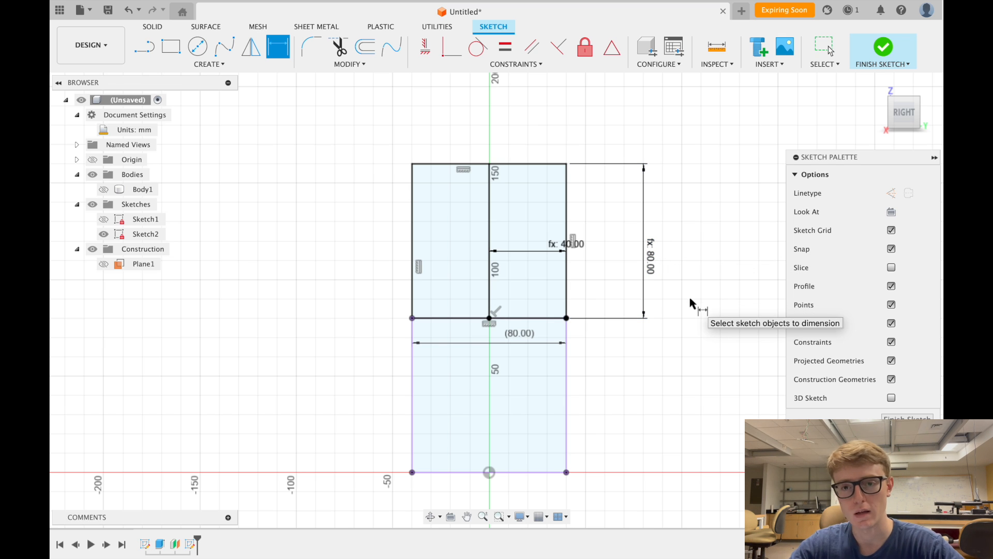
{"action": "scroll", "coordinate": [691, 302], "scroll_direction": "down", "scroll_amount": 3}
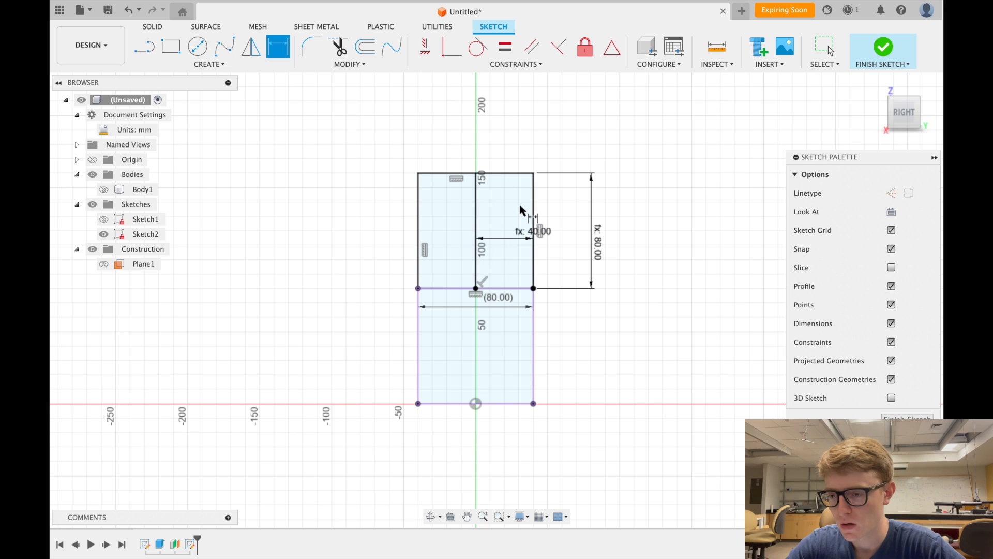
{"action": "left_click", "coordinate": [881, 50]}
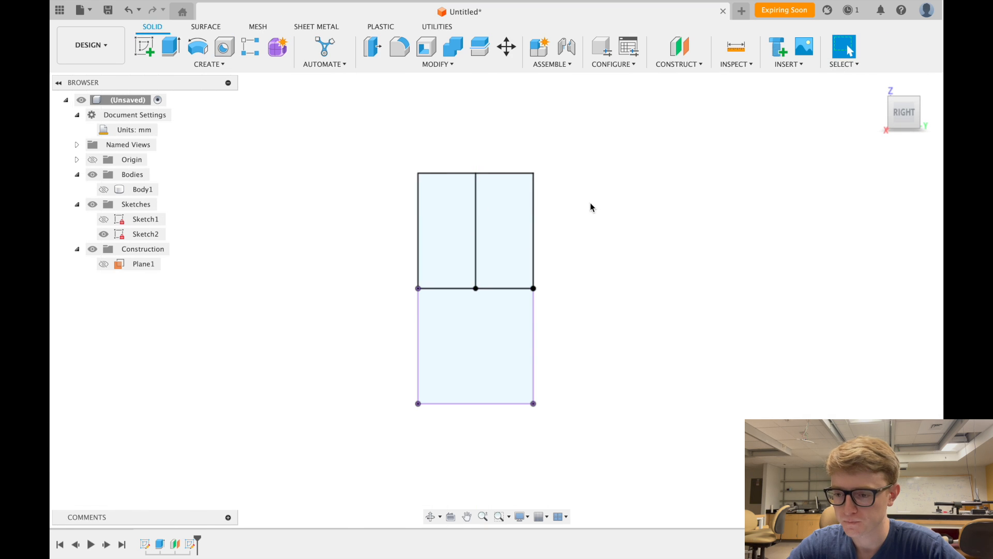
- Return to the home view and make the cube Body1 visible again
{"action": "left_click", "coordinate": [878, 85]}
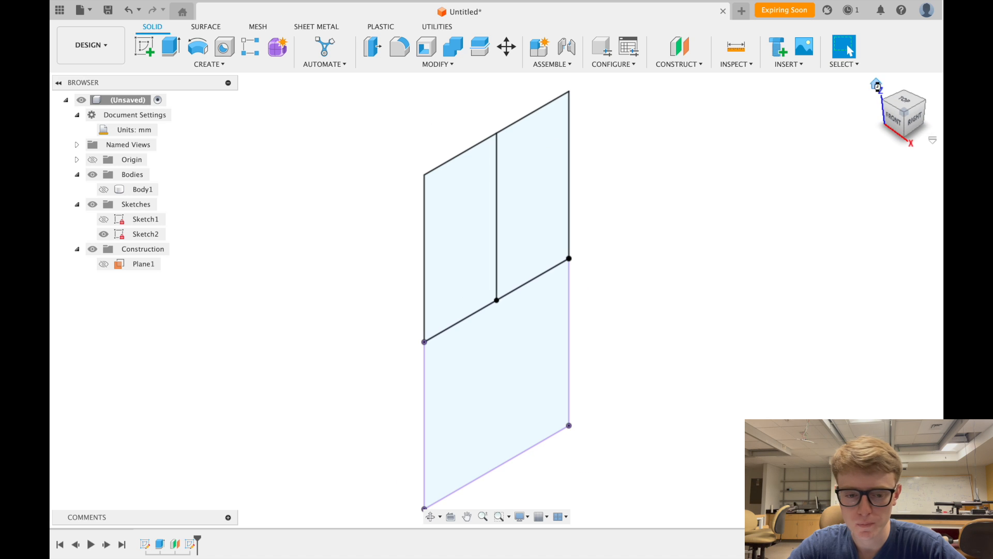
{"action": "left_click", "coordinate": [104, 195]}
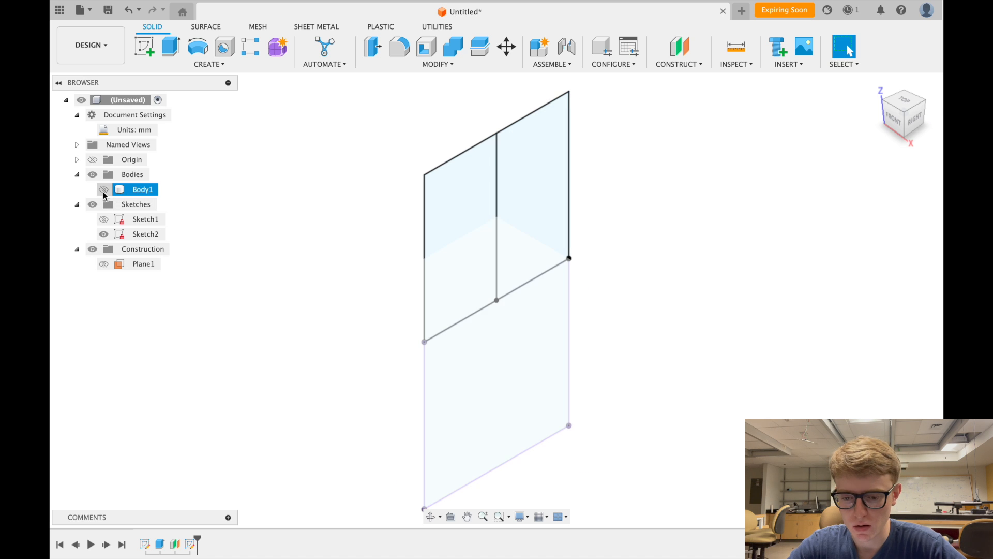
{"action": "left_click", "coordinate": [103, 191]}
{"action": "scroll", "coordinate": [298, 204], "scroll_direction": "down", "scroll_amount": 3}
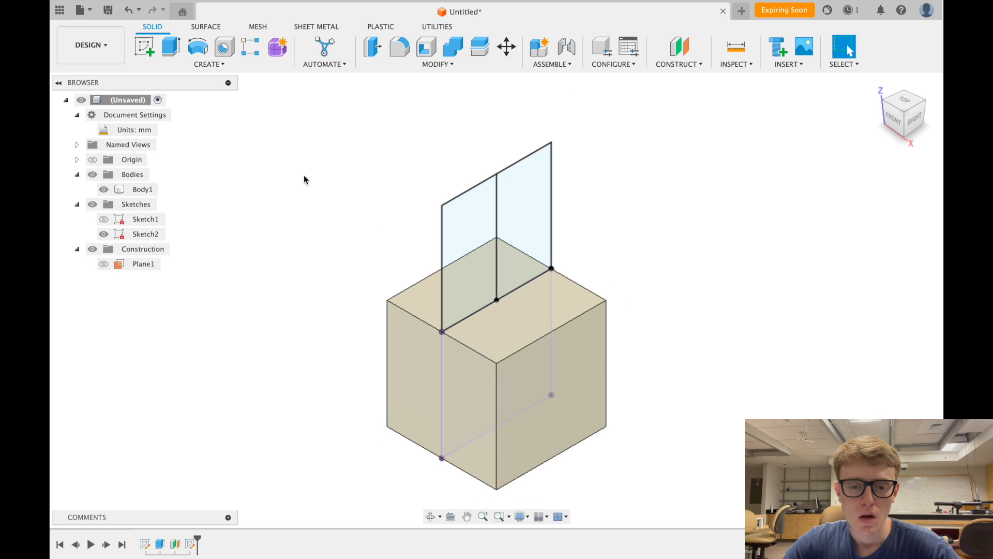
- Start a revolve of the right half profile about the centre line axis
{"action": "left_click", "coordinate": [198, 50]}
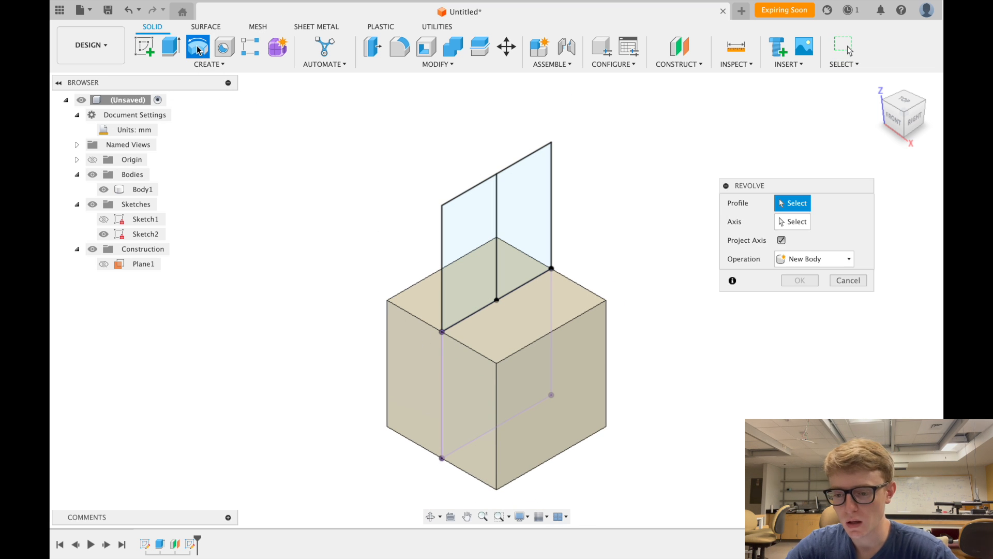
{"action": "left_click", "coordinate": [538, 182]}
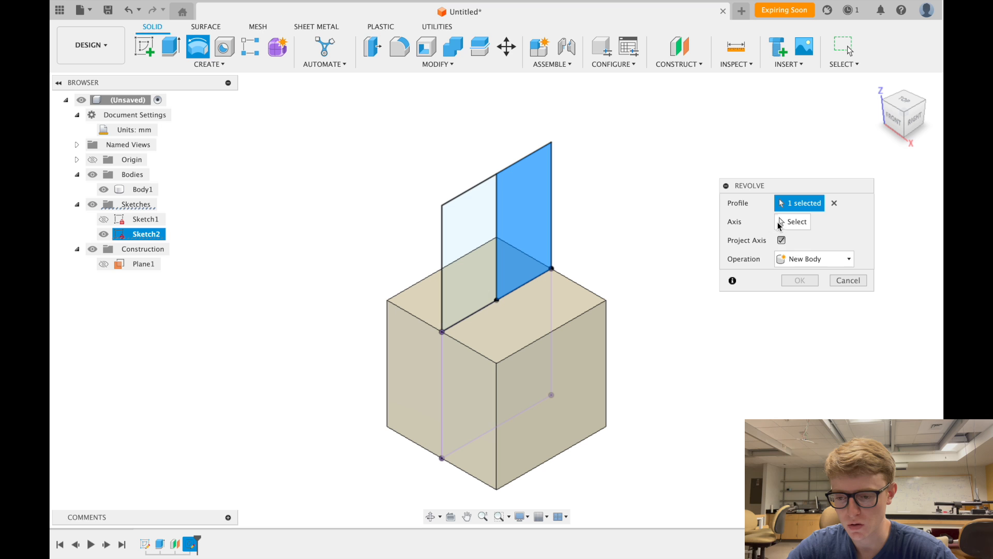
{"action": "left_click", "coordinate": [796, 224]}
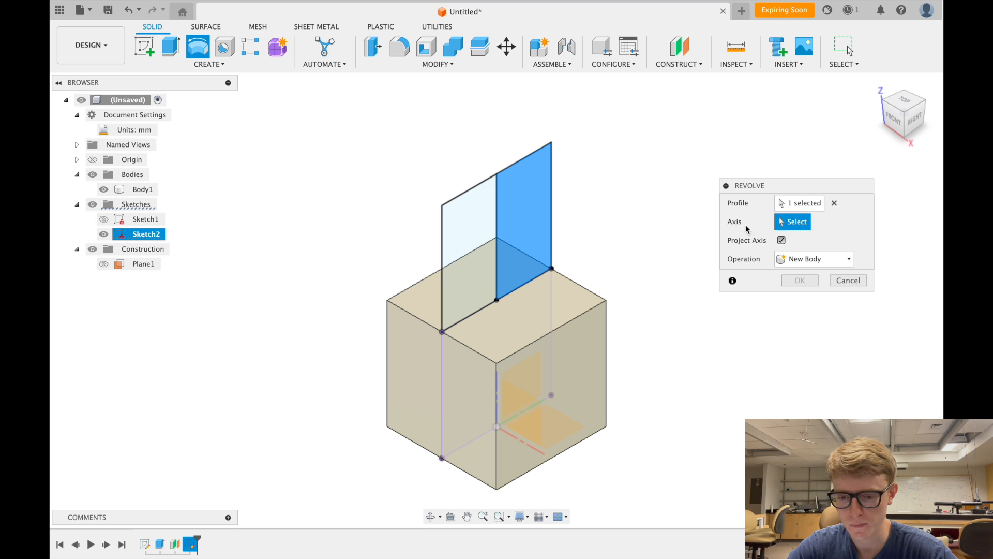
{"action": "left_click", "coordinate": [495, 196]}
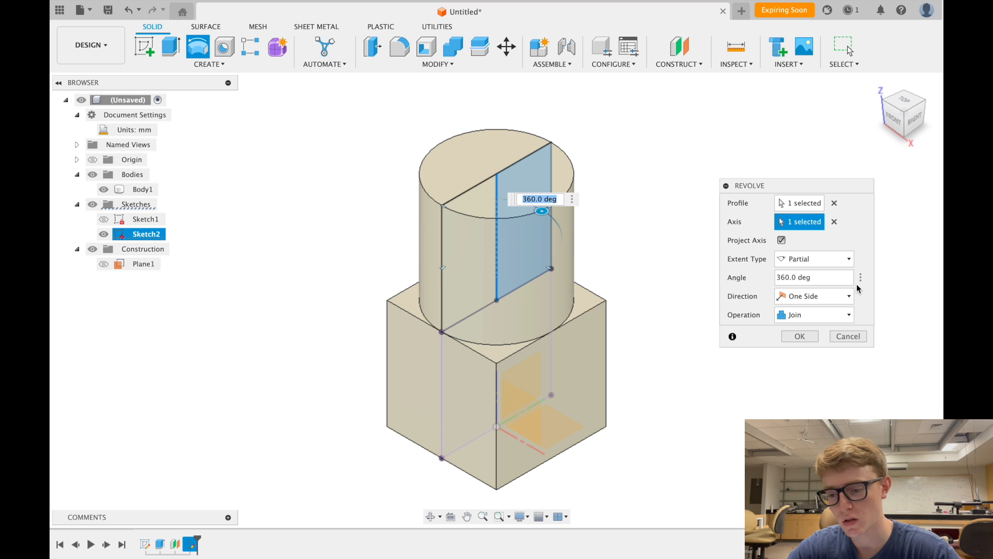
- Keep the revolve extent Partial and set its angle to 360 deg
{"action": "left_click", "coordinate": [822, 262]}
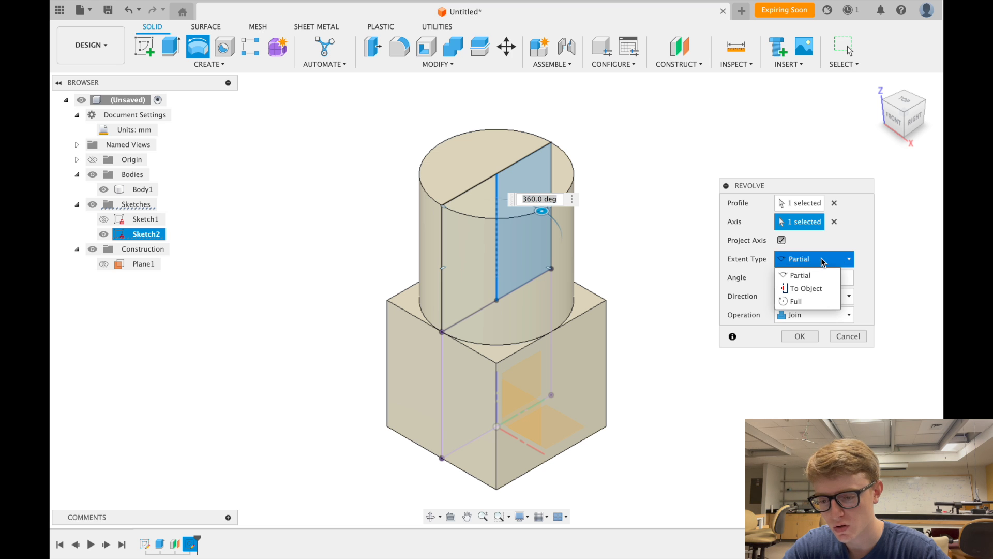
{"action": "left_click", "coordinate": [807, 302]}
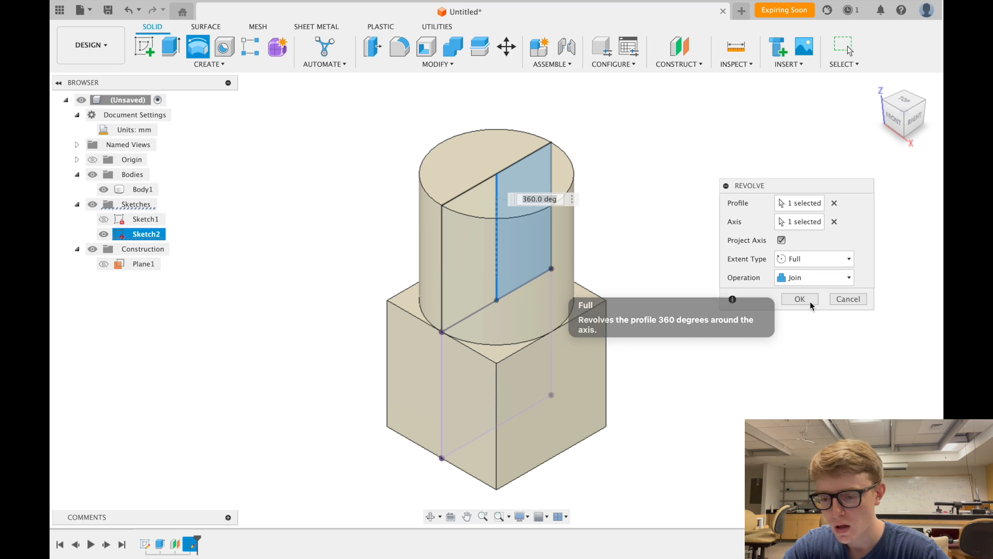
{"action": "left_click", "coordinate": [803, 266]}
{"action": "left_click", "coordinate": [811, 274]}
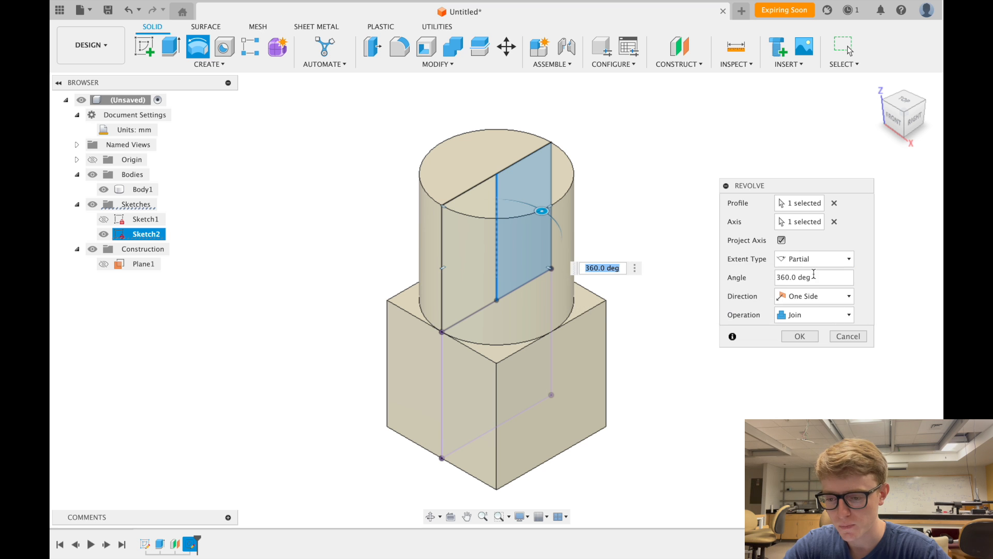
{"action": "left_click", "coordinate": [817, 278]}
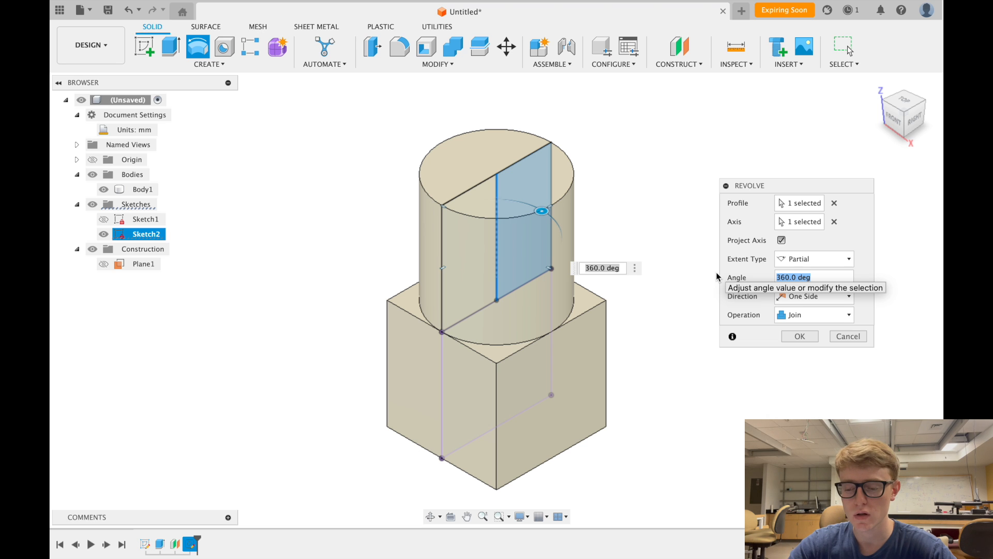
{"action": "type", "text": "180"}
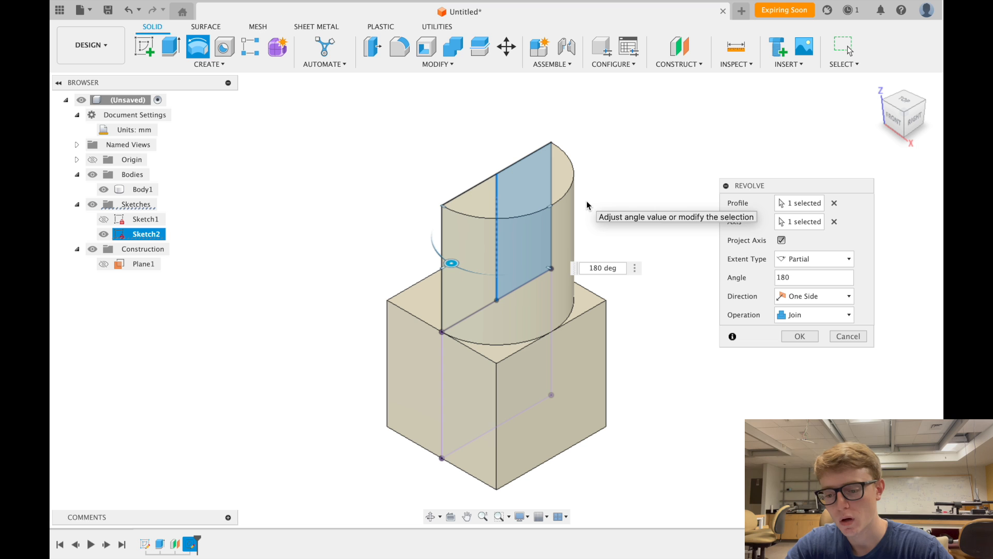
{"action": "key", "text": "BackSpace"}
{"action": "key", "text": "BackSpace"}
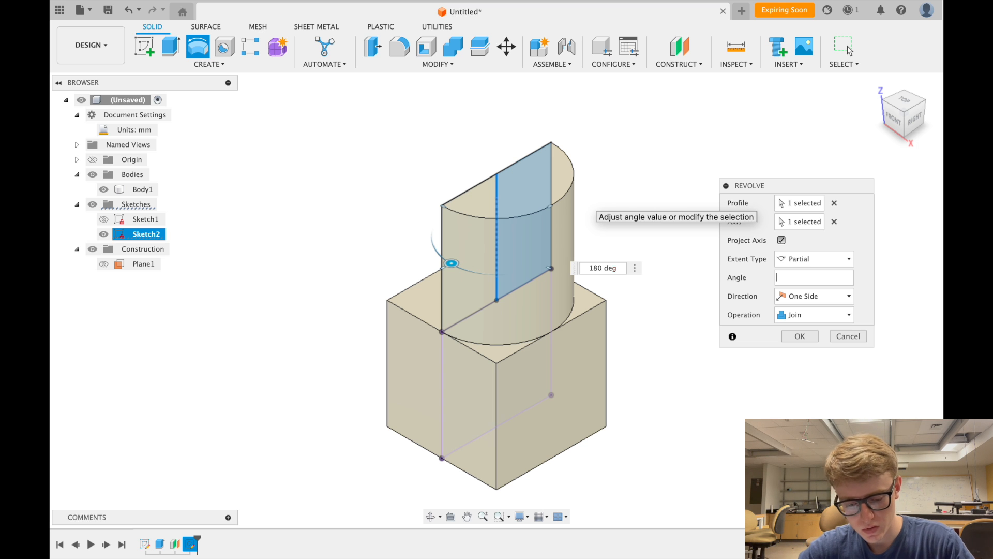
{"action": "type", "text": "360"}
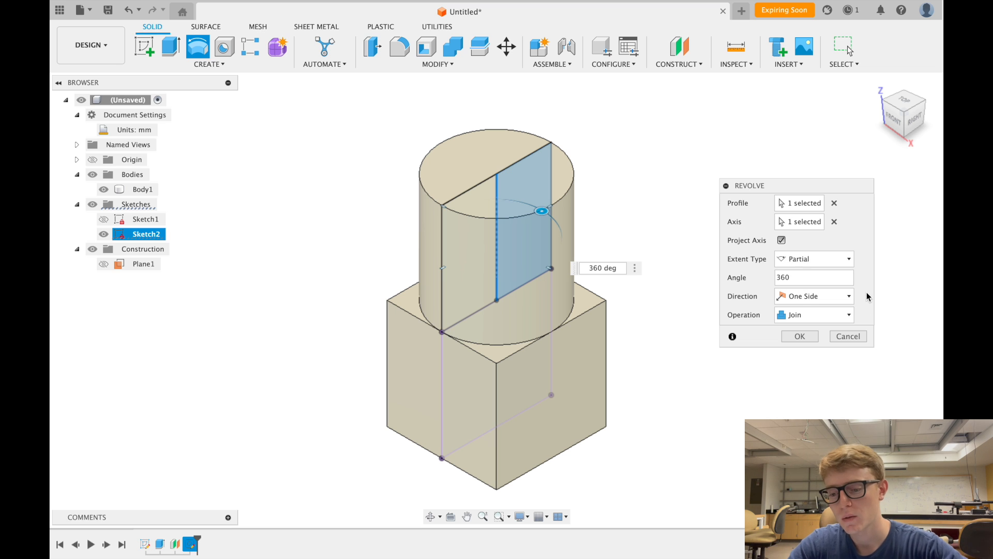
- Keep One Side direction and Join operation, and commit the revolve
{"action": "left_click", "coordinate": [847, 299]}
{"action": "left_click", "coordinate": [848, 299]}
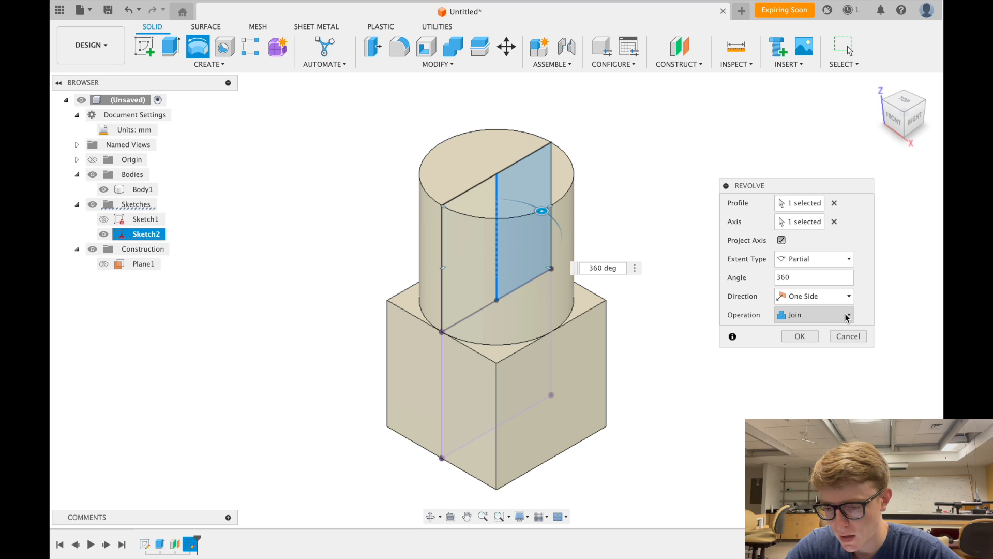
{"action": "left_click", "coordinate": [847, 316]}
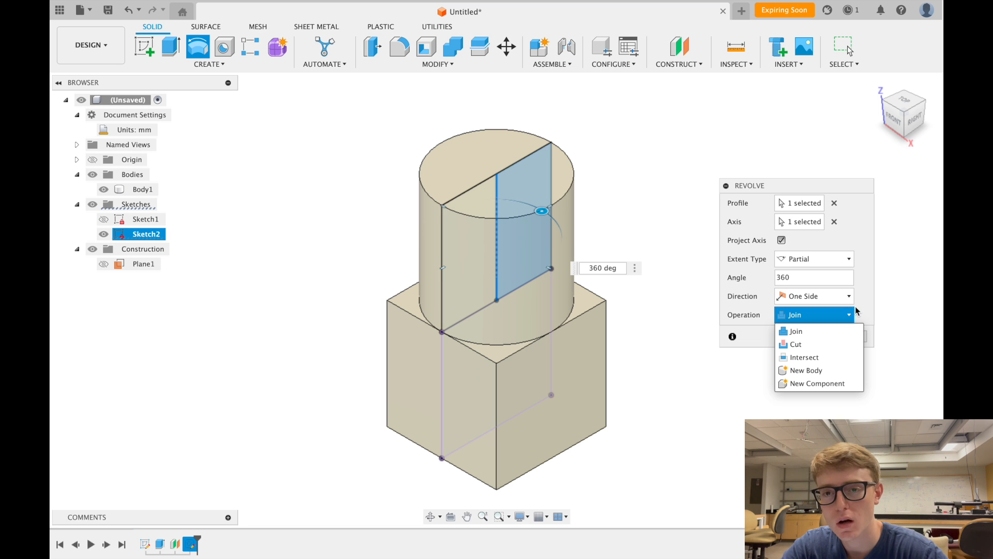
{"action": "left_click", "coordinate": [867, 310]}
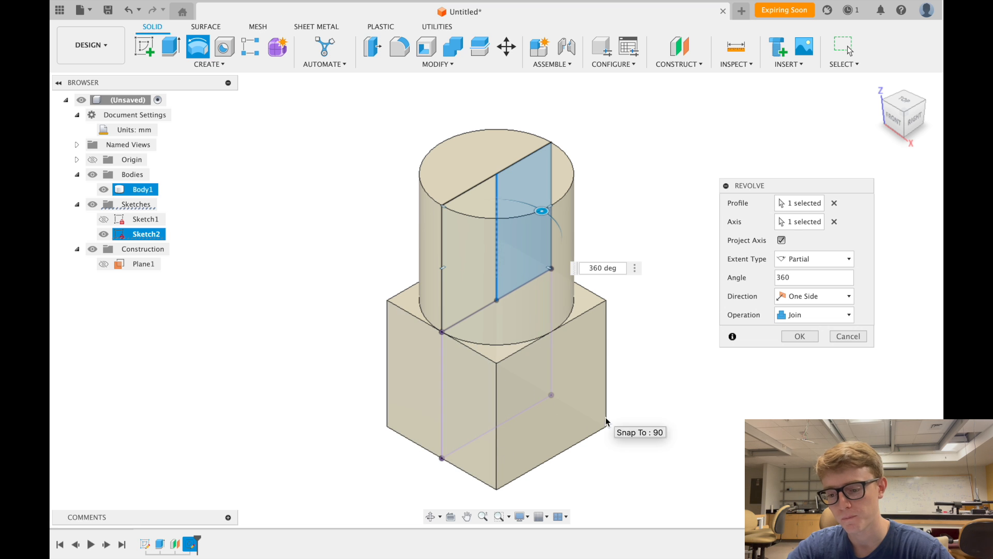
{"action": "left_click", "coordinate": [800, 337]}
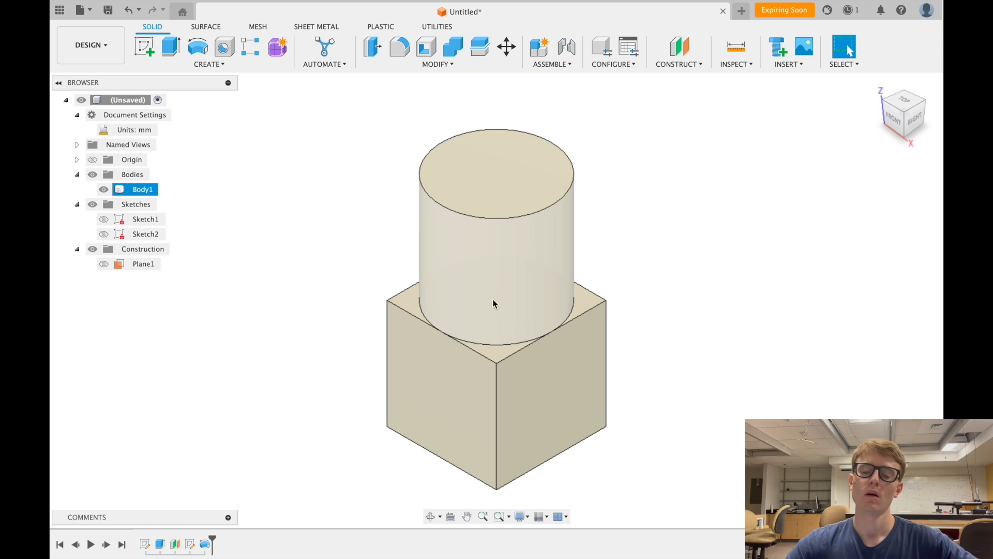
{"action": "scroll", "coordinate": [665, 256], "scroll_direction": "down", "scroll_amount": 3}
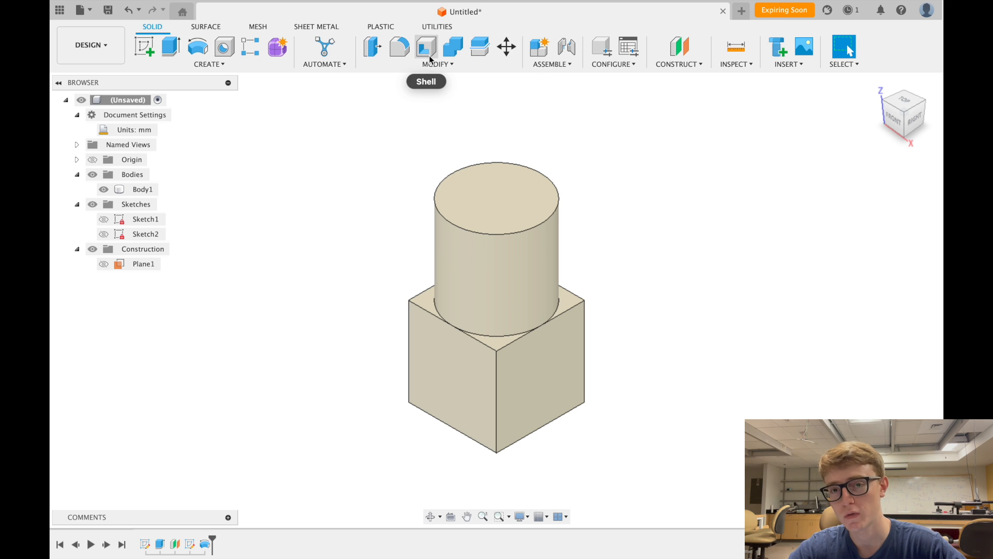
{"action": "mouse_move", "coordinate": [429, 54]}
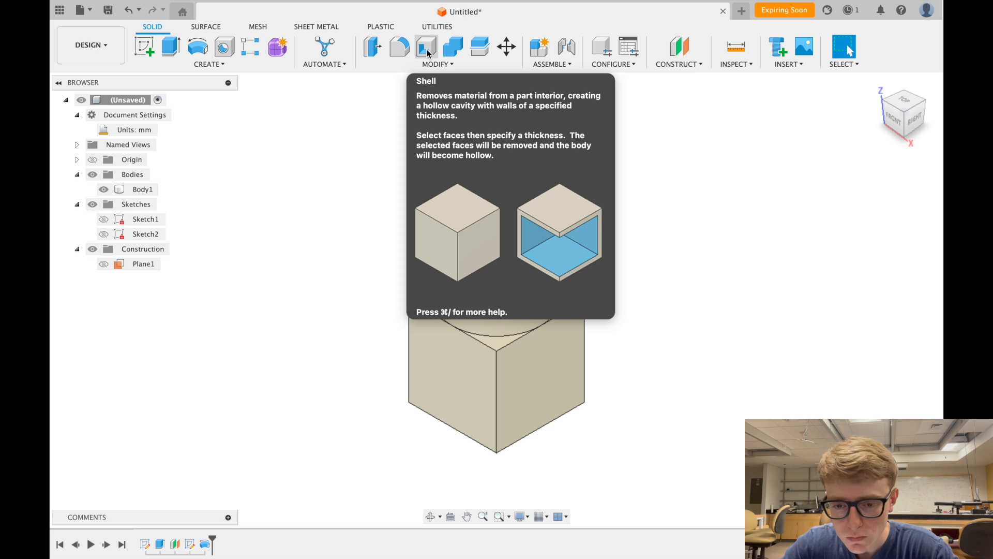
- Shell Body1 with a 3 mm inside thickness, removing the cylinder's top face
{"action": "left_click", "coordinate": [426, 49]}
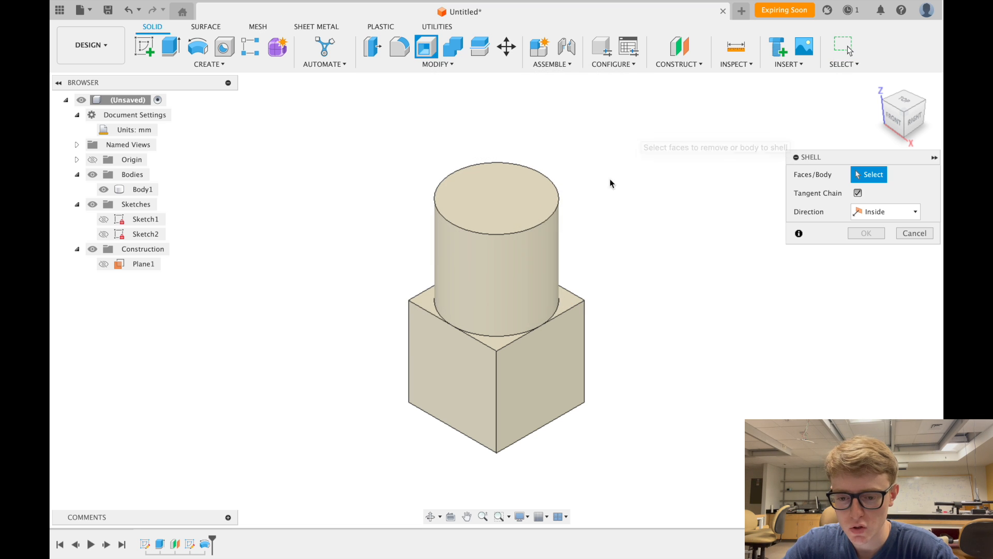
{"action": "left_click", "coordinate": [513, 190]}
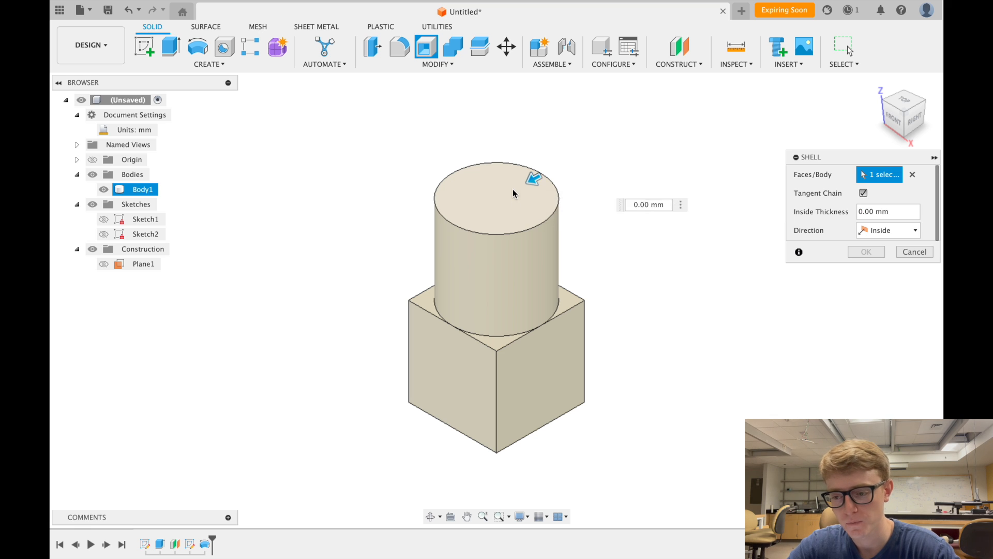
{"action": "left_click_drag", "start_coordinate": [902, 213], "coordinate": [832, 213]}
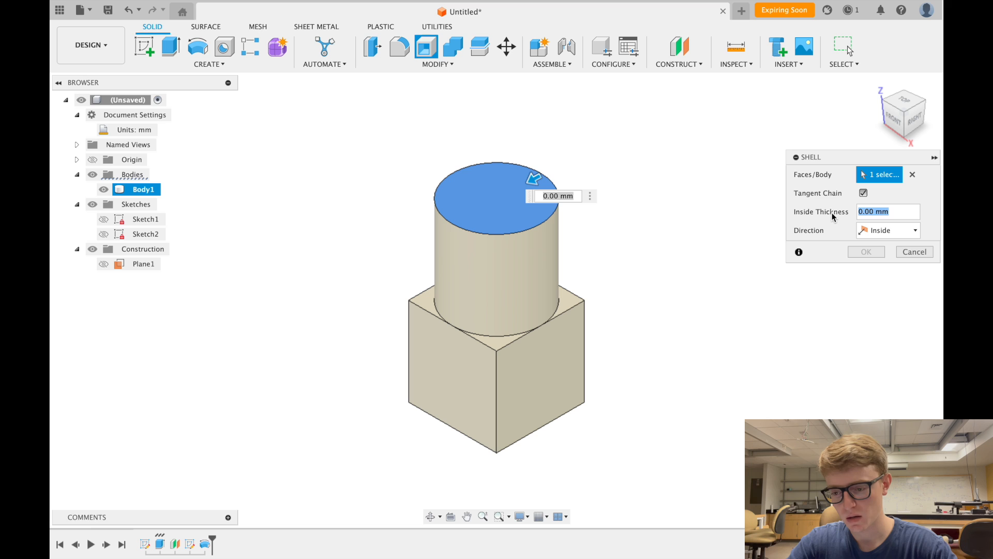
{"action": "type", "text": "3"}
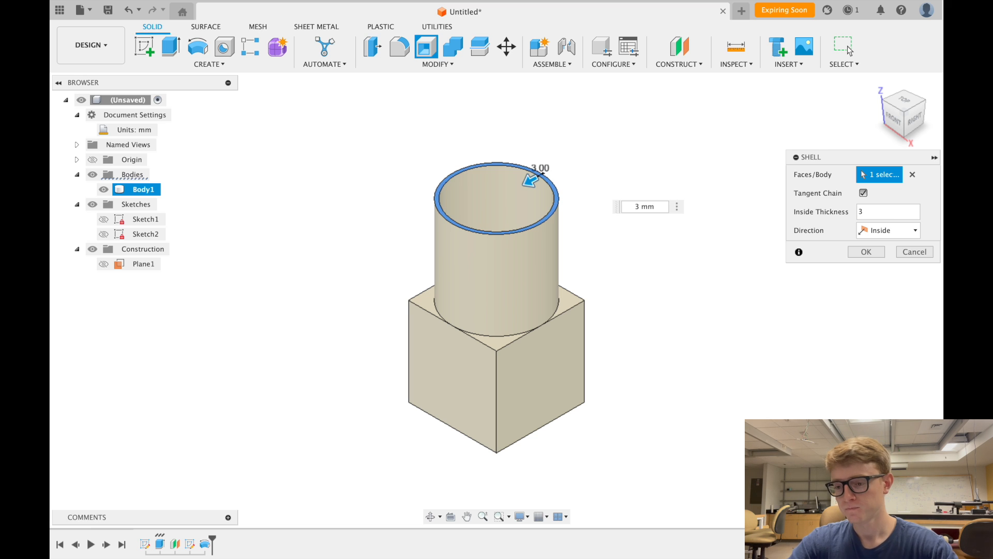
{"action": "left_click", "coordinate": [866, 252]}
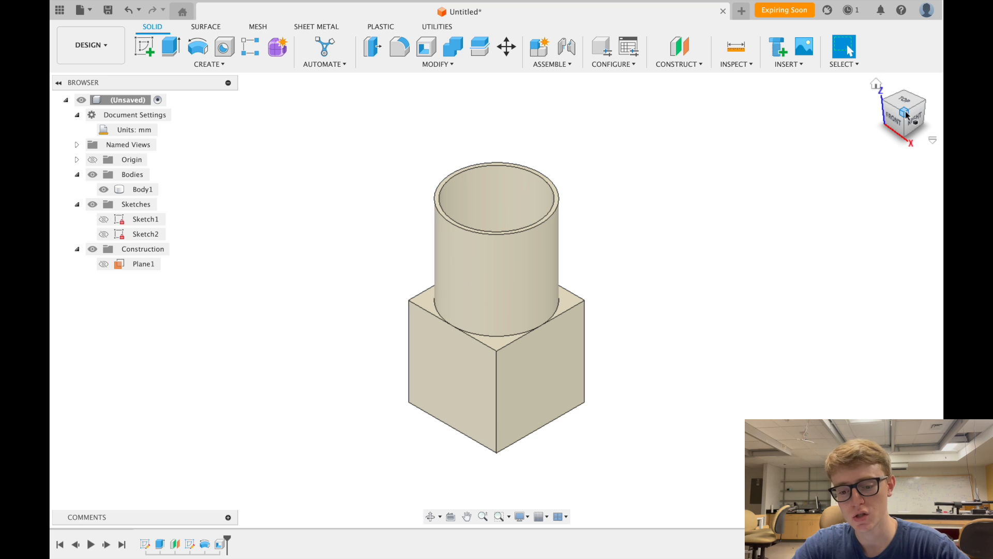
- Orbit and zoom to look down into the hollowed body
{"action": "left_click", "coordinate": [467, 182]}
{"action": "scroll", "coordinate": [467, 182], "scroll_direction": "up", "scroll_amount": 4}
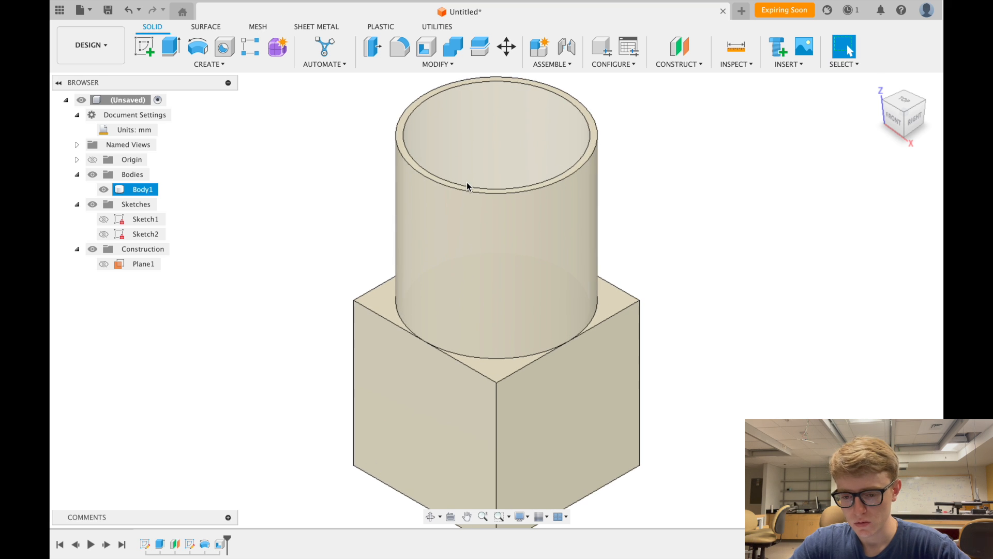
{"action": "scroll", "coordinate": [467, 182], "scroll_direction": "down", "scroll_amount": 2}
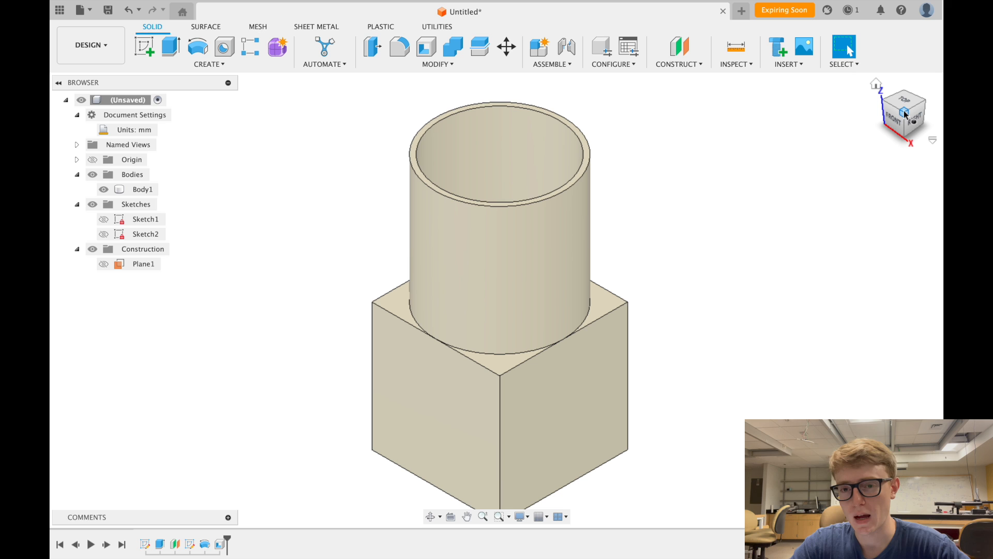
{"action": "mouse_move", "coordinate": [904, 113]}
{"action": "left_mouse_down"}
{"action": "mouse_move", "coordinate": [871, 187]}
{"action": "mouse_move", "coordinate": [818, 126]}
{"action": "left_mouse_up"}
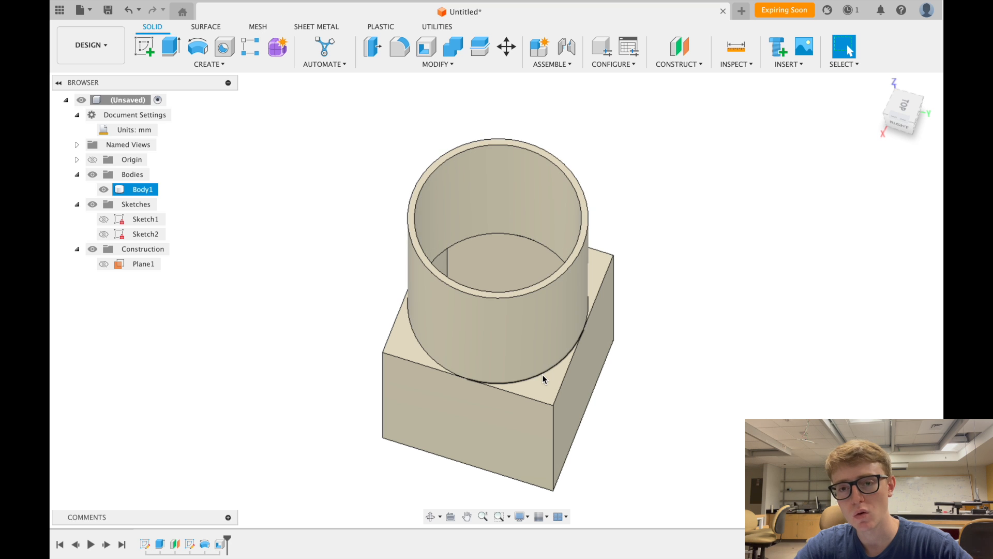
{"action": "mouse_move", "coordinate": [891, 117]}
{"action": "left_mouse_down"}
{"action": "mouse_move", "coordinate": [879, 181]}
{"action": "mouse_move", "coordinate": [879, 132]}
{"action": "left_mouse_up"}
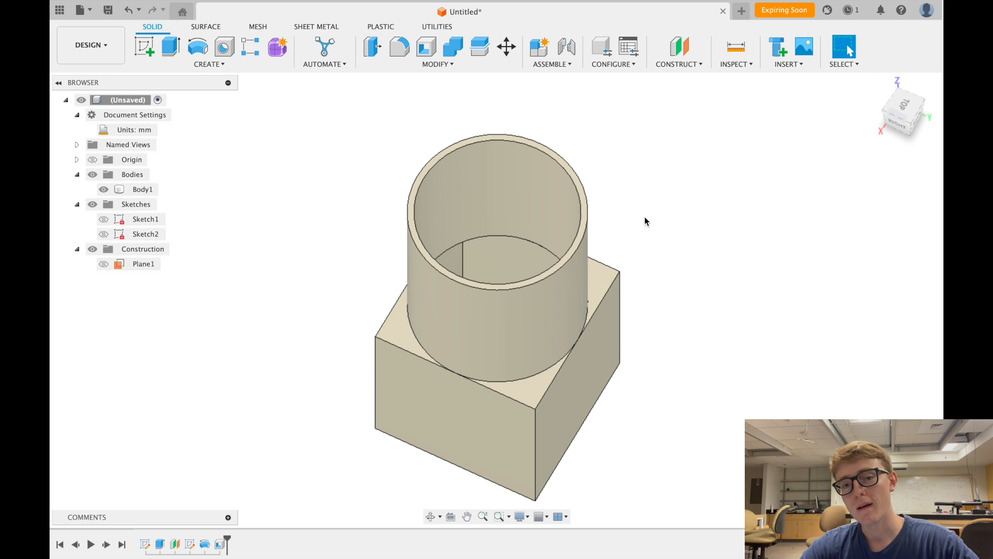
- Clear the selection and undo the shell so the cylinder is solid again
{"action": "scroll", "coordinate": [624, 248], "scroll_direction": "down", "scroll_amount": 2}
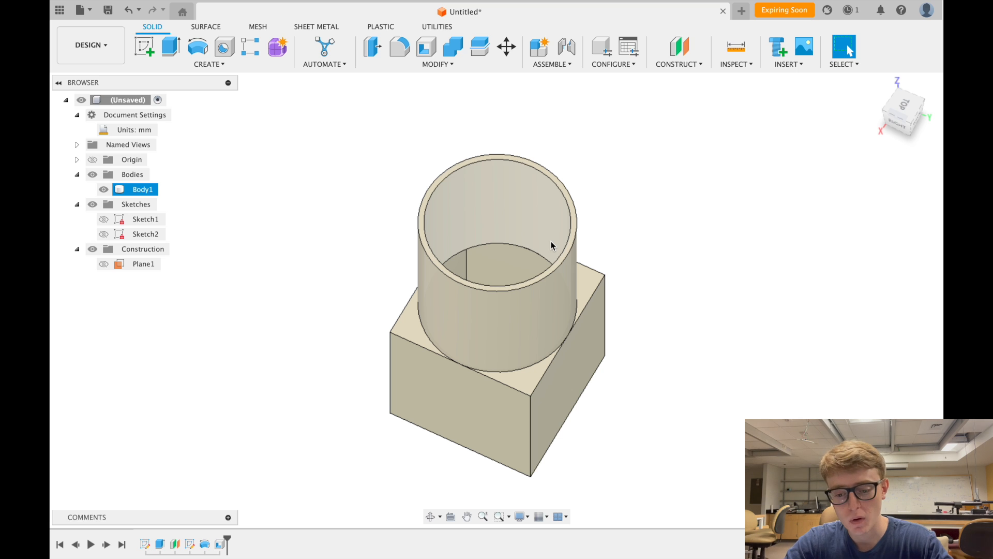
{"action": "left_click", "coordinate": [610, 358]}
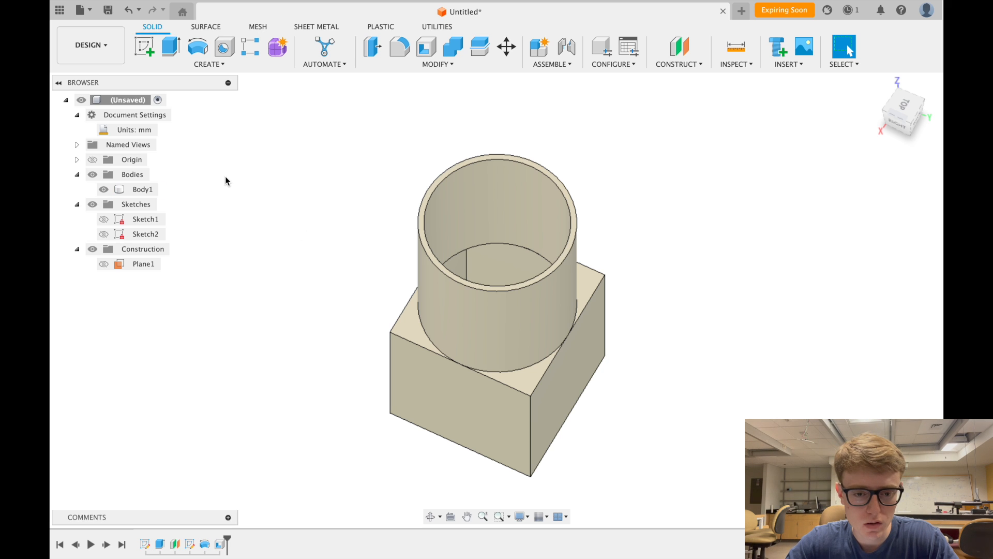
{"action": "left_click", "coordinate": [129, 12]}
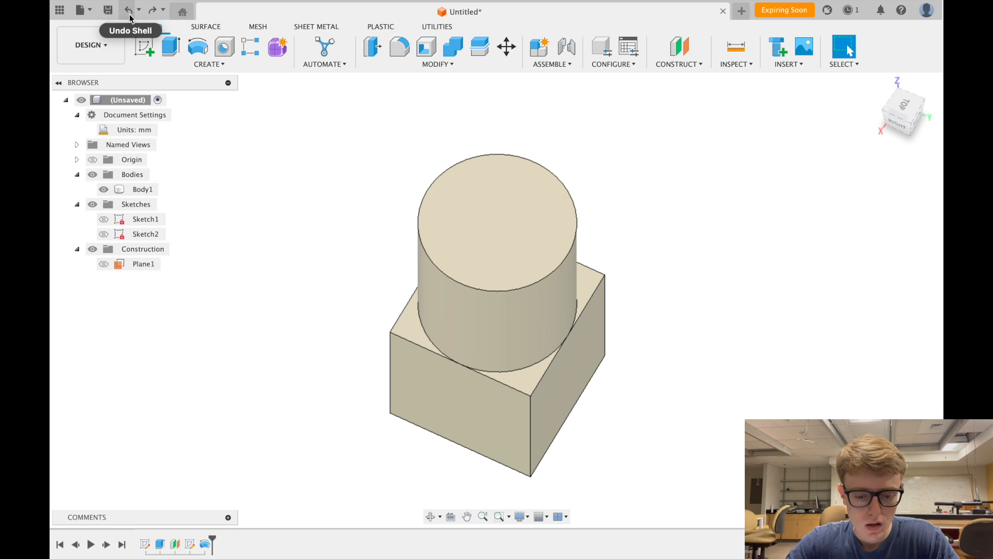
- Edit the revolve so its operation is New Body, making the cylinder Body2
{"action": "double_click", "coordinate": [204, 544]}
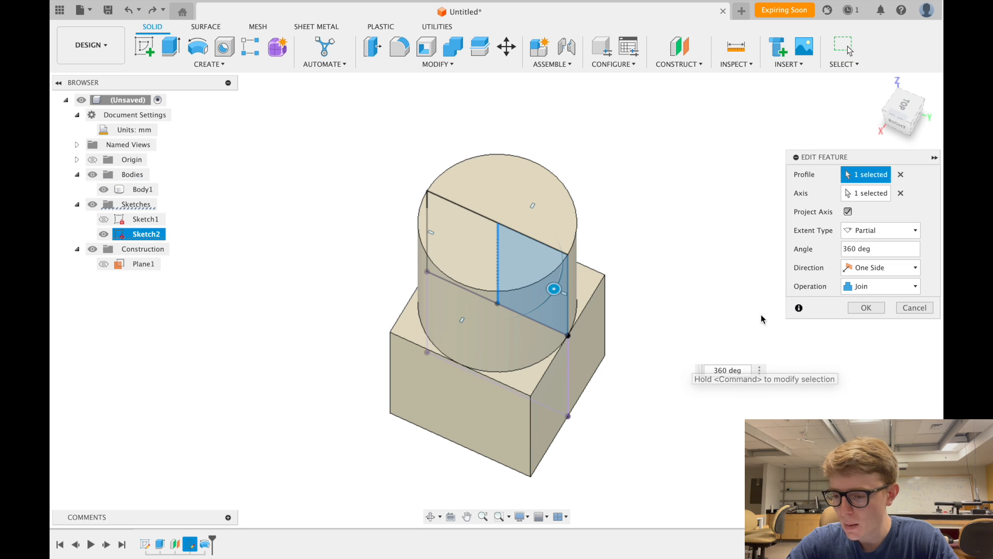
{"action": "left_click", "coordinate": [861, 286]}
{"action": "left_click", "coordinate": [872, 341]}
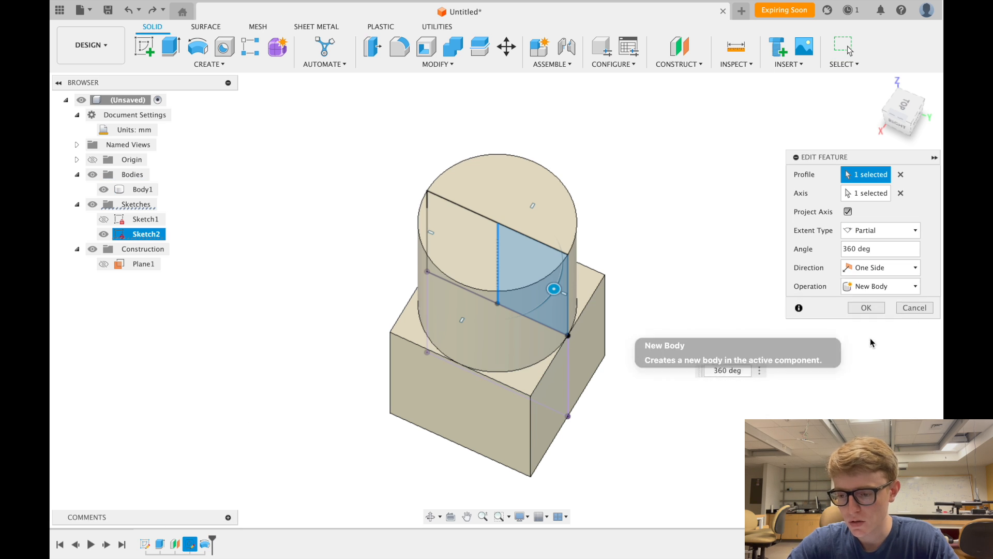
{"action": "left_click", "coordinate": [867, 306]}
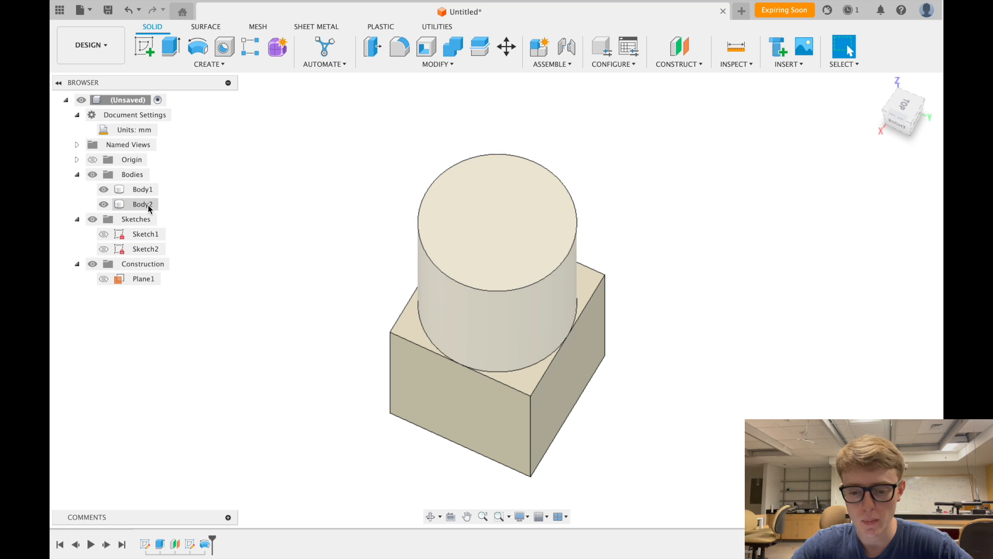
- Select Body2 and Body1 in turn to identify them, then start Shell
{"action": "left_click", "coordinate": [142, 204]}
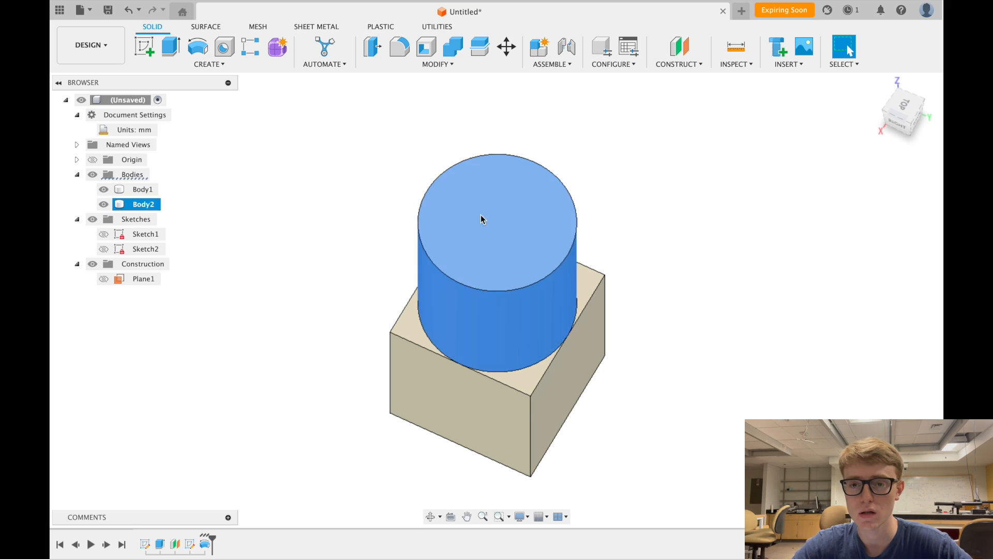
{"action": "left_click", "coordinate": [142, 190]}
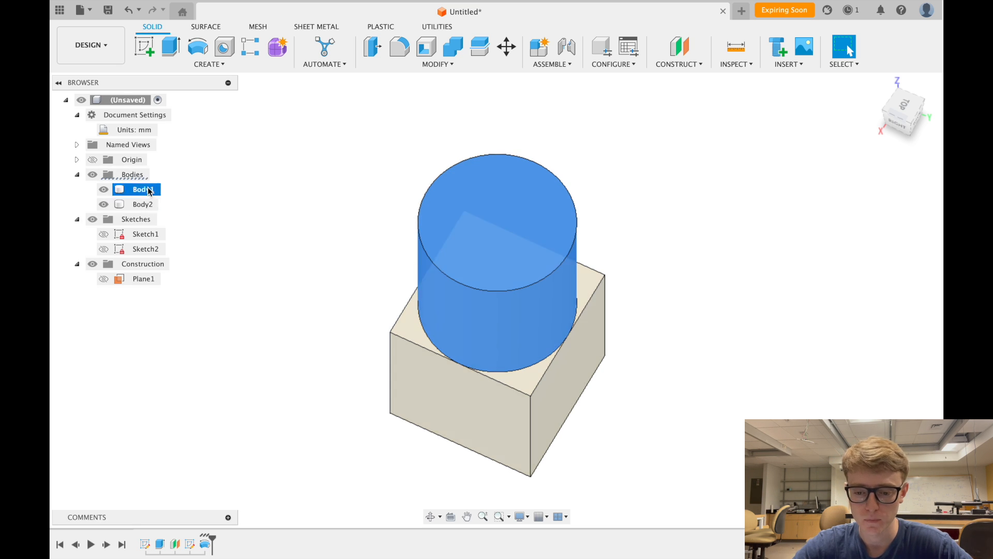
{"action": "left_click", "coordinate": [279, 182]}
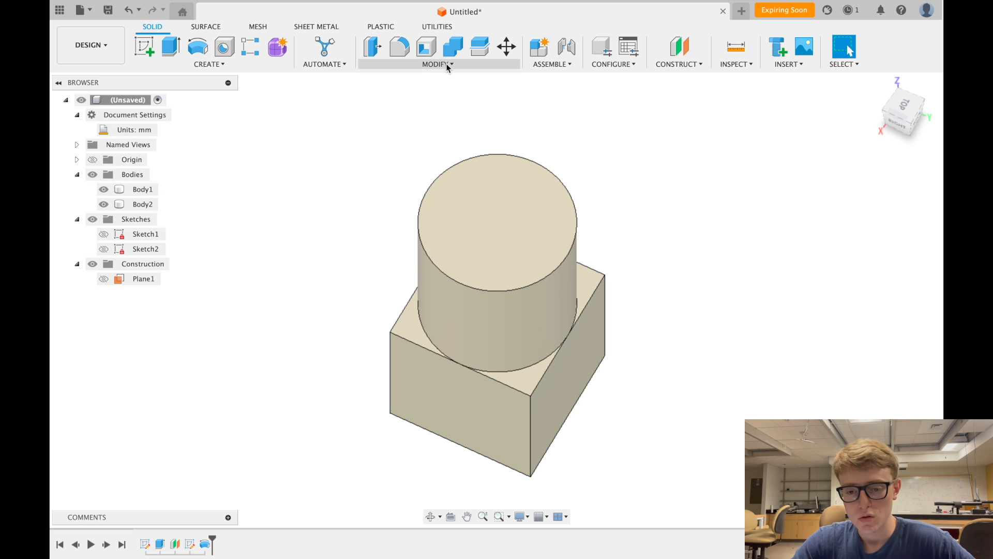
{"action": "left_click", "coordinate": [423, 48]}
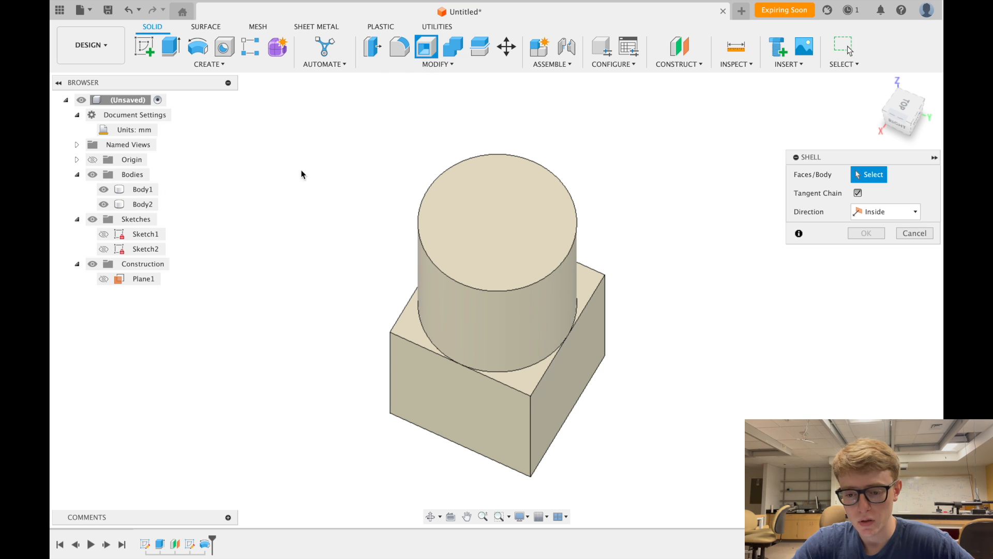
- Shell the cylinder Body2 to 3 mm walls with its top face open
{"action": "left_click", "coordinate": [492, 195]}
{"action": "left_click", "coordinate": [884, 211]}
{"action": "type", "text": "3"}
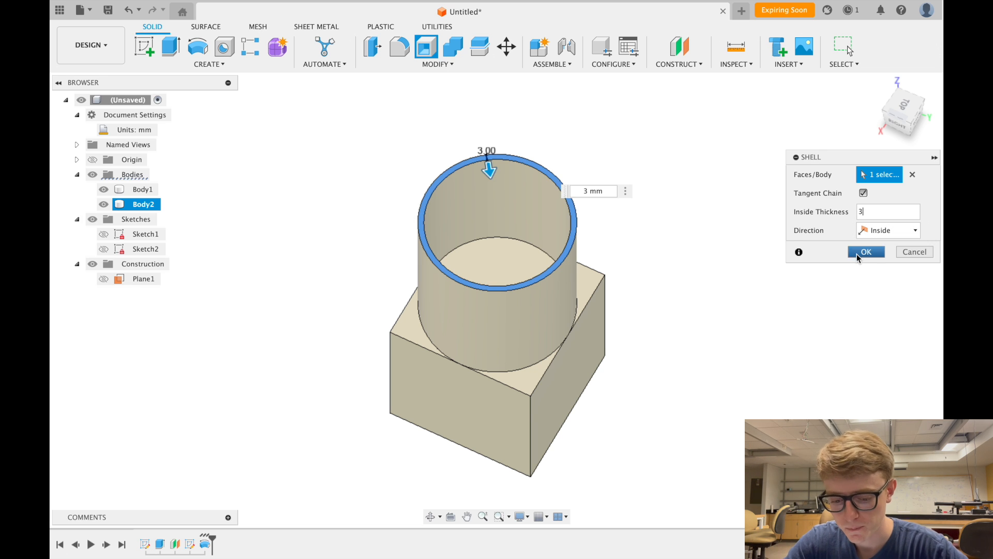
{"action": "left_click", "coordinate": [859, 254]}
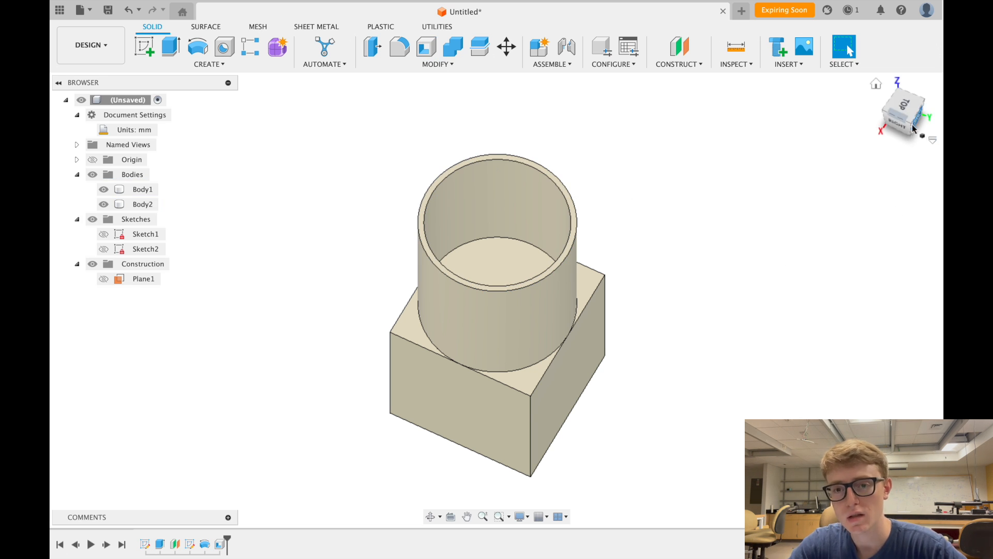
{"action": "left_click_drag", "start_coordinate": [909, 129], "coordinate": [874, 123]}
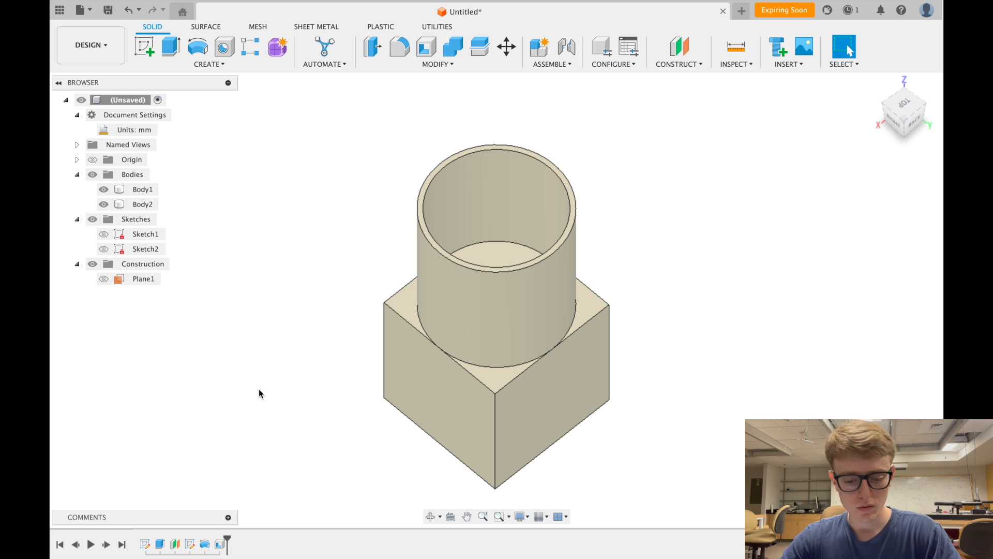
- Delete the Shell feature from the timeline so the cylinder is solid
{"action": "right_click", "coordinate": [220, 545]}
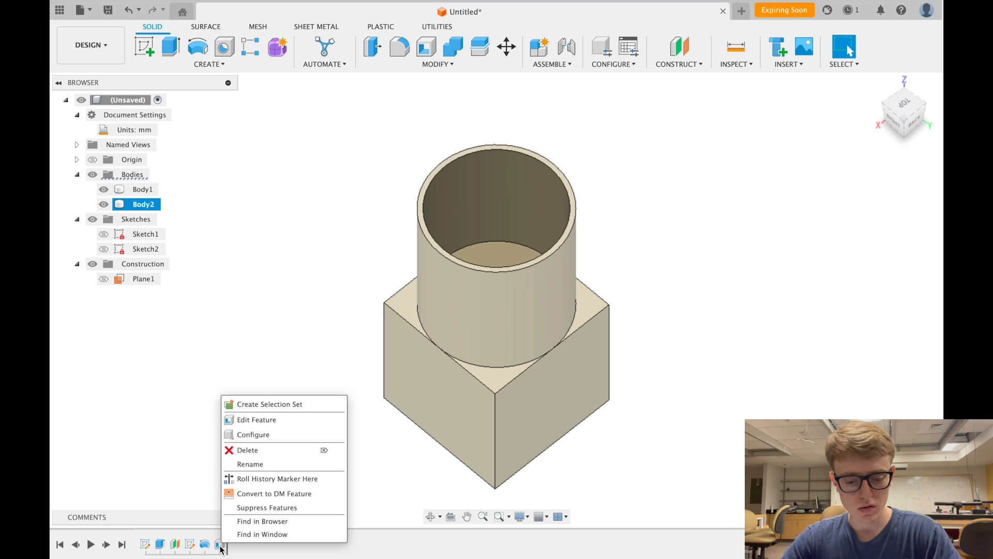
{"action": "left_click", "coordinate": [257, 450]}
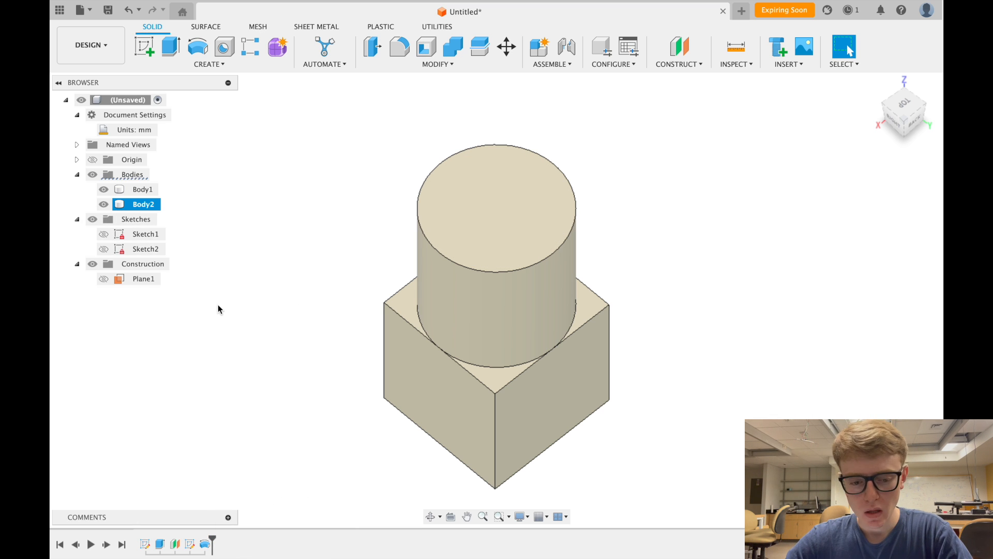
{"action": "scroll", "coordinate": [290, 266], "scroll_direction": "down", "scroll_amount": 2}
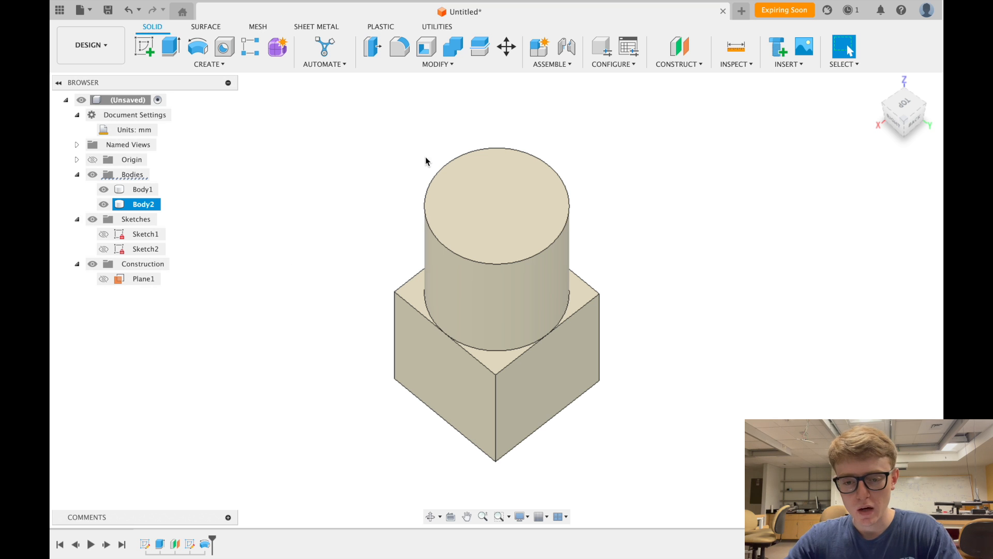
- Start a fillet and select the box's four vertical edges
{"action": "left_click", "coordinate": [444, 66]}
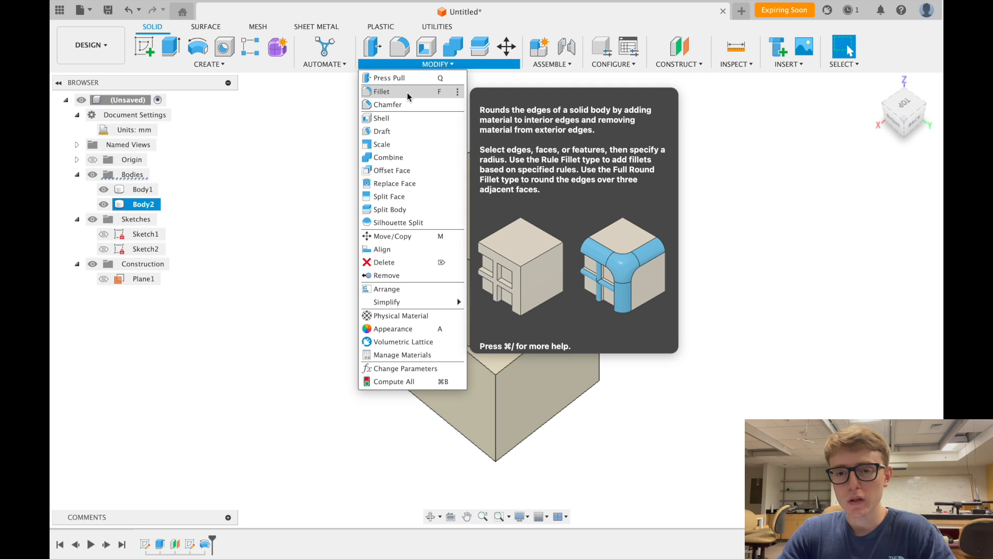
{"action": "left_click", "coordinate": [408, 94]}
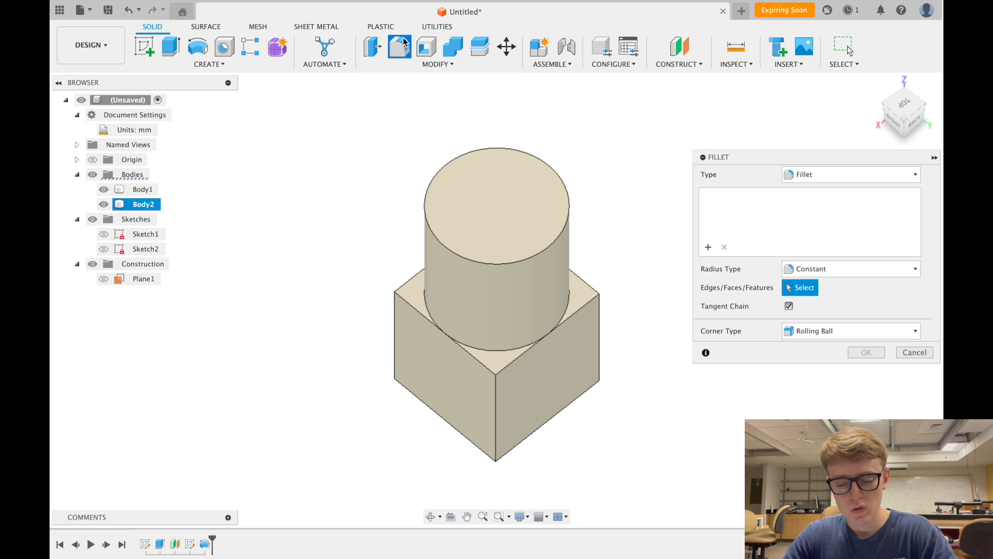
{"action": "left_click", "coordinate": [496, 393]}
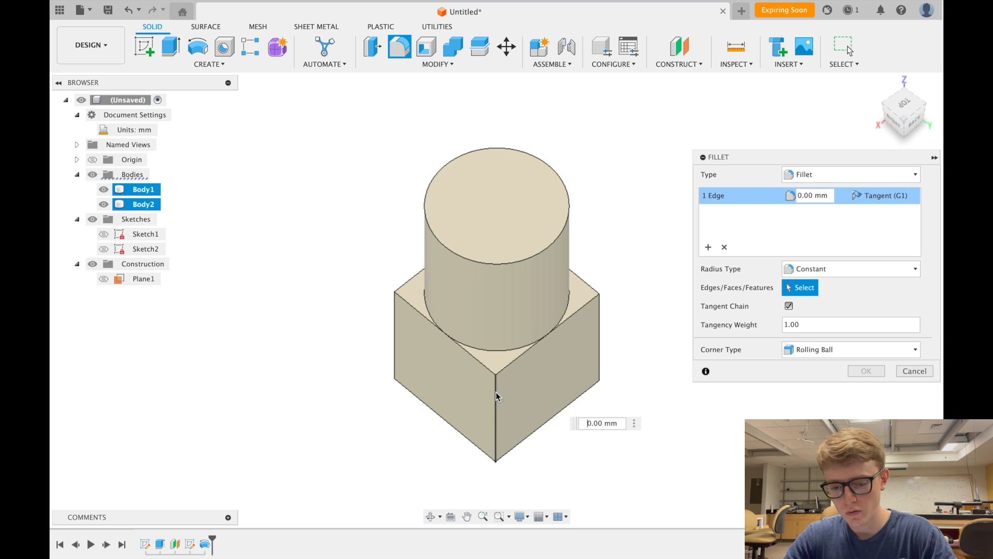
{"action": "left_click", "coordinate": [394, 330]}
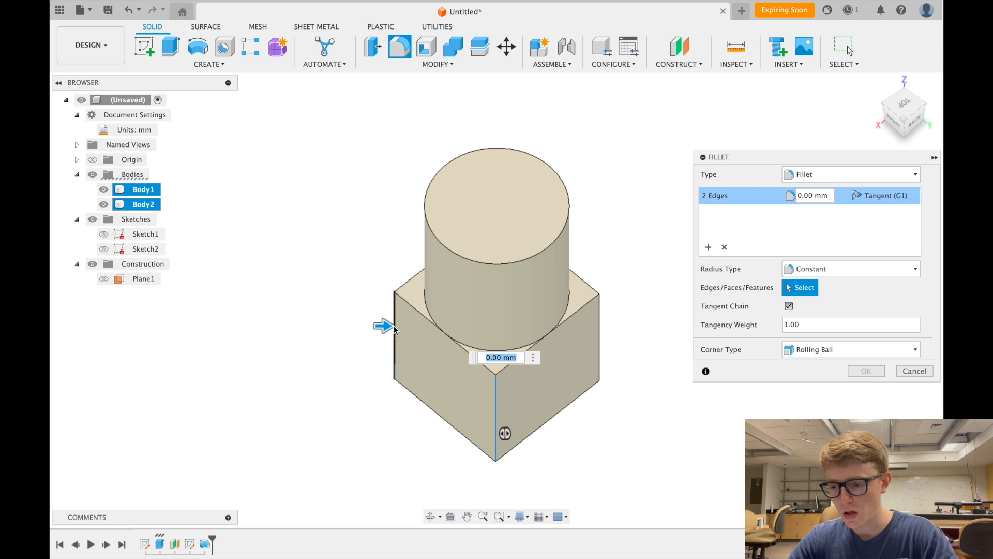
{"action": "left_click", "coordinate": [923, 103]}
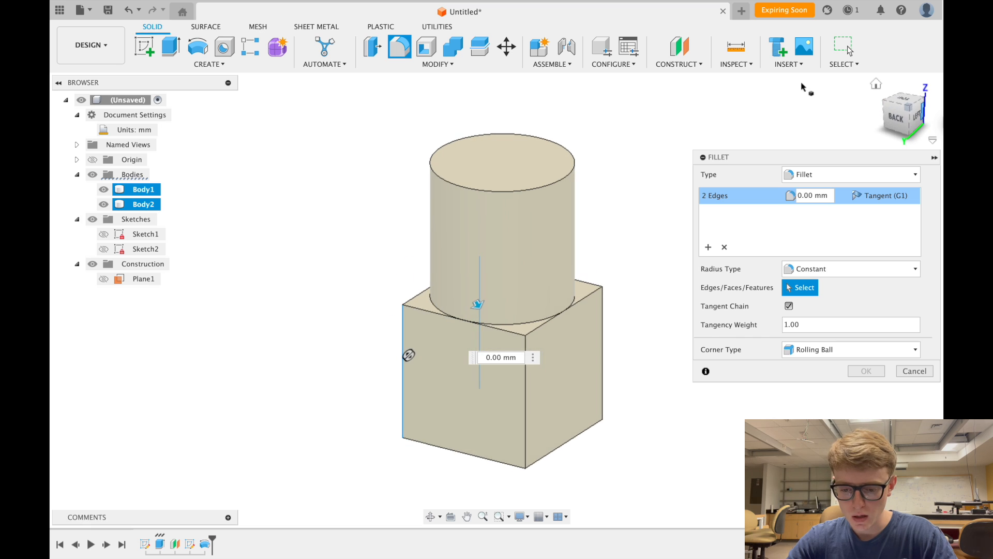
{"action": "left_click", "coordinate": [526, 412]}
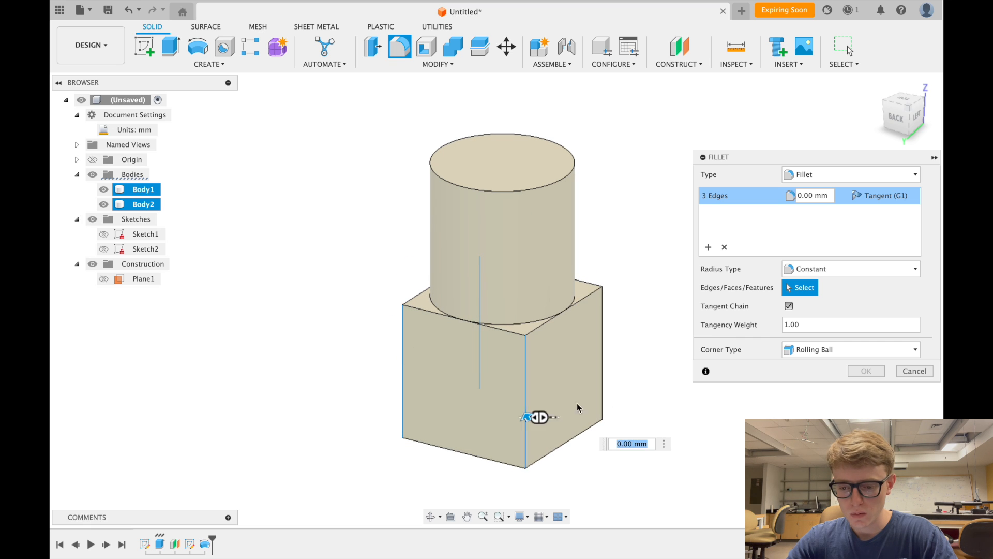
{"action": "left_click", "coordinate": [601, 362]}
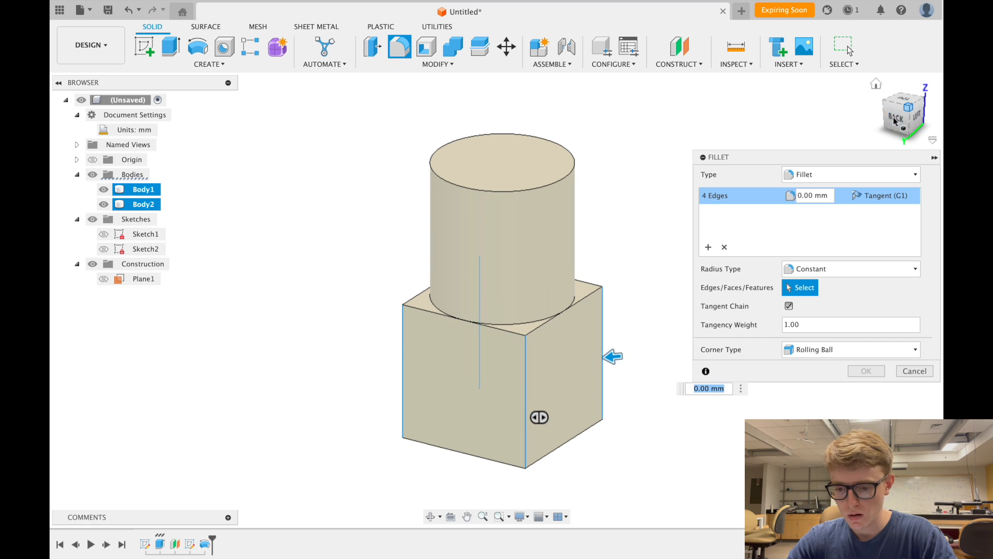
{"action": "left_click", "coordinate": [884, 102]}
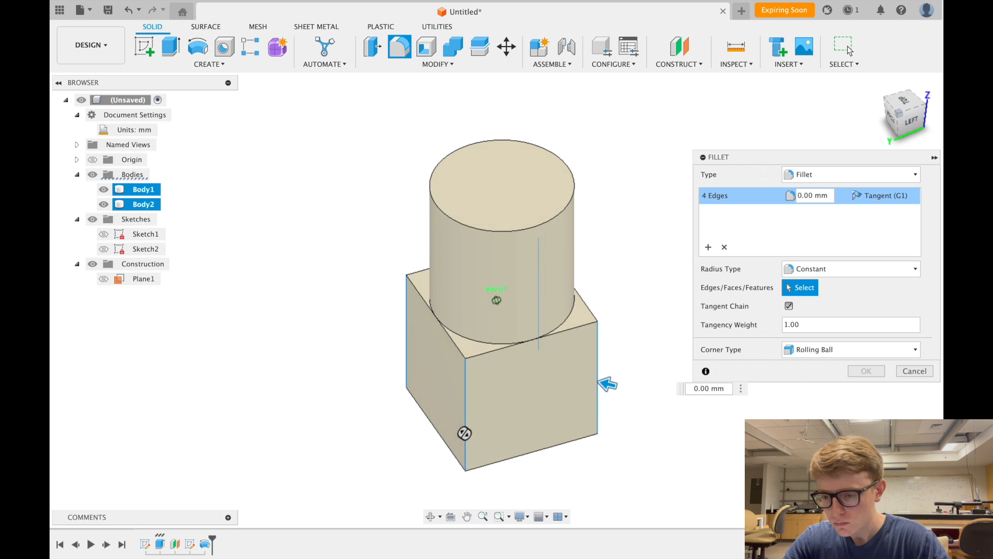
- Set the fillet radius to 5 mm with Rolling Ball corners and apply it
{"action": "left_click", "coordinate": [826, 197]}
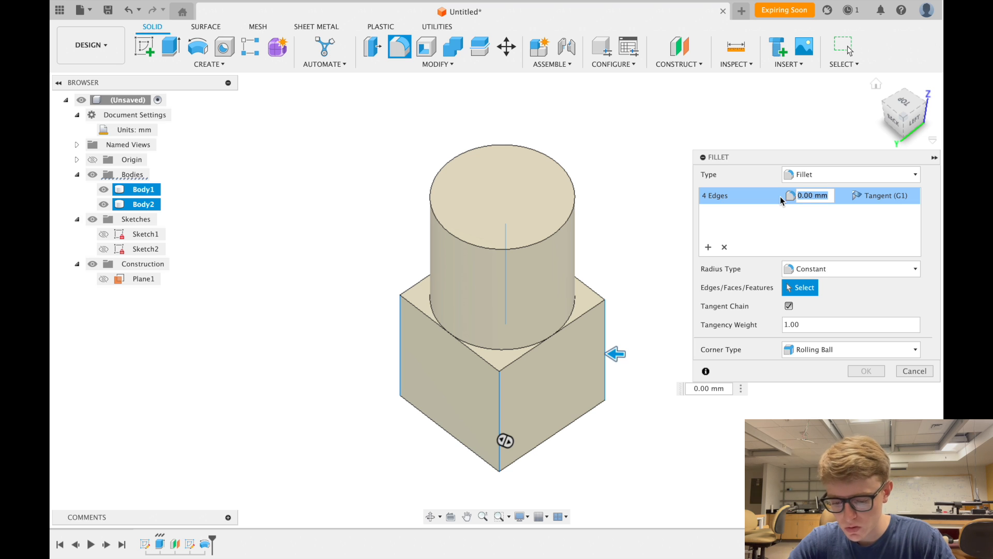
{"action": "type", "text": "5"}
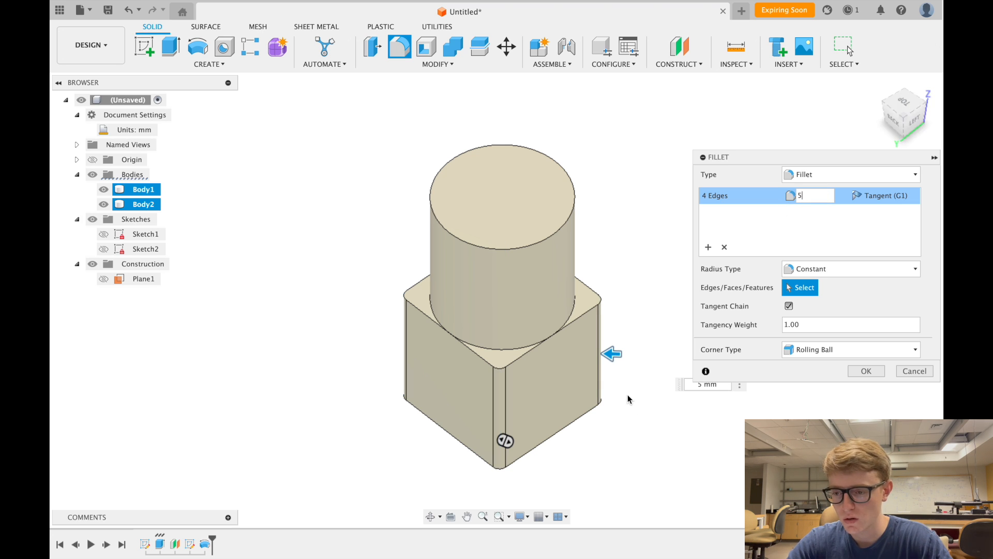
{"action": "left_click", "coordinate": [914, 119]}
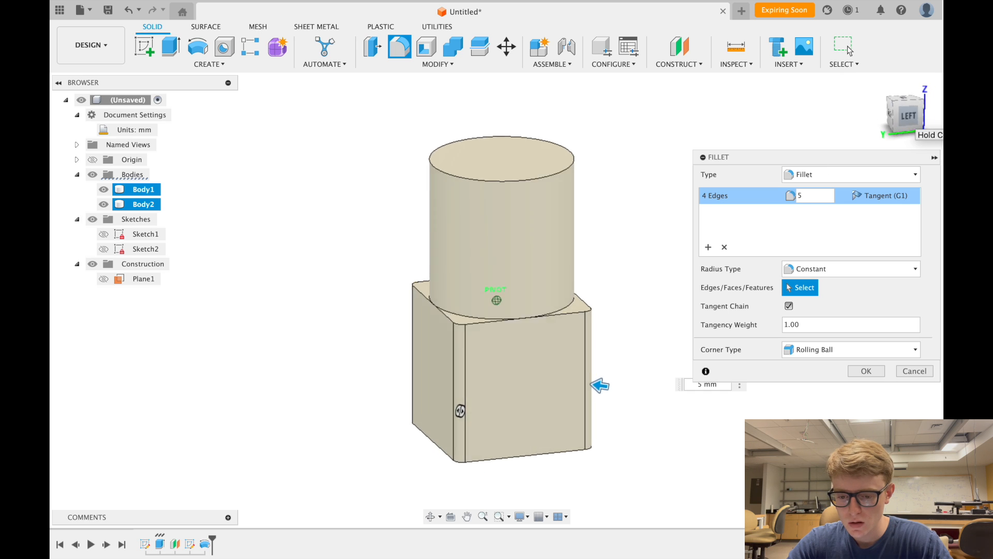
{"action": "left_click_drag", "start_coordinate": [819, 78], "coordinate": [877, 55]}
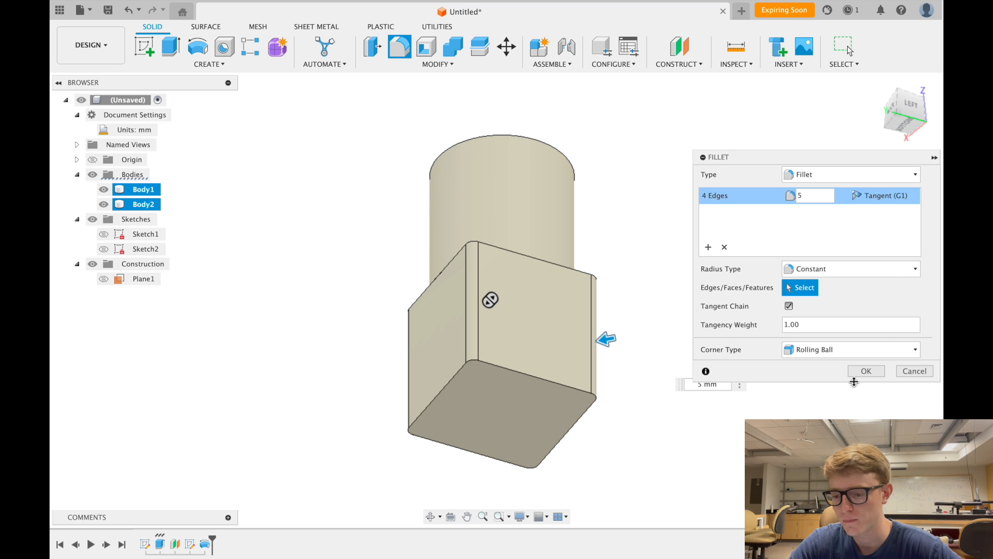
{"action": "left_click", "coordinate": [840, 350]}
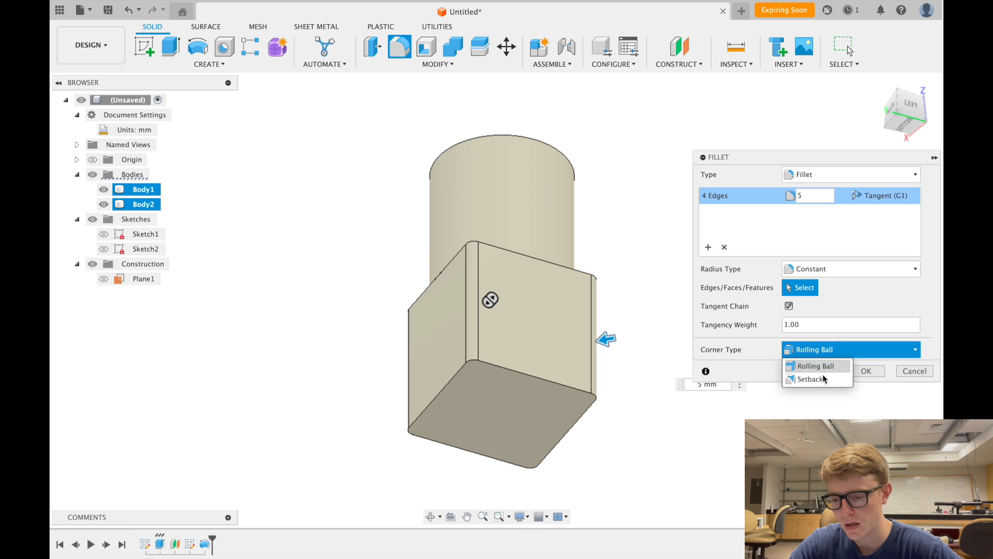
{"action": "left_click", "coordinate": [848, 346]}
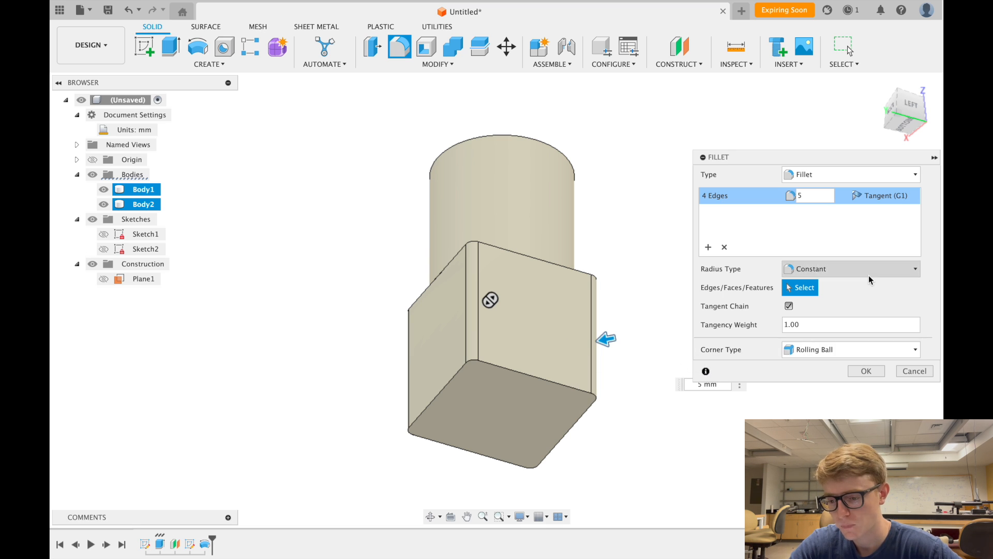
{"action": "left_click", "coordinate": [867, 372]}
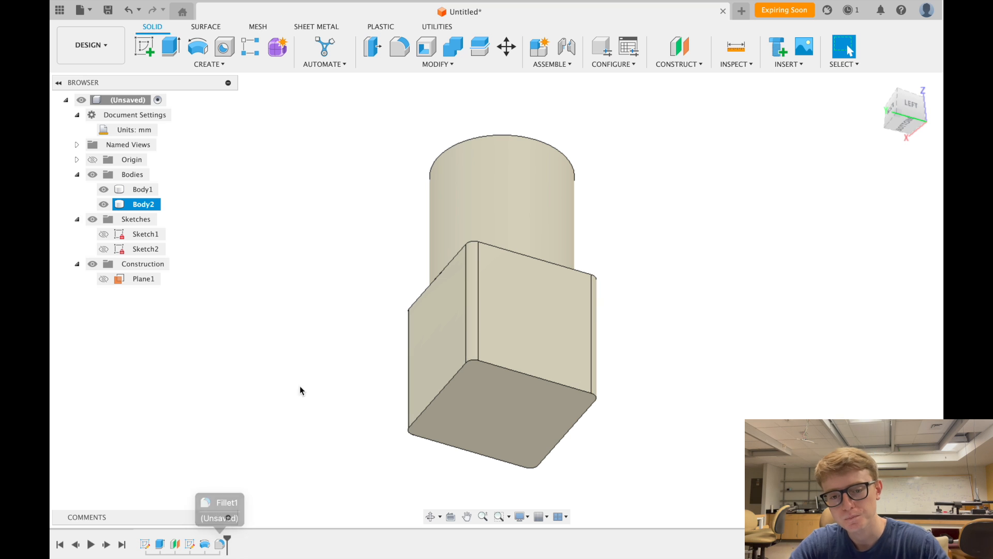
- Start a chamfer on the box's bottom-face edges with a 5 mm distance
{"action": "left_click", "coordinate": [444, 65]}
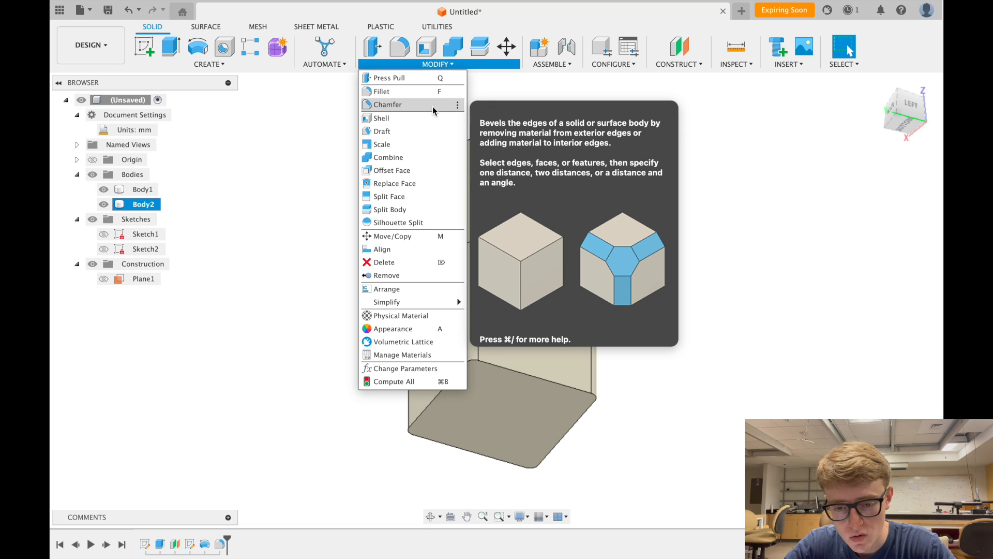
{"action": "left_click", "coordinate": [432, 106]}
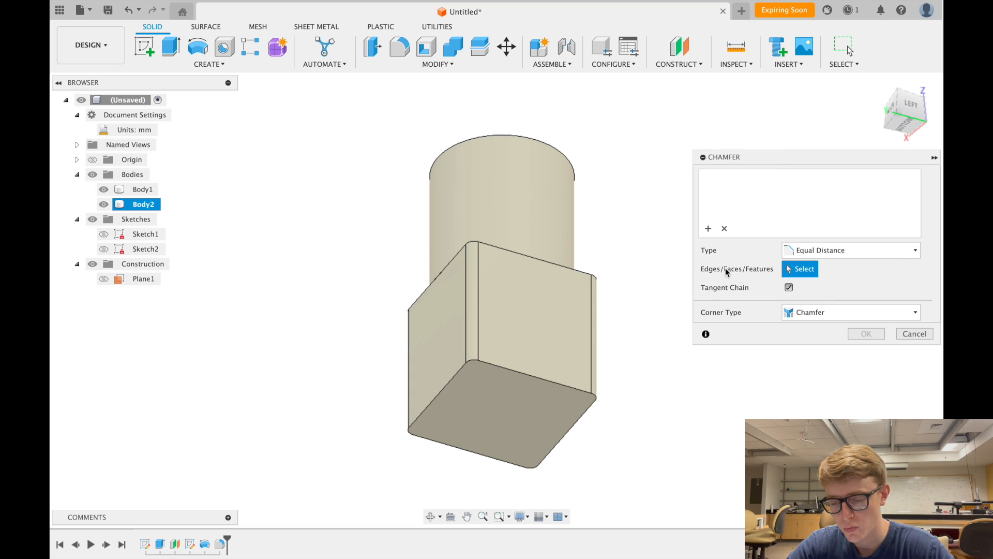
{"action": "left_click", "coordinate": [523, 373]}
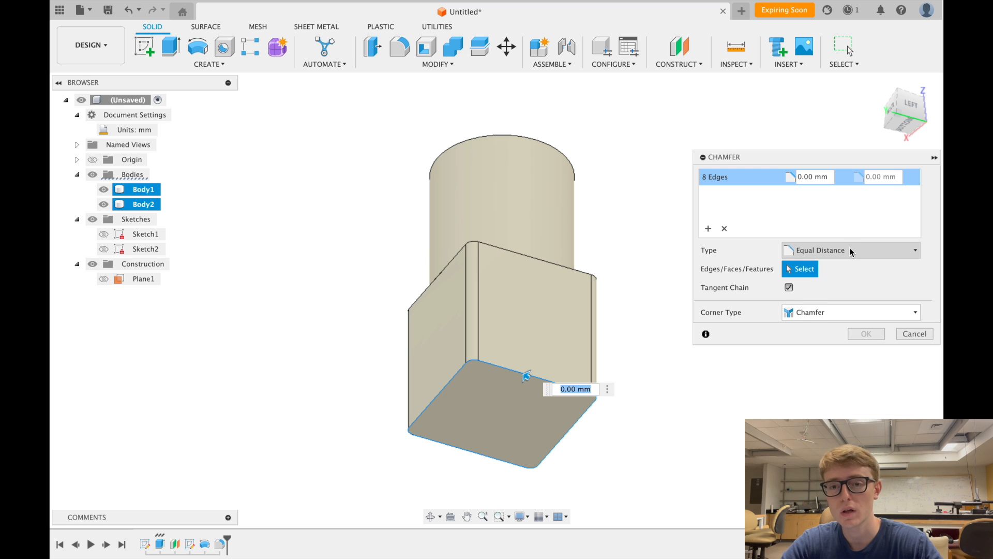
{"action": "left_click", "coordinate": [830, 178]}
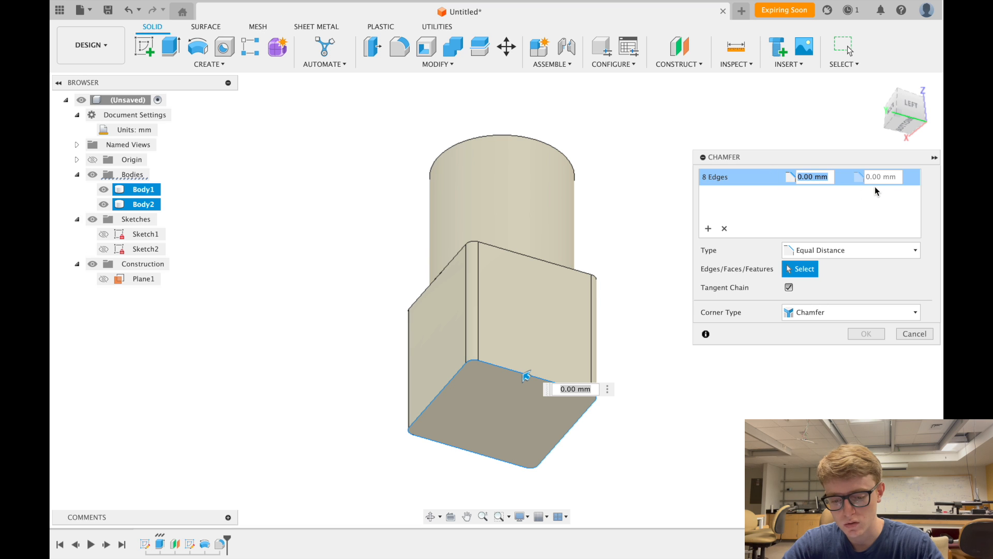
{"action": "type", "text": "5"}
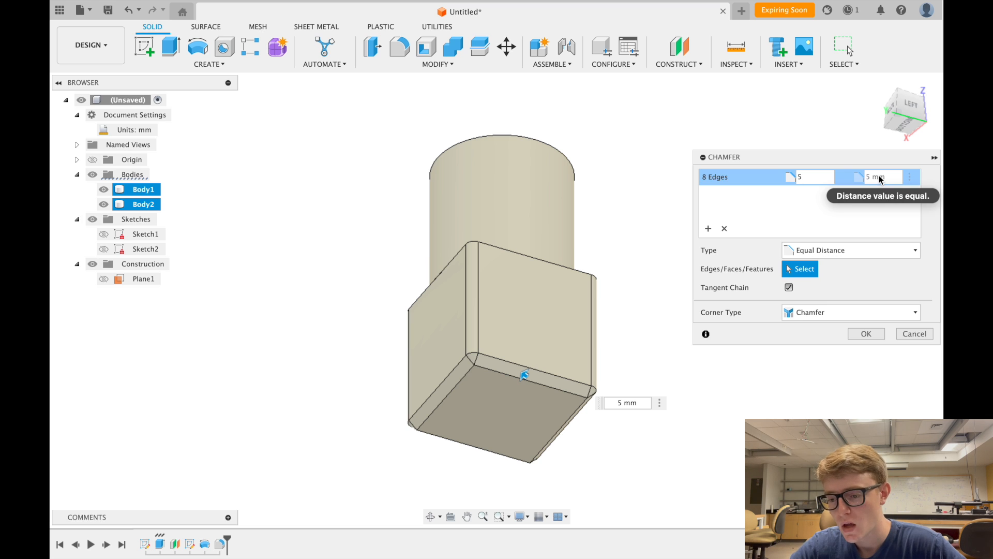
- Try a two-distance chamfer with a 10 mm second distance, then clear it
{"action": "left_click", "coordinate": [868, 251]}
{"action": "left_click", "coordinate": [849, 279]}
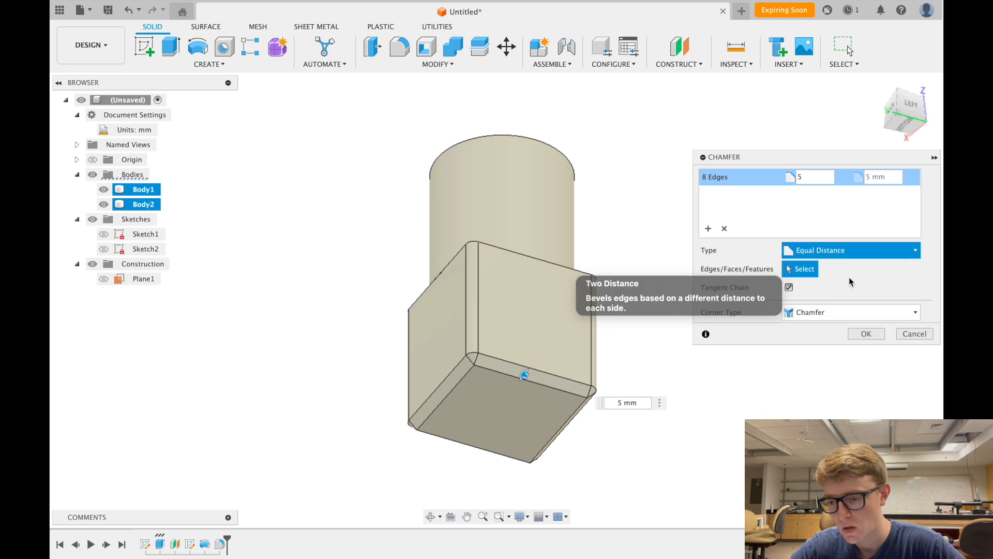
{"action": "left_click", "coordinate": [882, 176]}
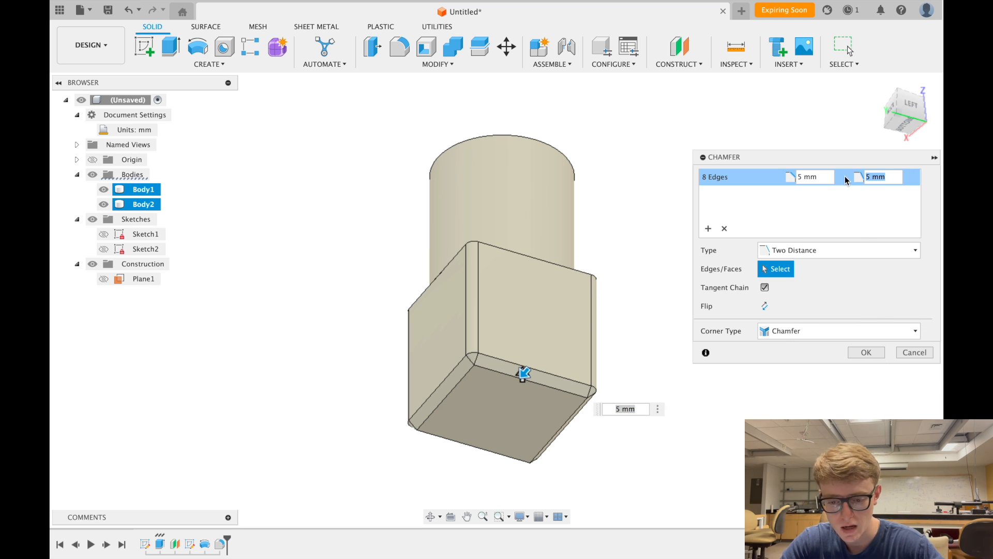
{"action": "type", "text": "10"}
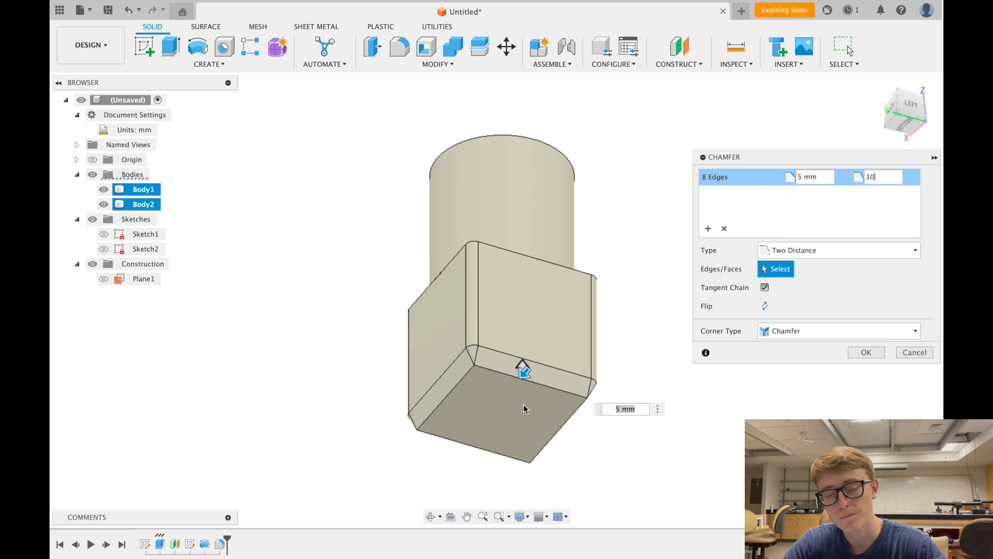
{"action": "scroll", "coordinate": [523, 408], "scroll_direction": "up", "scroll_amount": 5}
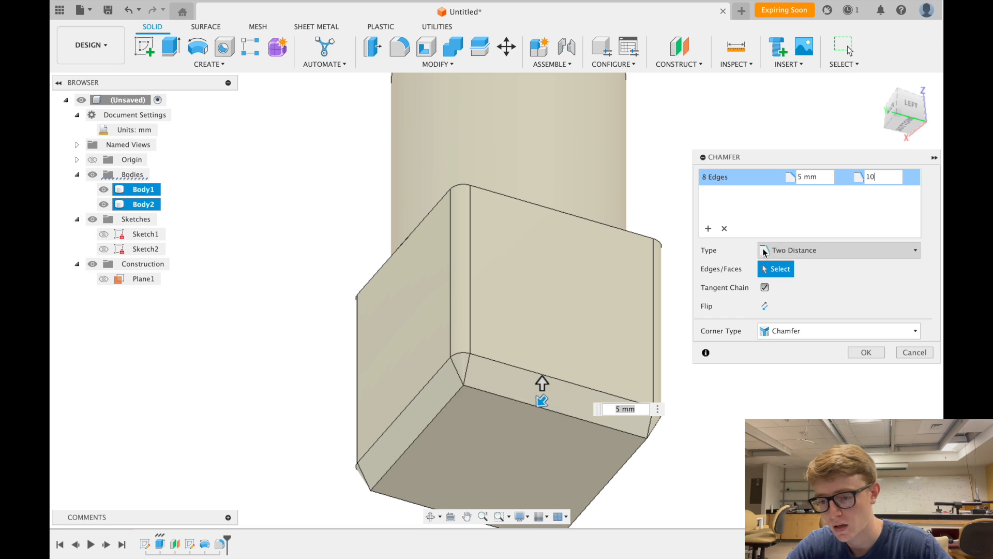
{"action": "key", "text": "BackSpace"}
{"action": "key", "text": "BackSpace"}
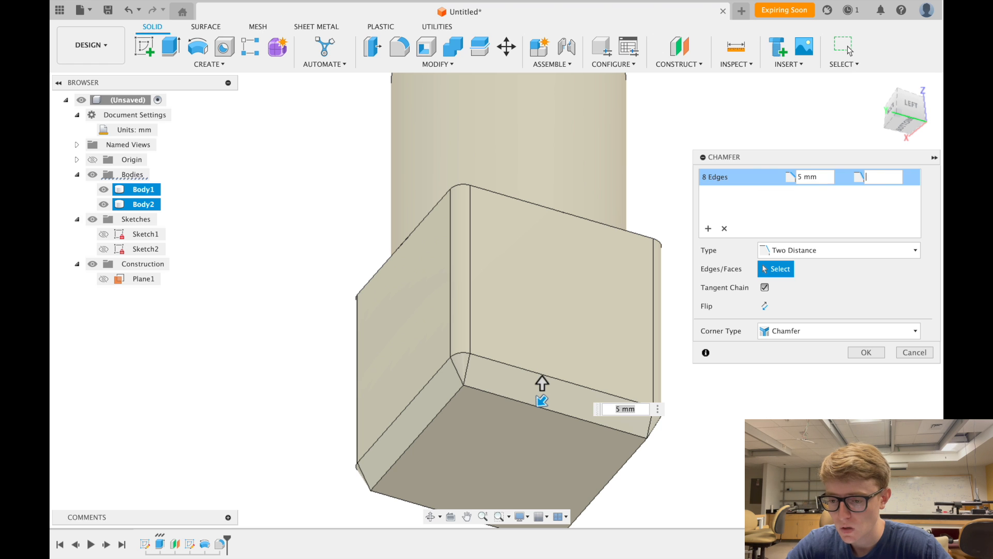
- Switch to Distance and Angle at 45 deg, keep plain chamfer corners, and apply
{"action": "left_click", "coordinate": [849, 250]}
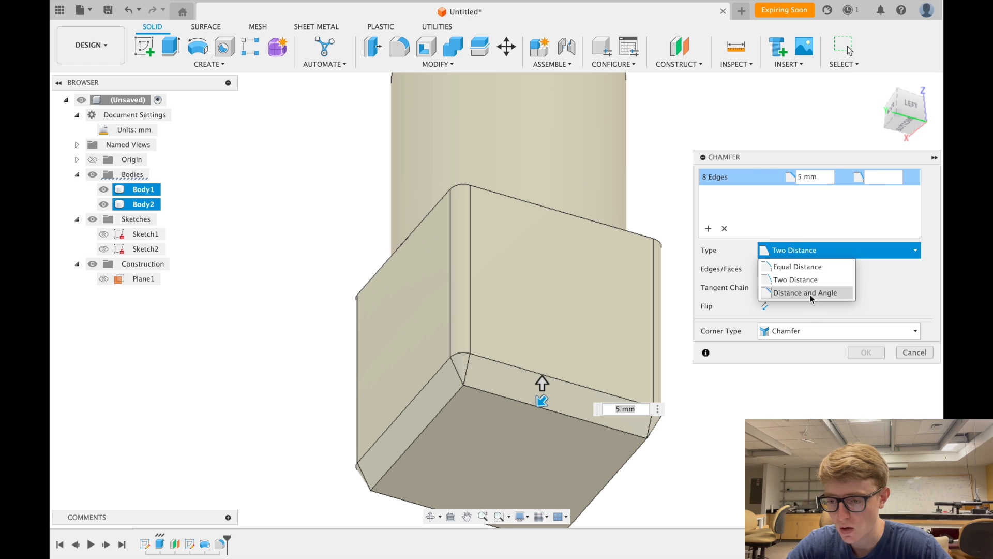
{"action": "left_click", "coordinate": [811, 290]}
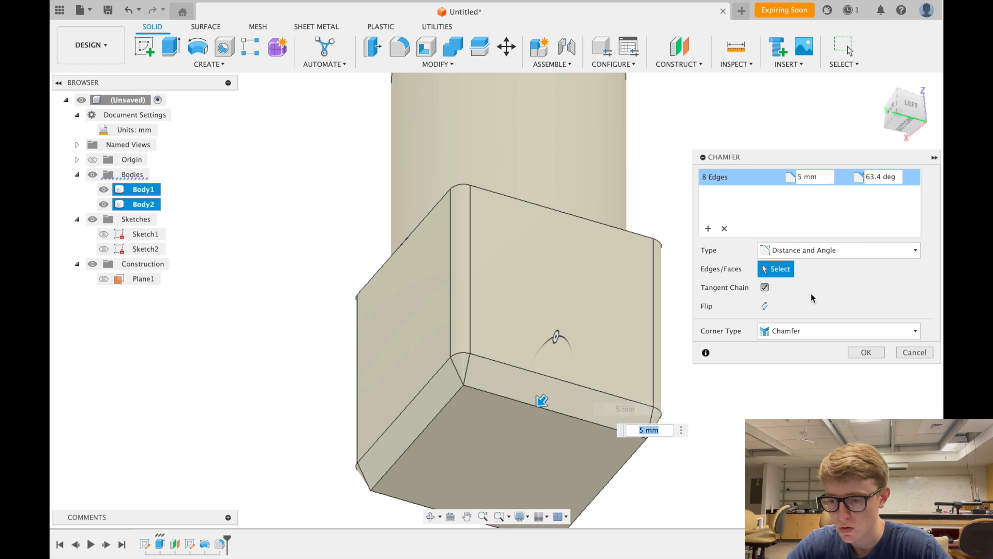
{"action": "left_click", "coordinate": [896, 177]}
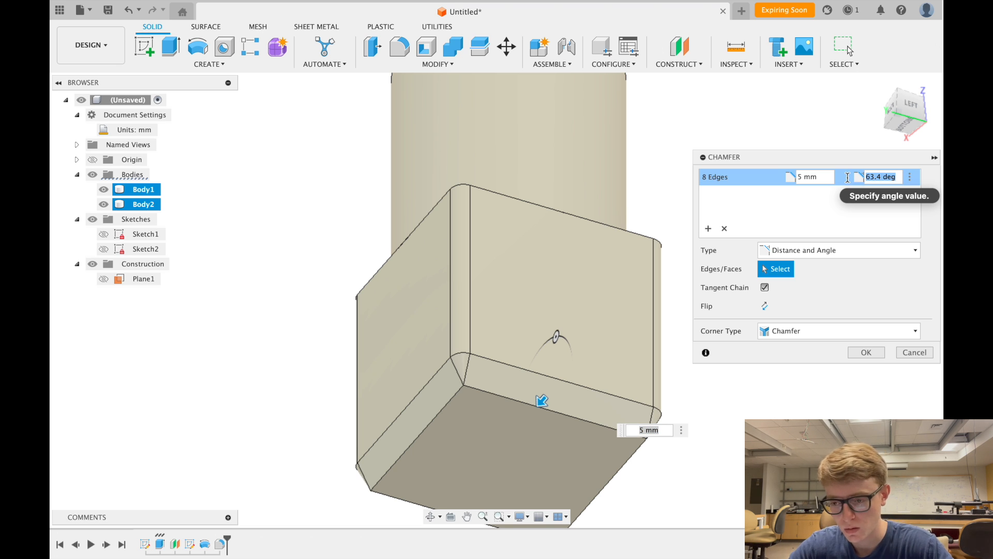
{"action": "type", "text": "45"}
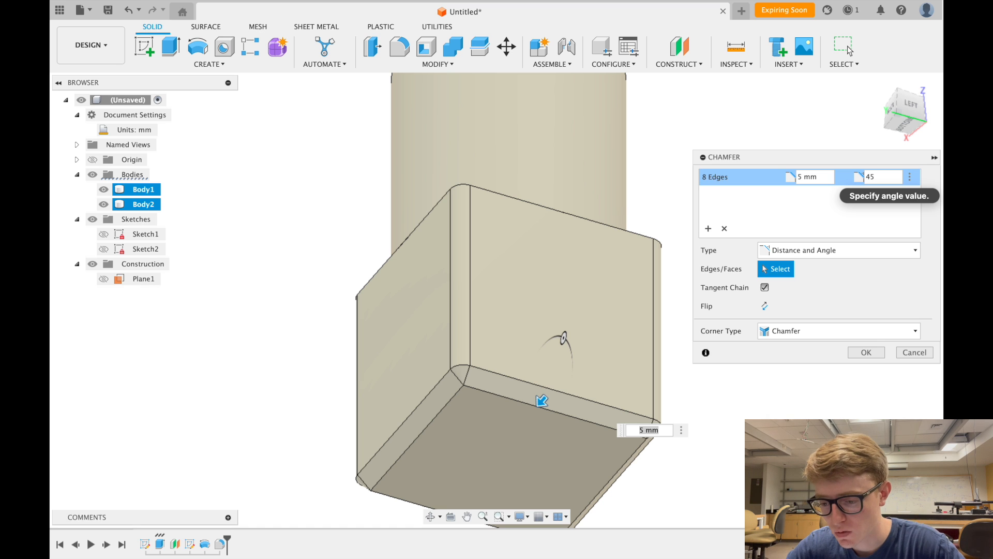
{"action": "left_click", "coordinate": [870, 329]}
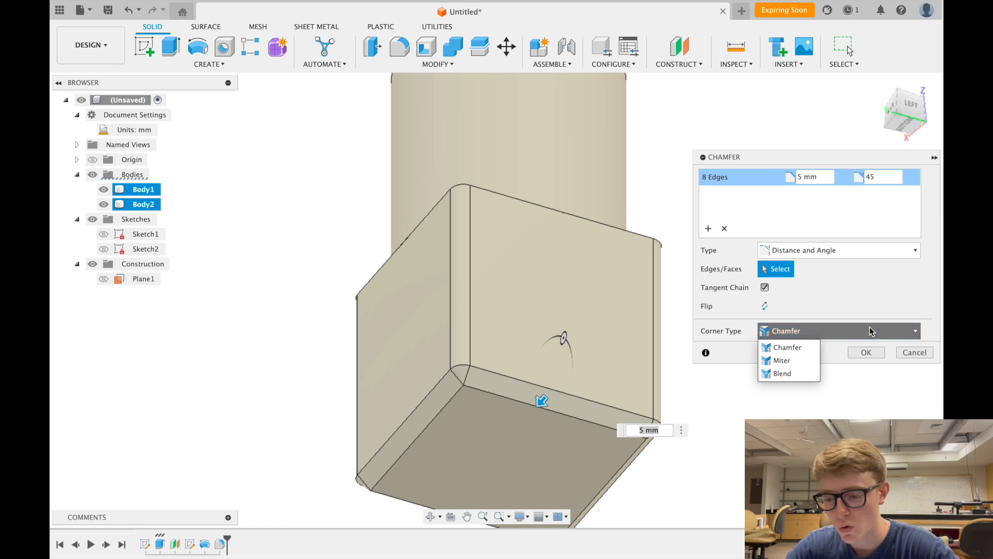
{"action": "left_click", "coordinate": [870, 329]}
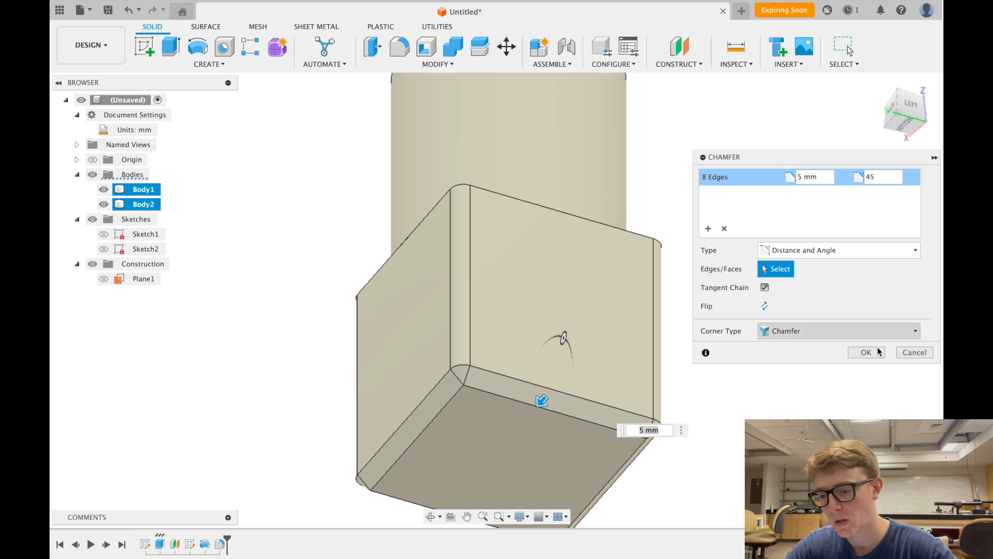
{"action": "left_click", "coordinate": [866, 353]}
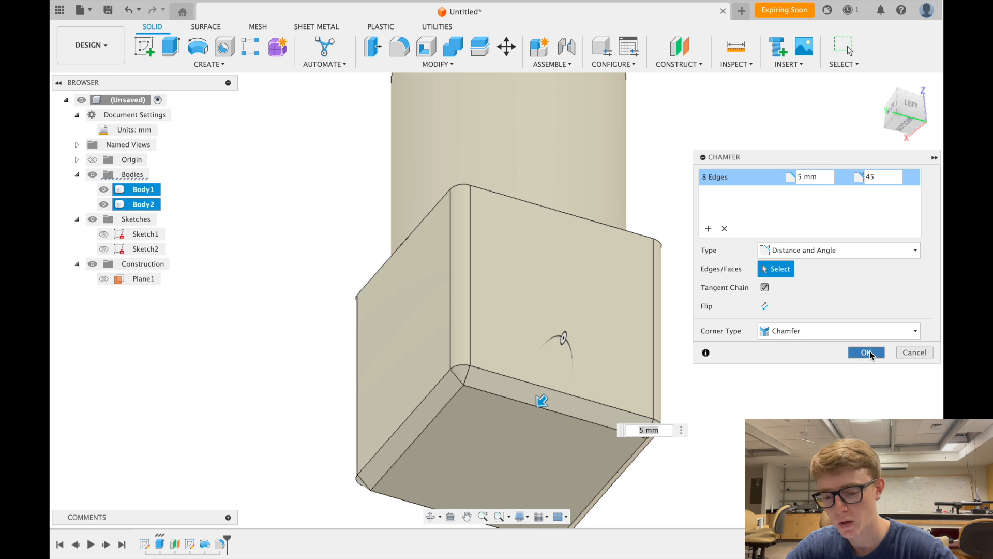
{"action": "scroll", "coordinate": [810, 361], "scroll_direction": "down", "scroll_amount": 2}
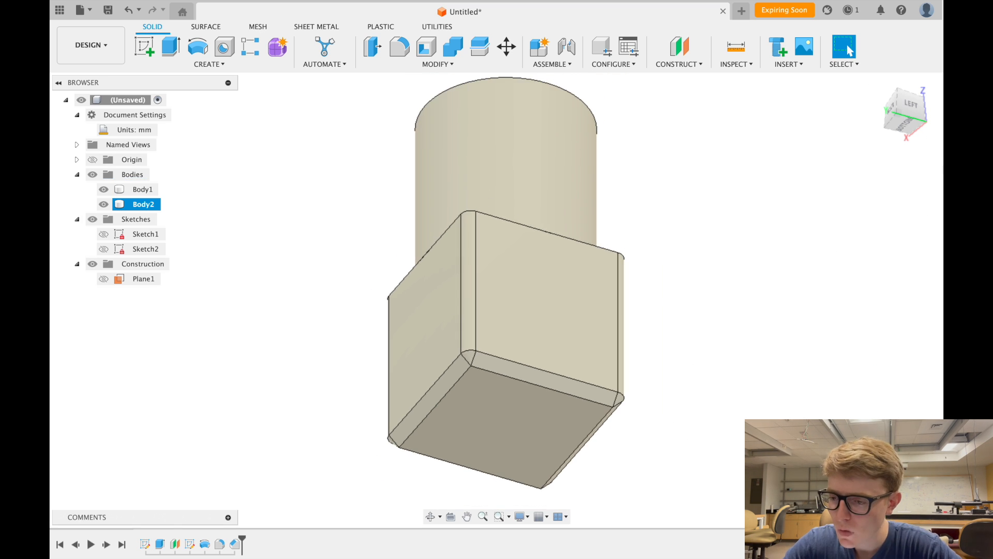
- Reset to the home view and open the Solid CREATE dropdown listing Sweep and Loft
{"action": "left_click", "coordinate": [876, 87]}
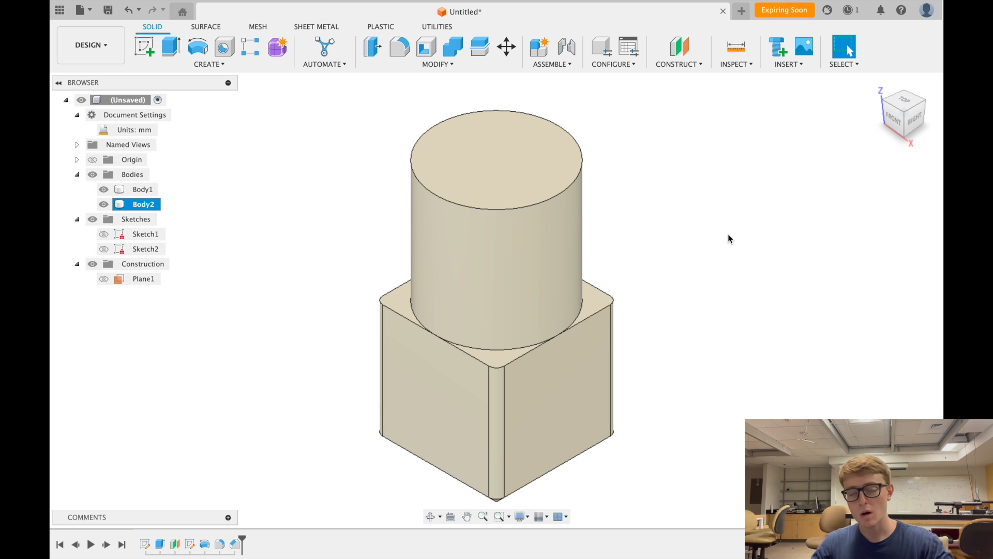
{"action": "scroll", "coordinate": [727, 234], "scroll_direction": "down", "scroll_amount": 2}
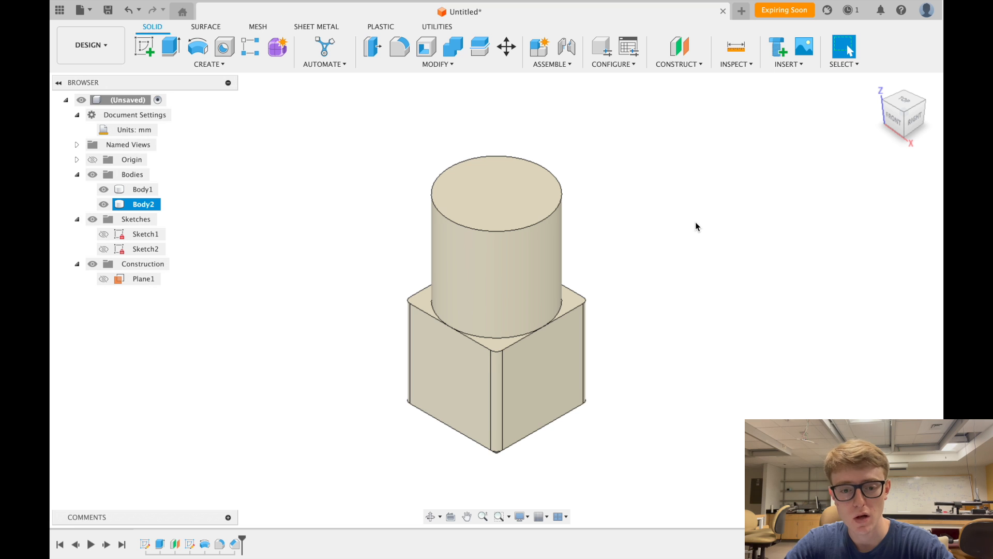
{"action": "scroll", "coordinate": [695, 222], "scroll_direction": "down", "scroll_amount": 3}
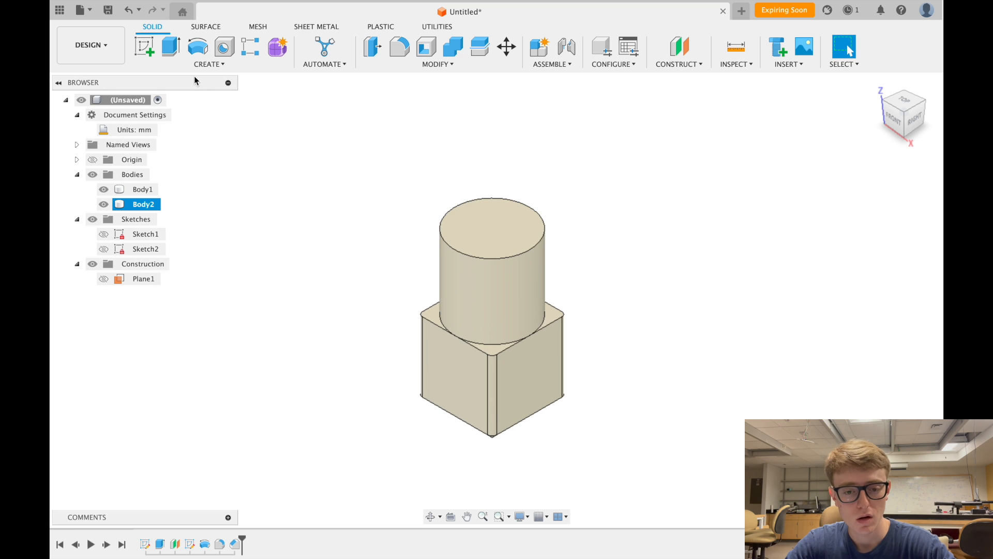
{"action": "left_click", "coordinate": [216, 66]}
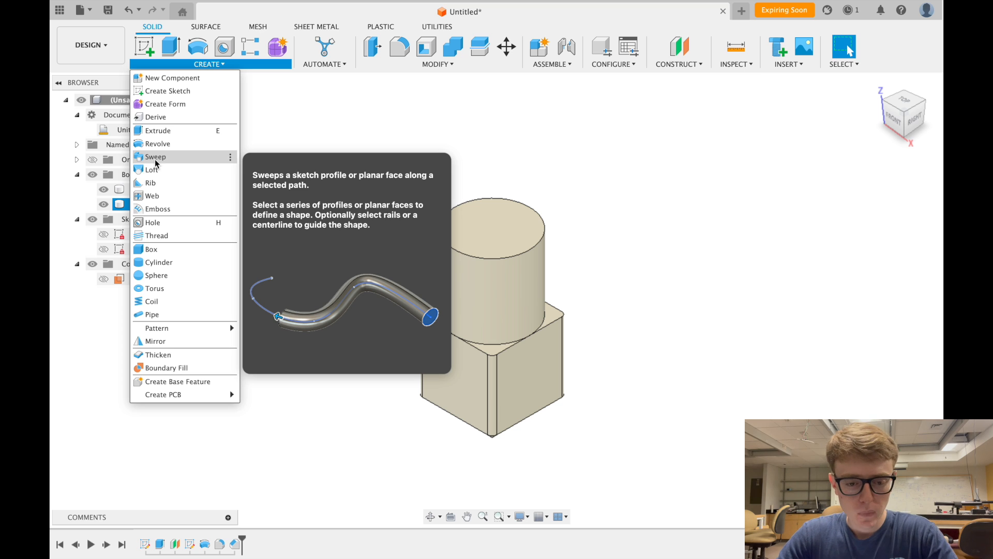
{"action": "left_click", "coordinate": [279, 127]}
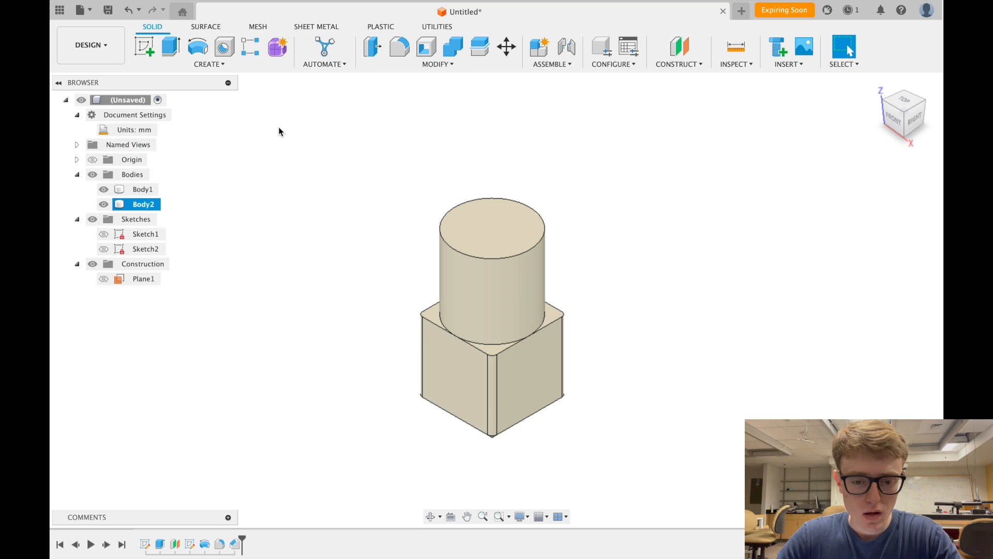
{"action": "left_click", "coordinate": [208, 64]}
{"action": "left_click", "coordinate": [193, 161]}
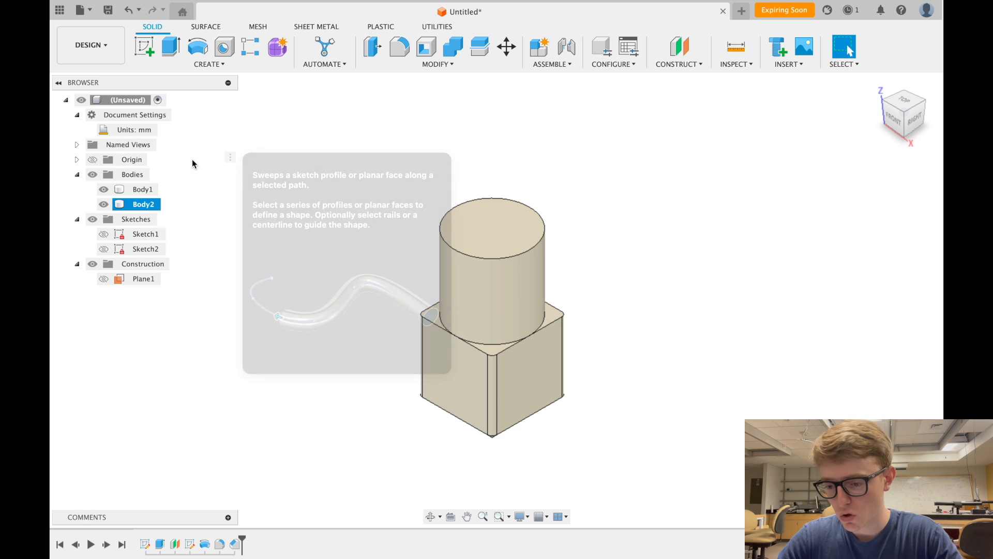
{"action": "left_click_drag", "start_coordinate": [837, 164], "coordinate": [719, 136]}
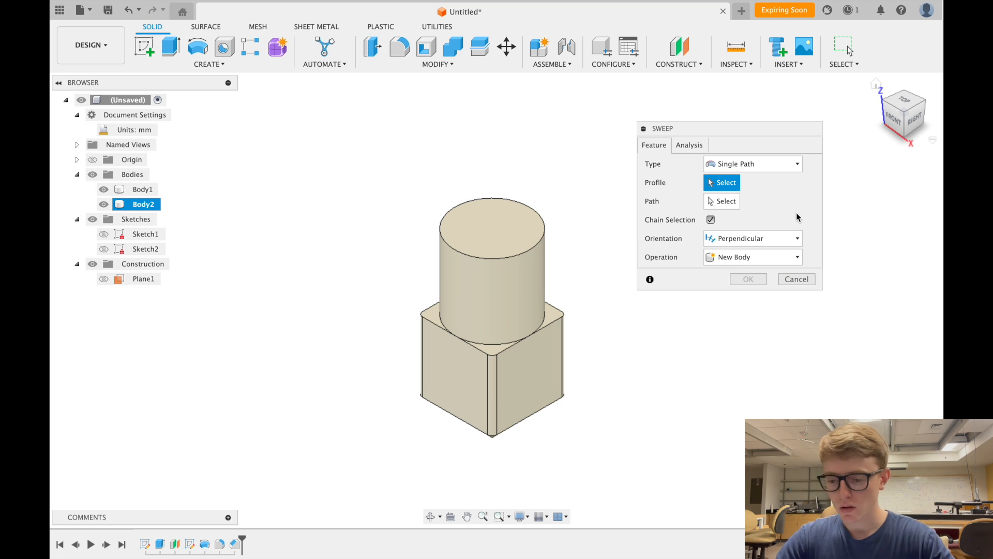
{"action": "left_click", "coordinate": [796, 279]}
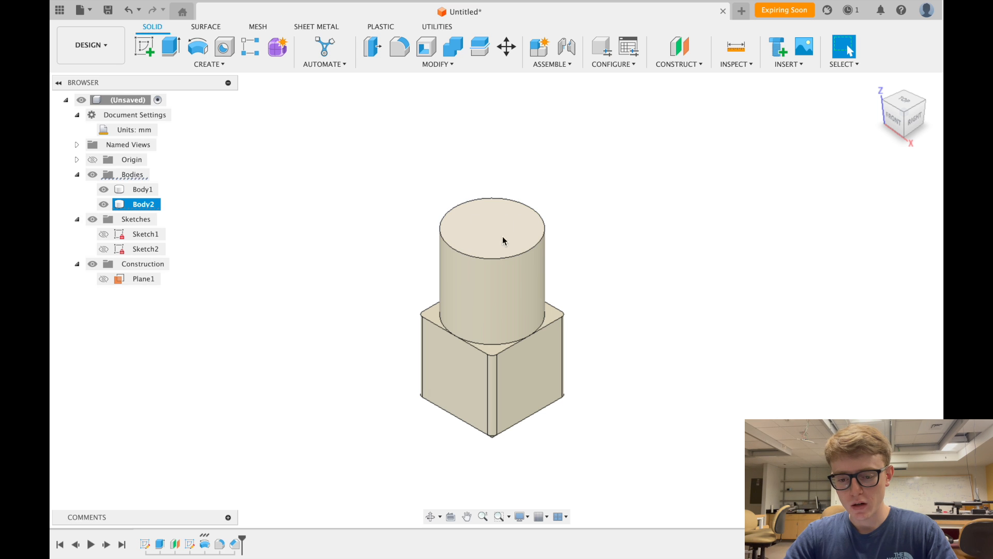
{"action": "scroll", "coordinate": [490, 235], "scroll_direction": "down", "scroll_amount": 3}
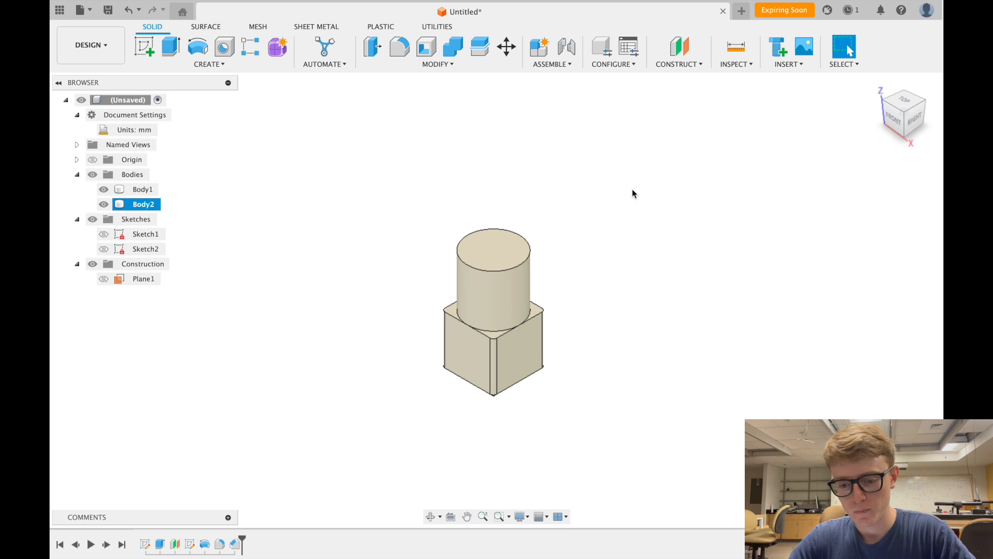
- Start a sketch on the cylinder's top face and draw a centre-diameter circle at the origin
{"action": "left_click", "coordinate": [499, 242]}
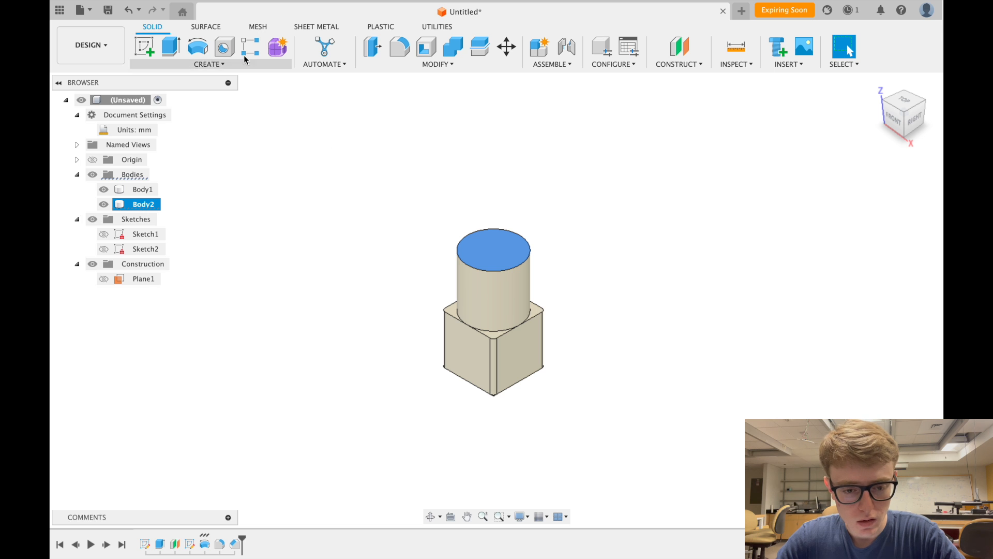
{"action": "left_click", "coordinate": [145, 44]}
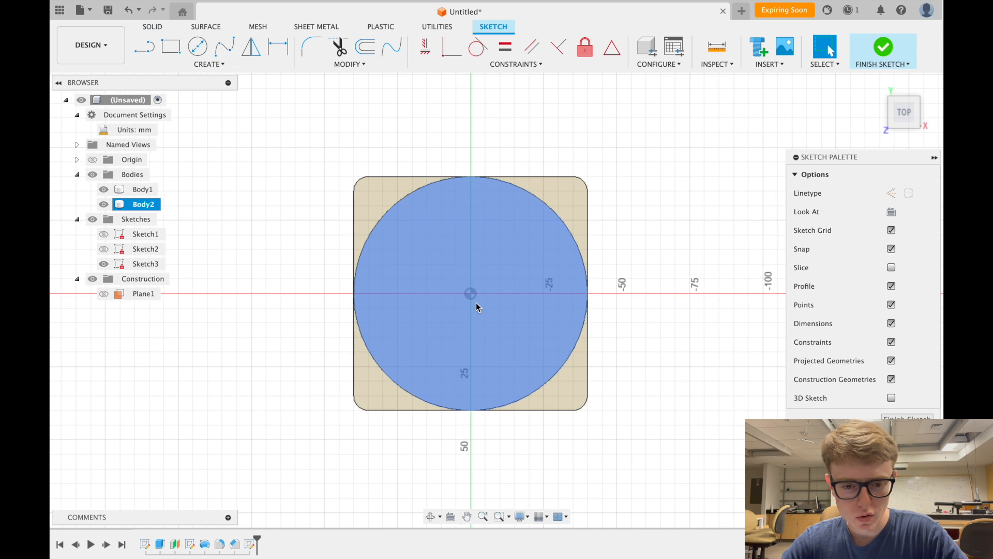
{"action": "left_click", "coordinate": [197, 46]}
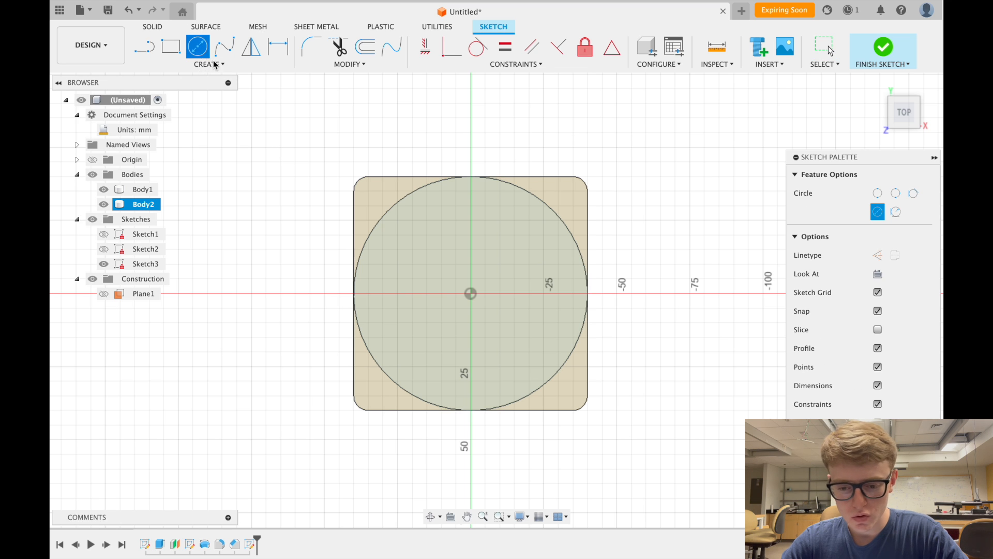
{"action": "left_click", "coordinate": [471, 294]}
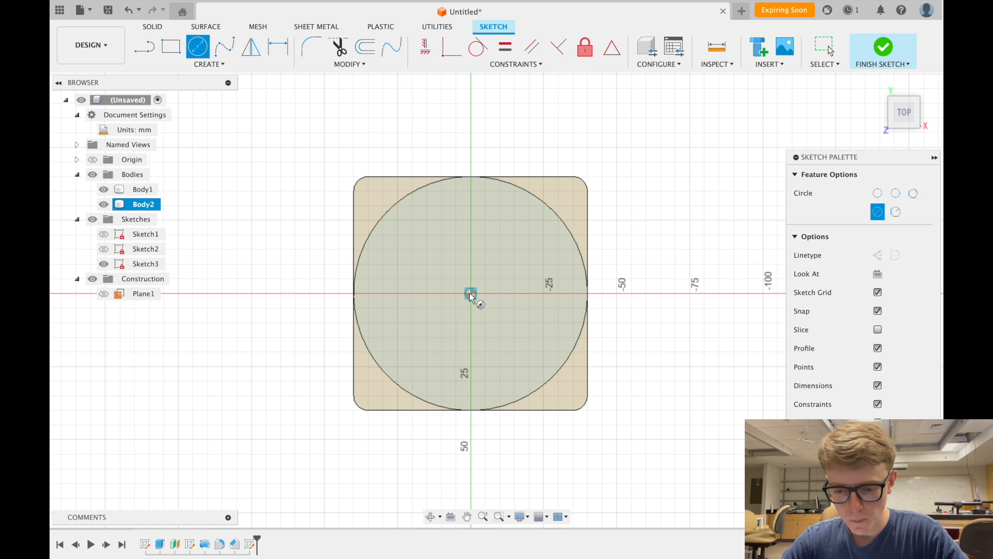
{"action": "left_click", "coordinate": [516, 244]}
- Dimension the circle's diameter to 50 mm and finish the sketch
{"action": "left_click", "coordinate": [278, 47]}
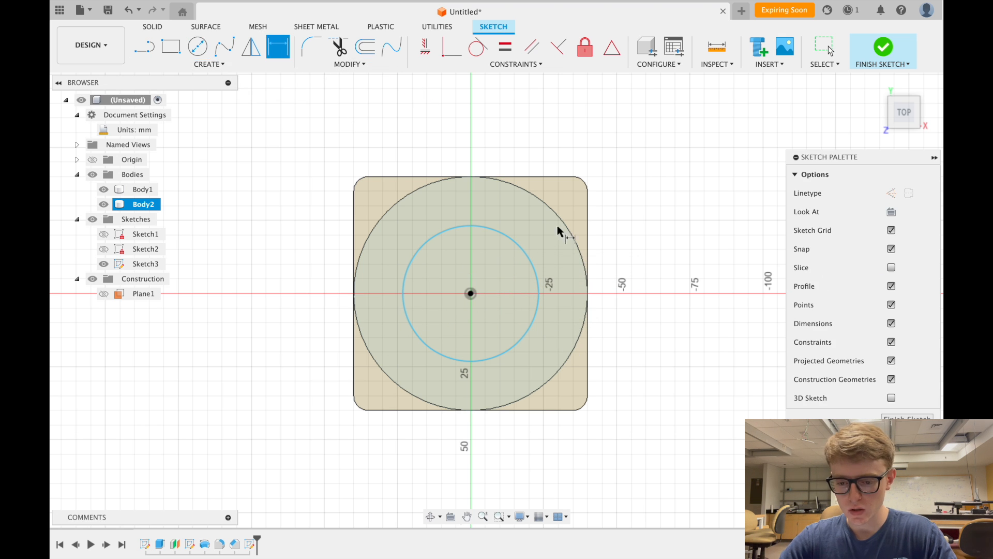
{"action": "left_click", "coordinate": [514, 243]}
{"action": "left_click", "coordinate": [648, 247]}
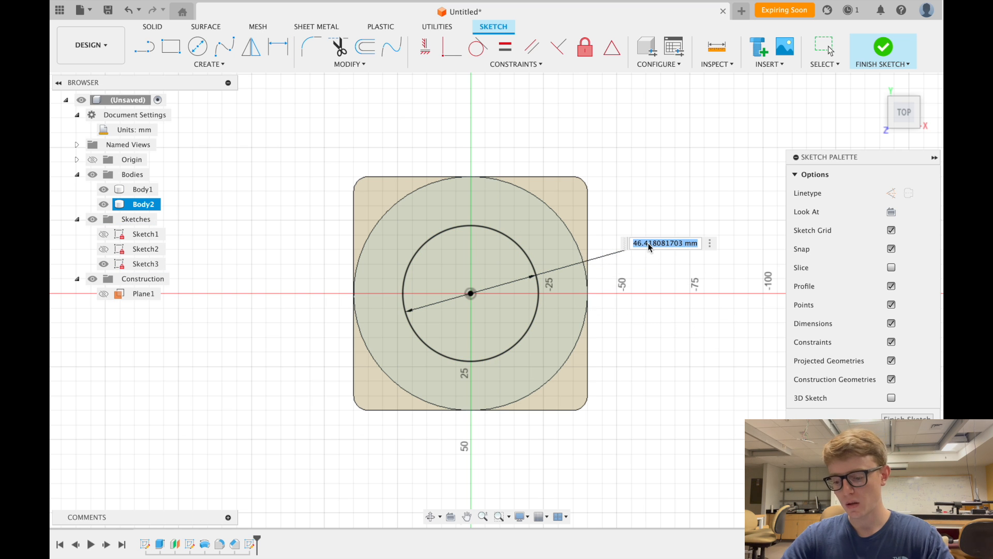
{"action": "type", "text": "50"}
{"action": "key", "text": "Return"}
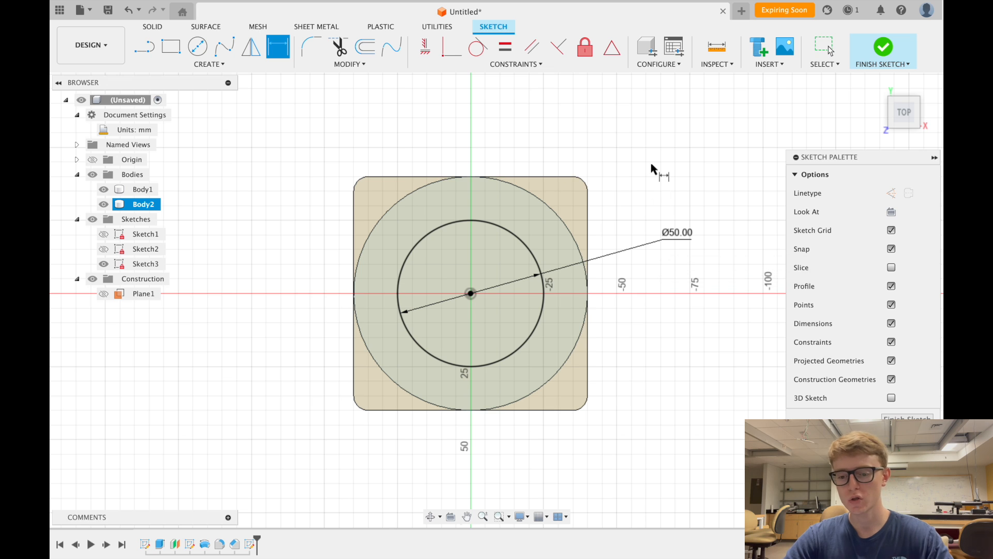
{"action": "scroll", "coordinate": [654, 178], "scroll_direction": "down", "scroll_amount": 3}
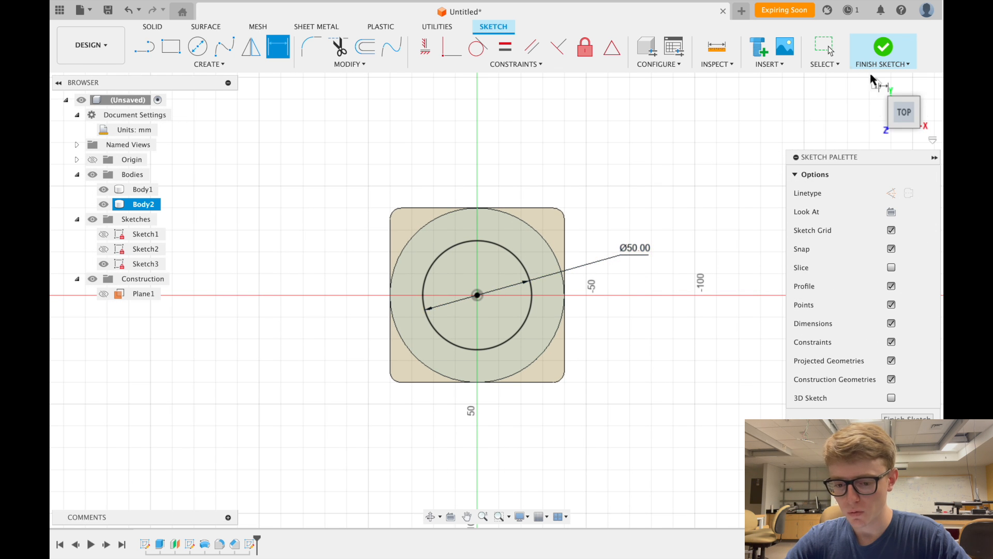
{"action": "left_click", "coordinate": [883, 49]}
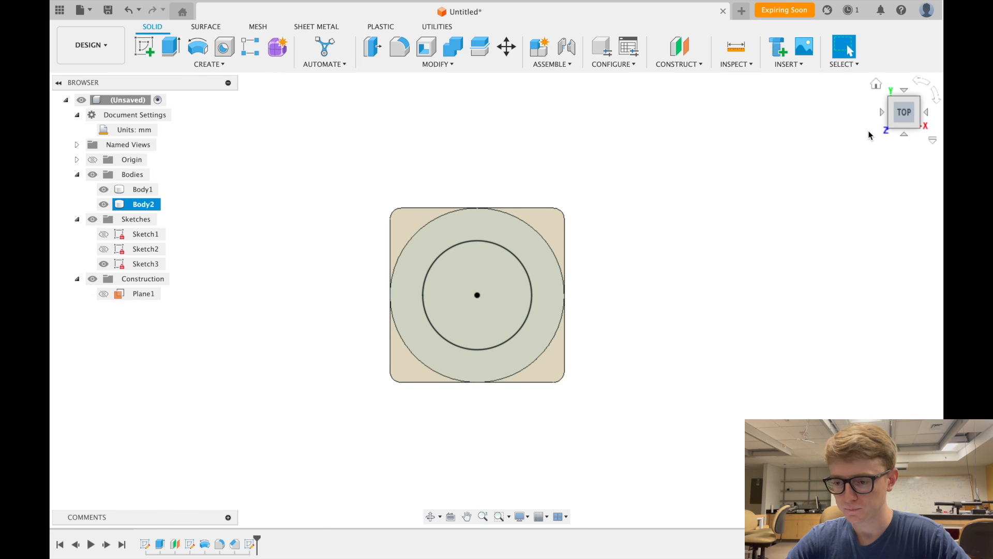
- Return to the home view and select the new circle profile on the cylinder top
{"action": "left_click", "coordinate": [875, 83]}
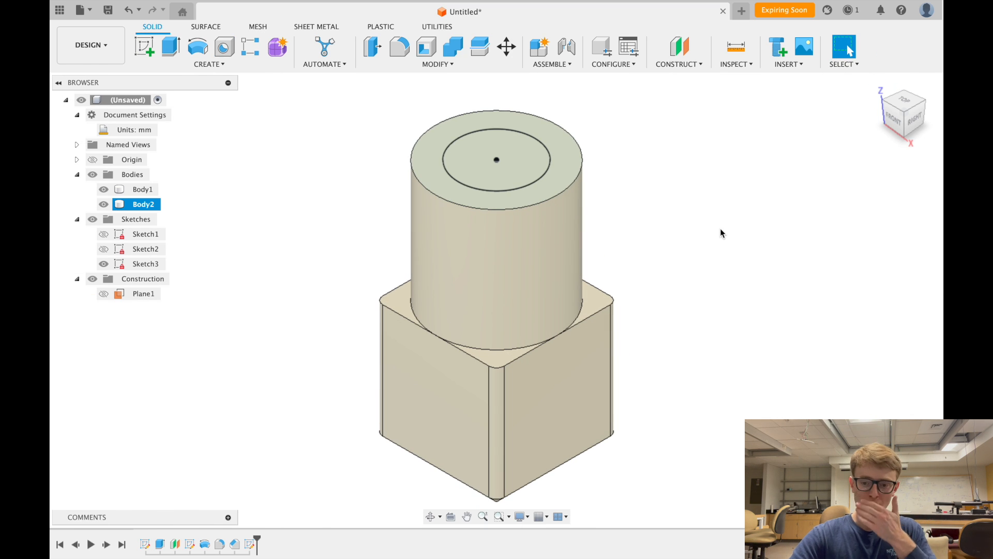
{"action": "scroll", "coordinate": [639, 222], "scroll_direction": "down", "scroll_amount": 4}
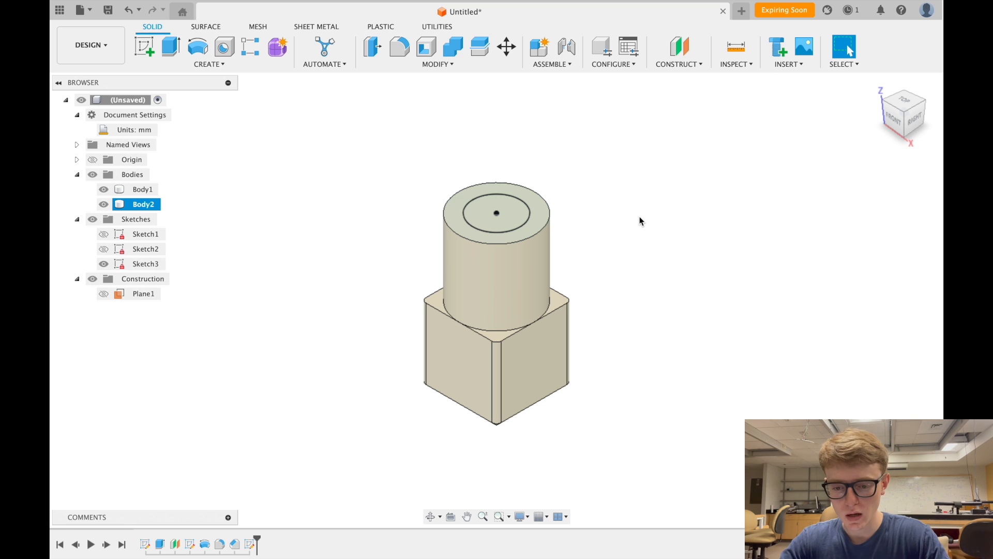
{"action": "left_click", "coordinate": [509, 224]}
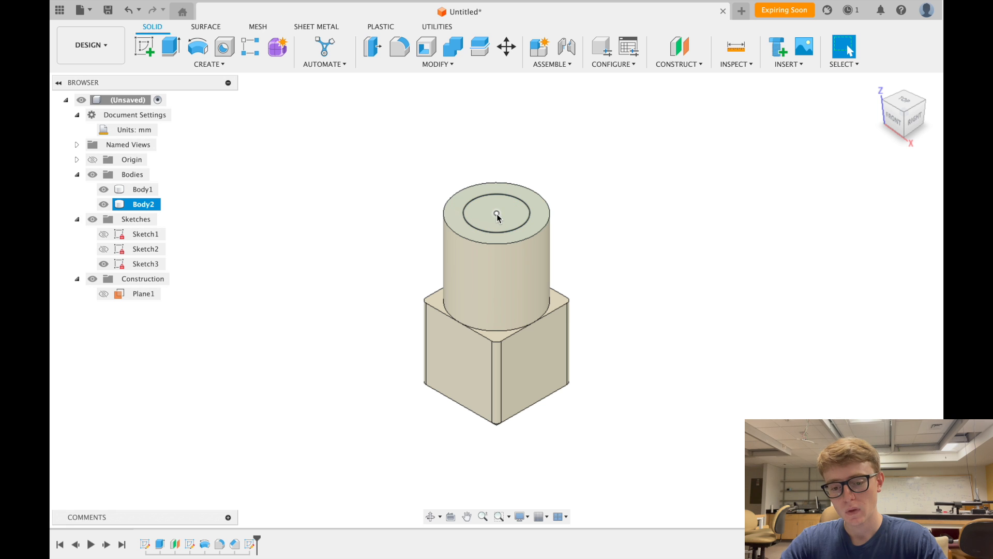
{"action": "scroll", "coordinate": [606, 219], "scroll_direction": "down", "scroll_amount": 3}
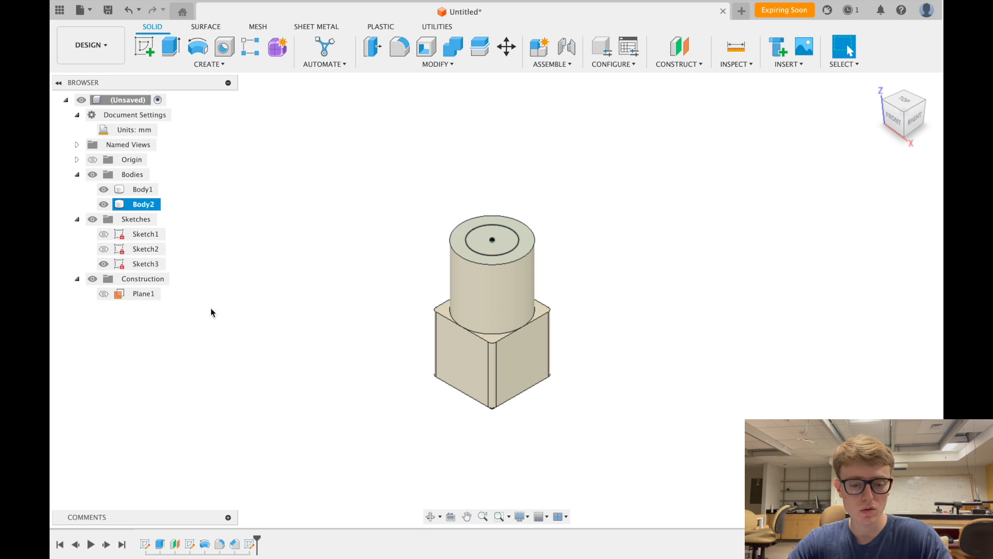
- Turn on Plane1's visibility in the Browser, briefly opening the CONSTRUCT menu
{"action": "left_click", "coordinate": [101, 297]}
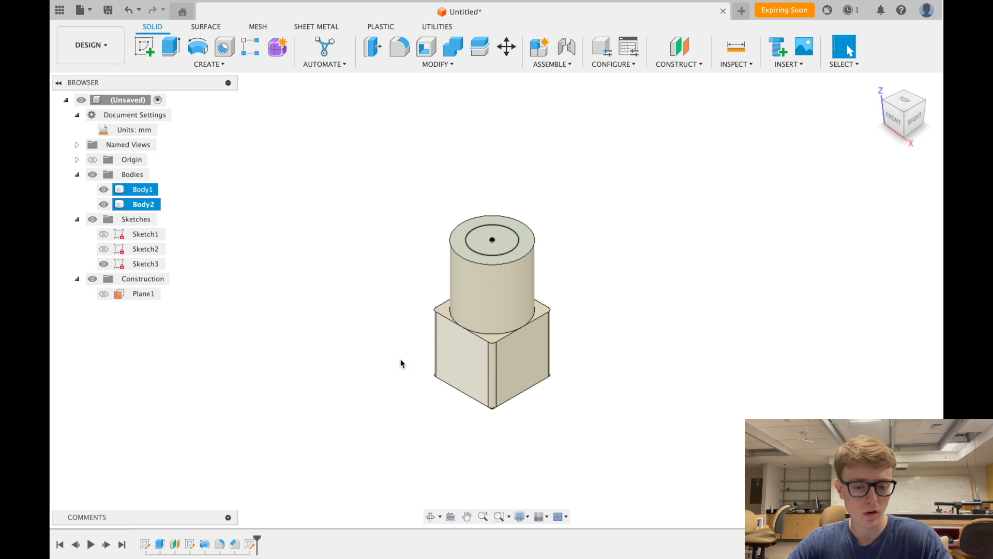
{"action": "left_click", "coordinate": [104, 295]}
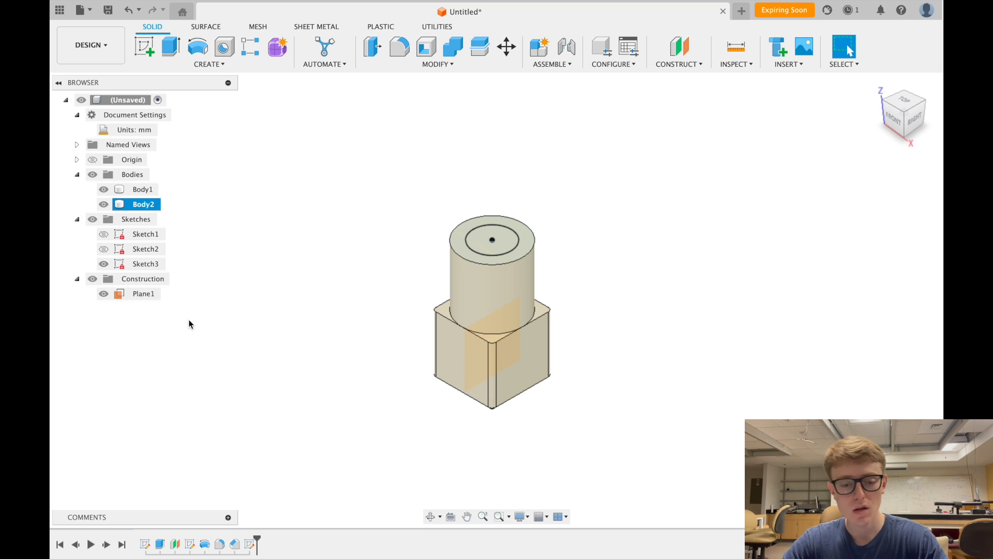
{"action": "left_click", "coordinate": [693, 64]}
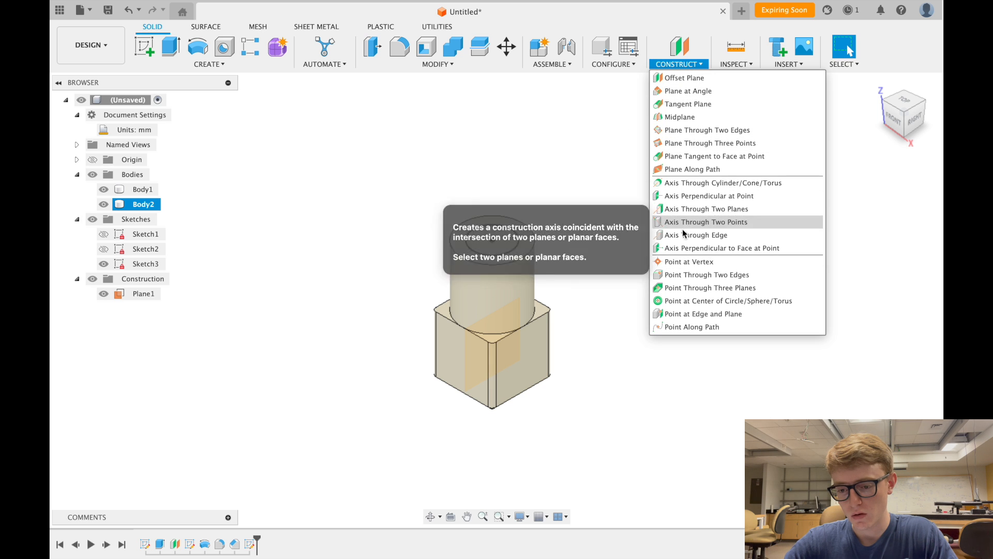
{"action": "left_click", "coordinate": [684, 66]}
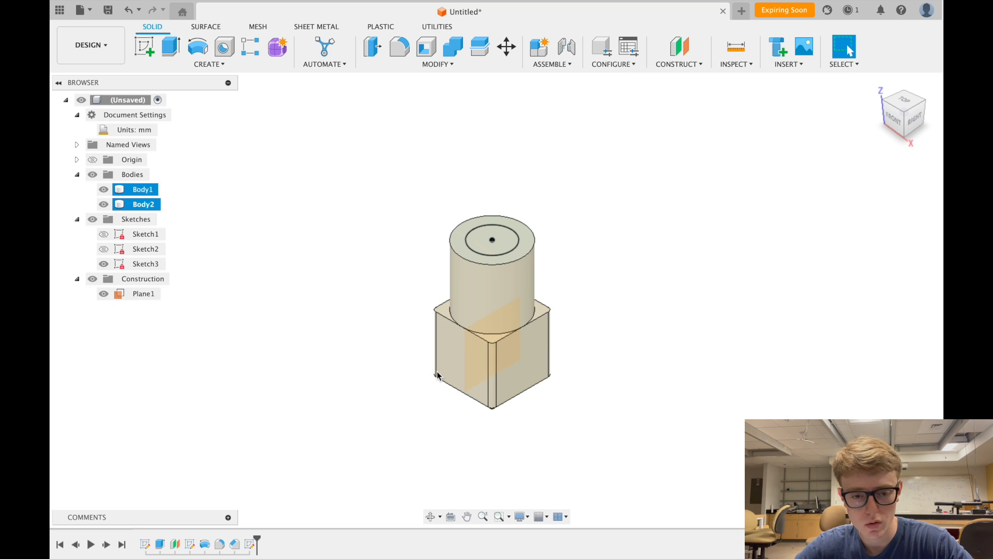
{"action": "scroll", "coordinate": [442, 380], "scroll_direction": "up", "scroll_amount": 2}
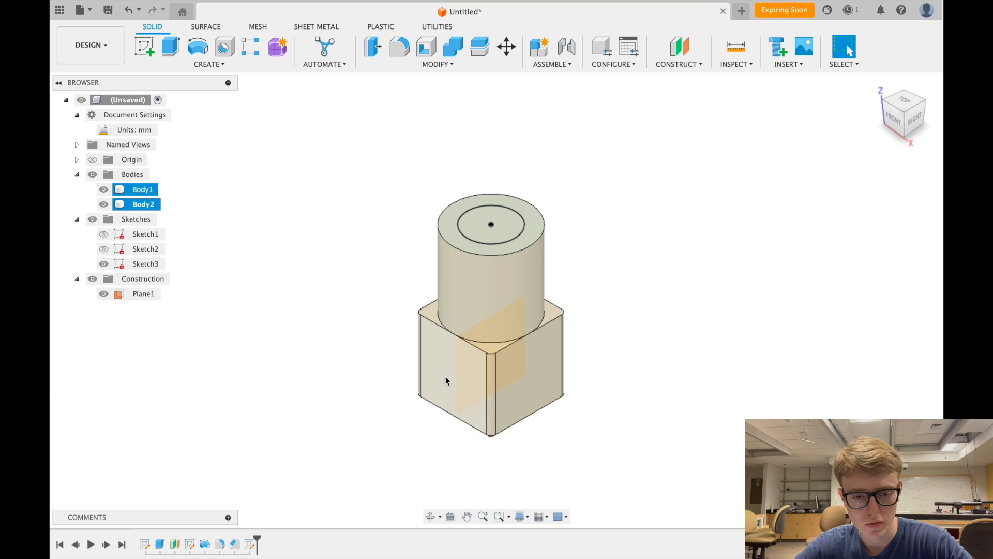
- Sketch on Plane1, project the cylinder's top edge into it, and hide Body1
{"action": "left_click", "coordinate": [145, 49]}
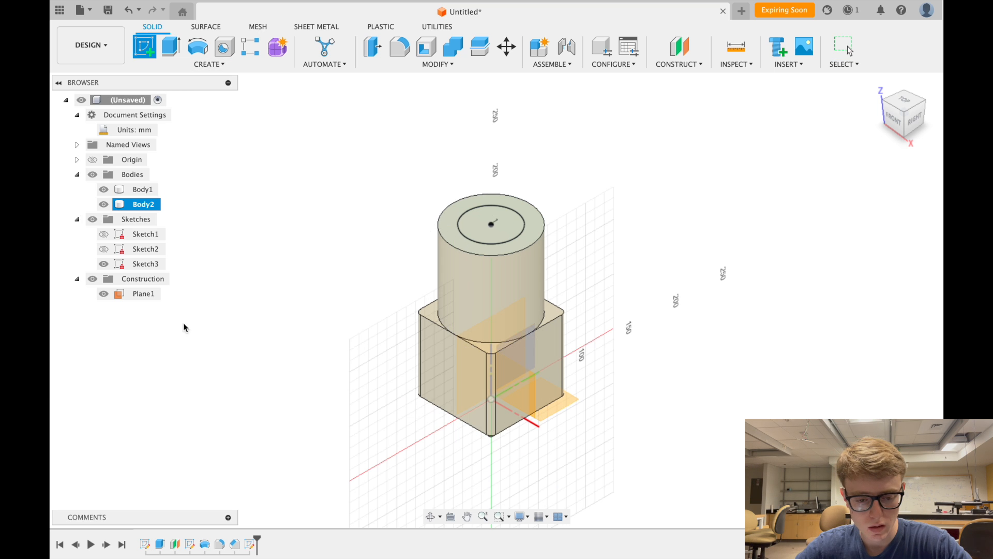
{"action": "left_click", "coordinate": [130, 294]}
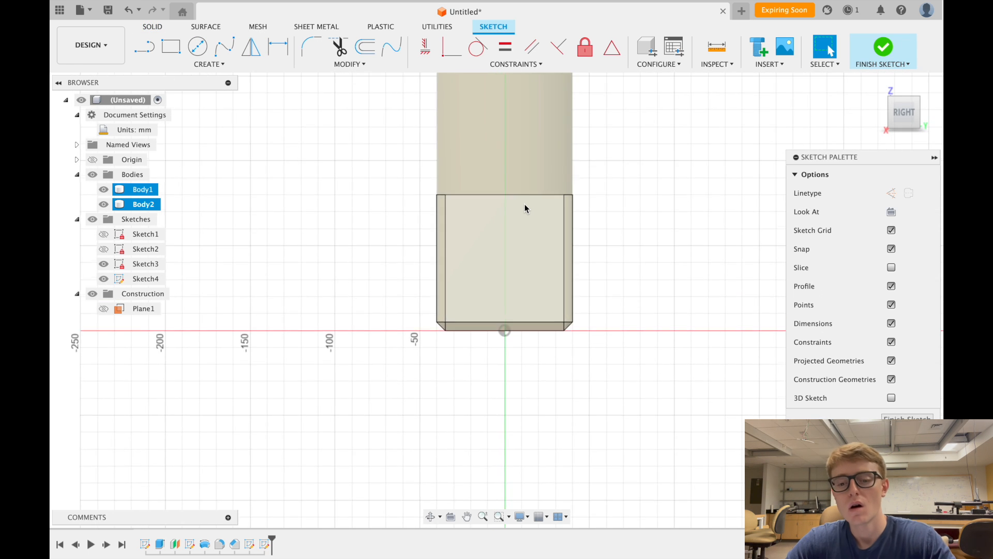
{"action": "left_click", "coordinate": [213, 64]}
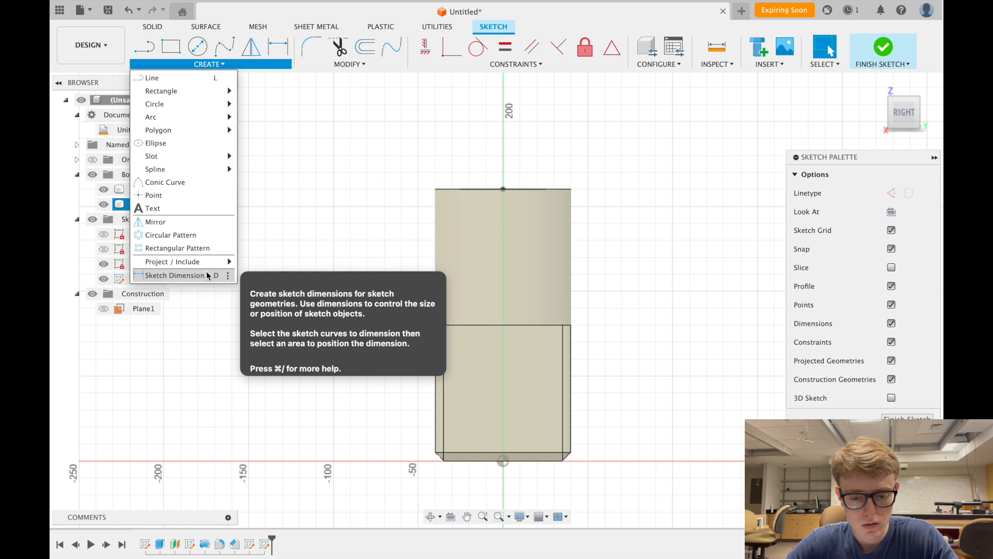
{"action": "mouse_move", "coordinate": [203, 262]}
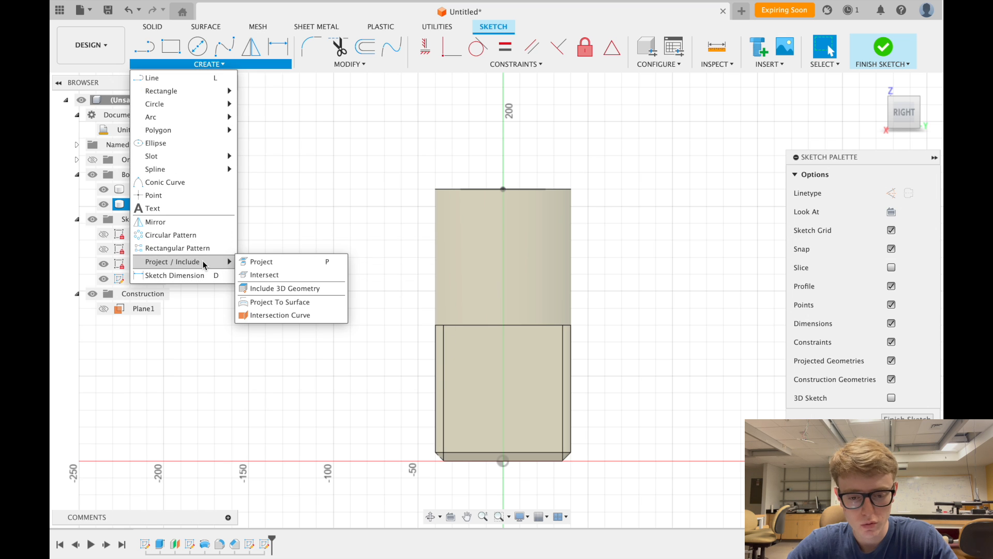
{"action": "left_click", "coordinate": [269, 262]}
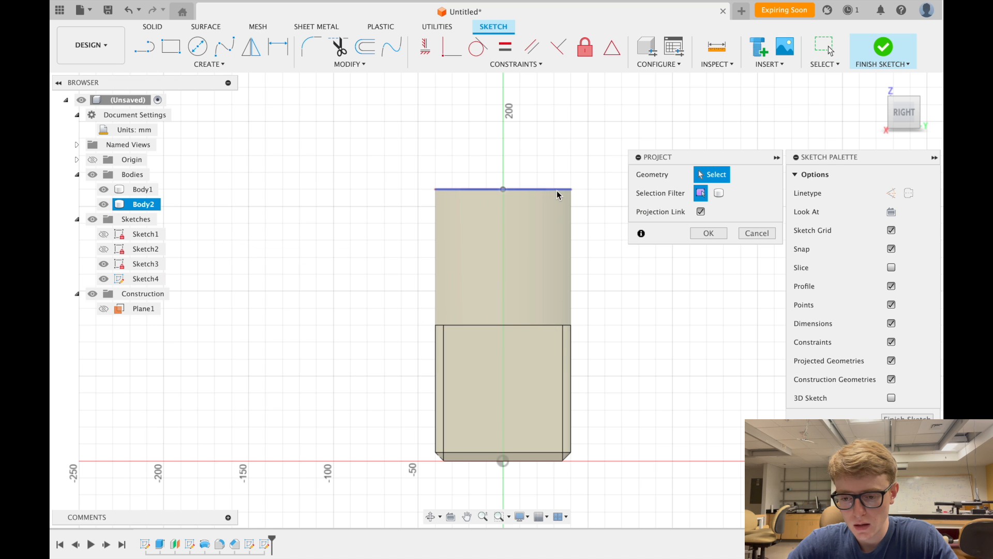
{"action": "scroll", "coordinate": [526, 139], "scroll_direction": "up", "scroll_amount": 3}
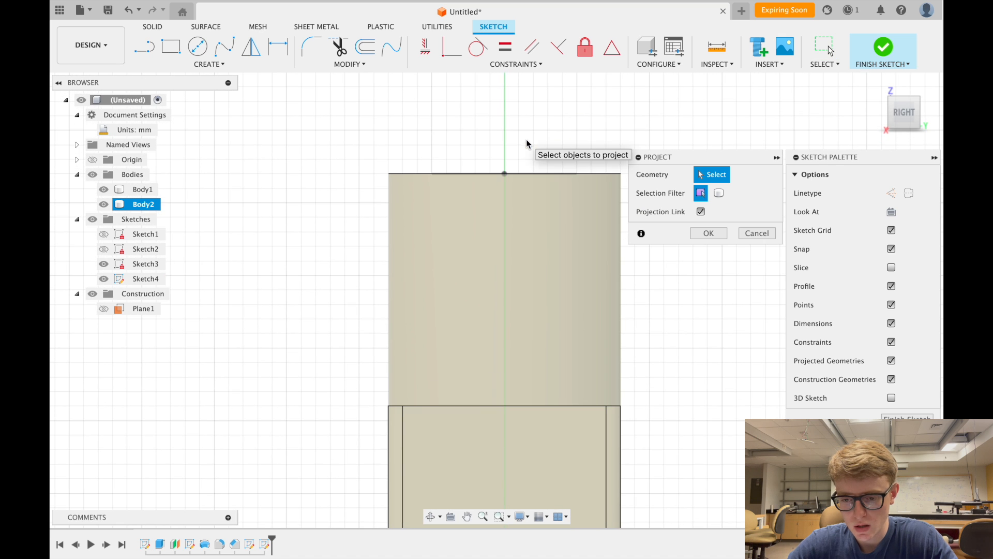
{"action": "left_click", "coordinate": [592, 174]}
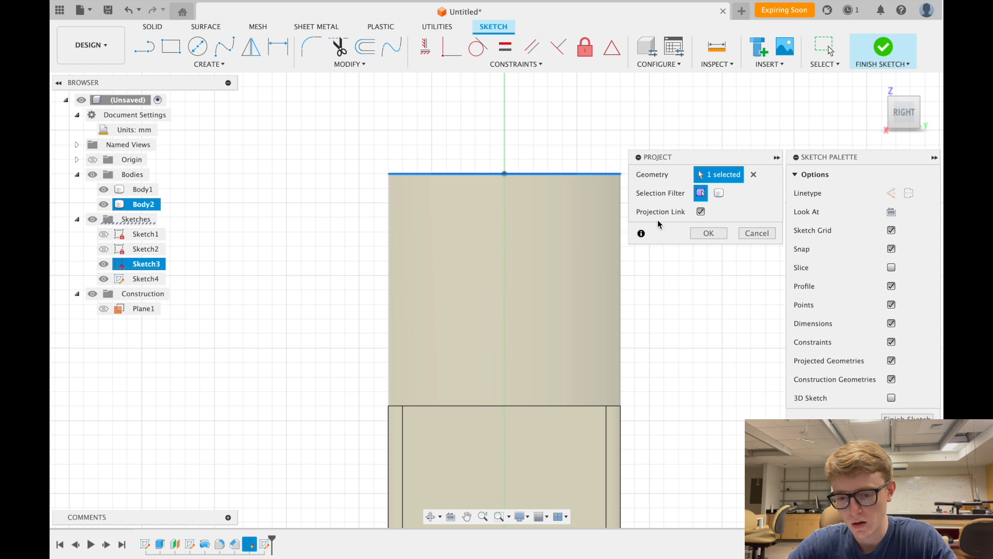
{"action": "left_click", "coordinate": [707, 233]}
{"action": "scroll", "coordinate": [637, 161], "scroll_direction": "down", "scroll_amount": 4}
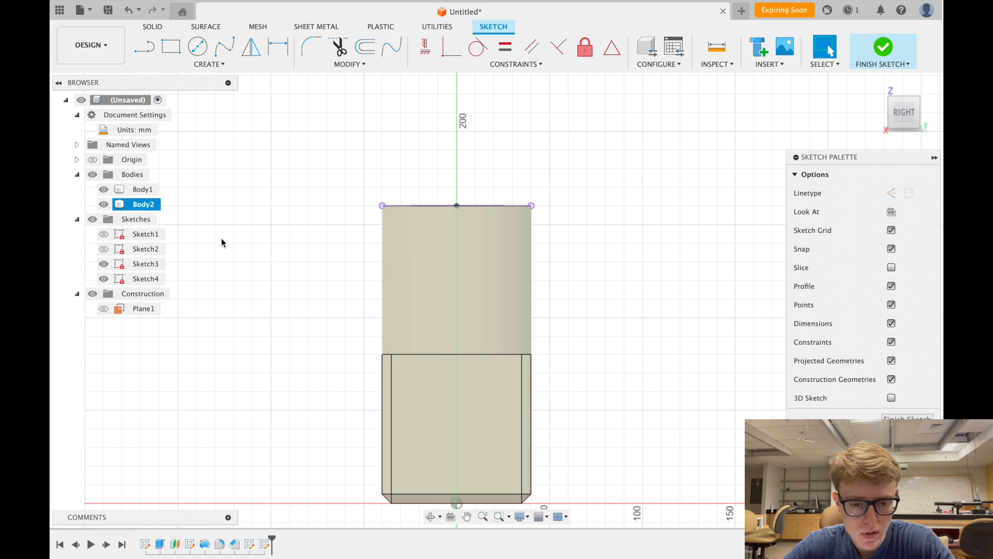
{"action": "left_click", "coordinate": [104, 190]}
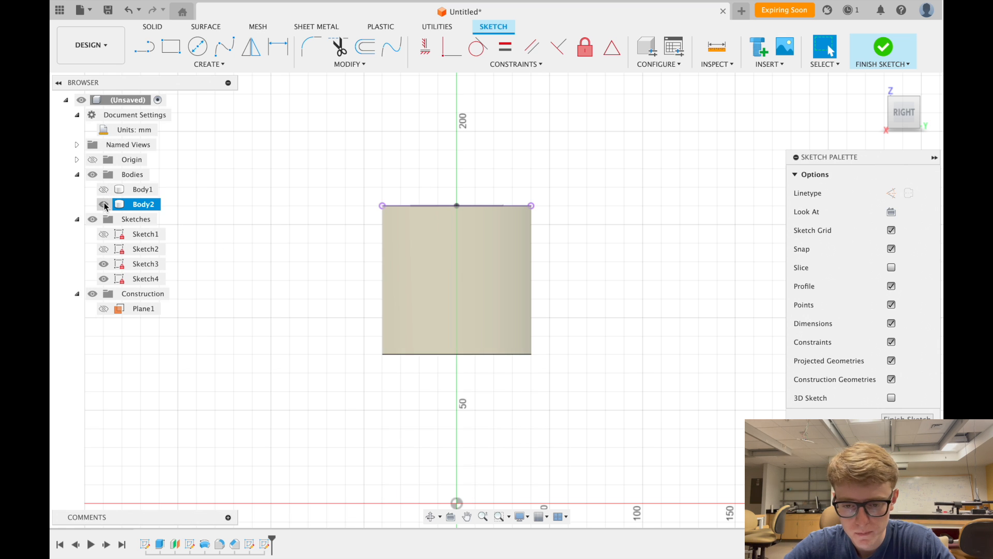
- Hide Body2 and start a line, cancelling the misplaced first attempt
{"action": "left_click", "coordinate": [104, 205]}
{"action": "scroll", "coordinate": [451, 246], "scroll_direction": "up", "scroll_amount": 5}
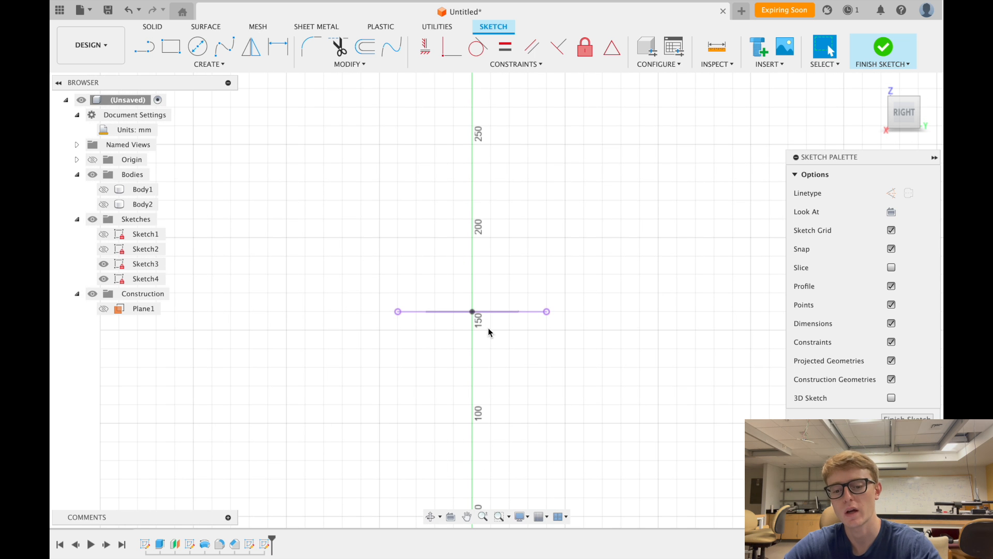
{"action": "scroll", "coordinate": [488, 327], "scroll_direction": "up", "scroll_amount": 3}
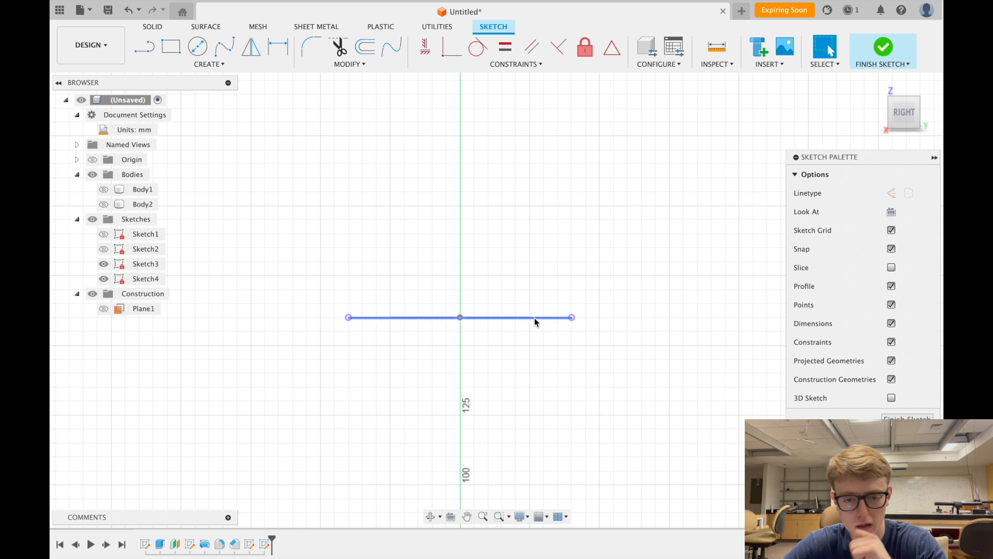
{"action": "left_click", "coordinate": [144, 46]}
{"action": "scroll", "coordinate": [538, 198], "scroll_direction": "down", "scroll_amount": 2}
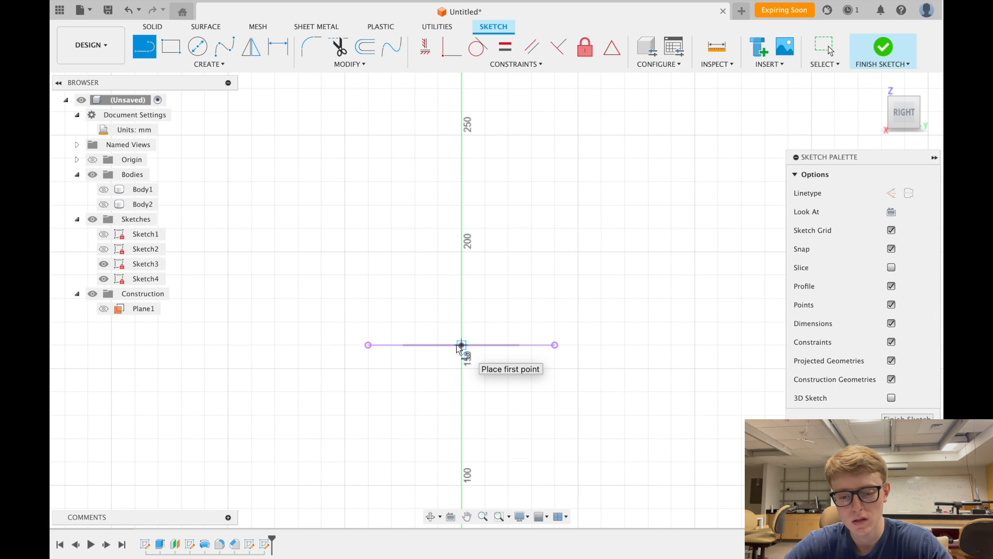
{"action": "left_click", "coordinate": [427, 345]}
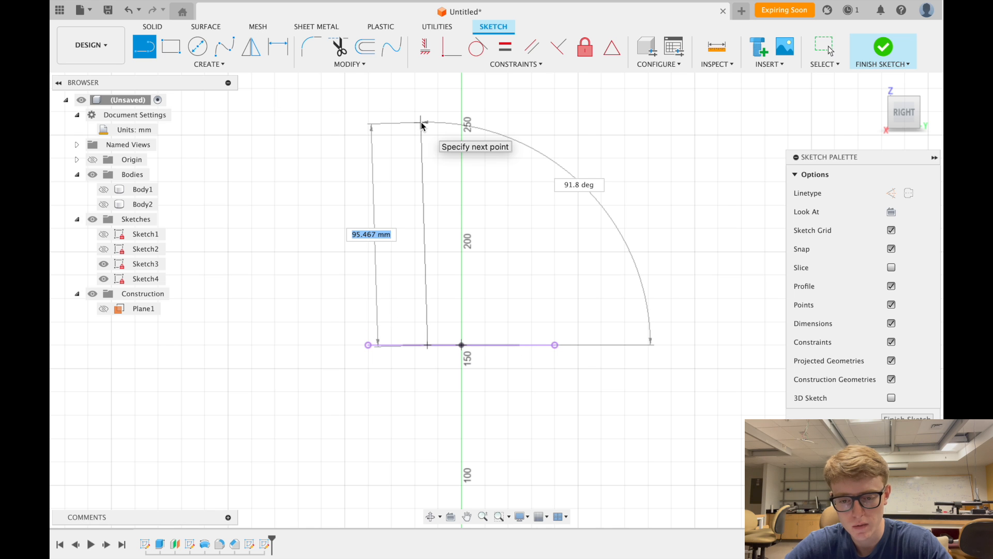
{"action": "key", "text": "Escape"}
- Draw the three-leg path: up from the projected edge's midpoint, across right, then down
{"action": "left_click", "coordinate": [145, 47]}
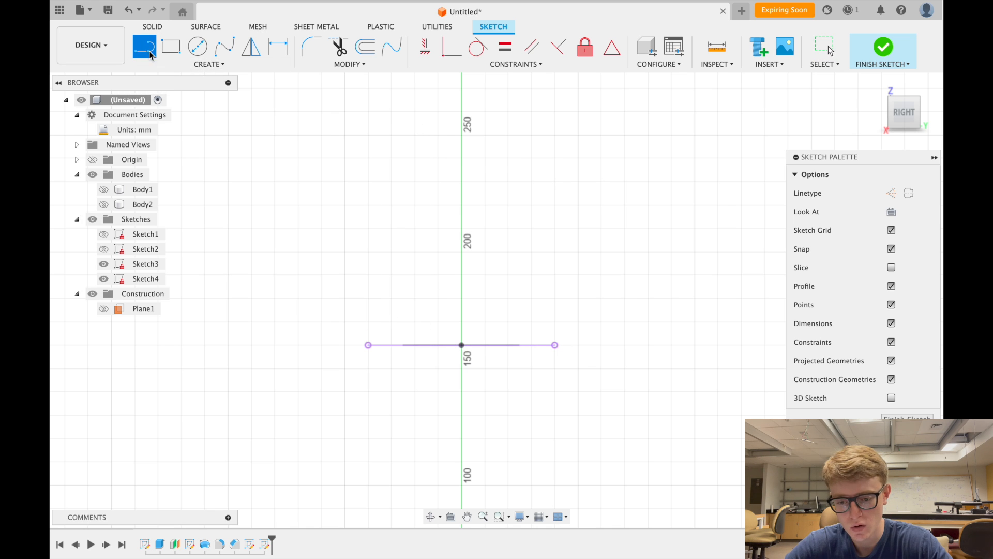
{"action": "left_click", "coordinate": [462, 345]}
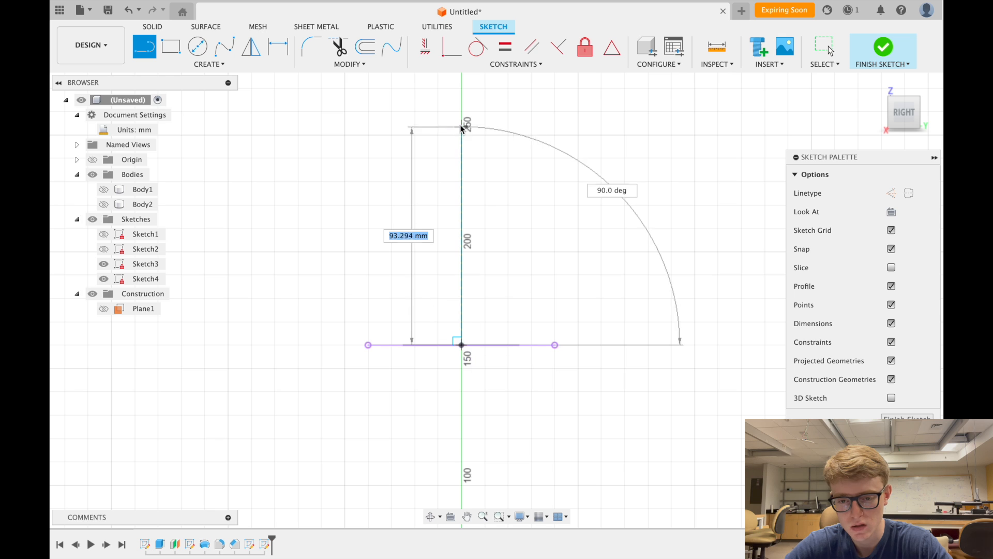
{"action": "left_click", "coordinate": [461, 111]}
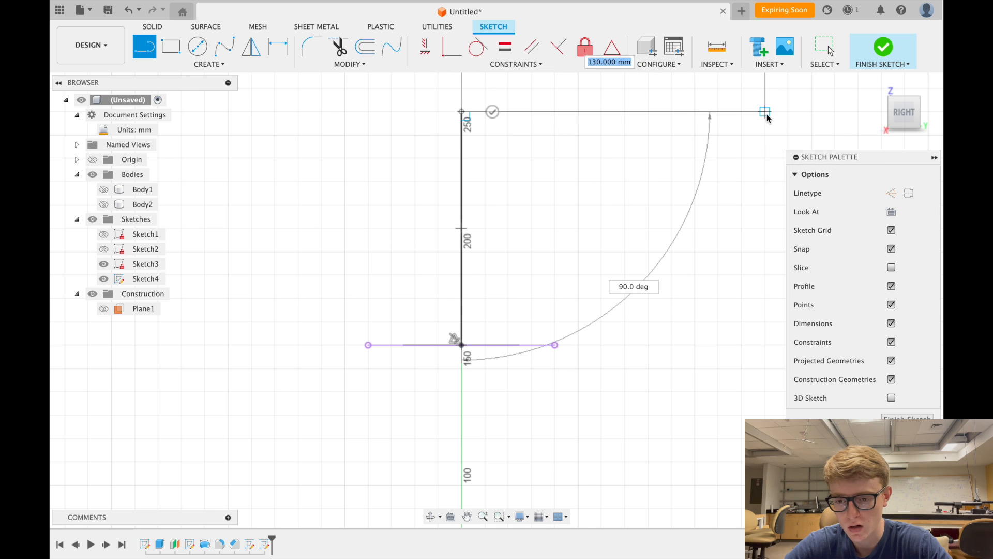
{"action": "left_click", "coordinate": [687, 111]}
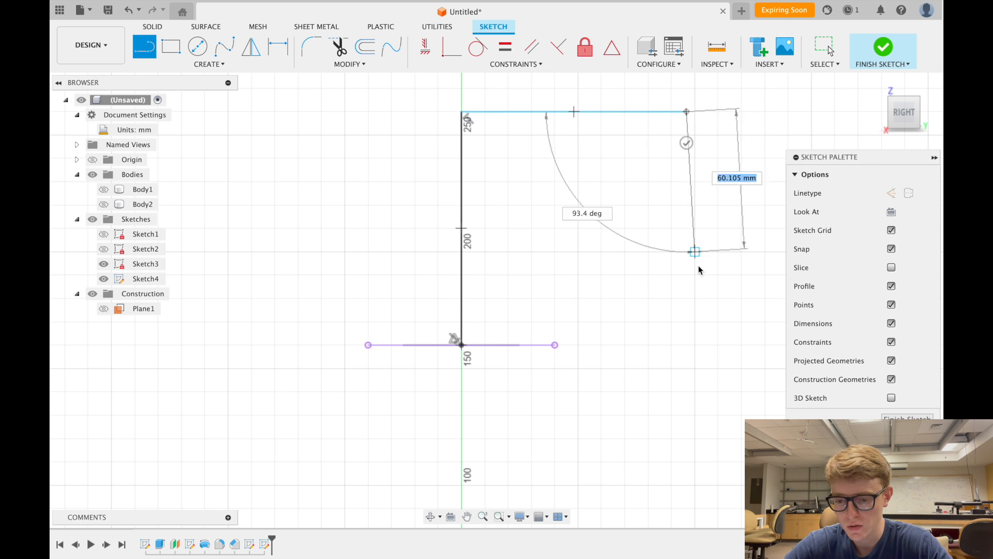
{"action": "left_click", "coordinate": [691, 439]}
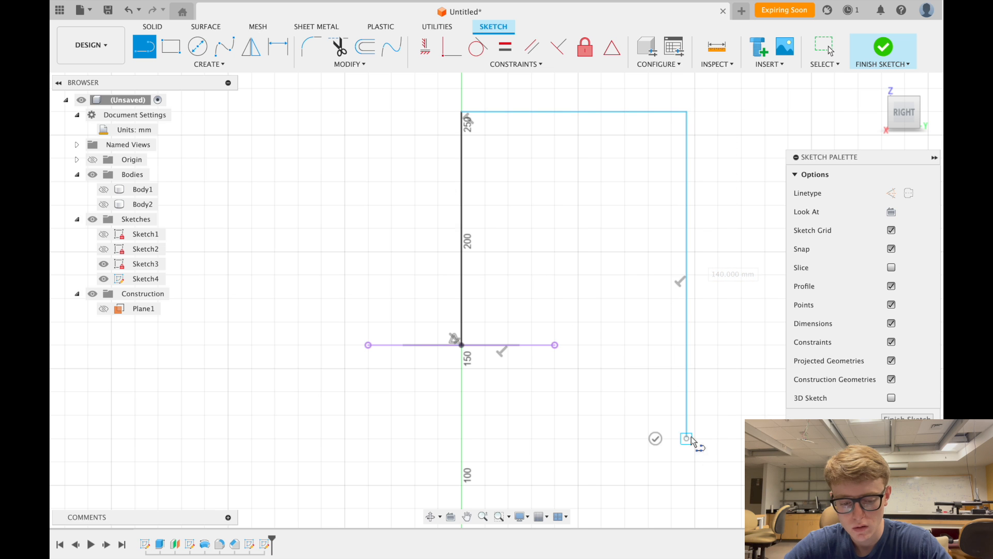
{"action": "key", "text": "Escape"}
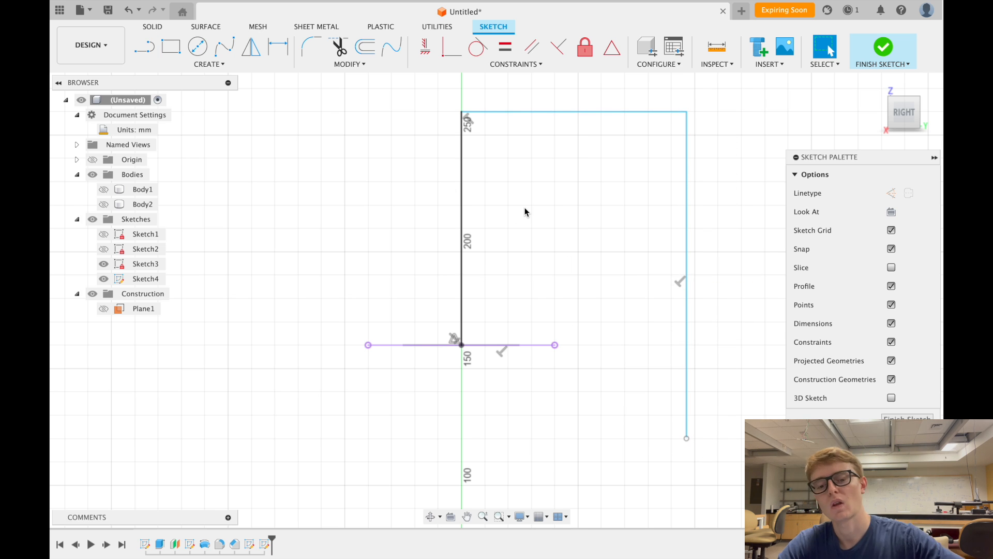
{"action": "scroll", "coordinate": [525, 212], "scroll_direction": "right", "scroll_amount": 2}
{"action": "scroll", "coordinate": [524, 212], "scroll_direction": "down", "scroll_amount": 2}
{"action": "scroll", "coordinate": [524, 211], "scroll_direction": "right", "scroll_amount": 2}
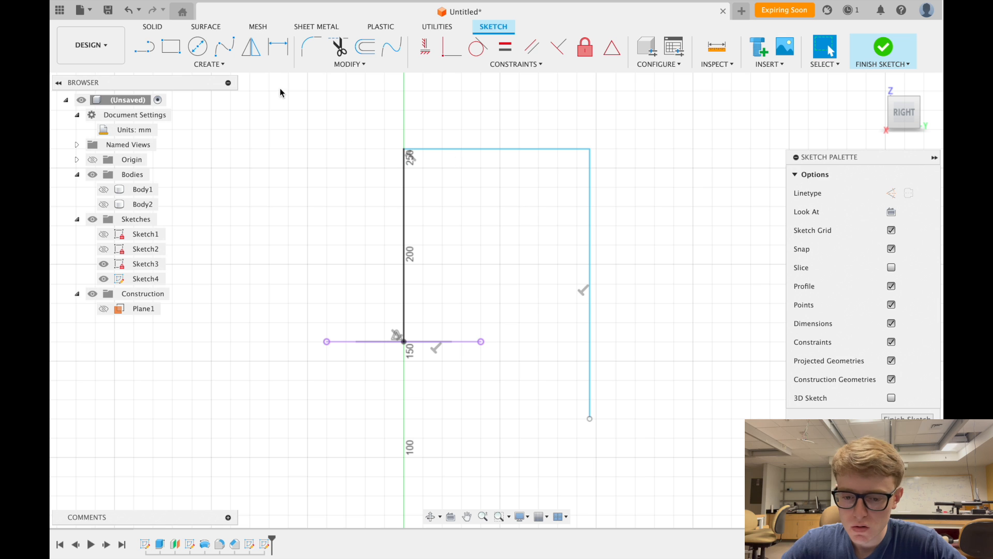
- Dimension the path legs: left 100 mm, top 150 mm, right 130 mm
{"action": "left_click", "coordinate": [278, 46]}
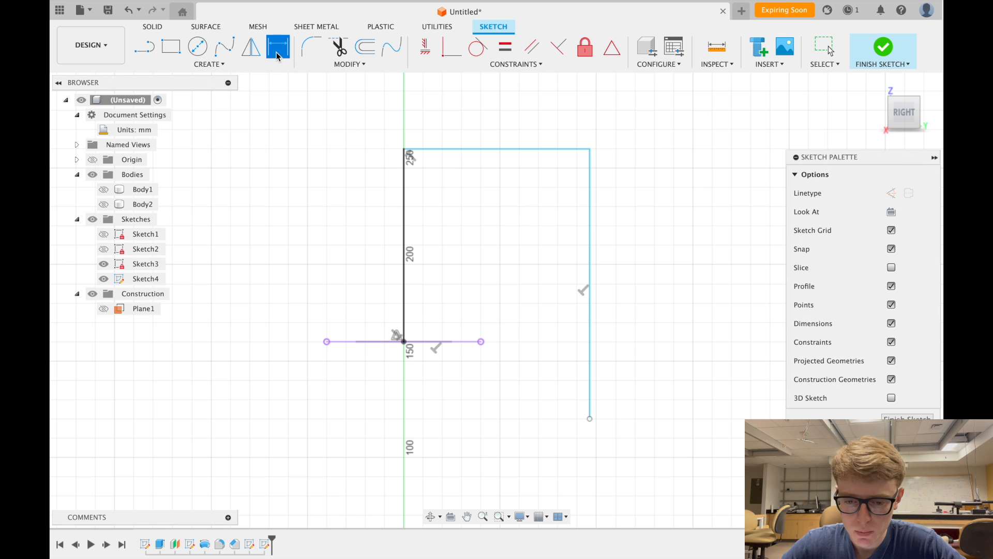
{"action": "left_click", "coordinate": [406, 207]}
{"action": "left_click", "coordinate": [486, 219]}
{"action": "type", "text": "100"}
{"action": "key", "text": "Return"}
{"action": "left_click", "coordinate": [542, 151]}
{"action": "left_click", "coordinate": [542, 185]}
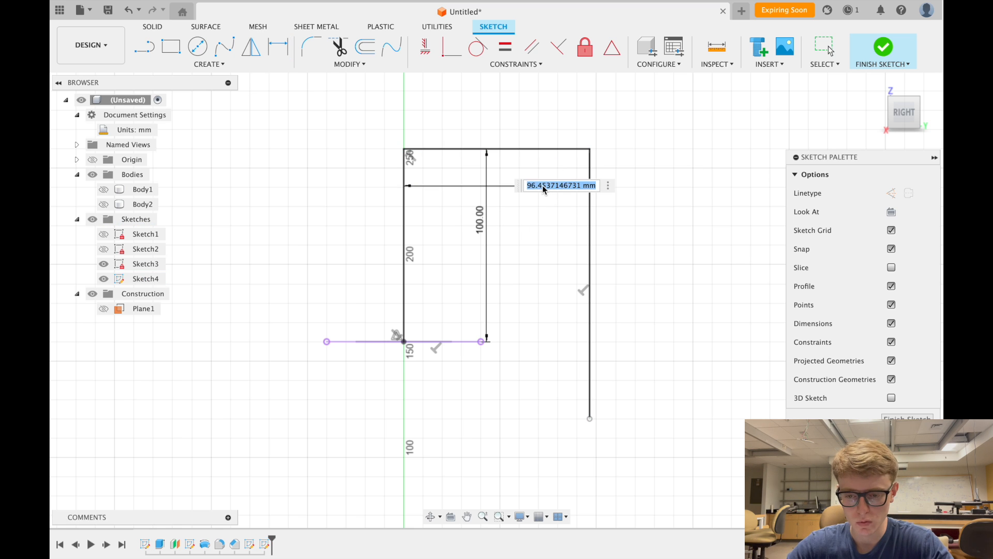
{"action": "type", "text": "150"}
{"action": "key", "text": "Return"}
{"action": "left_click", "coordinate": [694, 233]}
{"action": "left_click", "coordinate": [659, 237]}
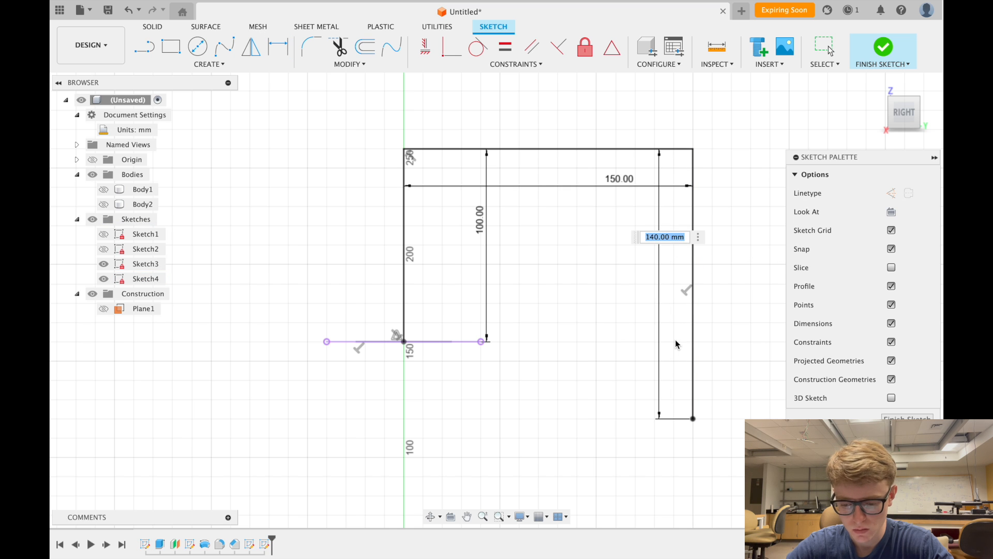
{"action": "type", "text": "130"}
{"action": "key", "text": "Return"}
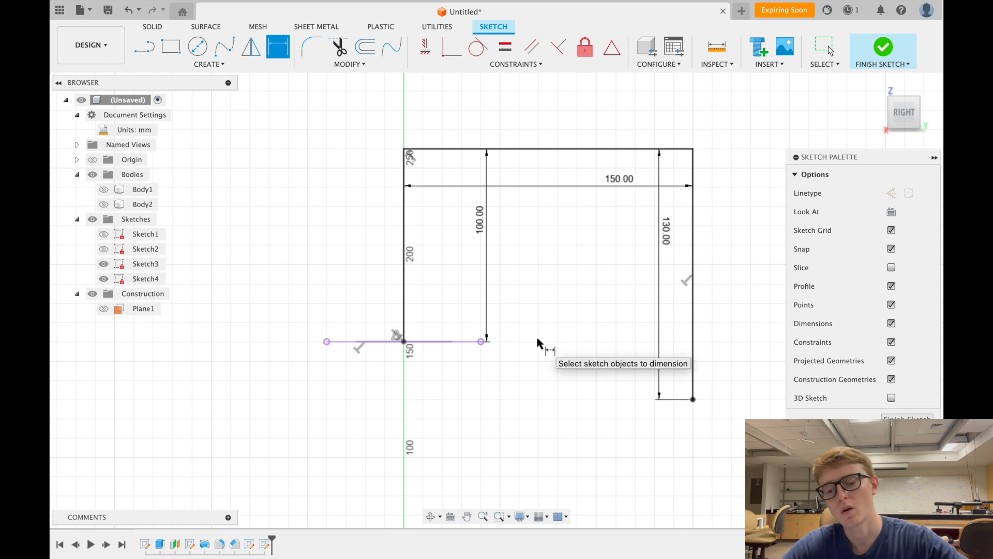
{"action": "scroll", "coordinate": [538, 342], "scroll_direction": "down", "scroll_amount": 1}
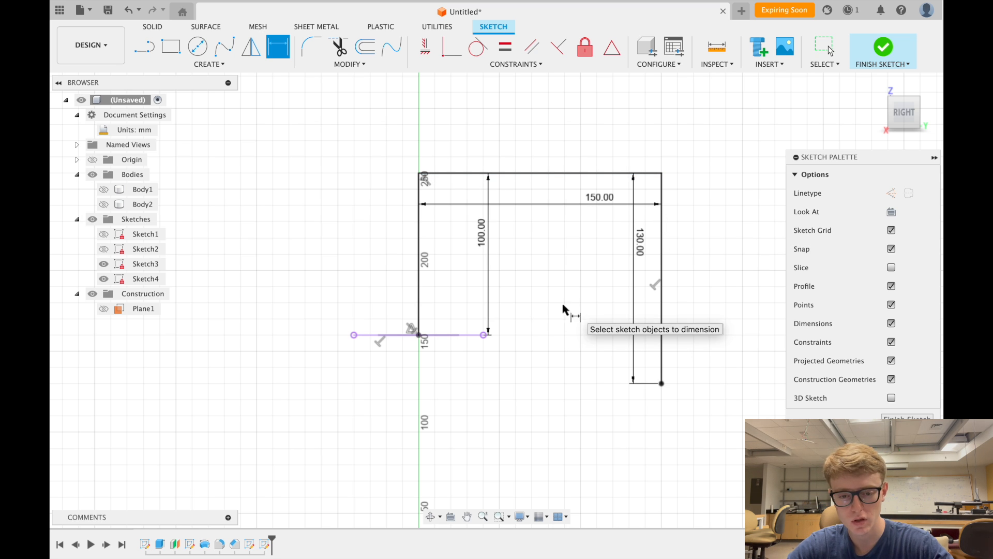
- Exit the dimension tool and check each path leg by selecting it
{"action": "right_click", "coordinate": [287, 146]}
{"action": "left_click", "coordinate": [253, 148]}
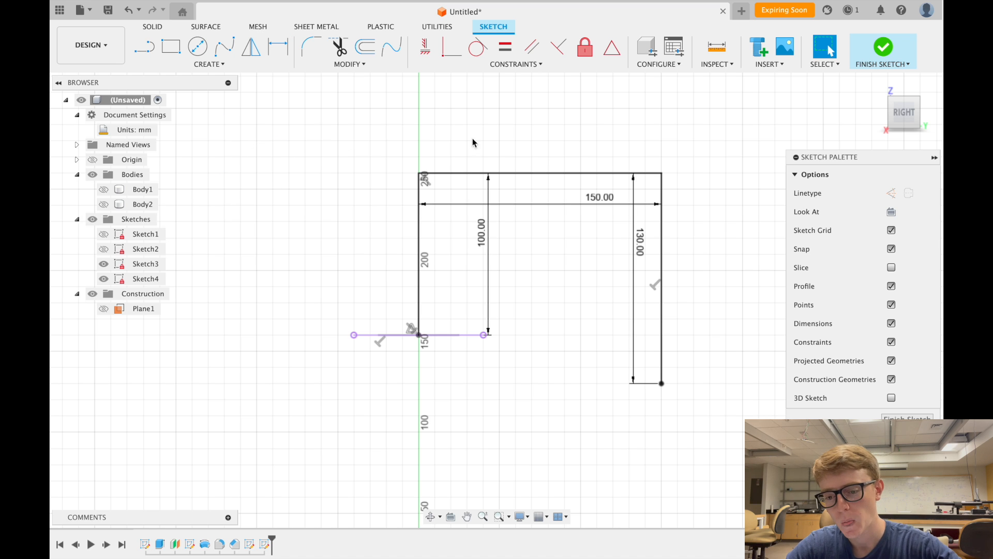
{"action": "left_click", "coordinate": [662, 248]}
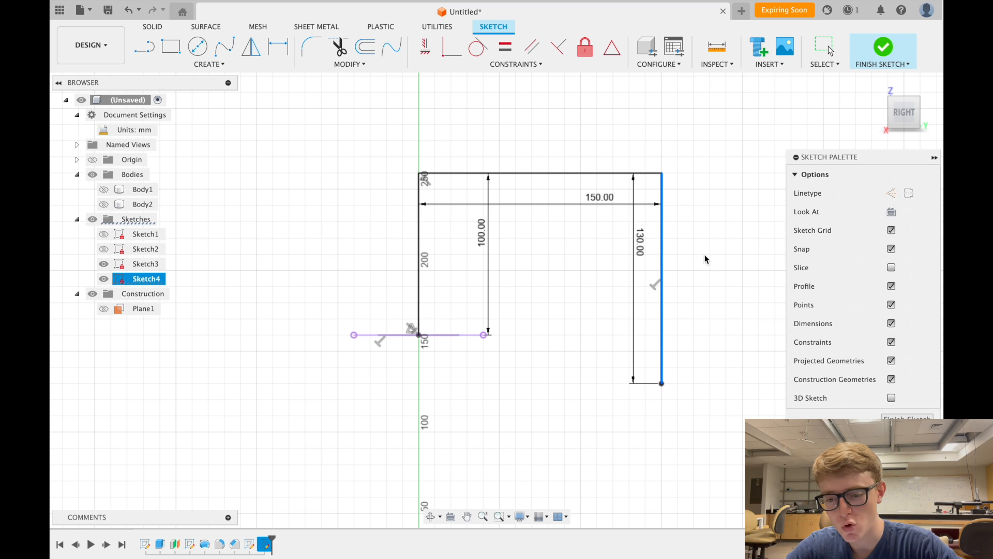
{"action": "left_click", "coordinate": [557, 174]}
{"action": "left_click", "coordinate": [418, 236]}
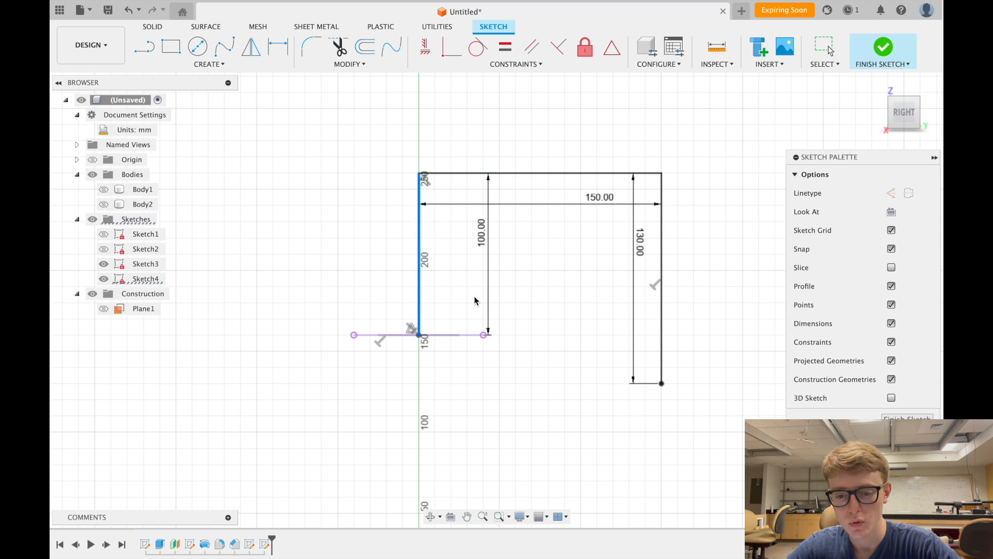
{"action": "left_click", "coordinate": [547, 234]}
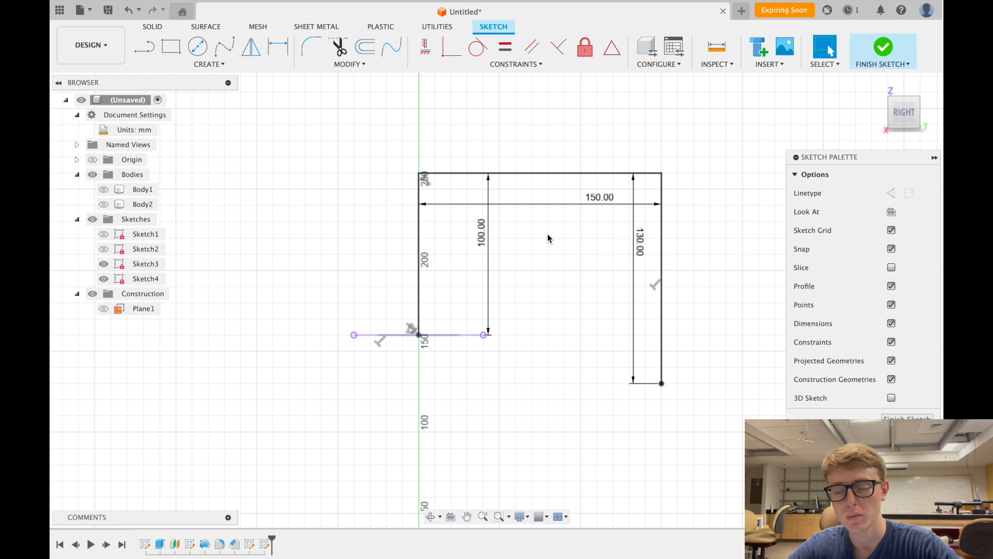
- Finish the path sketch and return to the home view
{"action": "scroll", "coordinate": [548, 233], "scroll_direction": "right", "scroll_amount": 1}
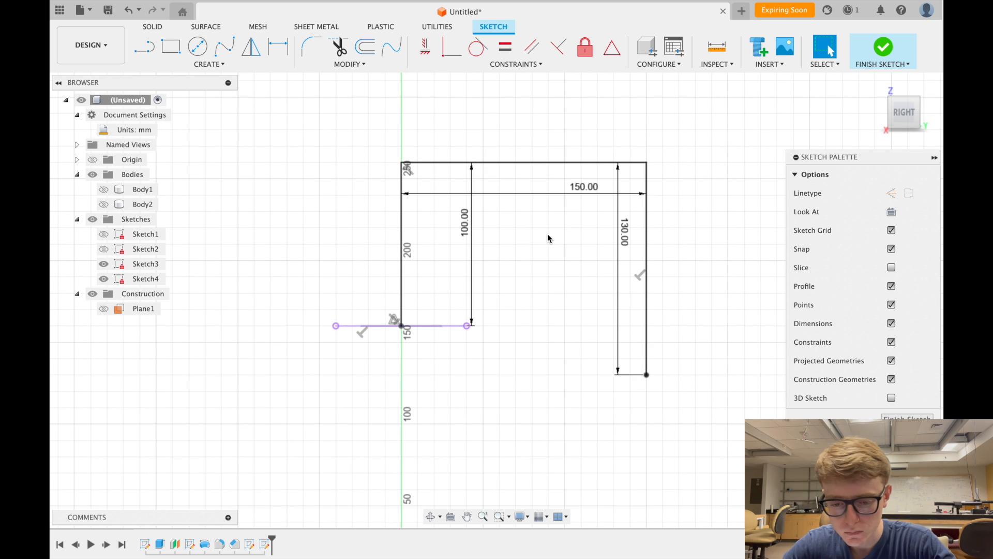
{"action": "scroll", "coordinate": [548, 234], "scroll_direction": "down", "scroll_amount": 1}
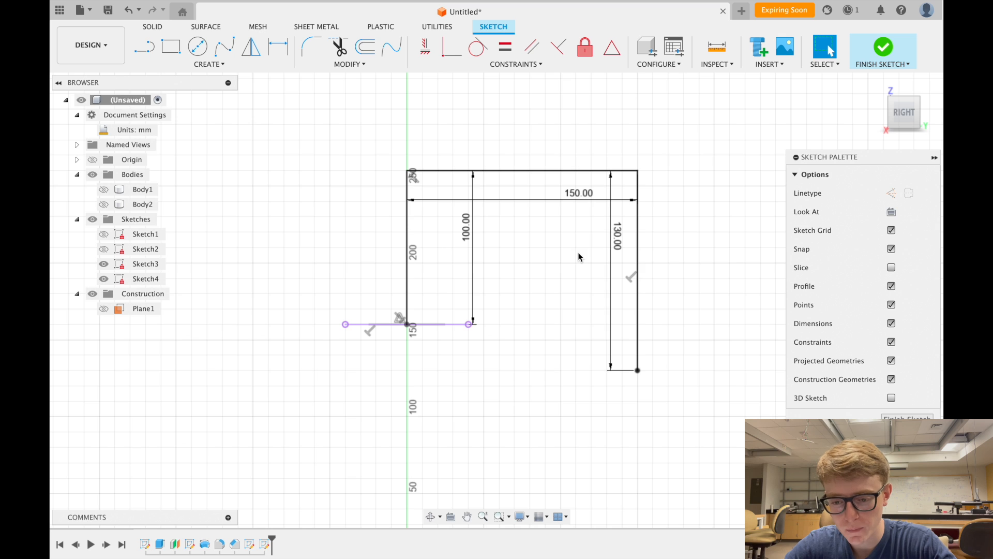
{"action": "scroll", "coordinate": [578, 252], "scroll_direction": "down", "scroll_amount": 1}
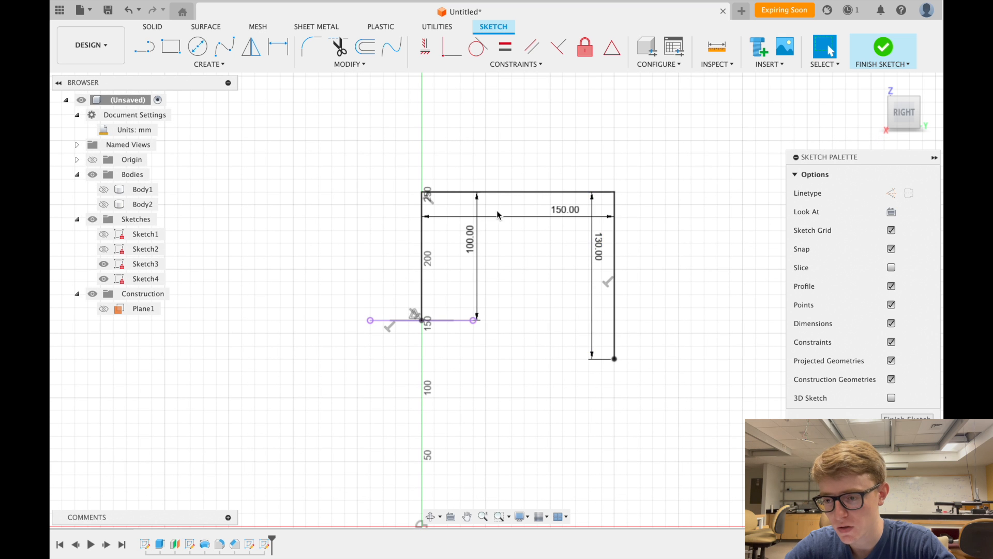
{"action": "left_click", "coordinate": [883, 48]}
{"action": "left_click", "coordinate": [876, 87]}
- Unhide both bodies and start a sweep with the Ø50 circle profile along the inverted-U path
{"action": "left_click", "coordinate": [103, 205]}
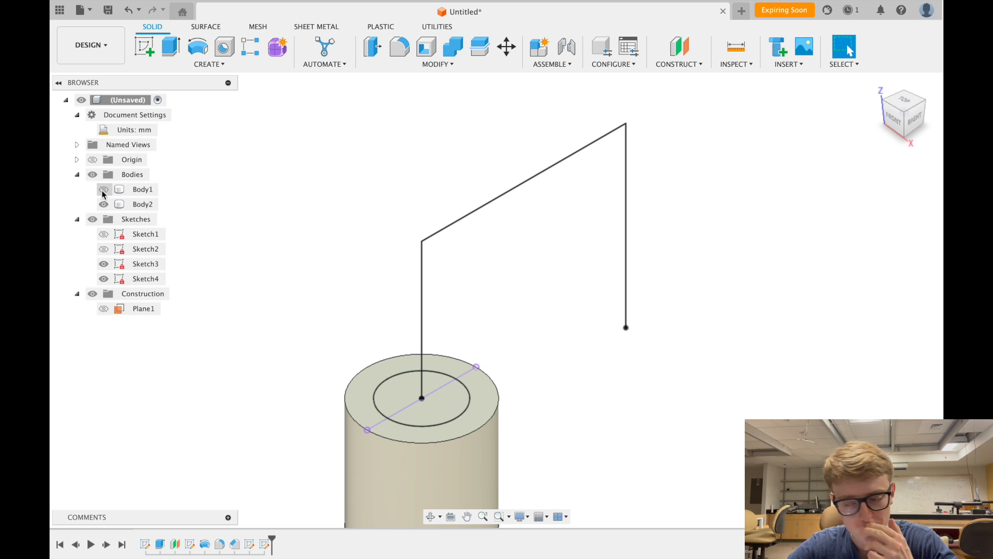
{"action": "left_click", "coordinate": [104, 189]}
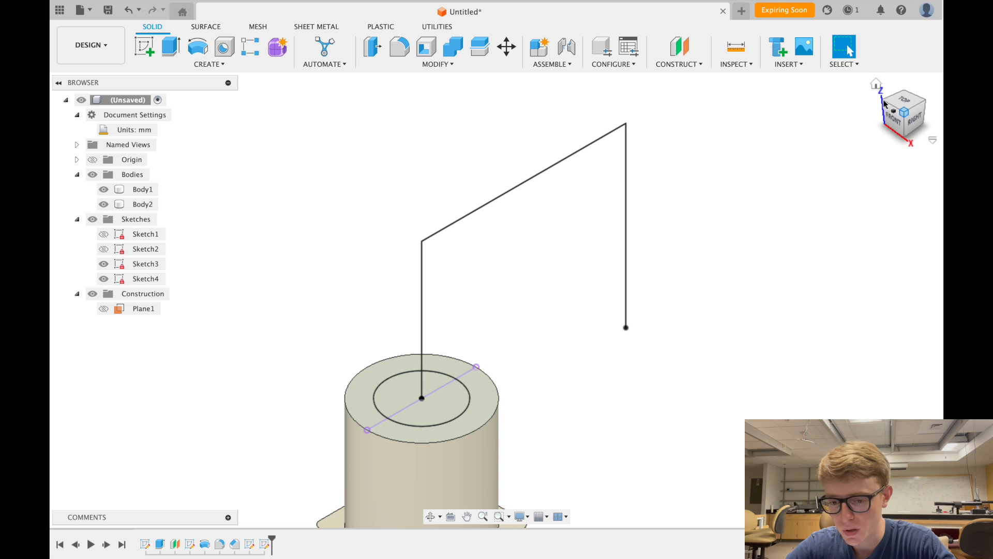
{"action": "left_click", "coordinate": [877, 86]}
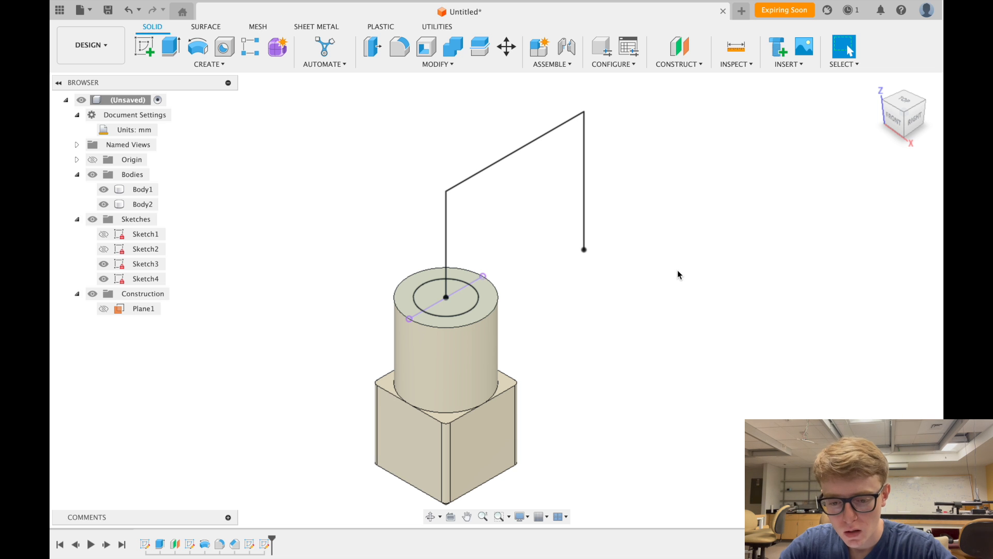
{"action": "left_click", "coordinate": [210, 64]}
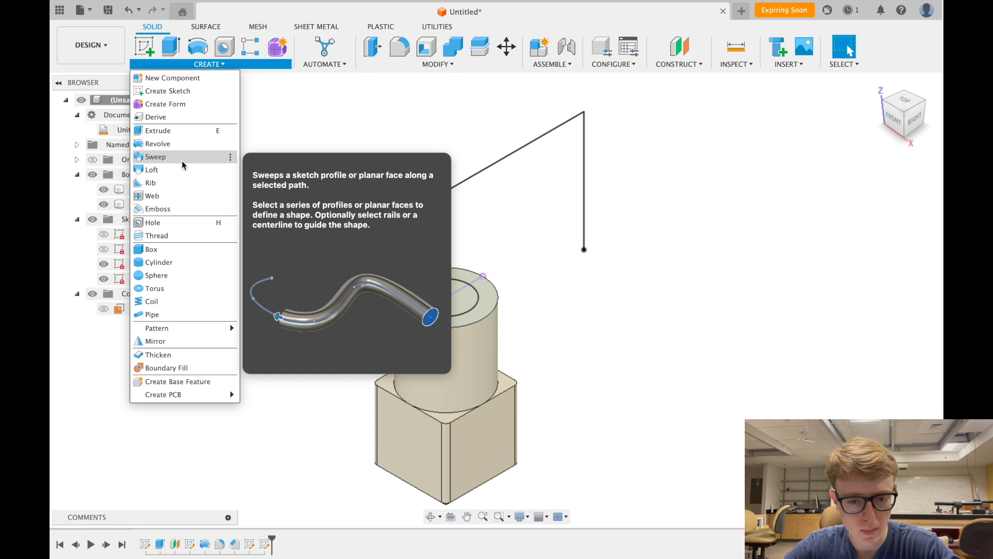
{"action": "left_click", "coordinate": [176, 157]}
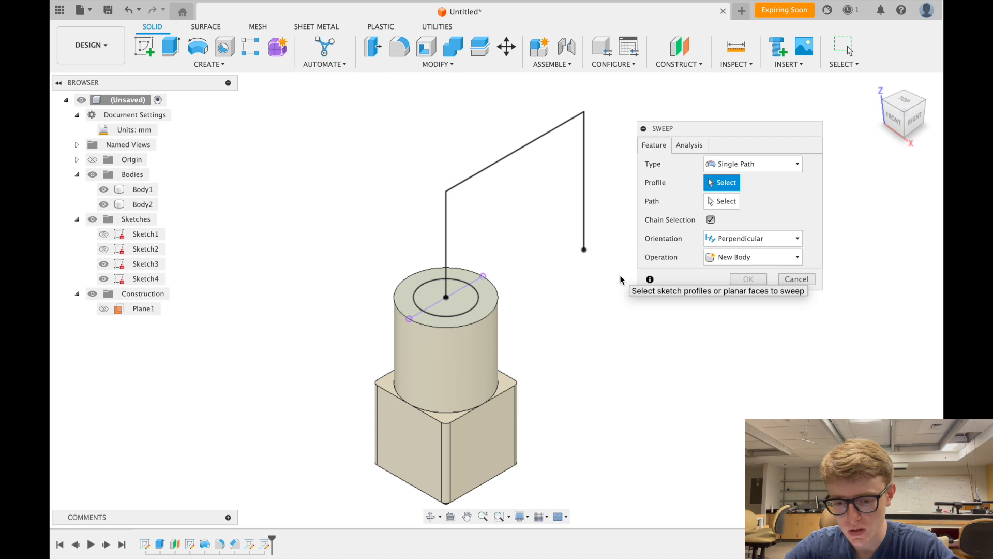
{"action": "left_click", "coordinate": [471, 297]}
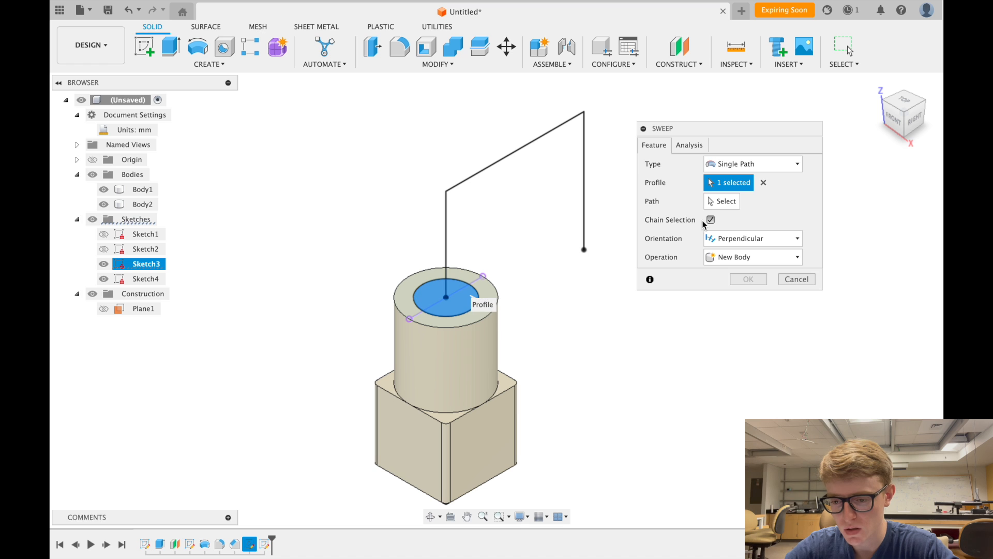
{"action": "left_click", "coordinate": [717, 202]}
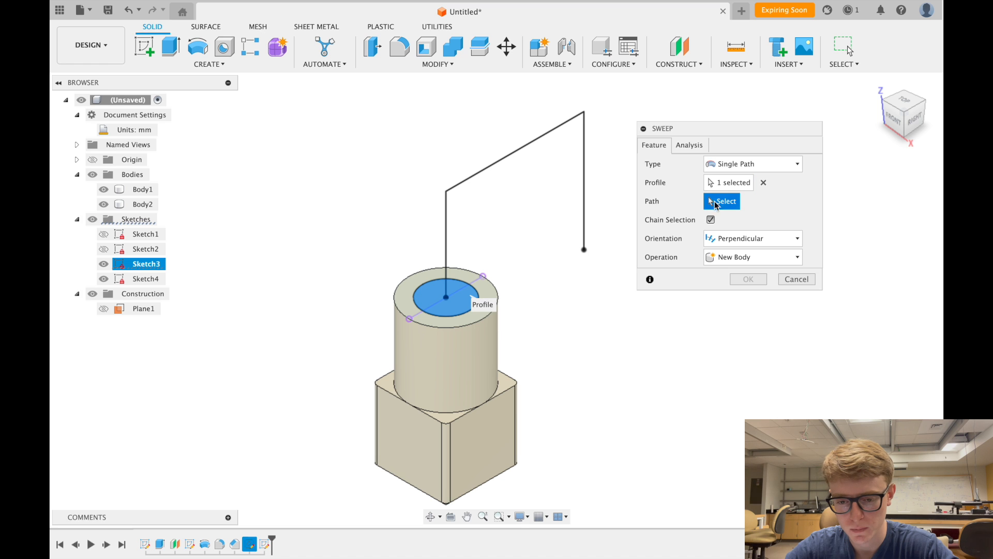
{"action": "left_click", "coordinate": [447, 224]}
- Keep Perpendicular orientation and Join operation, then create the swept pipe
{"action": "scroll", "coordinate": [703, 407], "scroll_direction": "down", "scroll_amount": 3}
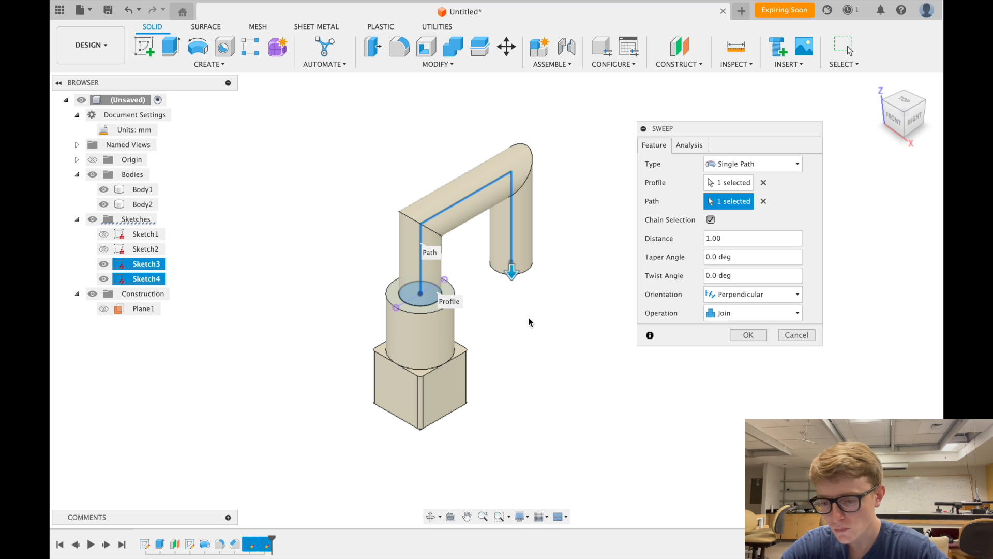
{"action": "left_click", "coordinate": [764, 294]}
{"action": "left_click", "coordinate": [780, 296]}
{"action": "left_click", "coordinate": [779, 296]}
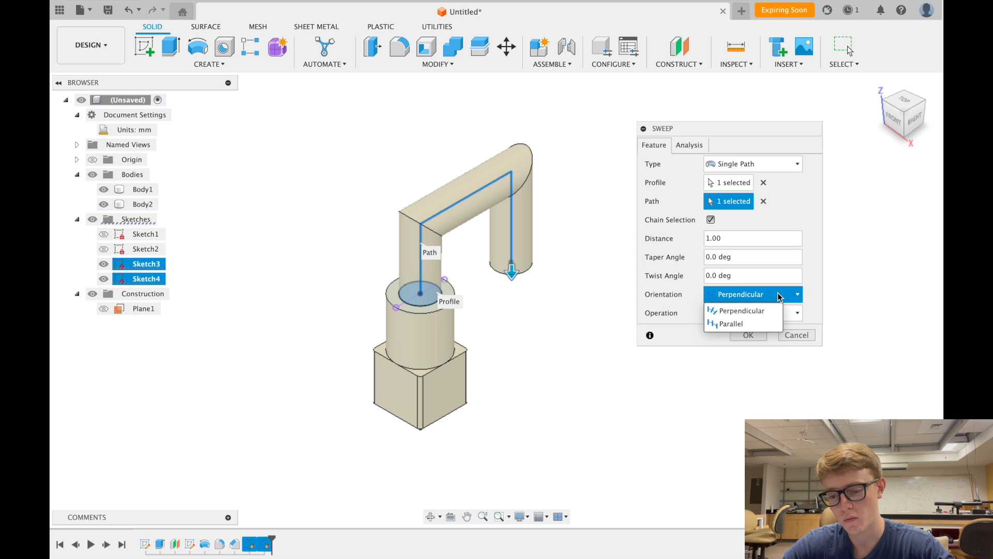
{"action": "left_click", "coordinate": [748, 325]}
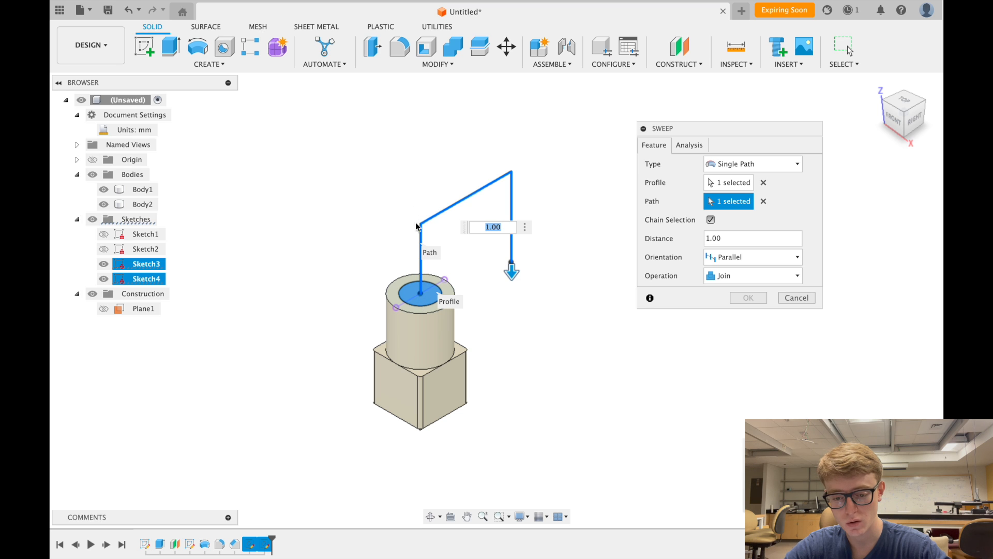
{"action": "left_click", "coordinate": [770, 253]}
{"action": "left_click", "coordinate": [752, 274]}
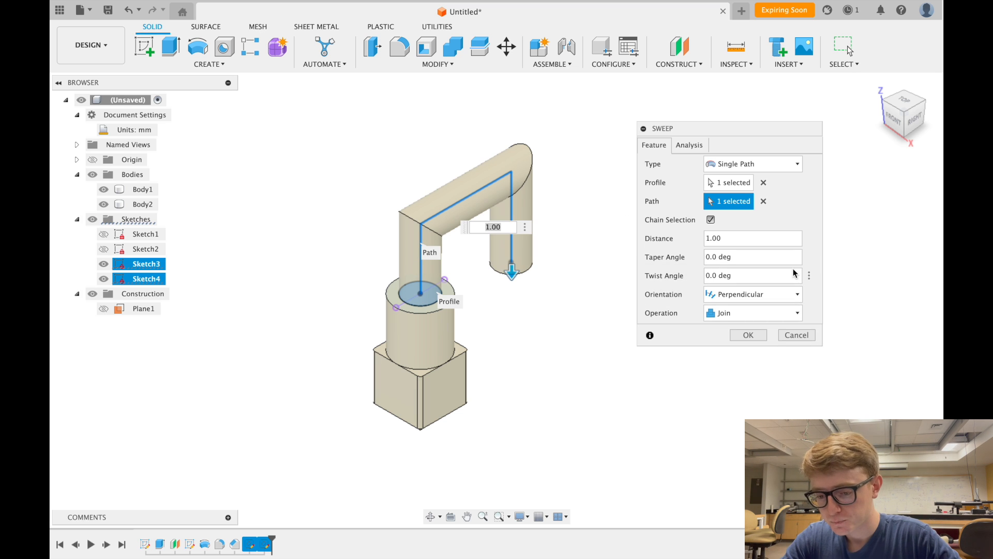
{"action": "left_click", "coordinate": [770, 313]}
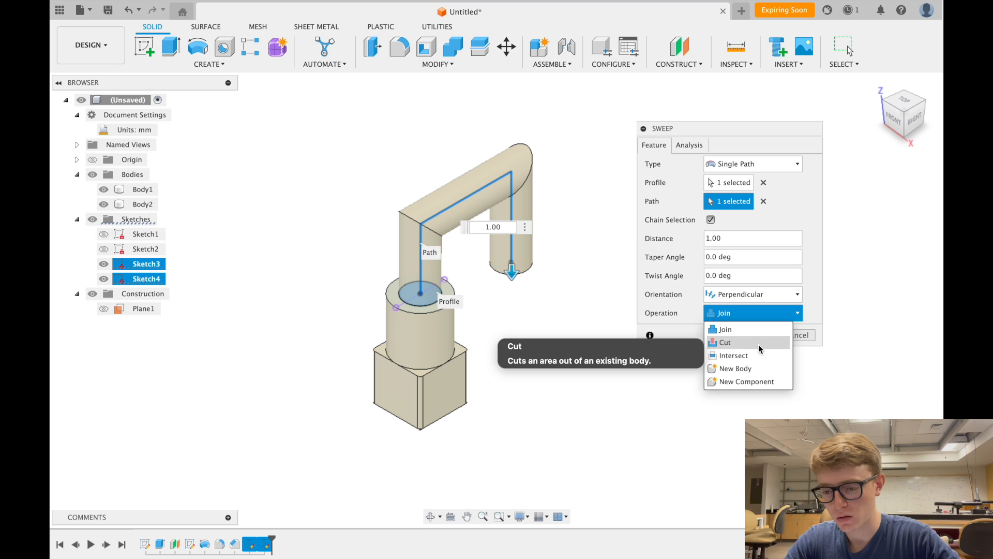
{"action": "left_click", "coordinate": [784, 315]}
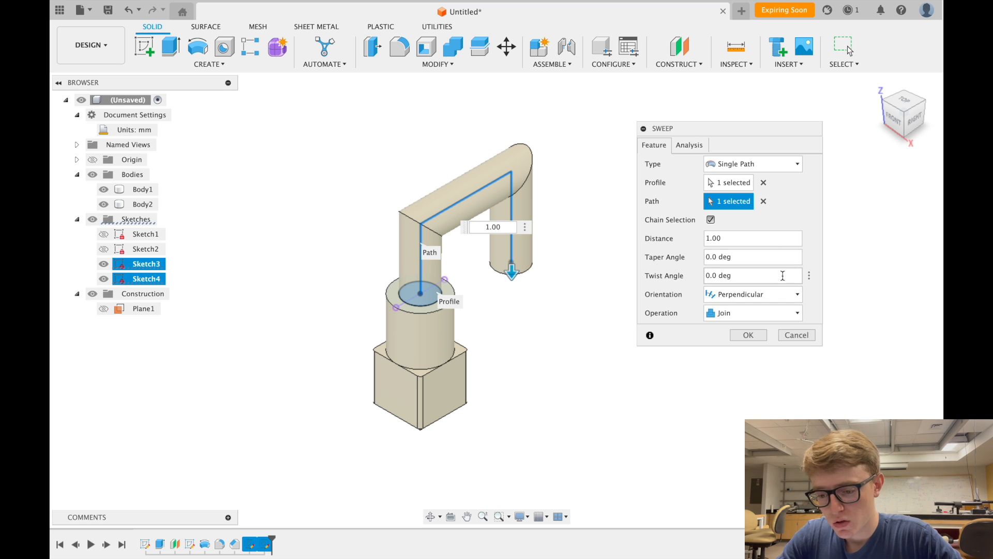
{"action": "left_click", "coordinate": [749, 334]}
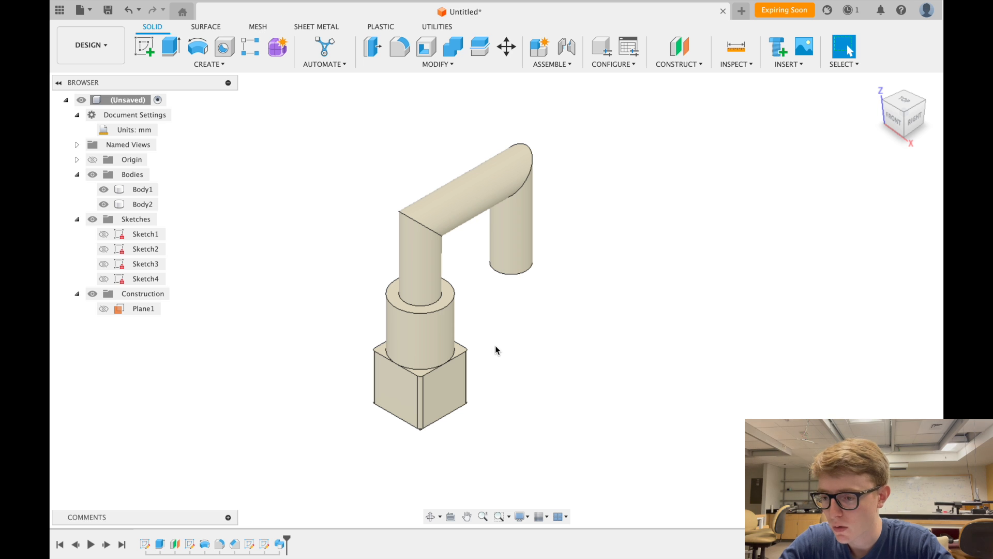
- Orbit toward the right/back to view the pipe's open end, then open the CREATE features list
{"action": "left_click_drag", "start_coordinate": [909, 129], "coordinate": [861, 105]}
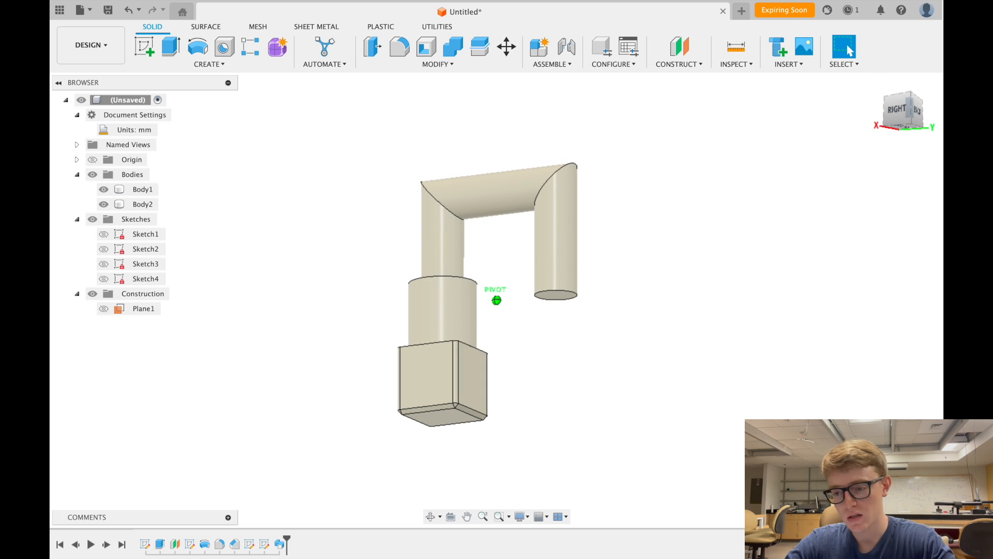
{"action": "mouse_move", "coordinate": [911, 124]}
{"action": "left_mouse_down"}
{"action": "mouse_move", "coordinate": [902, 112]}
{"action": "mouse_move", "coordinate": [895, 116]}
{"action": "left_mouse_up"}
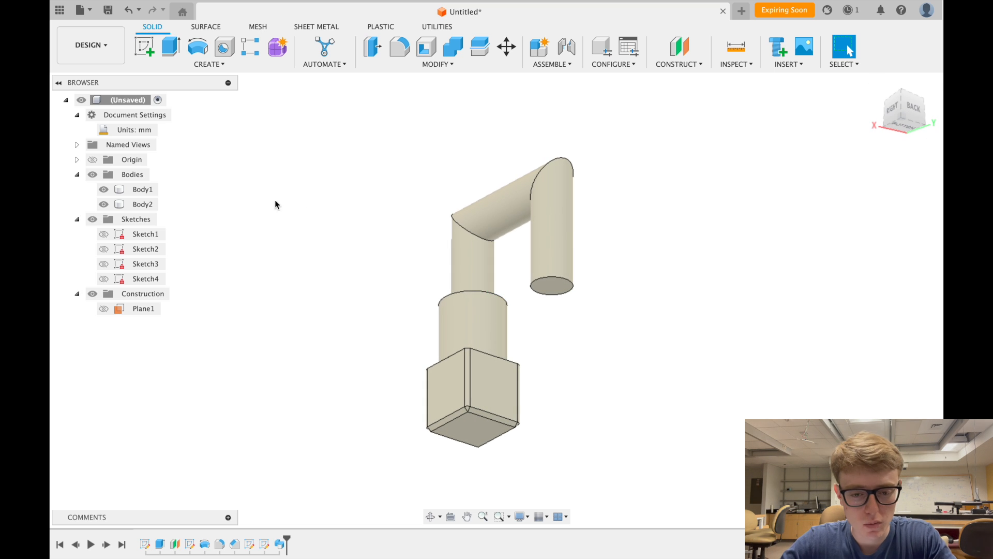
{"action": "left_click", "coordinate": [208, 64]}
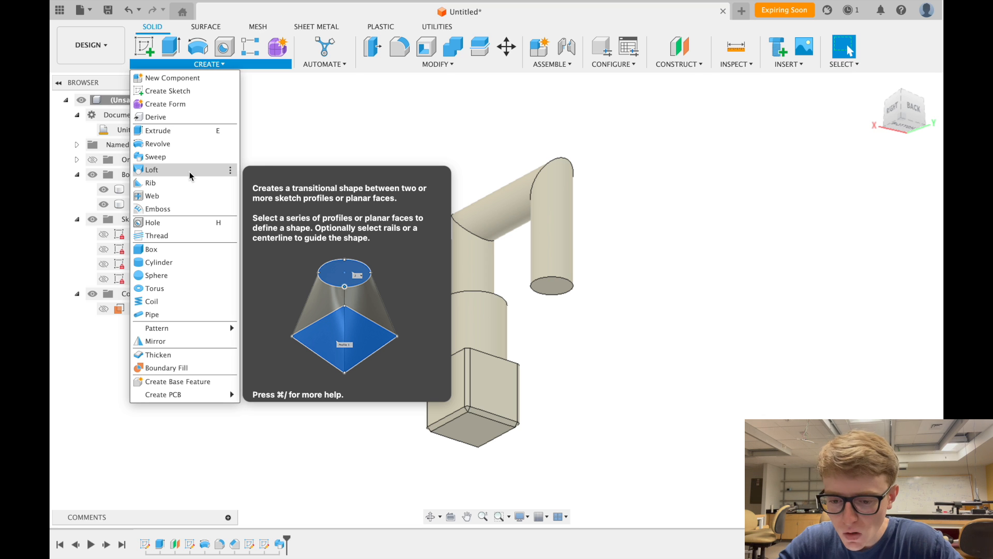
- Close the Create menu and try selecting the pipe's bottom end face
{"action": "left_click", "coordinate": [323, 137]}
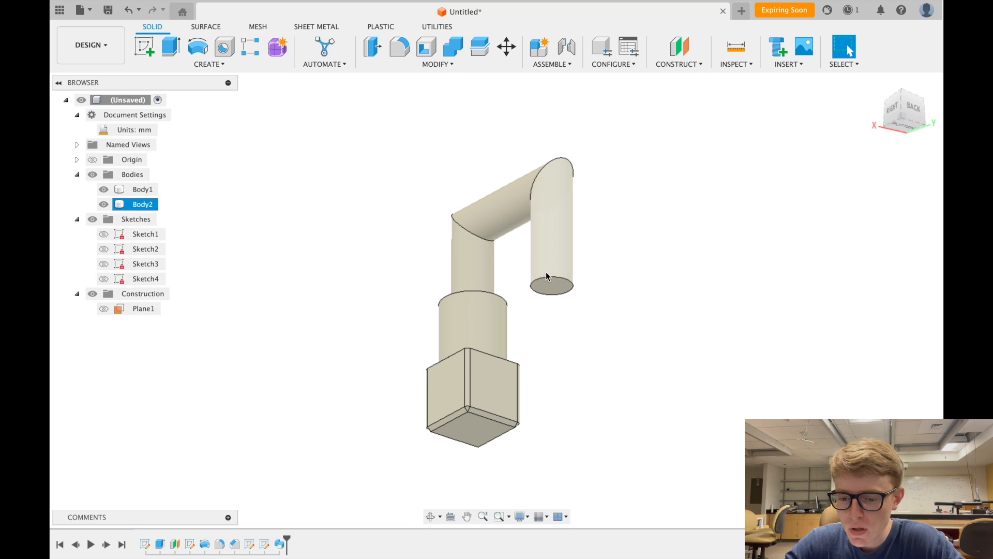
{"action": "left_click", "coordinate": [549, 288]}
{"action": "scroll", "coordinate": [547, 287], "scroll_direction": "up", "scroll_amount": 4}
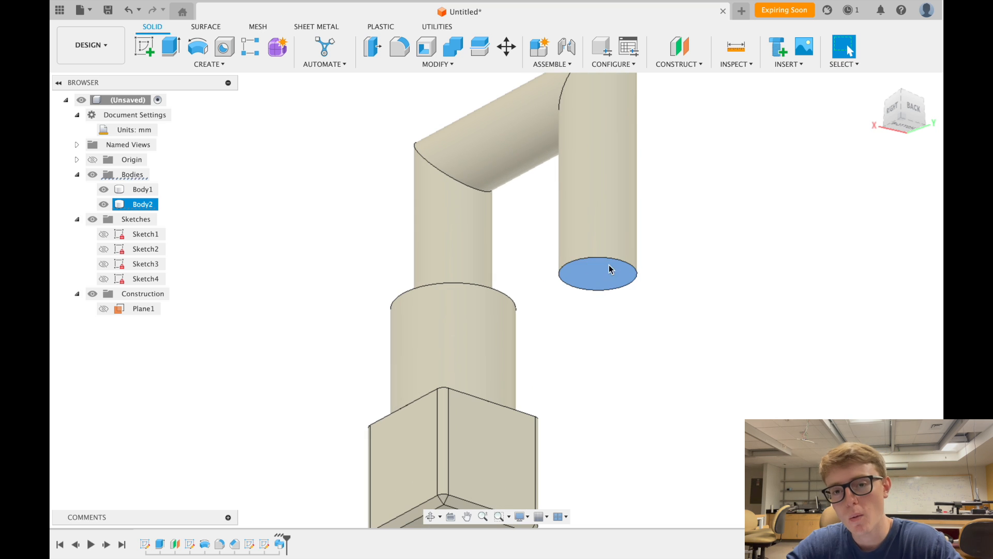
{"action": "left_click", "coordinate": [659, 299]}
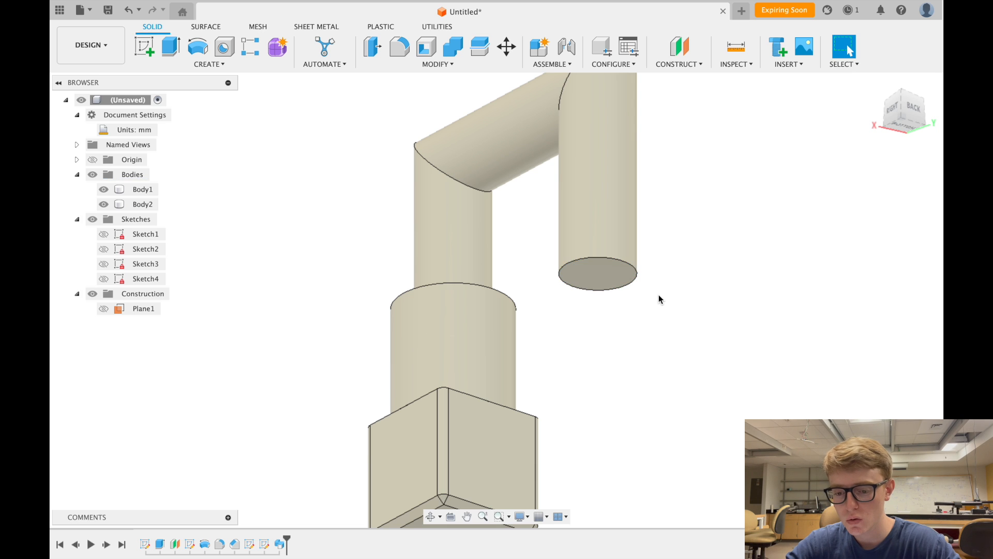
{"action": "left_click", "coordinate": [595, 282]}
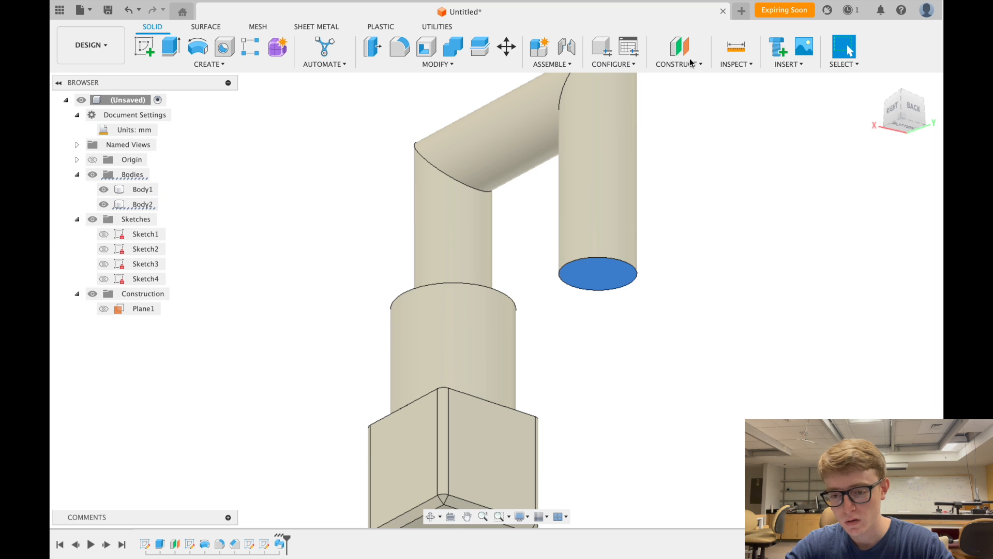
{"action": "left_click", "coordinate": [709, 176]}
- Create Plane2 offset 30 mm from the pipe's end face
{"action": "left_click", "coordinate": [693, 64]}
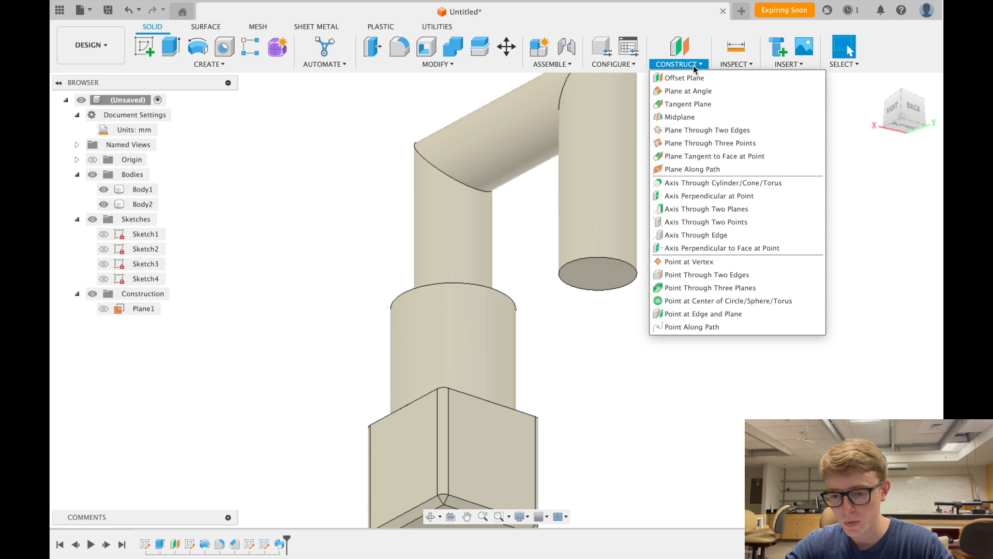
{"action": "left_click", "coordinate": [694, 78]}
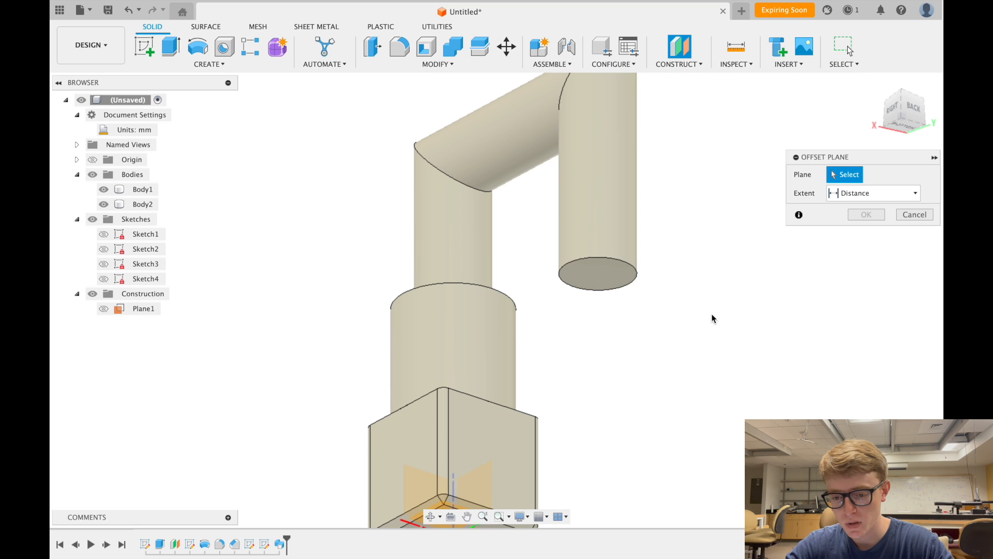
{"action": "left_click", "coordinate": [581, 271]}
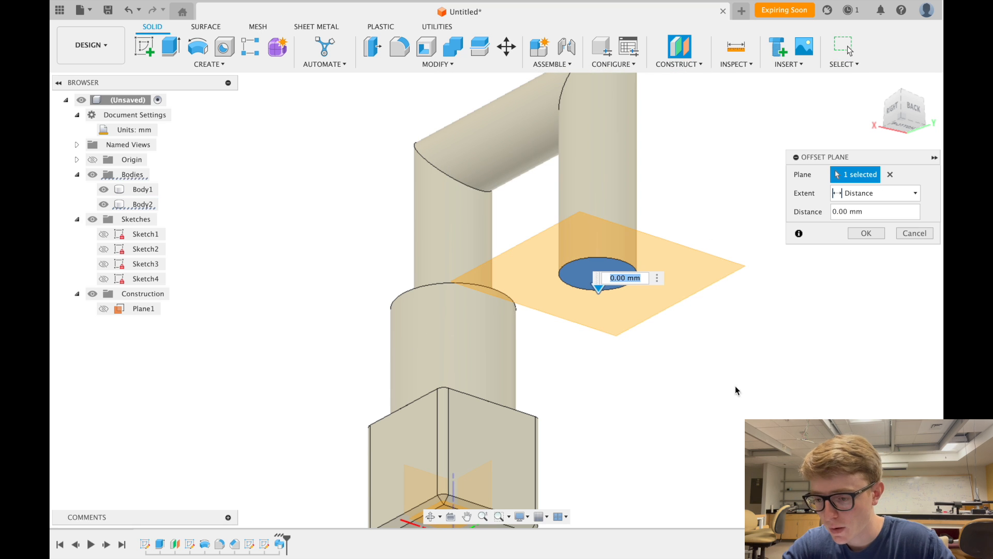
{"action": "left_click", "coordinate": [866, 211]}
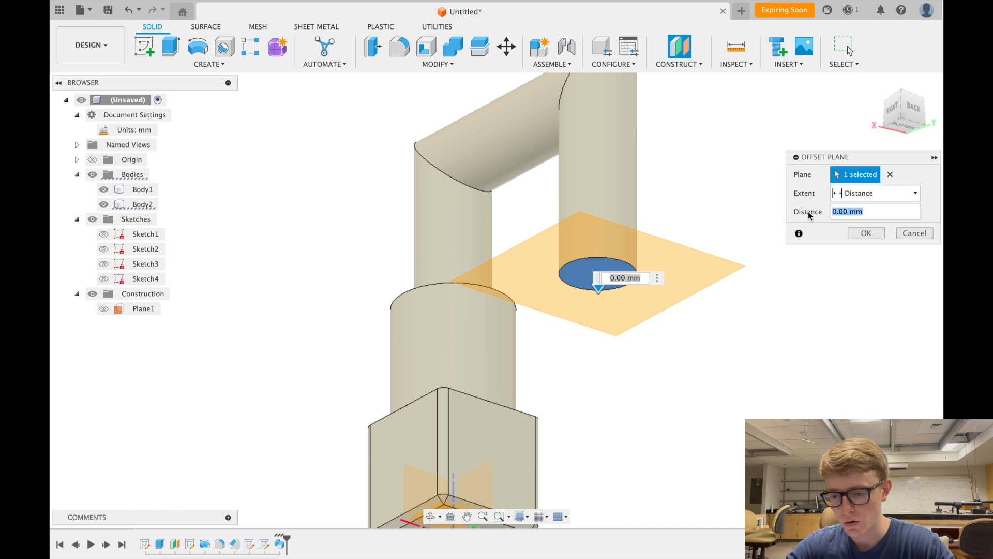
{"action": "type", "text": "30"}
{"action": "left_click", "coordinate": [871, 233]}
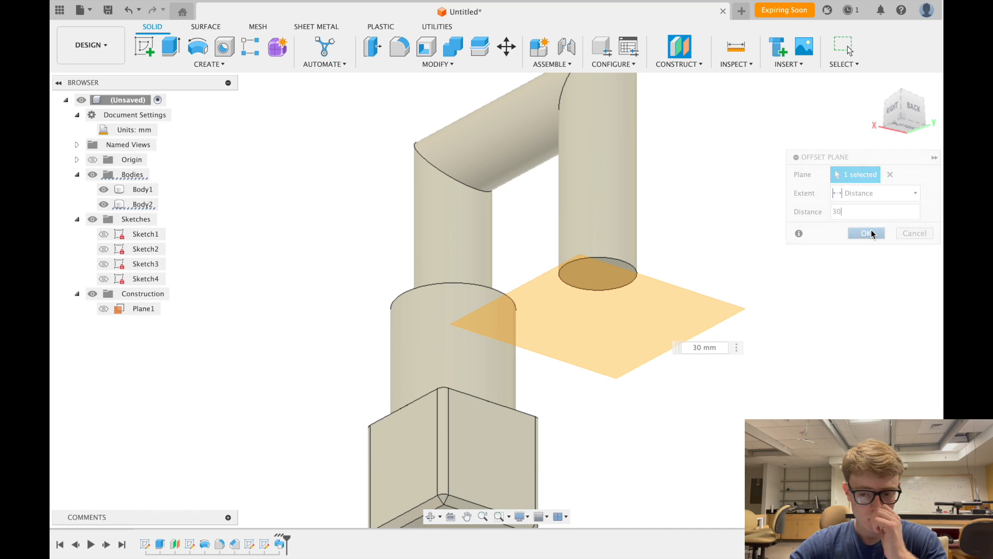
{"action": "left_click", "coordinate": [708, 307]}
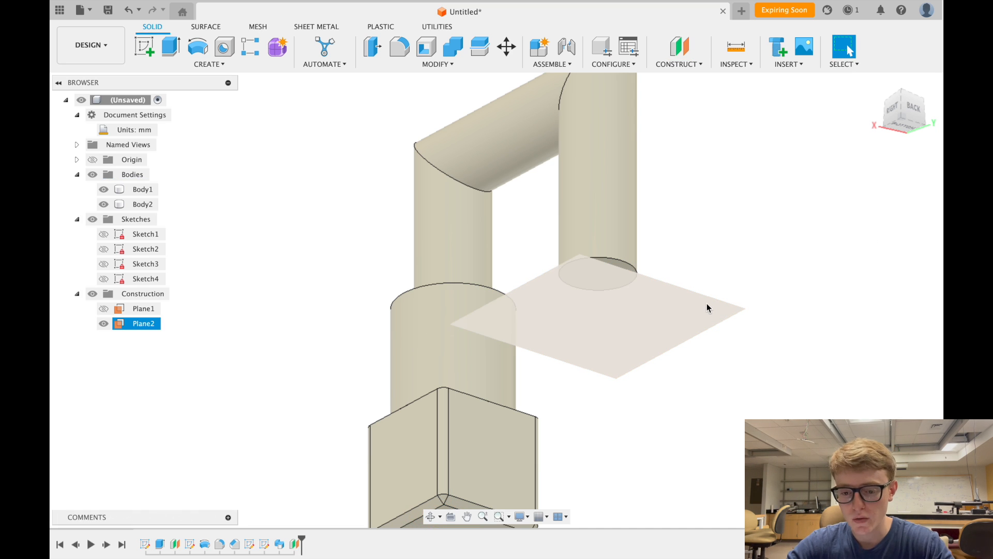
- Select Plane2 and start a new sketch on it
{"action": "left_click", "coordinate": [708, 306]}
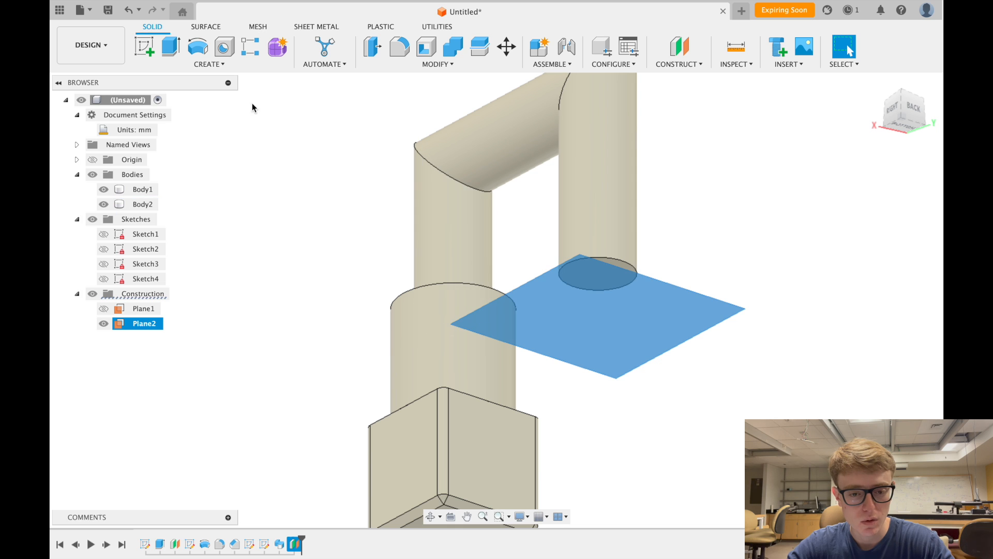
{"action": "left_click", "coordinate": [151, 60]}
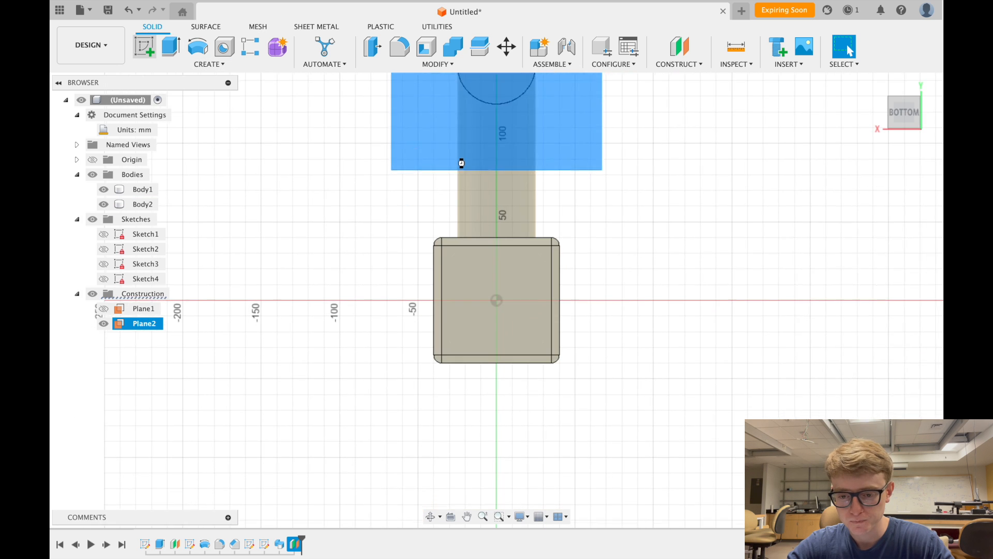
{"action": "scroll", "coordinate": [563, 173], "scroll_direction": "up", "scroll_amount": 4}
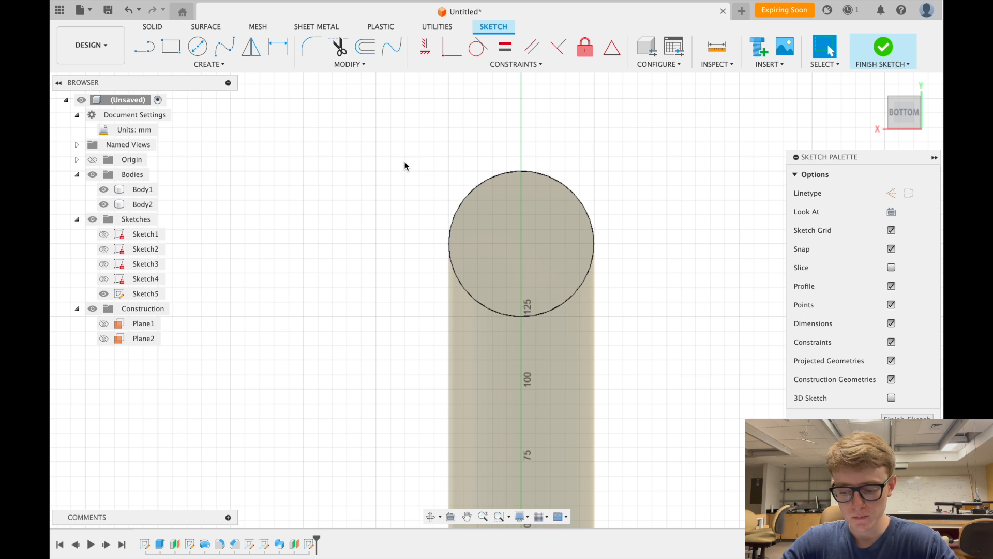
- Project the pipe's circular end into the sketch using the P shortcut
{"action": "key", "text": "p"}
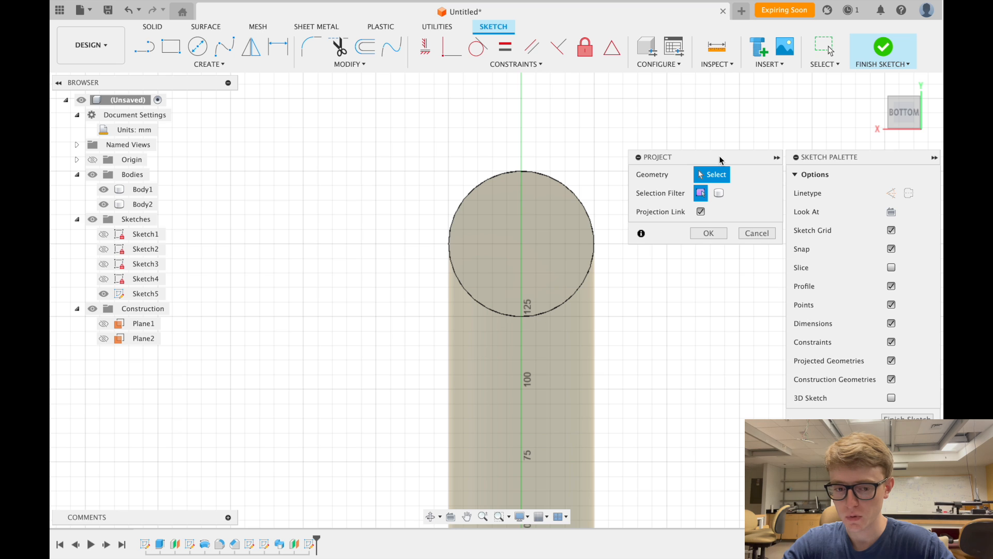
{"action": "left_click_drag", "start_coordinate": [720, 160], "coordinate": [720, 102]}
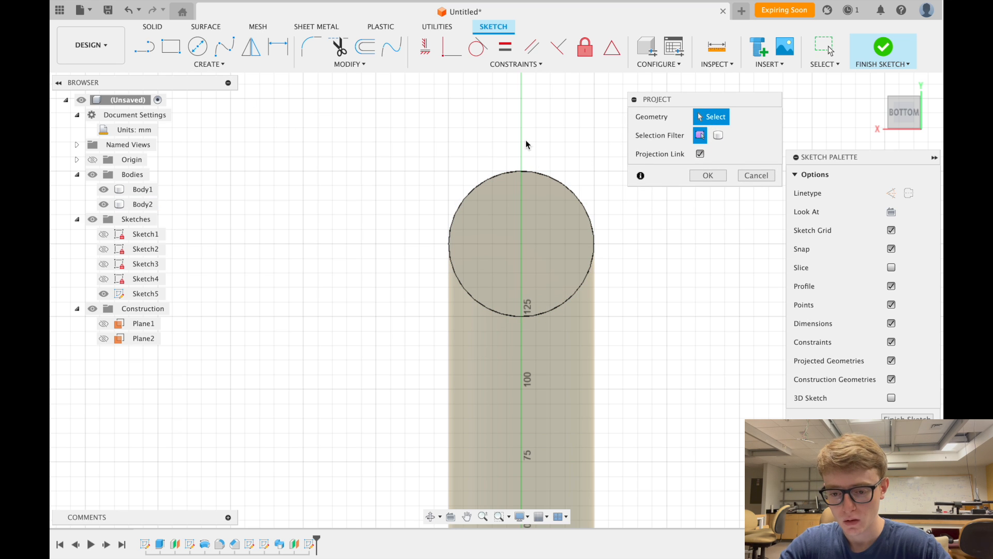
{"action": "left_click", "coordinate": [534, 174]}
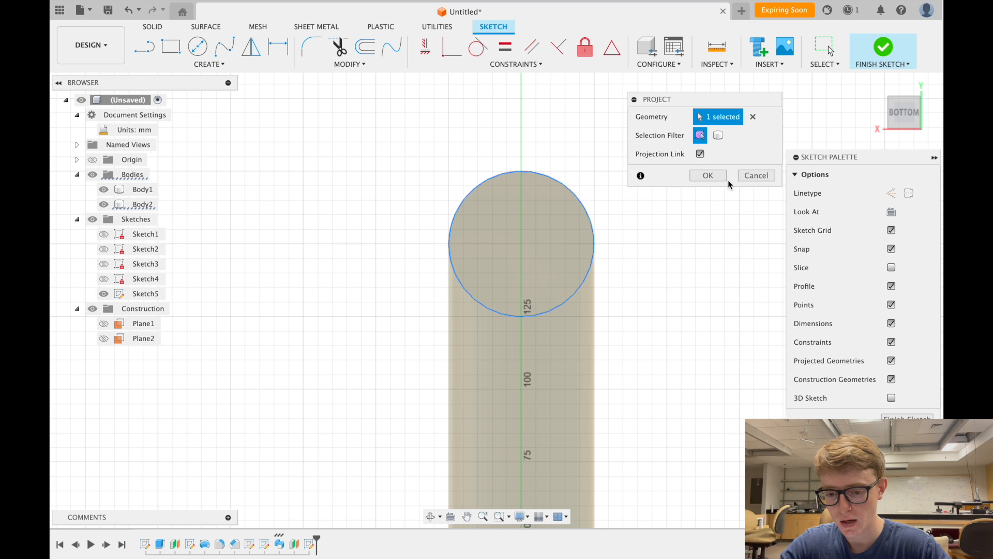
{"action": "left_click", "coordinate": [711, 176]}
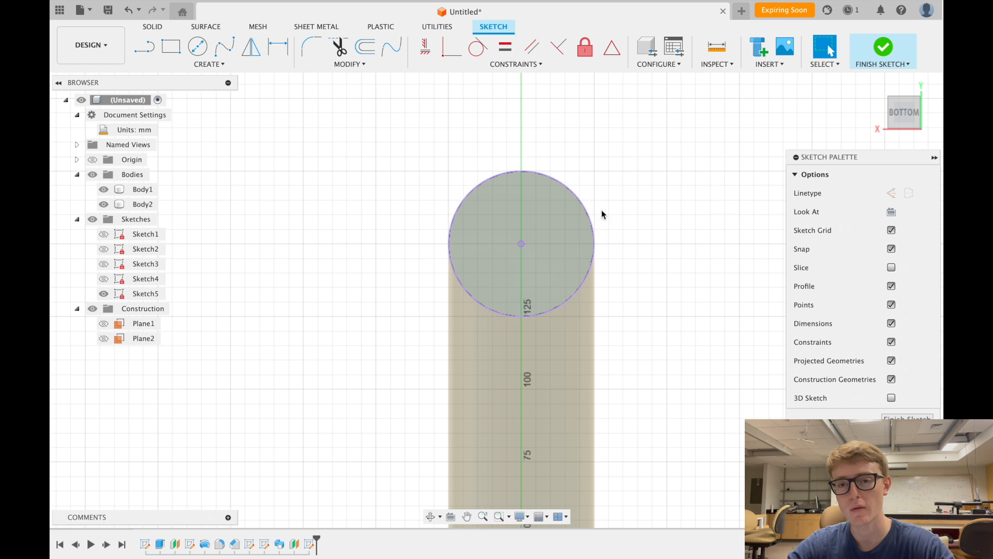
{"action": "scroll", "coordinate": [625, 275], "scroll_direction": "up", "scroll_amount": 2}
{"action": "scroll", "coordinate": [626, 275], "scroll_direction": "right", "scroll_amount": 1}
{"action": "scroll", "coordinate": [625, 275], "scroll_direction": "up", "scroll_amount": 1}
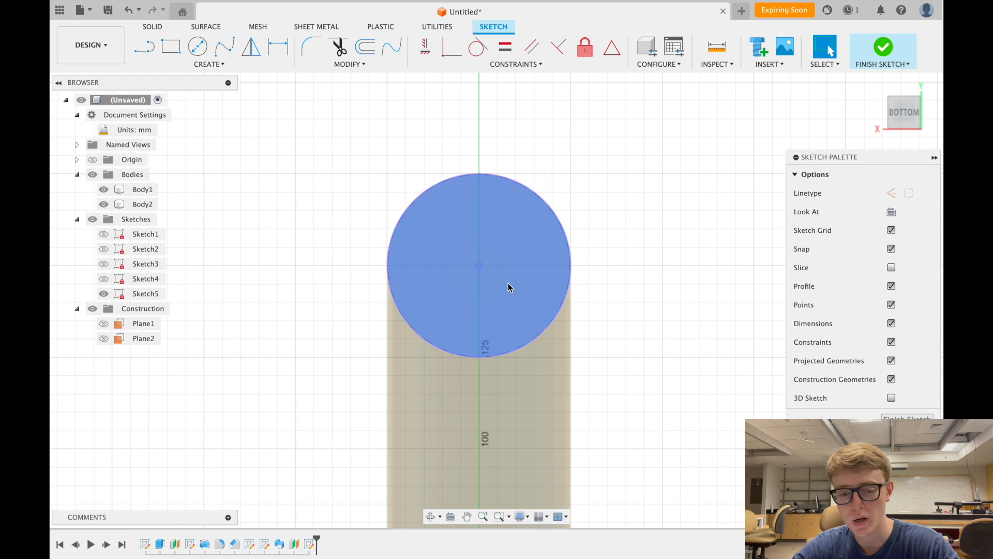
- Draw a Ø150 mm circle centred on the pipe end in Sketch5 and finish the sketch
{"action": "left_click", "coordinate": [196, 45]}
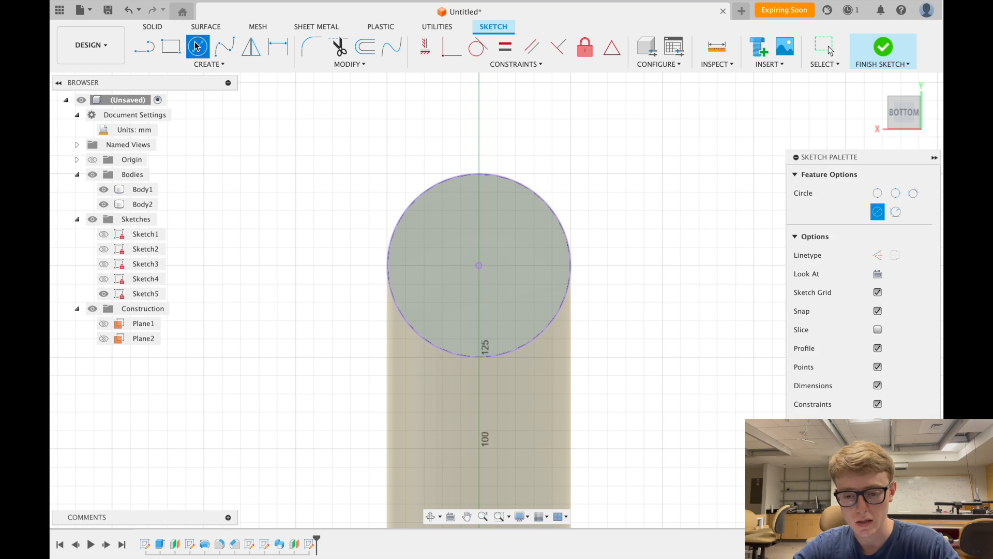
{"action": "left_click", "coordinate": [479, 266]}
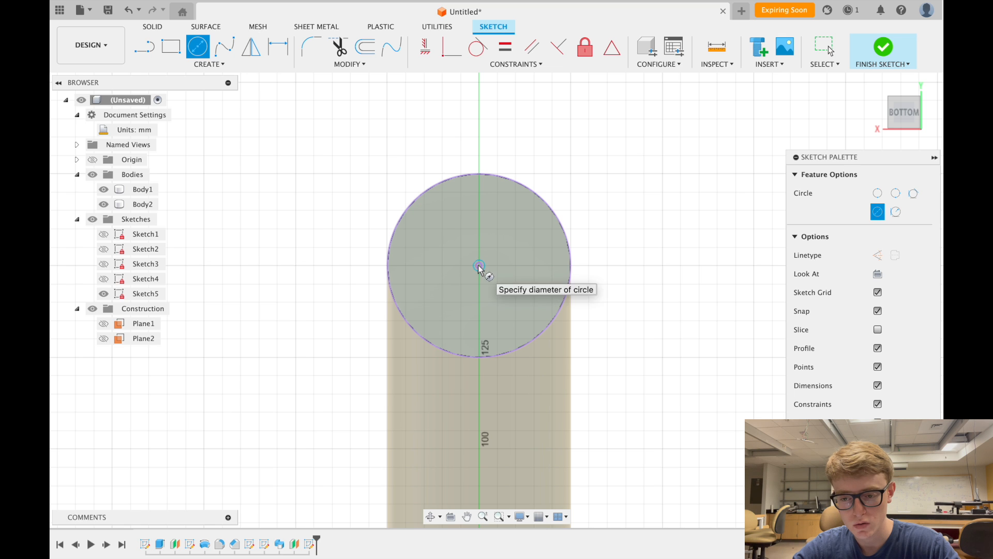
{"action": "left_click", "coordinate": [739, 130]}
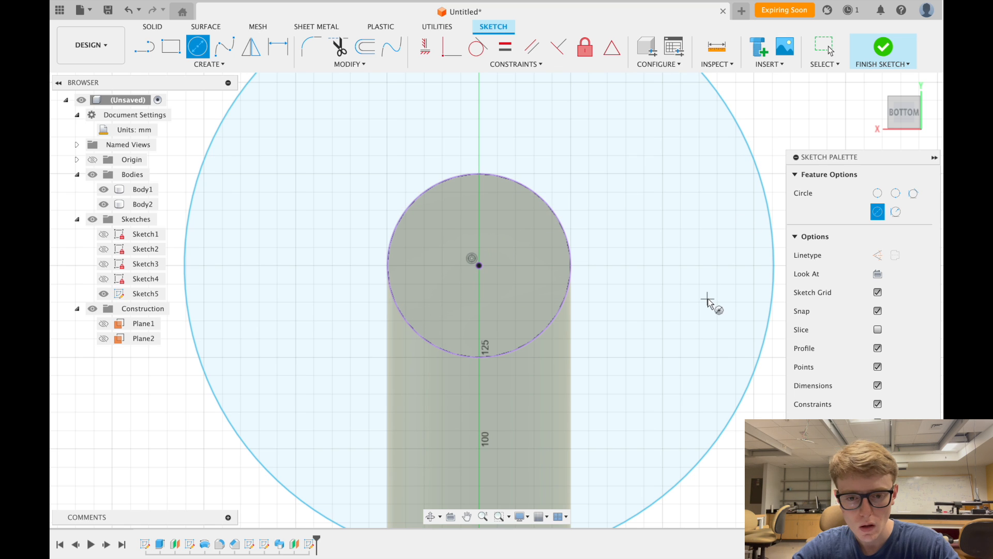
{"action": "left_click", "coordinate": [278, 47]}
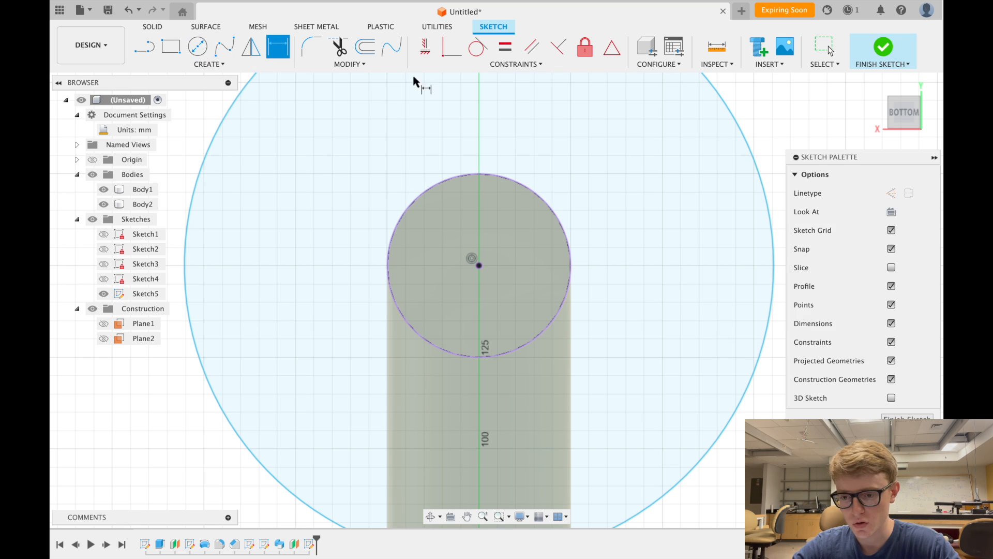
{"action": "left_click", "coordinate": [724, 104]}
{"action": "left_click", "coordinate": [670, 177]}
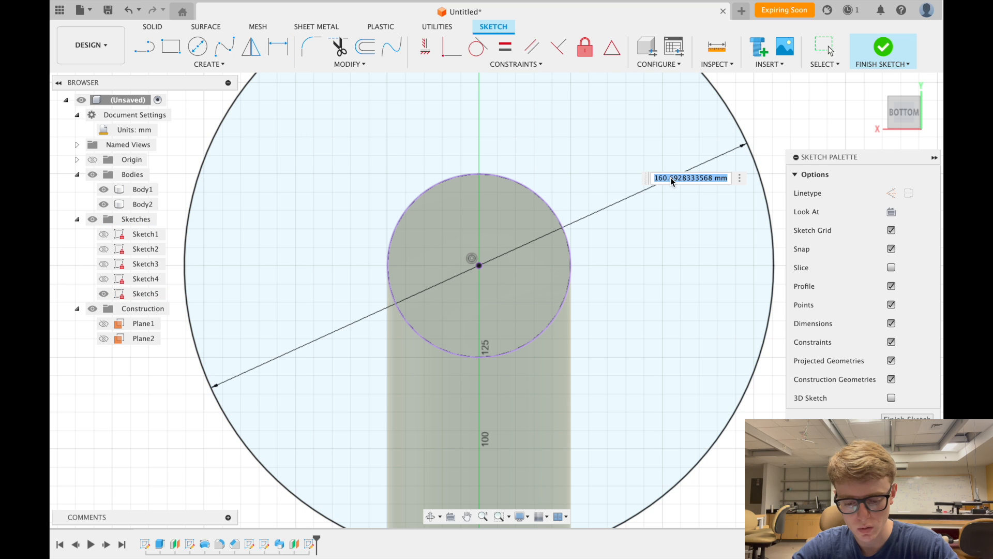
{"action": "type", "text": "150"}
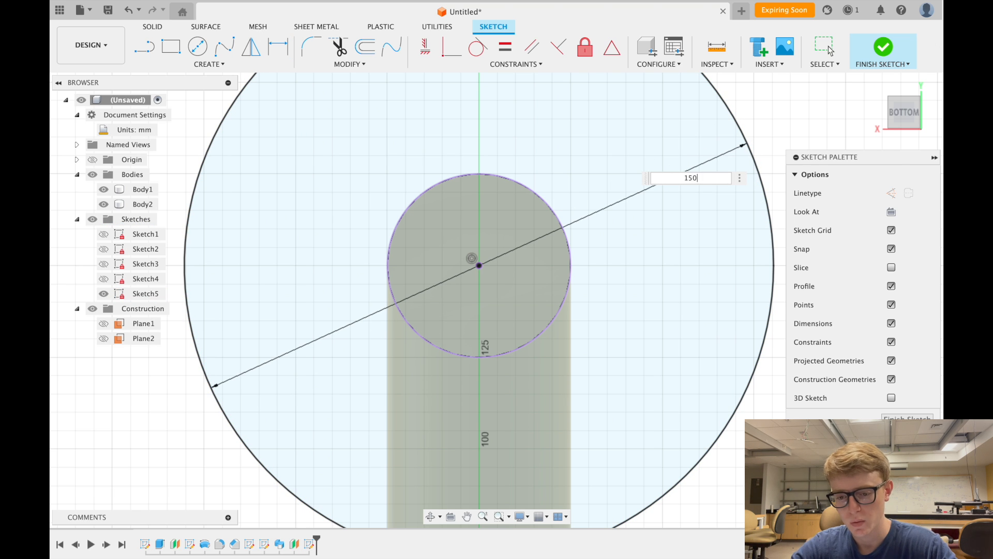
{"action": "key", "text": "Return"}
{"action": "scroll", "coordinate": [639, 239], "scroll_direction": "down", "scroll_amount": 5}
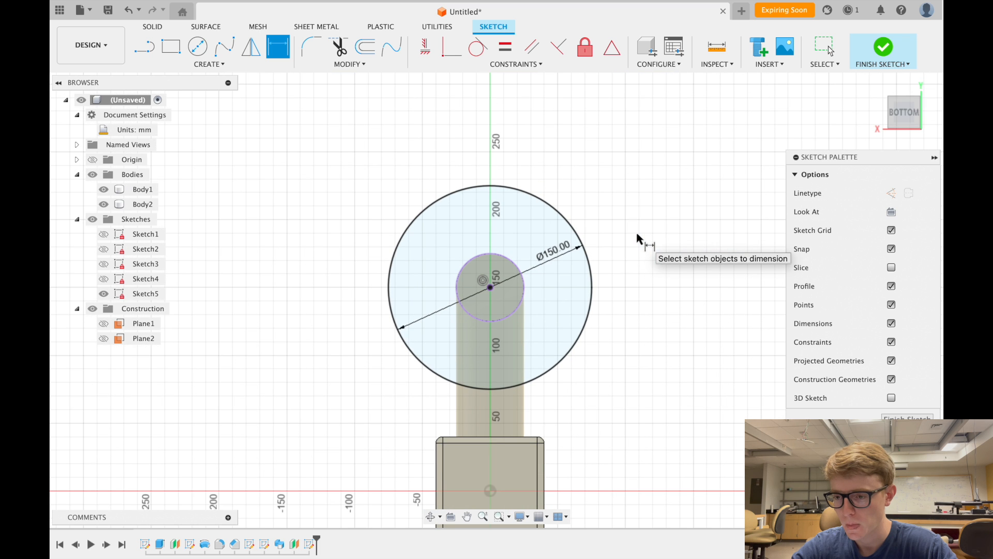
{"action": "left_click", "coordinate": [881, 49]}
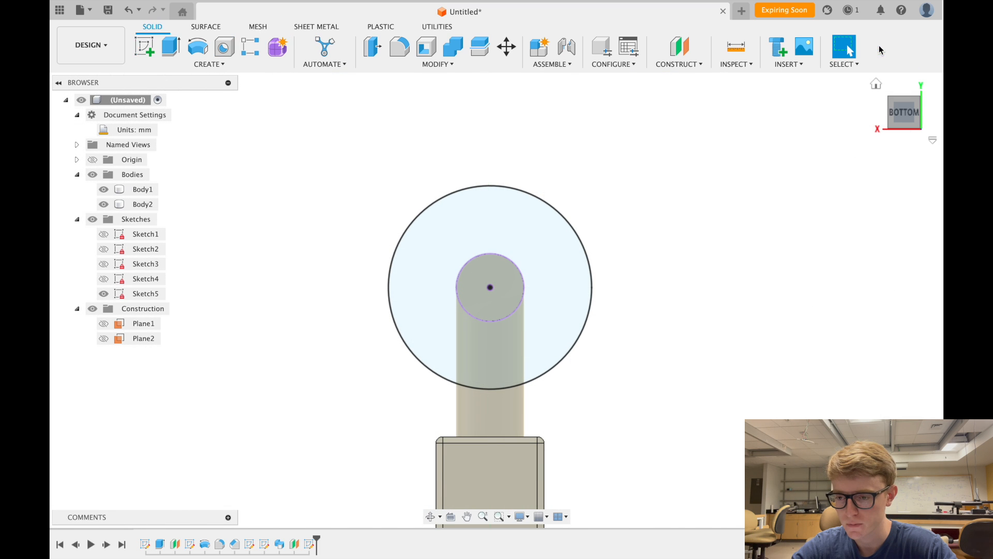
- Orbit the model to inspect the pipe end and Ø150 mm circle from slightly below
{"action": "left_click", "coordinate": [877, 88]}
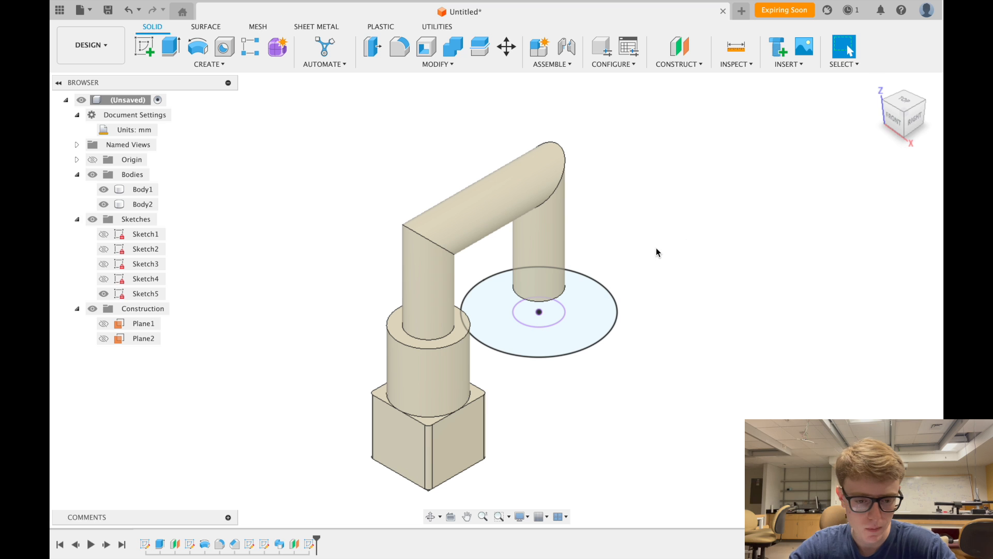
{"action": "left_click", "coordinate": [920, 101]}
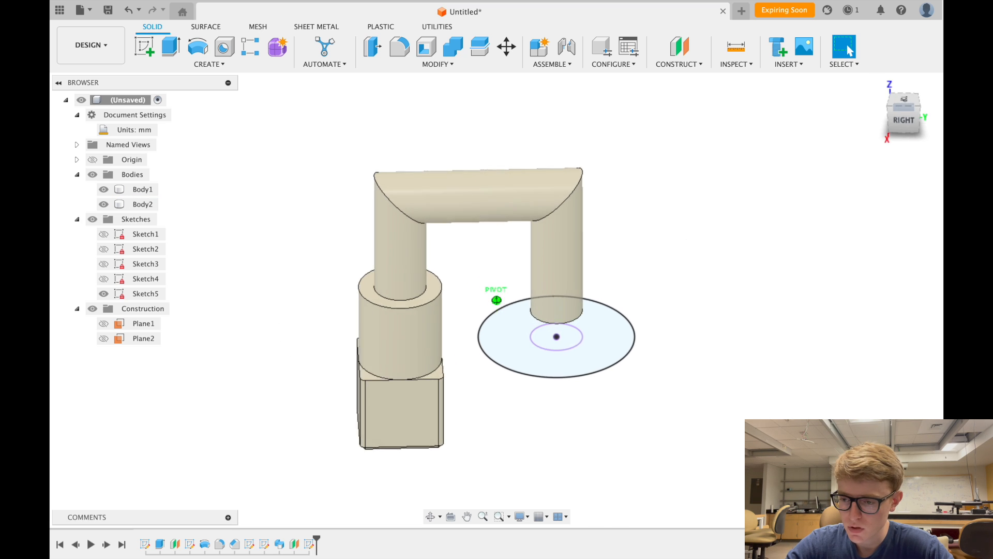
{"action": "mouse_move", "coordinate": [917, 133]}
{"action": "left_mouse_down"}
{"action": "mouse_move", "coordinate": [876, 85]}
{"action": "mouse_move", "coordinate": [880, 102]}
{"action": "left_mouse_up"}
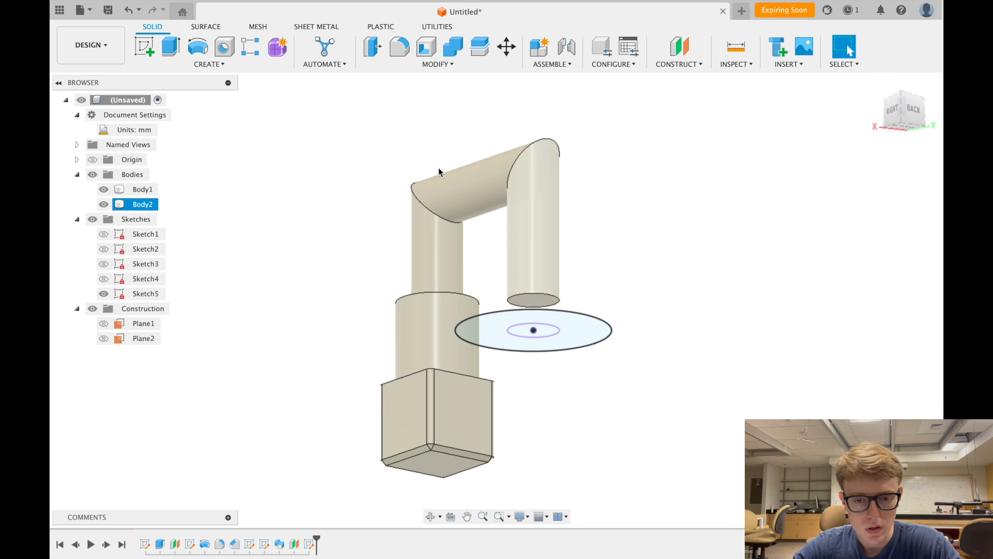
{"action": "left_click", "coordinate": [234, 63]}
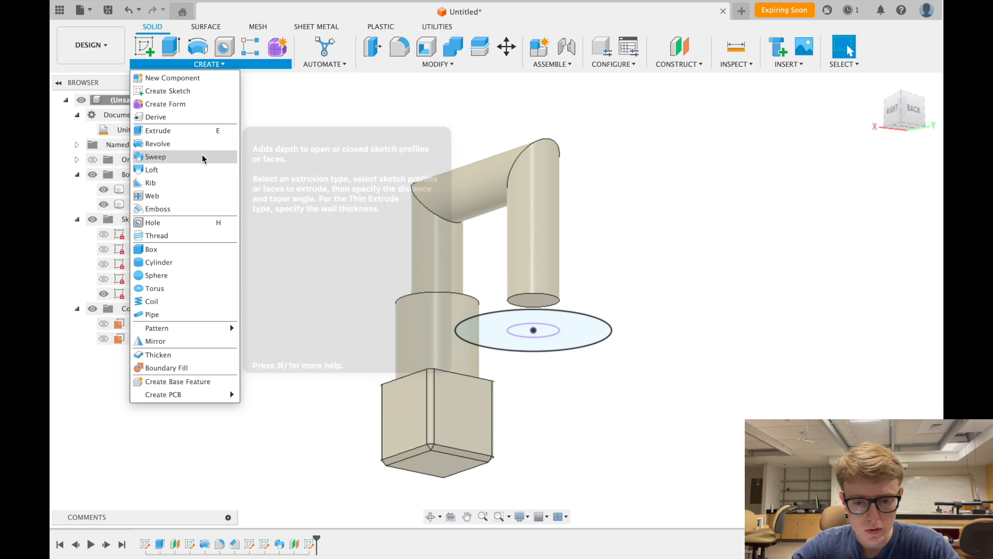
- Loft the pipe's end face to the Ø150 mm circle, forming a flared cone
{"action": "left_click", "coordinate": [194, 170]}
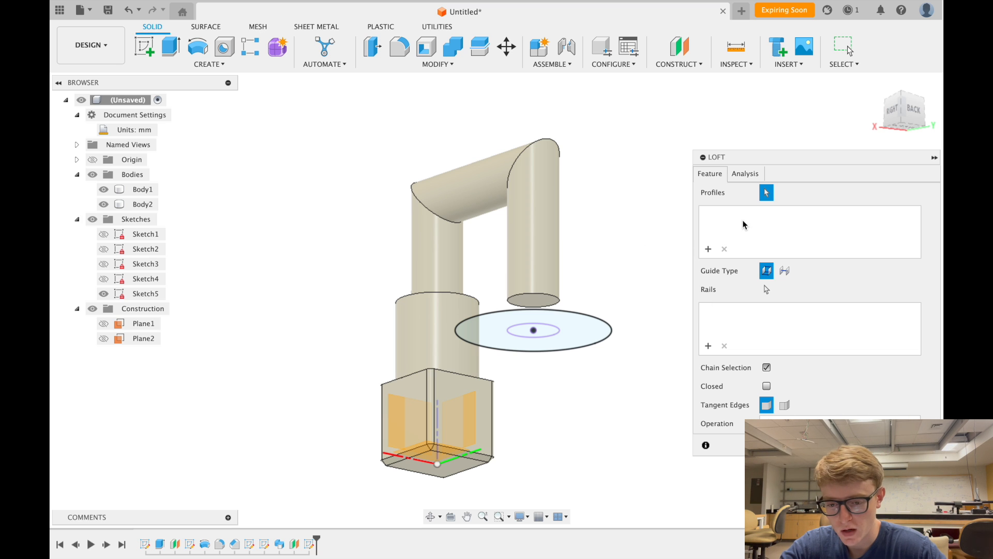
{"action": "left_click", "coordinate": [536, 302]}
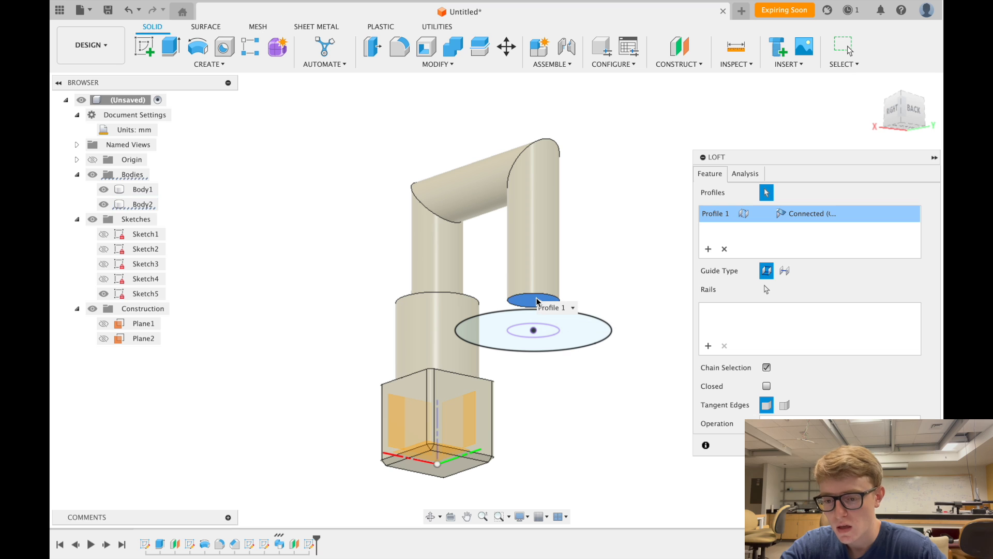
{"action": "left_click", "coordinate": [708, 249]}
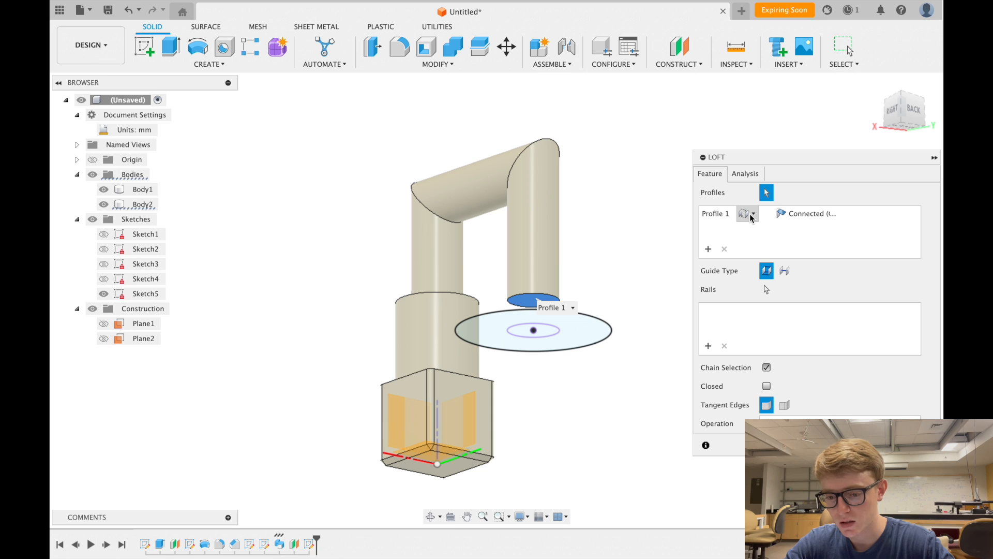
{"action": "left_click", "coordinate": [578, 327]}
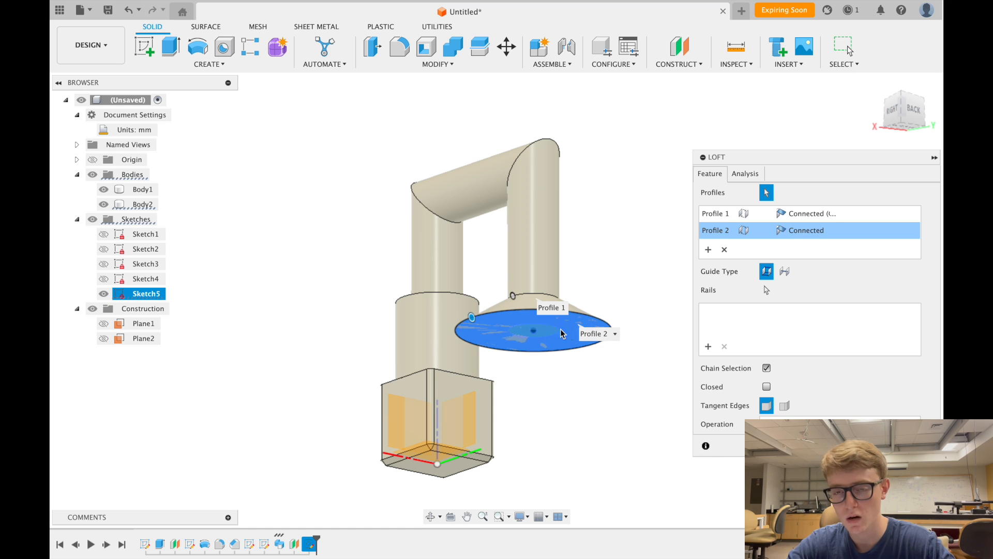
{"action": "scroll", "coordinate": [593, 409], "scroll_direction": "up", "scroll_amount": 4}
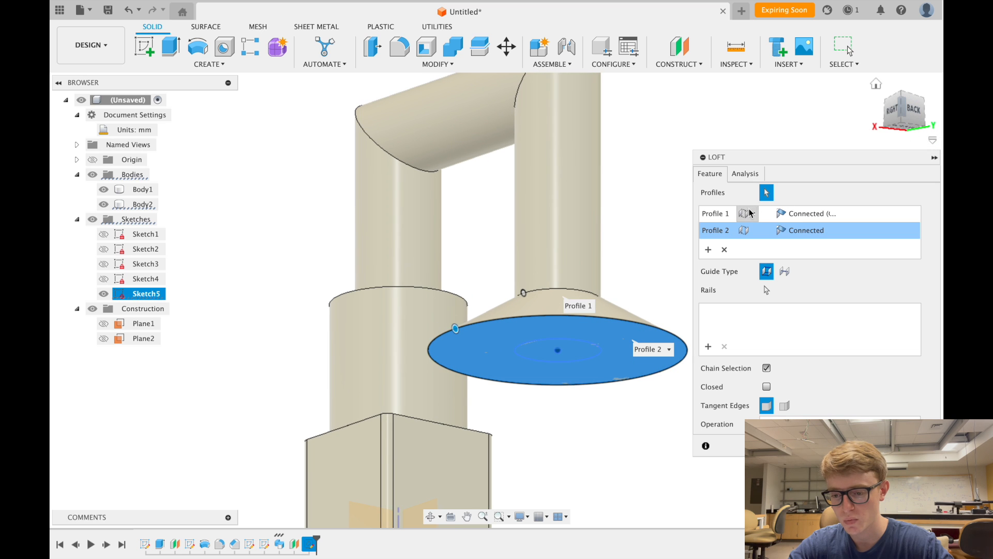
{"action": "left_click", "coordinate": [902, 133]}
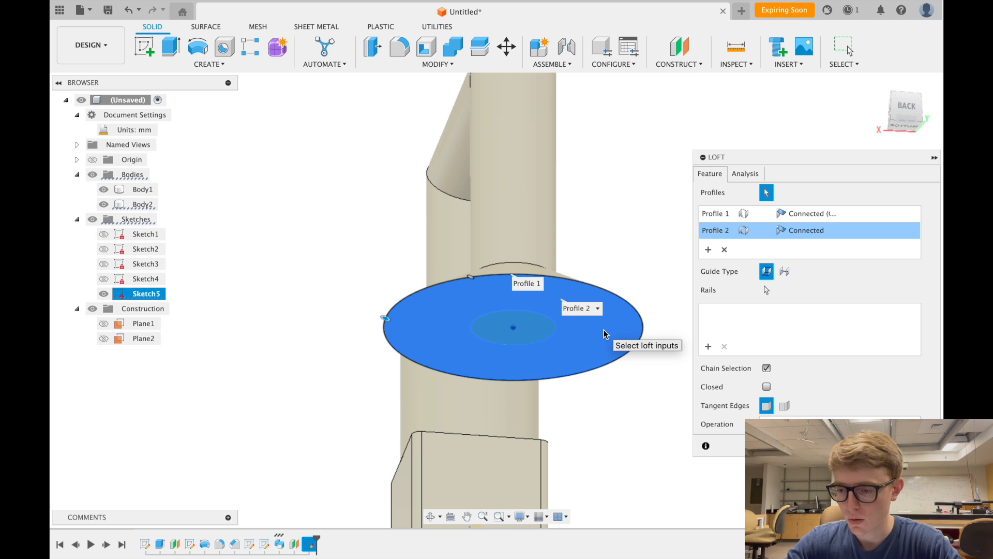
{"action": "left_click_drag", "start_coordinate": [892, 124], "coordinate": [922, 142]}
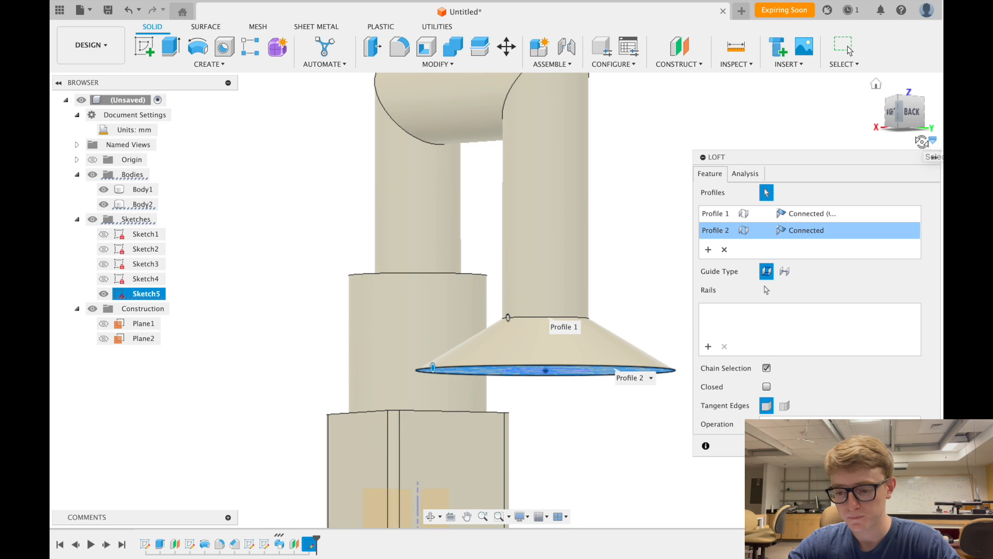
{"action": "scroll", "coordinate": [517, 222], "scroll_direction": "down", "scroll_amount": 3}
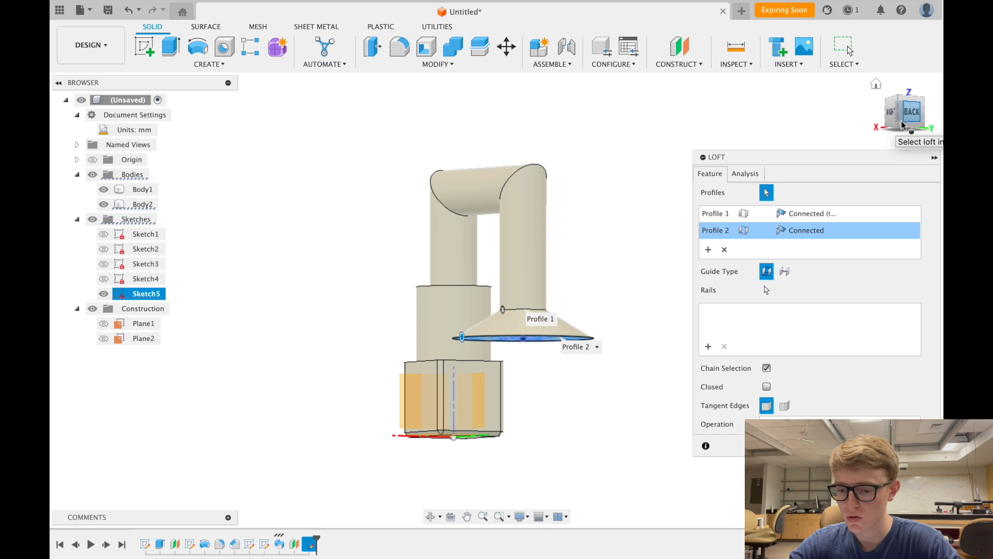
{"action": "mouse_move", "coordinate": [905, 115]}
{"action": "left_mouse_down"}
{"action": "mouse_move", "coordinate": [914, 118]}
{"action": "mouse_move", "coordinate": [914, 93]}
{"action": "left_mouse_up"}
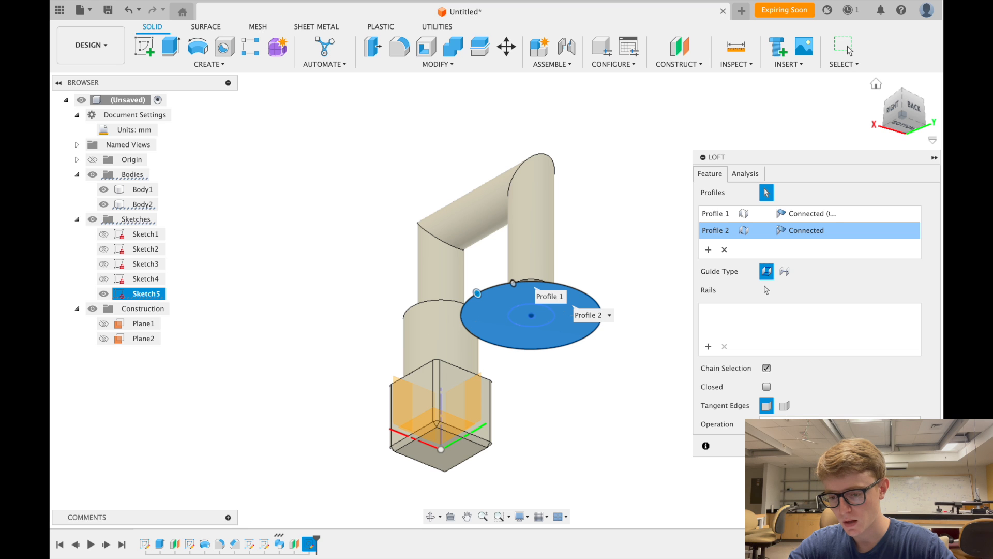
{"action": "key", "text": "Return"}
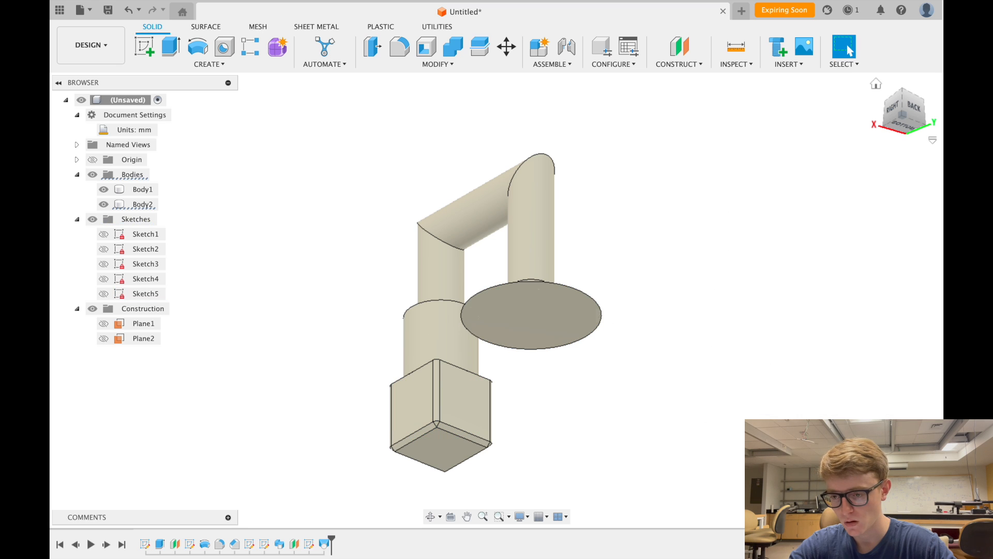
- Orbit beneath the model and select the flared loft's wide flat bottom face
{"action": "left_click", "coordinate": [876, 86]}
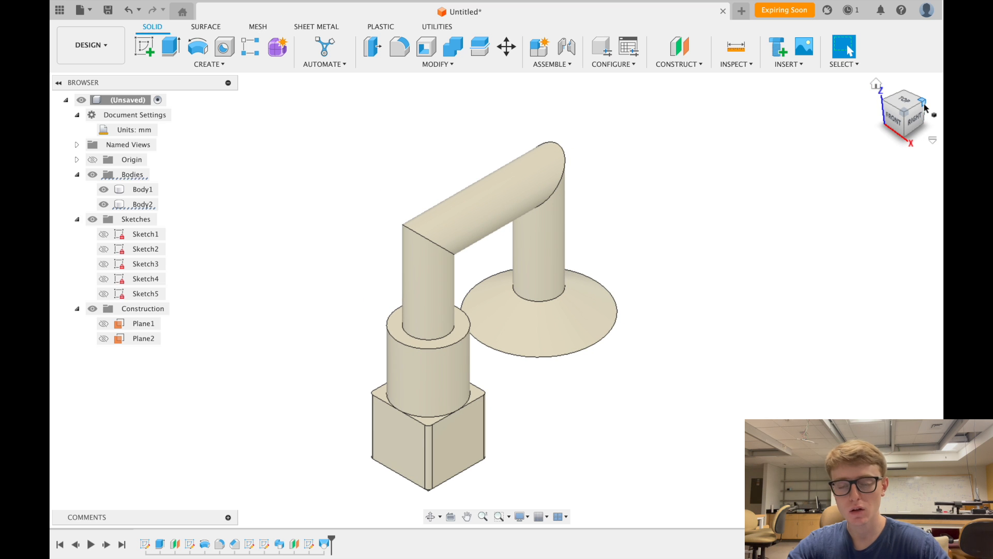
{"action": "mouse_move", "coordinate": [924, 107]}
{"action": "left_mouse_down"}
{"action": "mouse_move", "coordinate": [898, 108]}
{"action": "mouse_move", "coordinate": [897, 87]}
{"action": "mouse_move", "coordinate": [899, 106]}
{"action": "mouse_move", "coordinate": [912, 108]}
{"action": "mouse_move", "coordinate": [885, 98]}
{"action": "mouse_move", "coordinate": [863, 63]}
{"action": "mouse_move", "coordinate": [873, 60]}
{"action": "mouse_move", "coordinate": [878, 102]}
{"action": "mouse_move", "coordinate": [778, 82]}
{"action": "mouse_move", "coordinate": [827, 98]}
{"action": "mouse_move", "coordinate": [864, 83]}
{"action": "mouse_move", "coordinate": [795, 118]}
{"action": "mouse_move", "coordinate": [750, 82]}
{"action": "mouse_move", "coordinate": [778, 46]}
{"action": "left_mouse_up"}
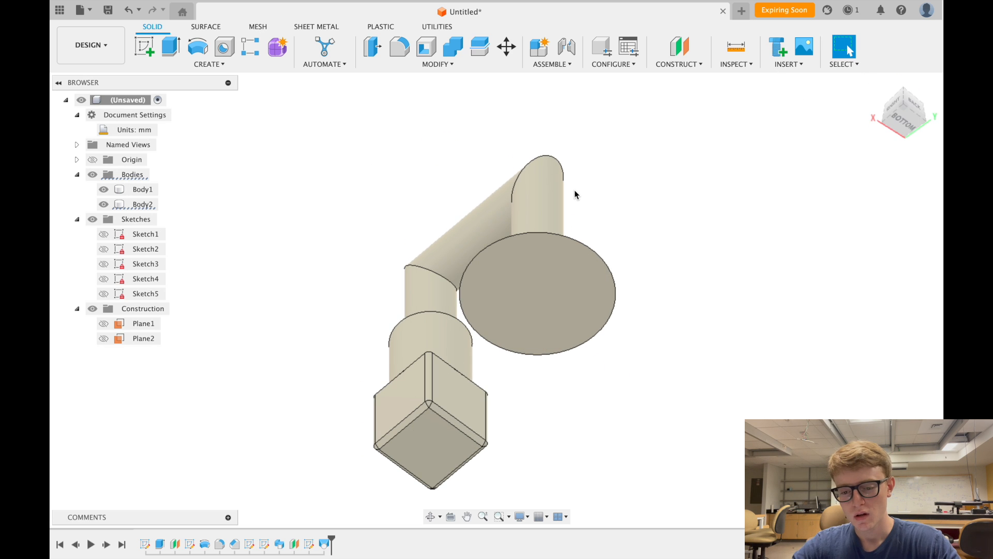
{"action": "left_click", "coordinate": [548, 299]}
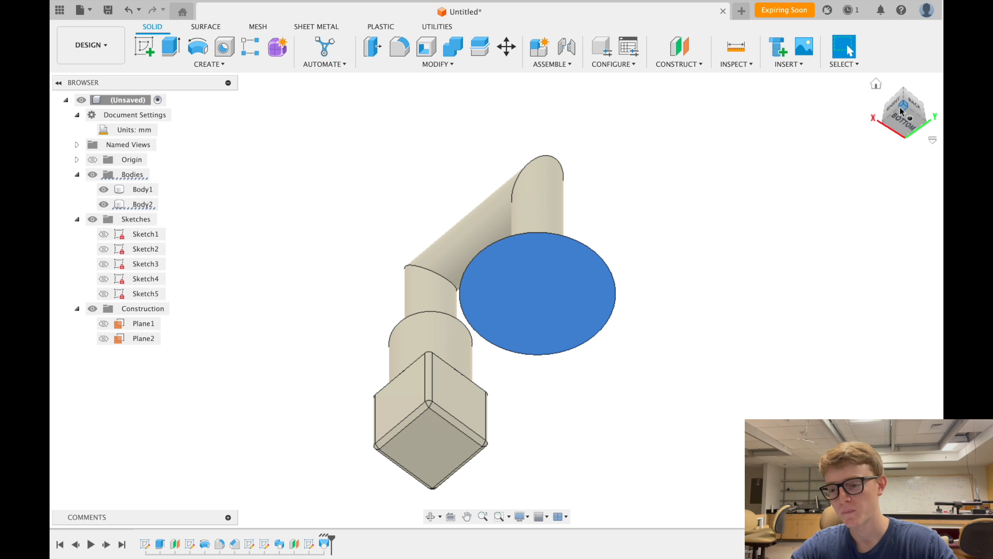
{"action": "mouse_move", "coordinate": [900, 110]}
{"action": "left_mouse_down"}
{"action": "mouse_move", "coordinate": [888, 129]}
{"action": "mouse_move", "coordinate": [884, 116]}
{"action": "mouse_move", "coordinate": [878, 124]}
{"action": "left_mouse_up"}
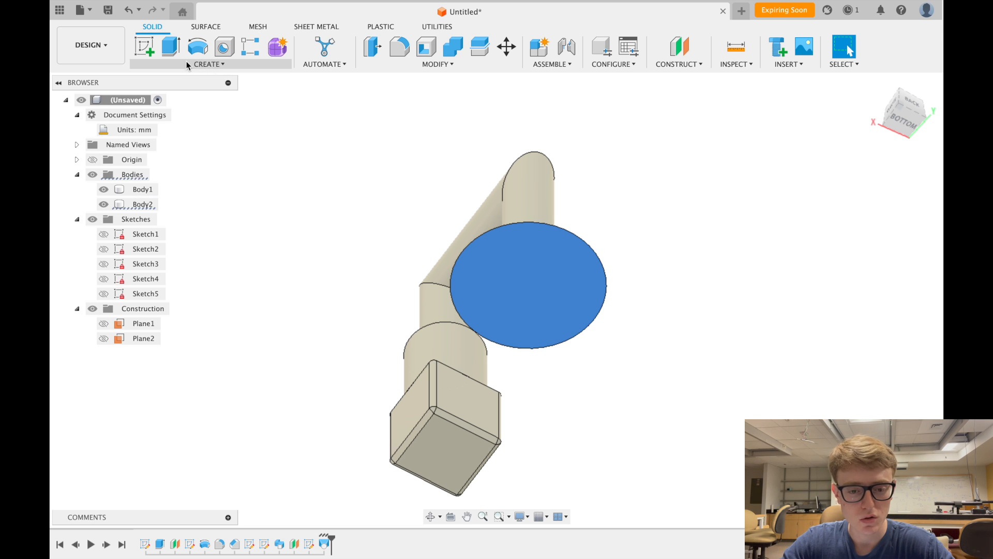
- Start Sketch6 on the flared disc's bottom face and browse the sketch Create tools
{"action": "left_click", "coordinate": [145, 46]}
{"action": "left_click", "coordinate": [527, 194]}
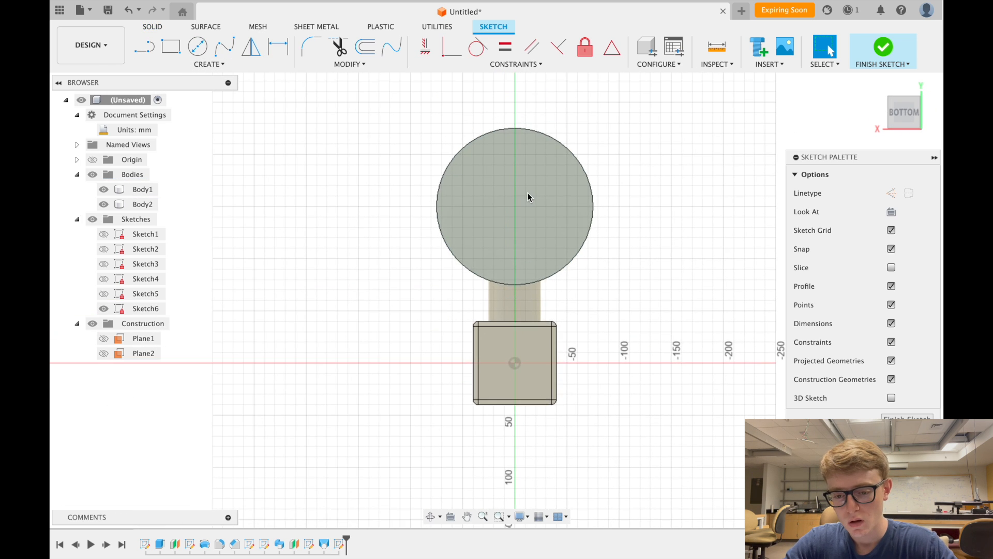
{"action": "scroll", "coordinate": [517, 106], "scroll_direction": "up", "scroll_amount": 4}
{"action": "scroll", "coordinate": [547, 185], "scroll_direction": "up", "scroll_amount": 3}
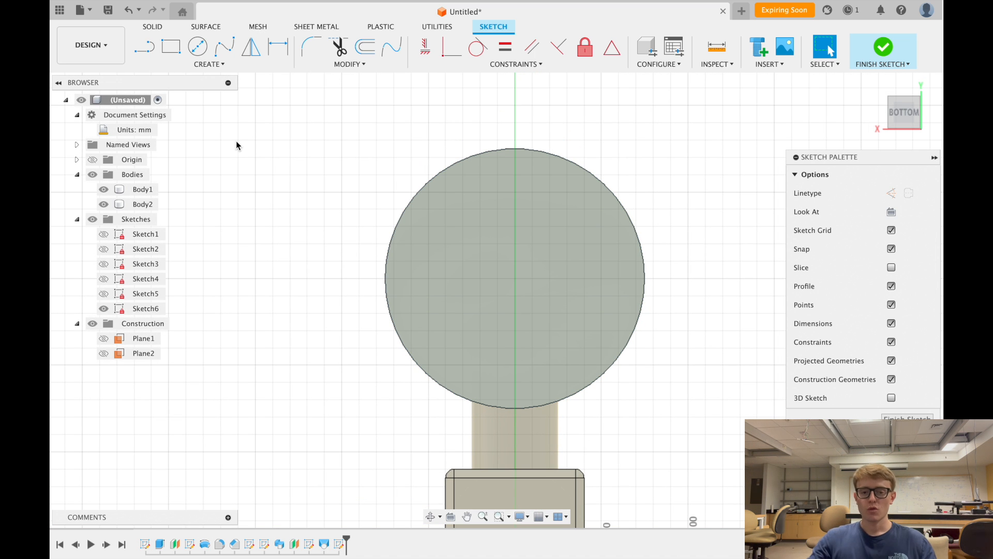
{"action": "left_click", "coordinate": [210, 64]}
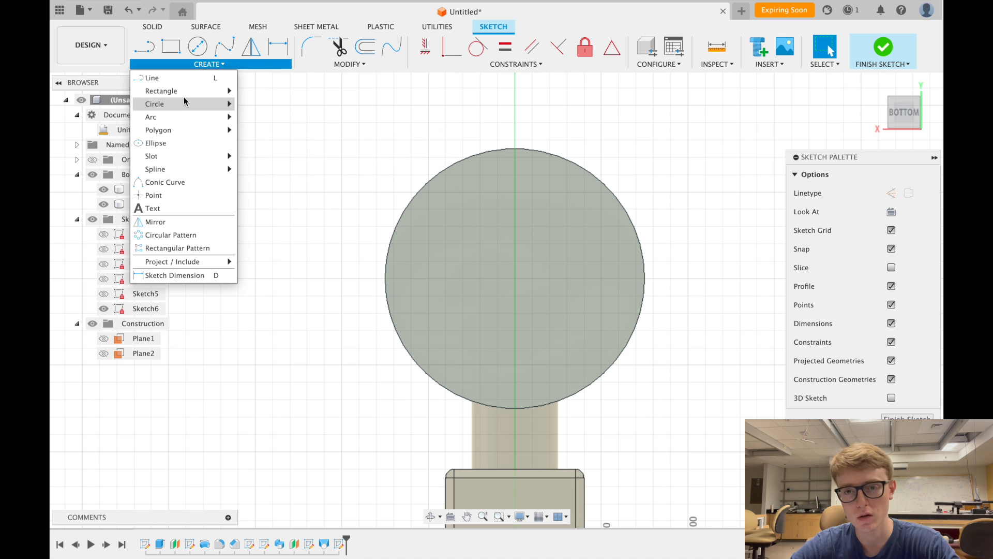
{"action": "mouse_move", "coordinate": [185, 106]}
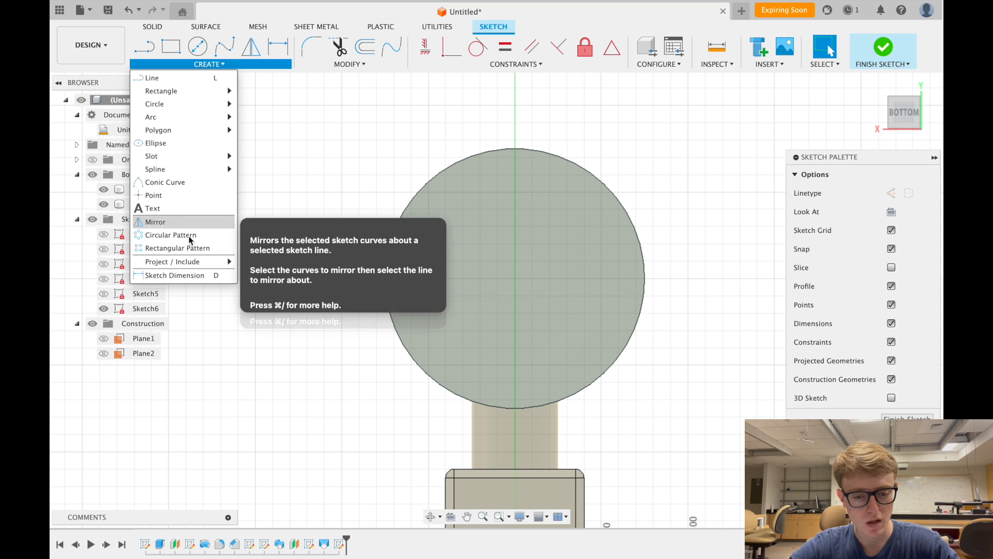
{"action": "mouse_move", "coordinate": [192, 262]}
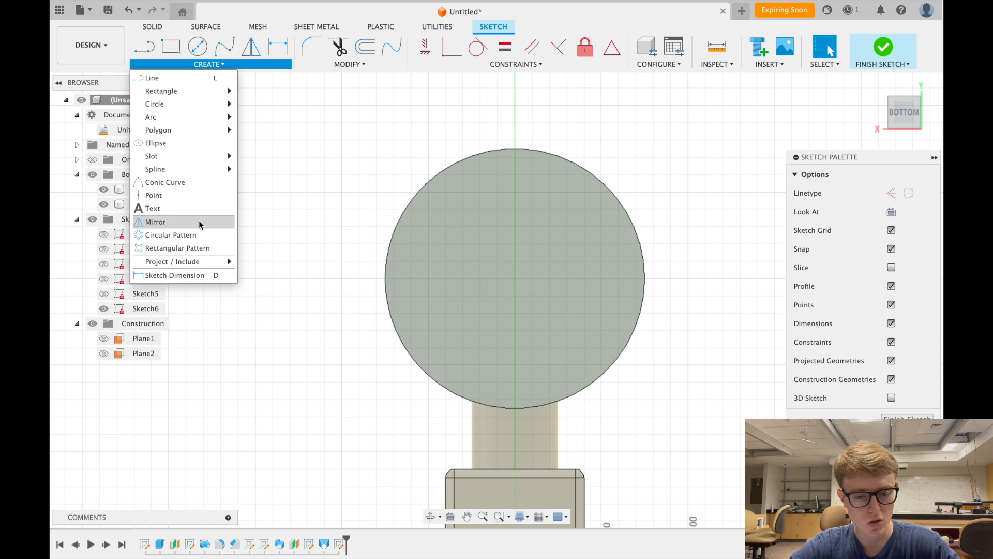
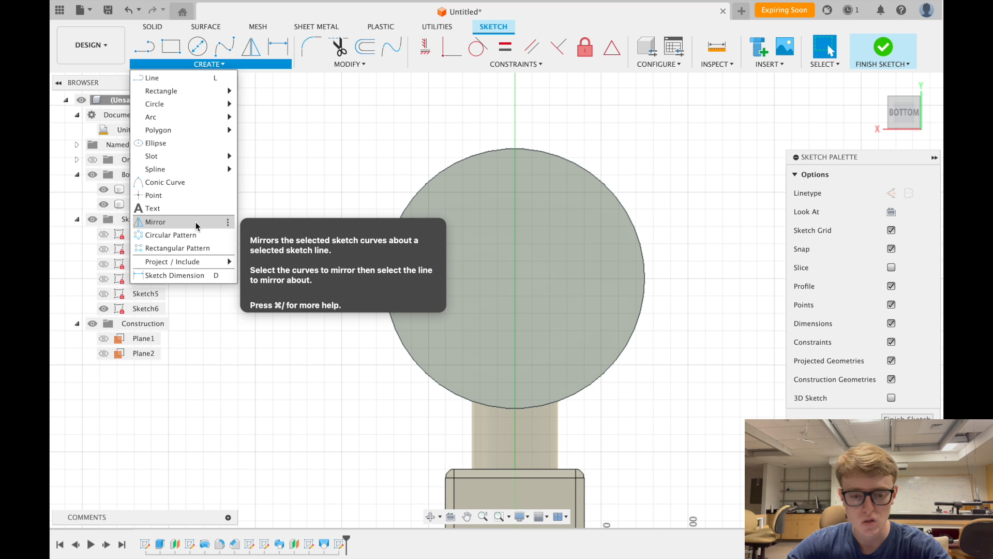
- Try the sketch Mirror tool, cancel it, and switch to the Line tool instead
{"action": "left_click", "coordinate": [300, 179]}
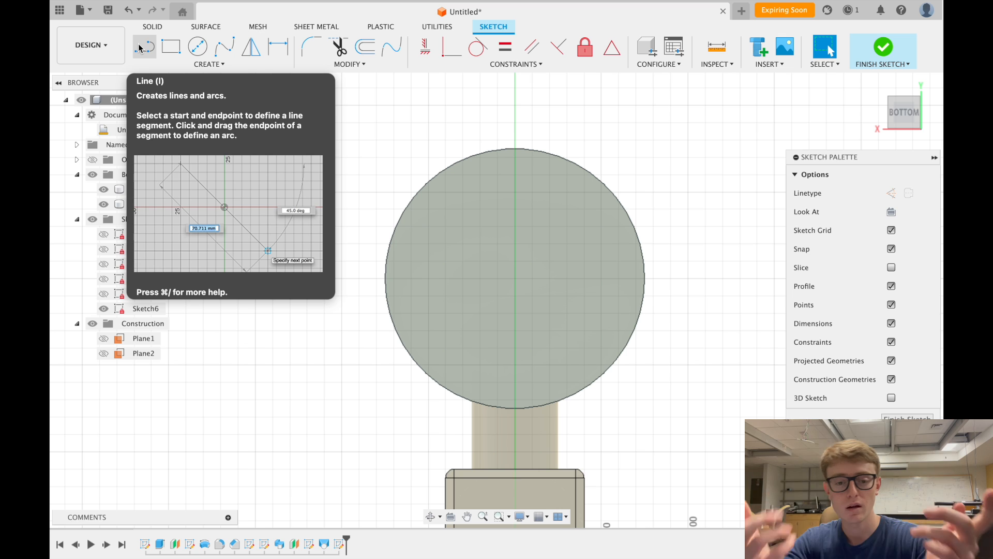
{"action": "left_click", "coordinate": [209, 65]}
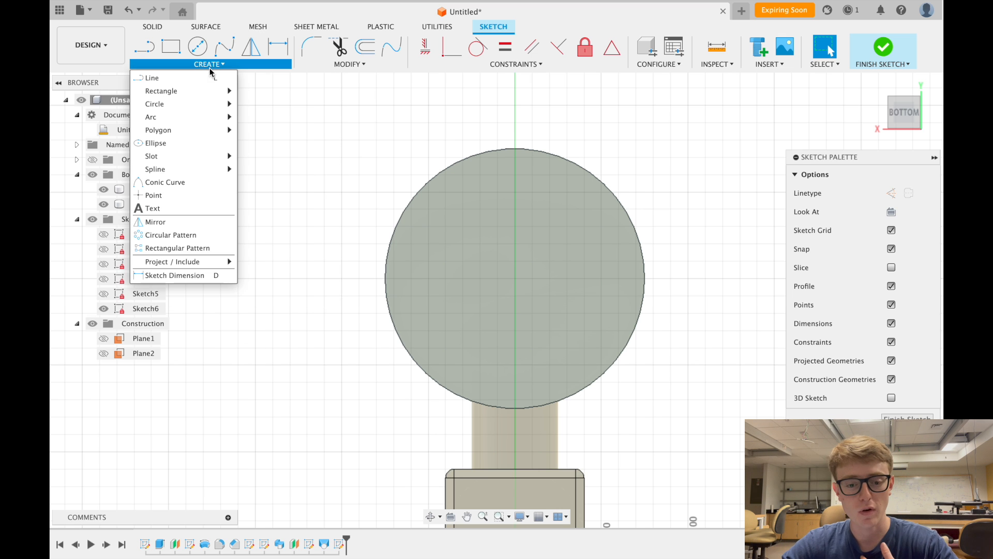
{"action": "left_click", "coordinate": [192, 224]}
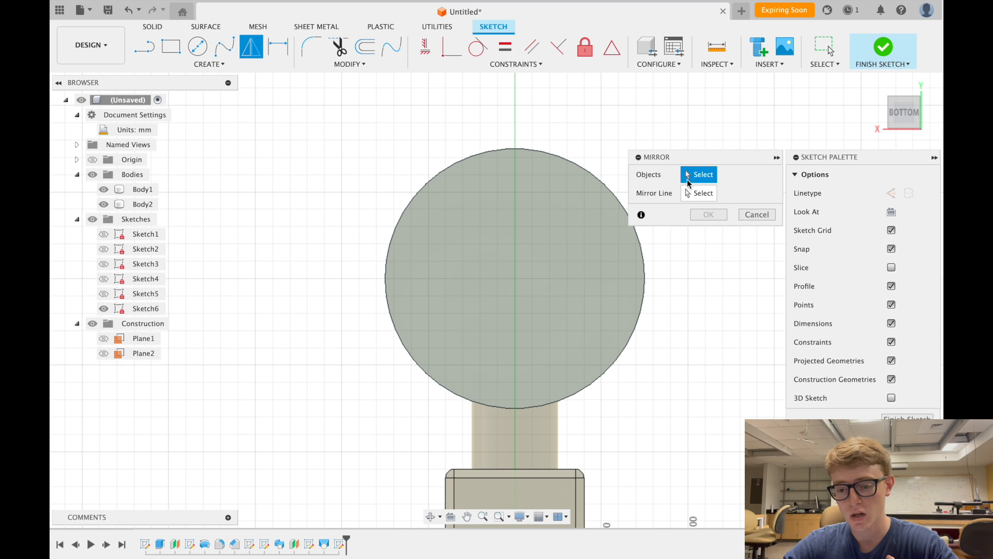
{"action": "left_click", "coordinate": [758, 215]}
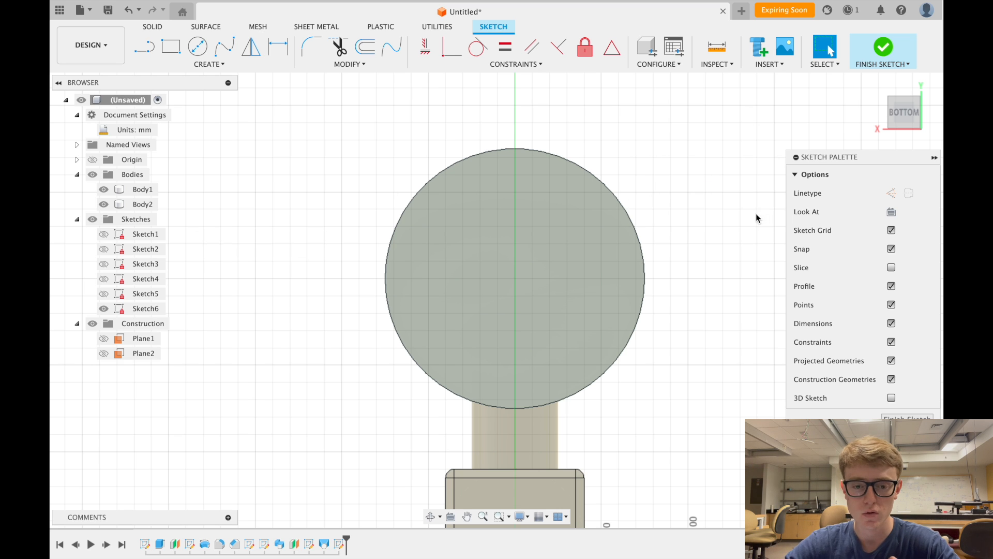
{"action": "left_click", "coordinate": [144, 47]}
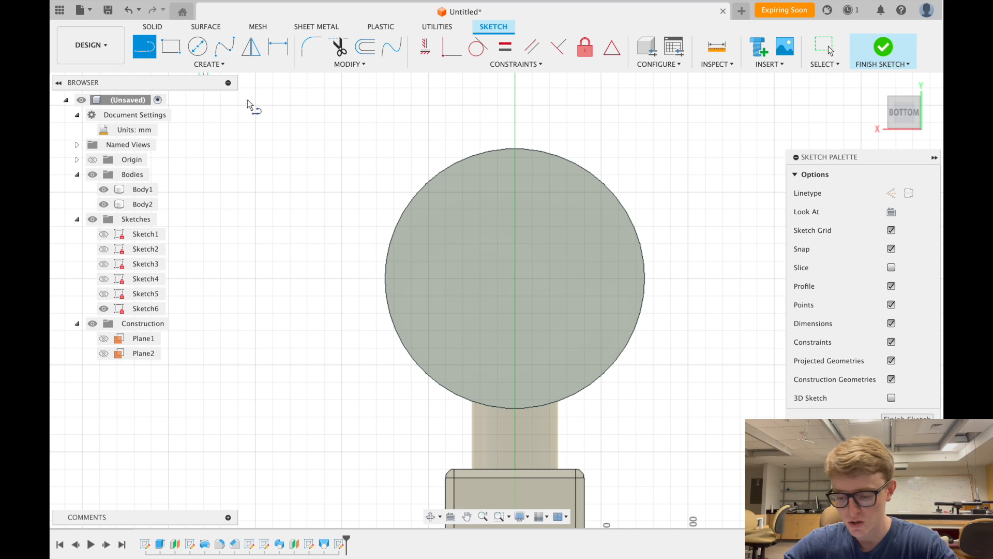
- Project the large circle's edge into Sketch6 using P
{"action": "key", "text": "p"}
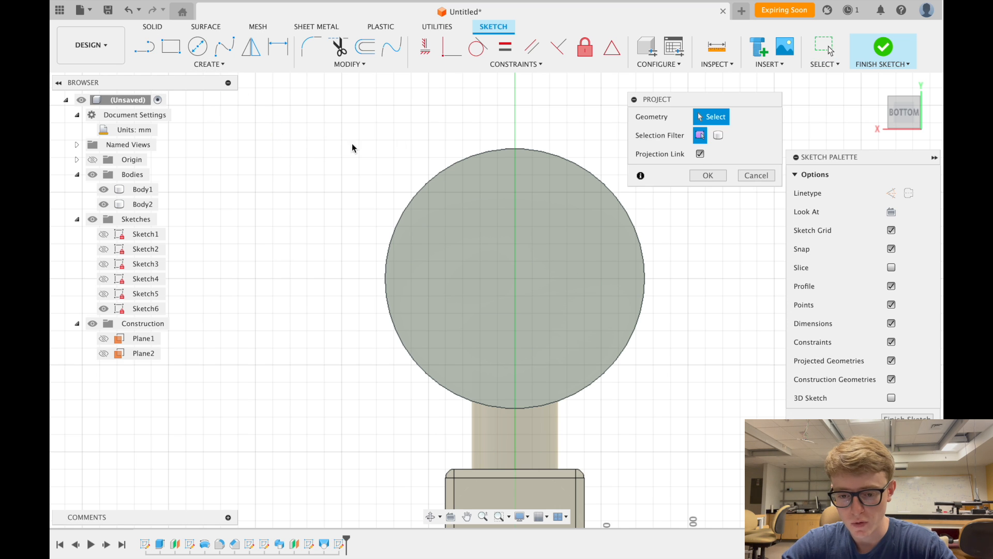
{"action": "left_click", "coordinate": [449, 165]}
{"action": "left_click", "coordinate": [449, 166]}
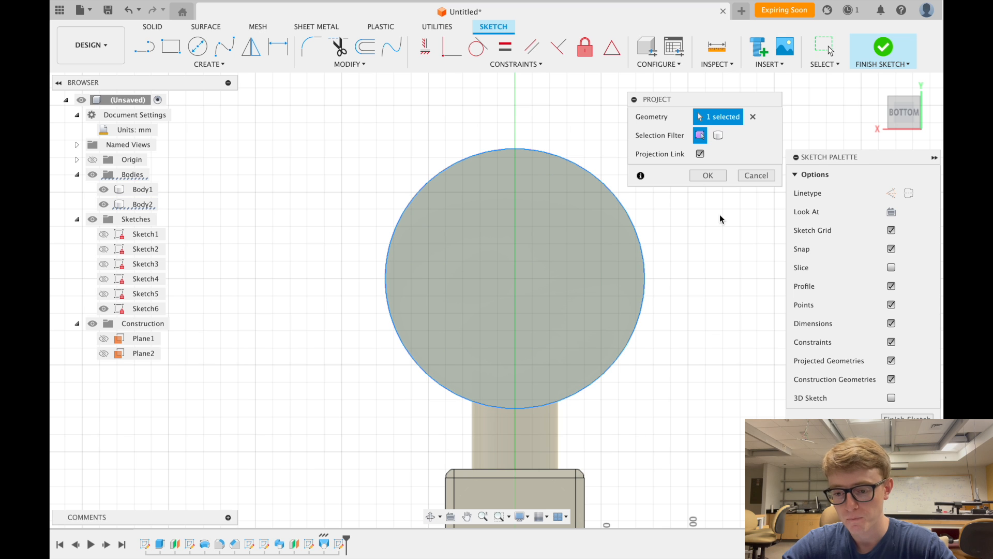
{"action": "left_click", "coordinate": [709, 175]}
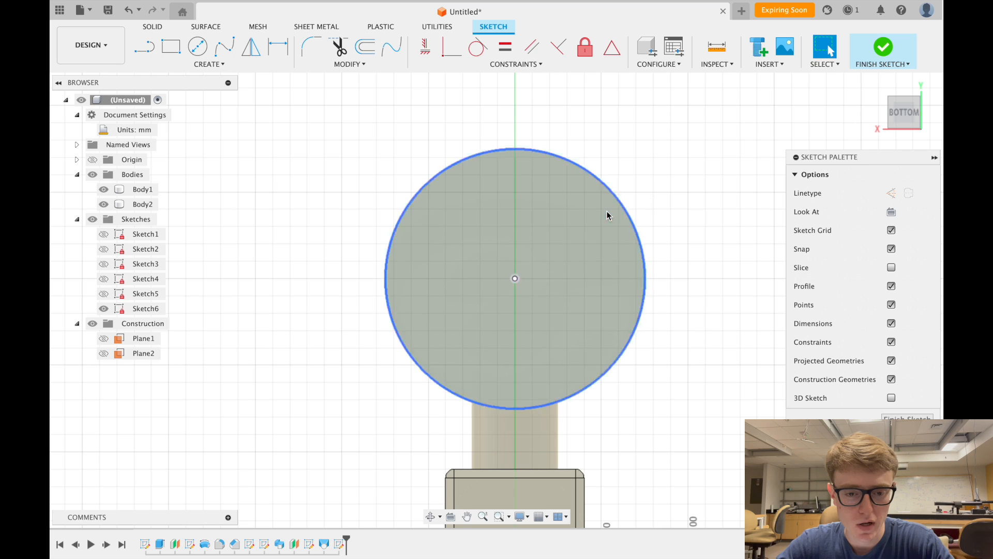
- Draw a line across the projected circle from its left edge to its right edge
{"action": "left_click", "coordinate": [143, 48]}
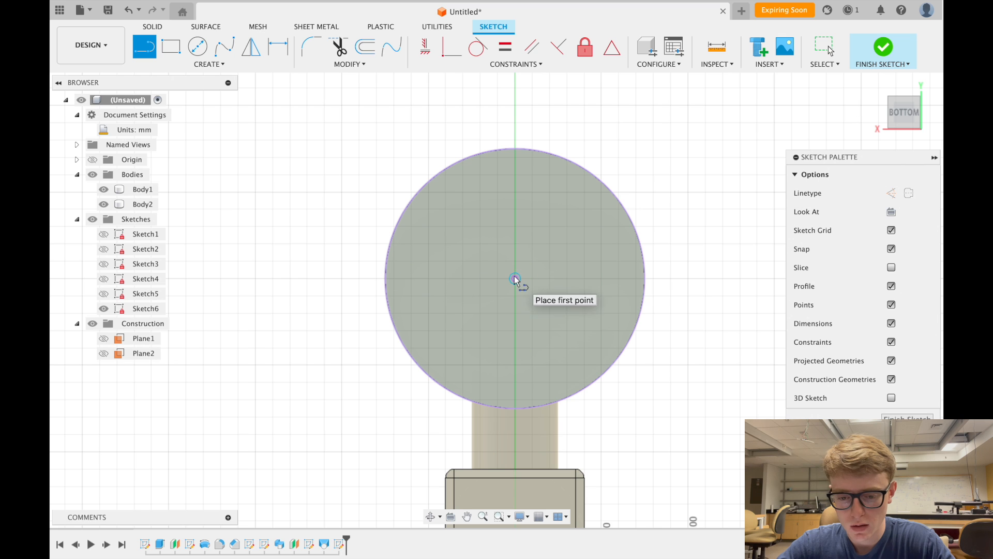
{"action": "left_click", "coordinate": [388, 257]}
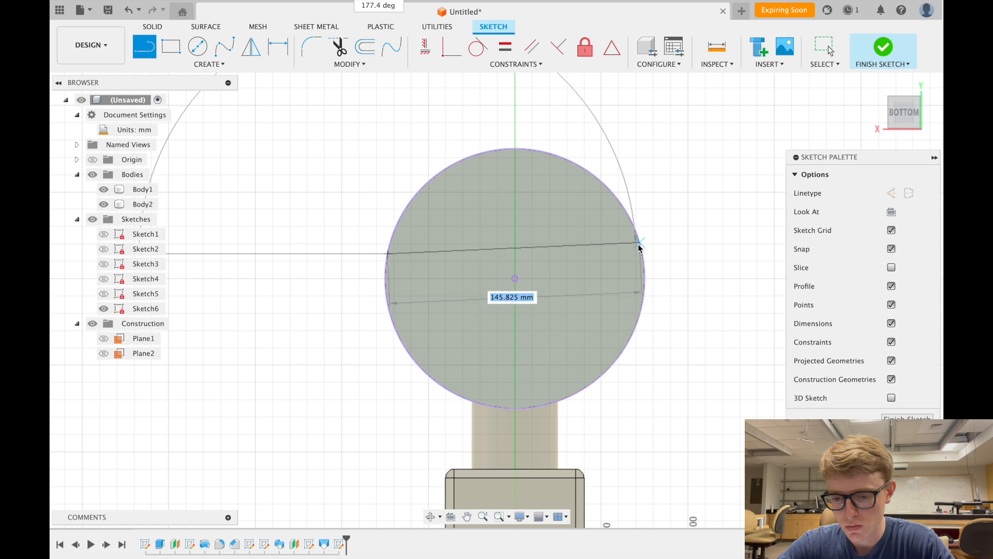
{"action": "double_click", "coordinate": [619, 202]}
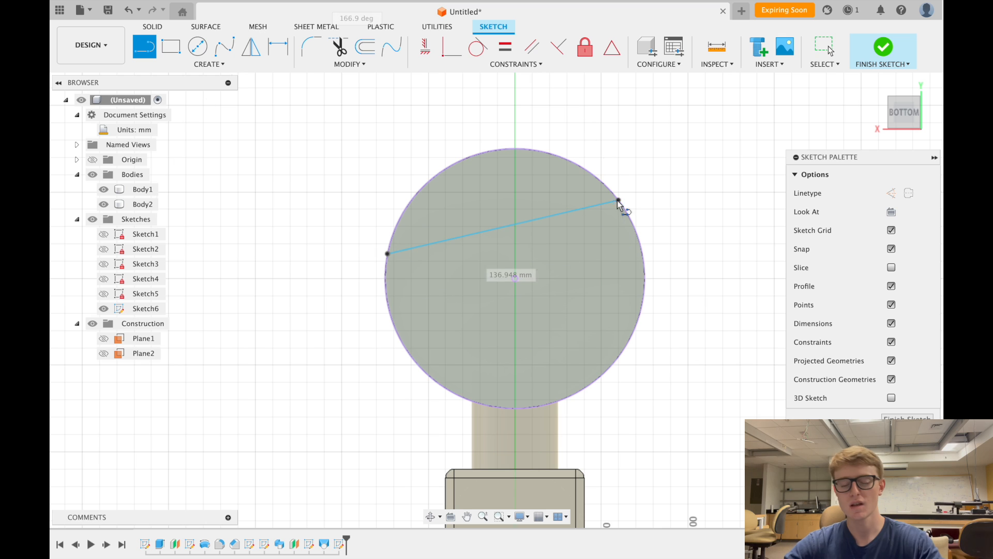
{"action": "key", "text": "Escape"}
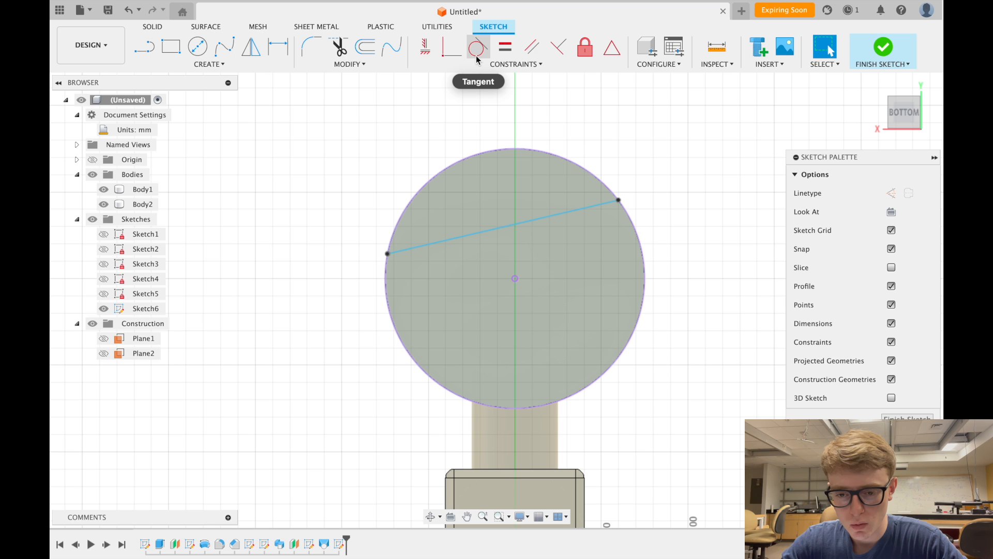
- Constrain the line horizontal and align it with the circle's centre point
{"action": "left_click", "coordinate": [520, 67]}
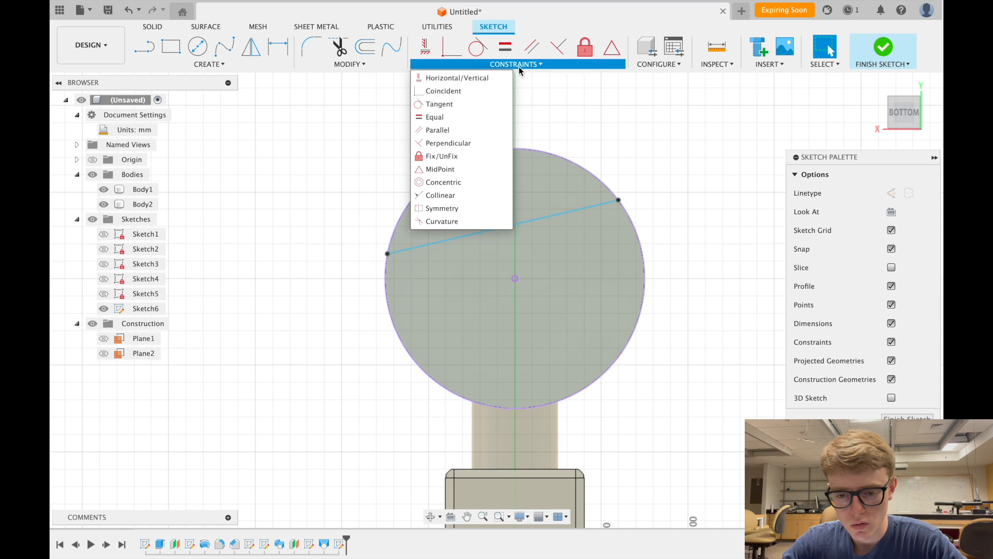
{"action": "left_click", "coordinate": [479, 80]}
{"action": "left_click", "coordinate": [589, 207]}
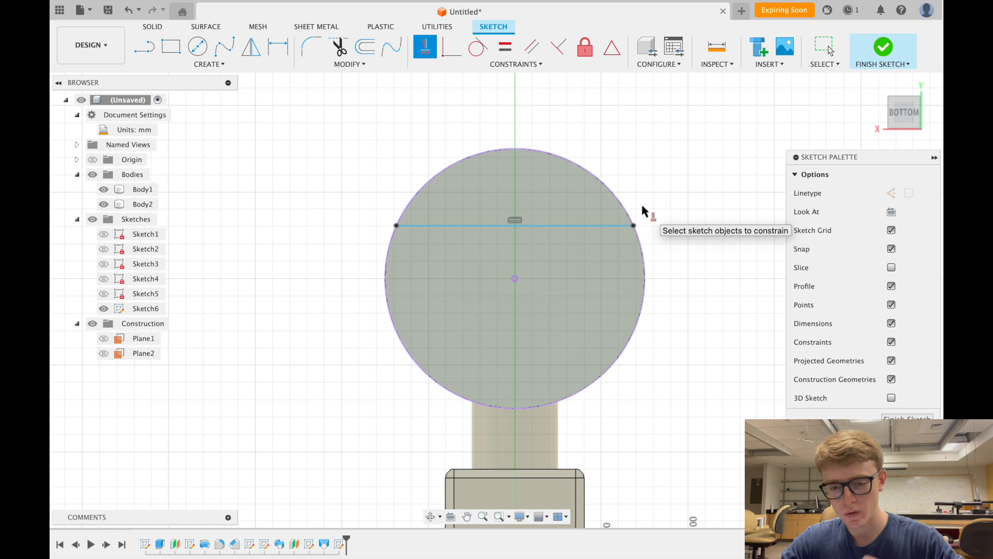
{"action": "key", "text": "Escape"}
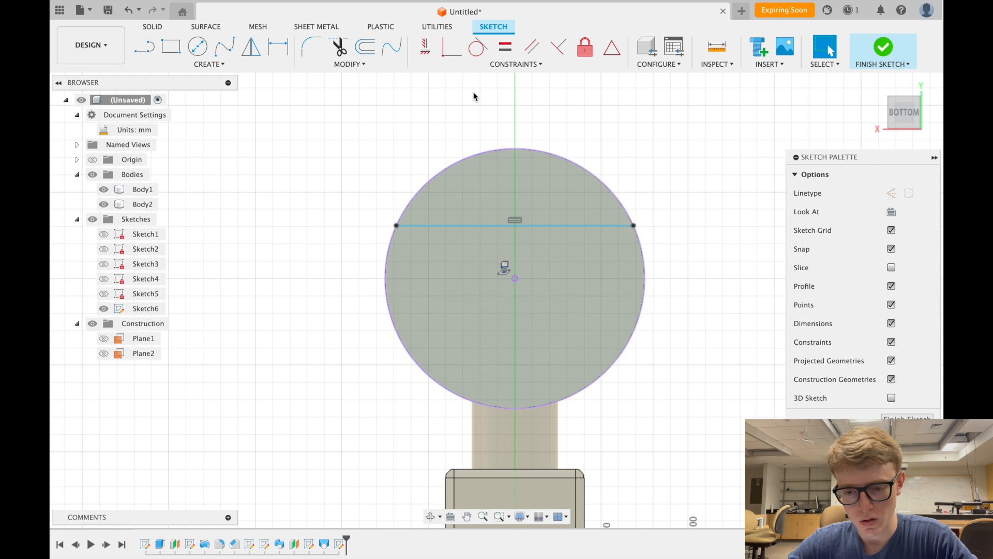
{"action": "left_click", "coordinate": [450, 46]}
{"action": "left_click", "coordinate": [531, 226]}
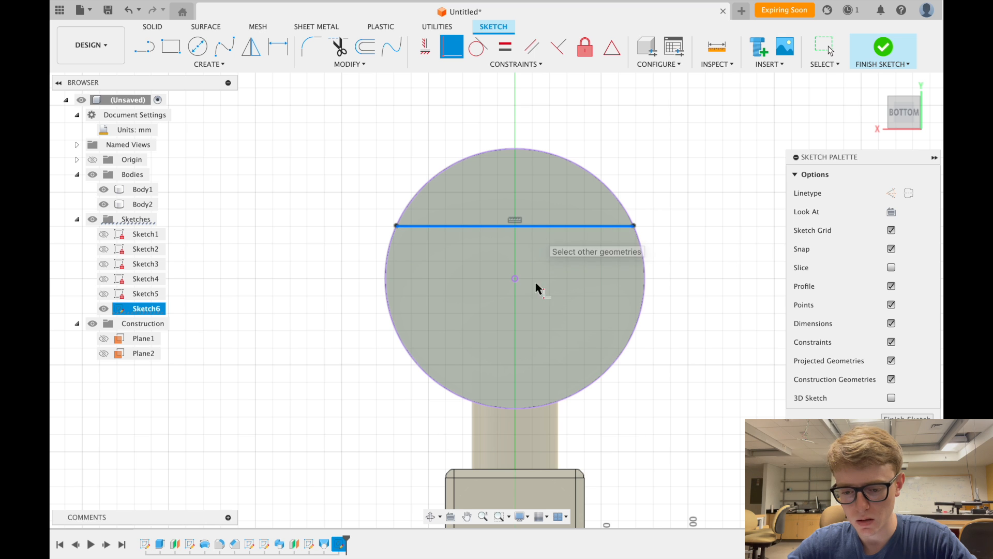
{"action": "left_click", "coordinate": [515, 278]}
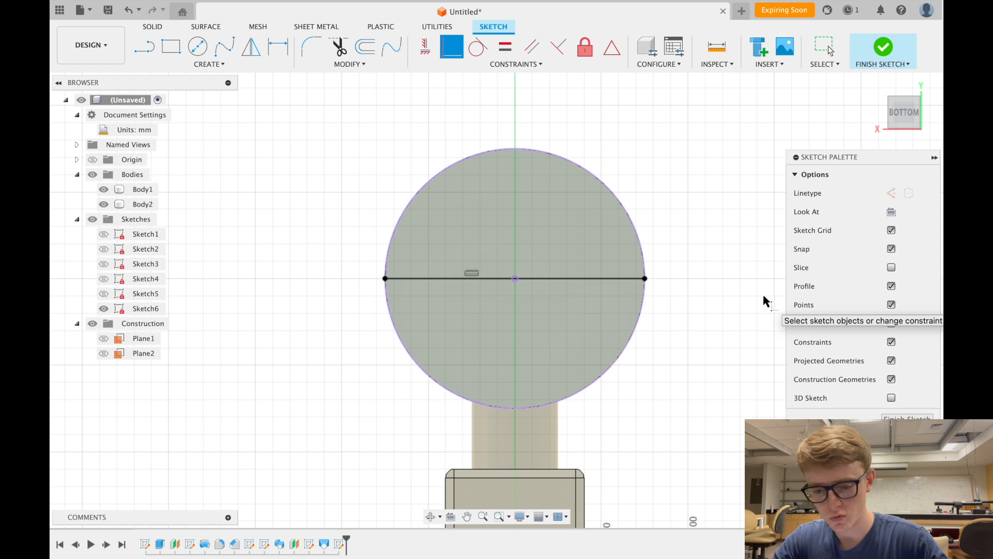
{"action": "key", "text": "Escape"}
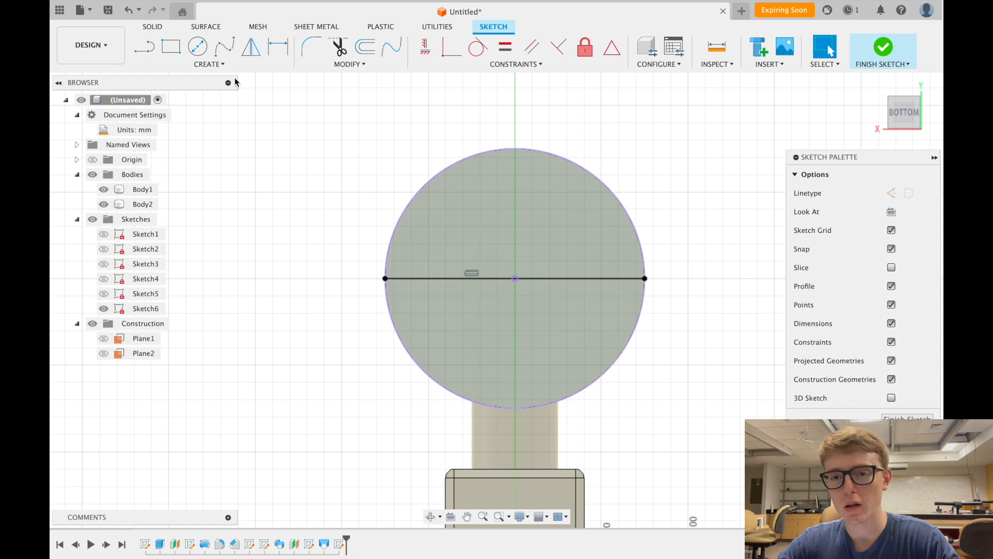
- Draw a small circle inside the large circle and dimension its diameter to 15 mm
{"action": "left_click", "coordinate": [198, 48]}
{"action": "left_click", "coordinate": [559, 233]}
{"action": "left_click", "coordinate": [538, 215]}
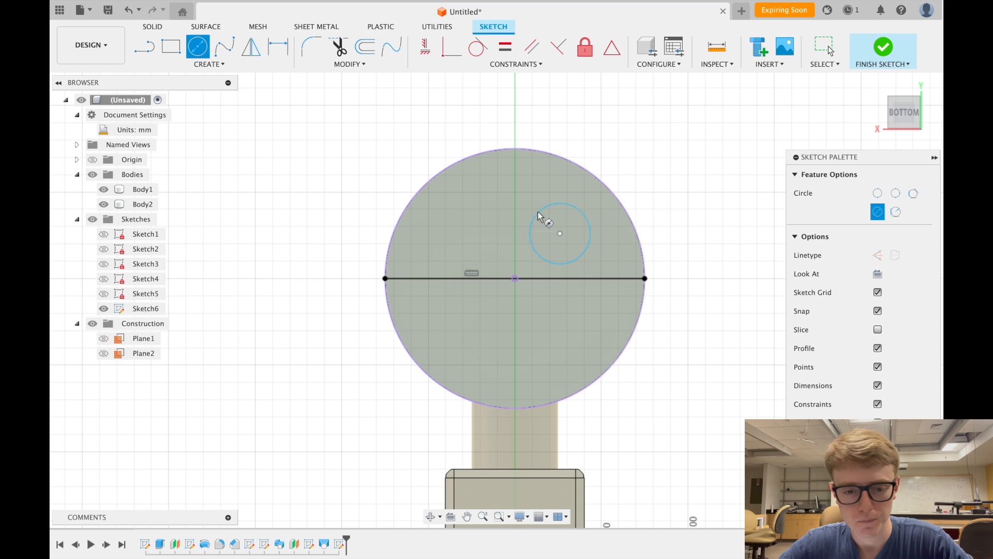
{"action": "key", "text": "Escape"}
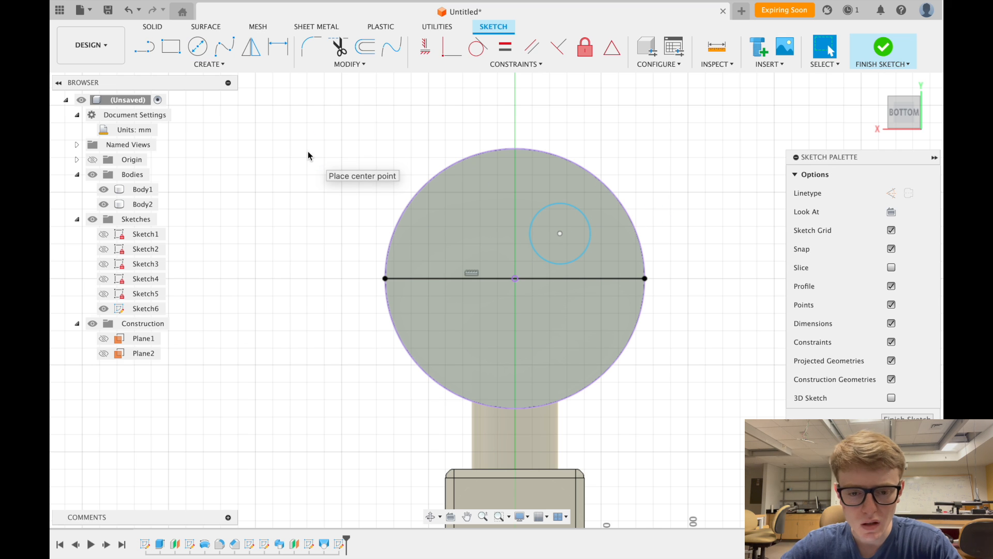
{"action": "left_click", "coordinate": [278, 46]}
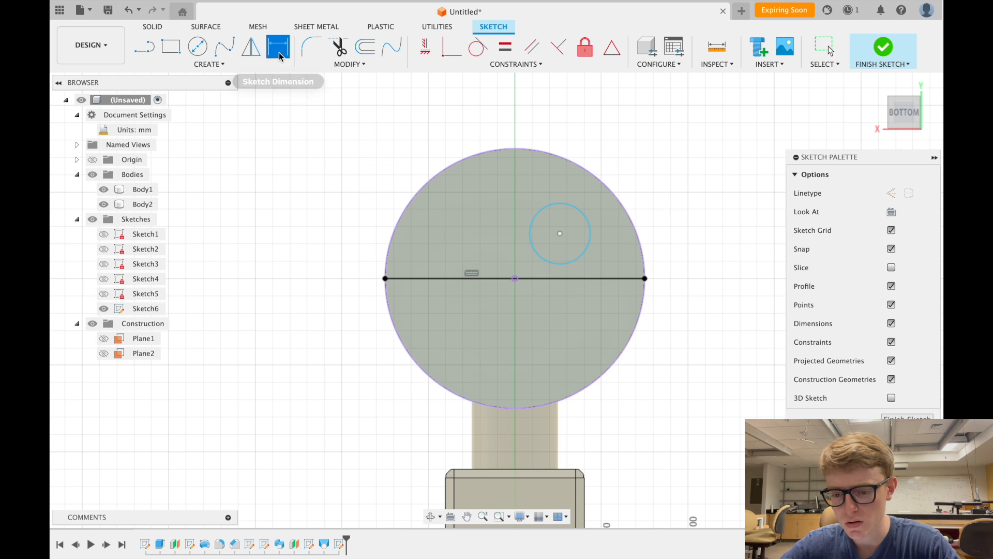
{"action": "left_click", "coordinate": [581, 212]}
{"action": "left_click", "coordinate": [651, 205]}
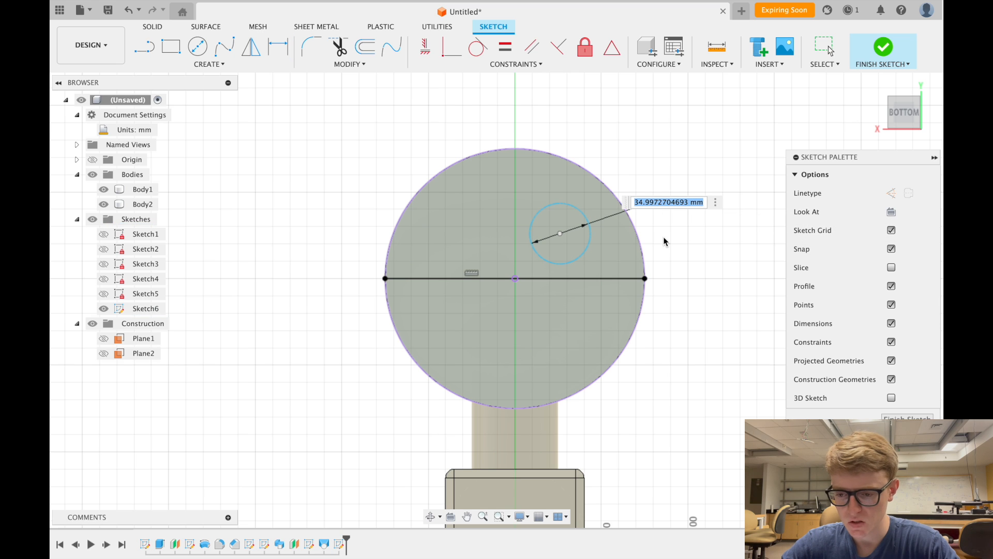
{"action": "type", "text": "15"}
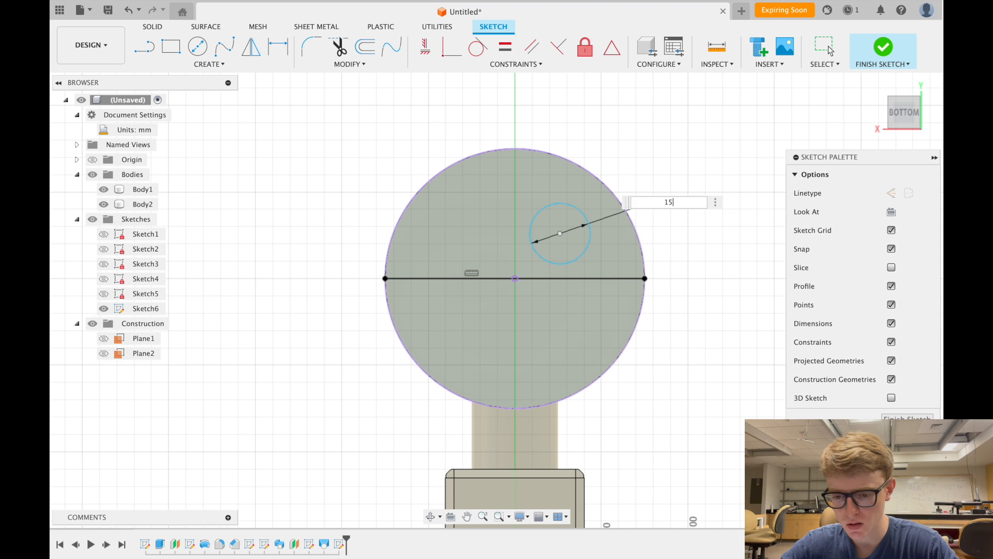
{"action": "key", "text": "Return"}
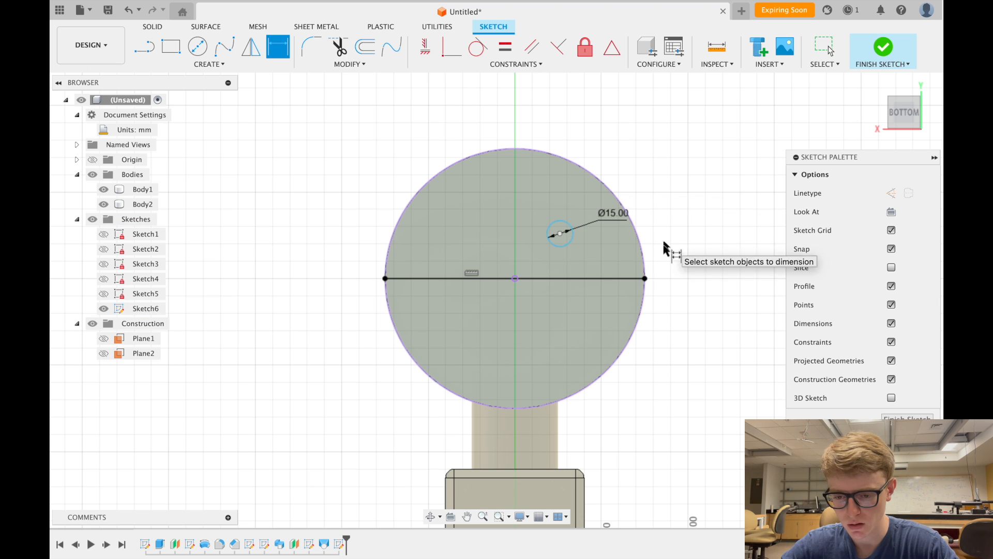
- Dimension the small circle's centre 25 mm above the horizontal centre line
{"action": "left_click", "coordinate": [560, 234]}
{"action": "left_click", "coordinate": [566, 278]}
{"action": "left_click", "coordinate": [699, 248]}
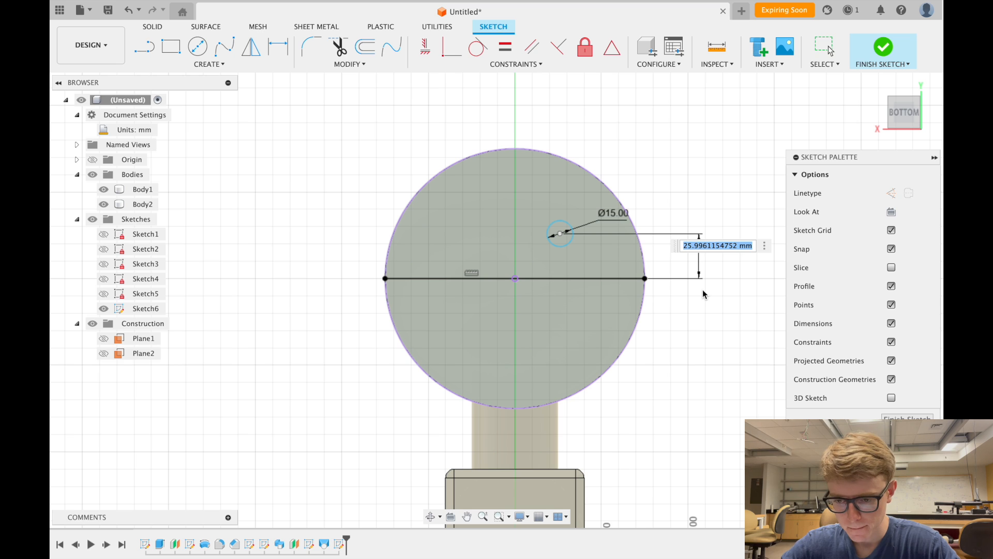
{"action": "type", "text": "25"}
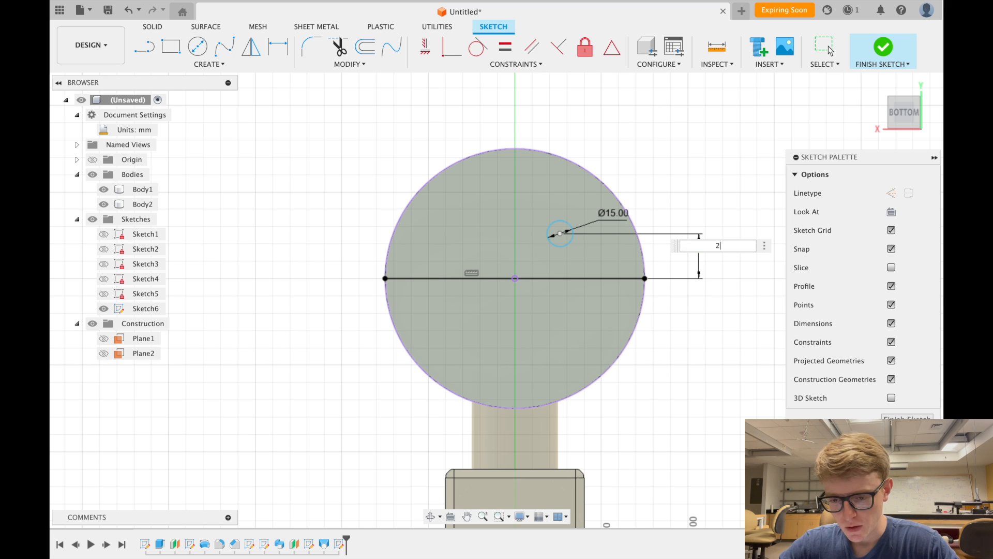
{"action": "key", "text": "Return"}
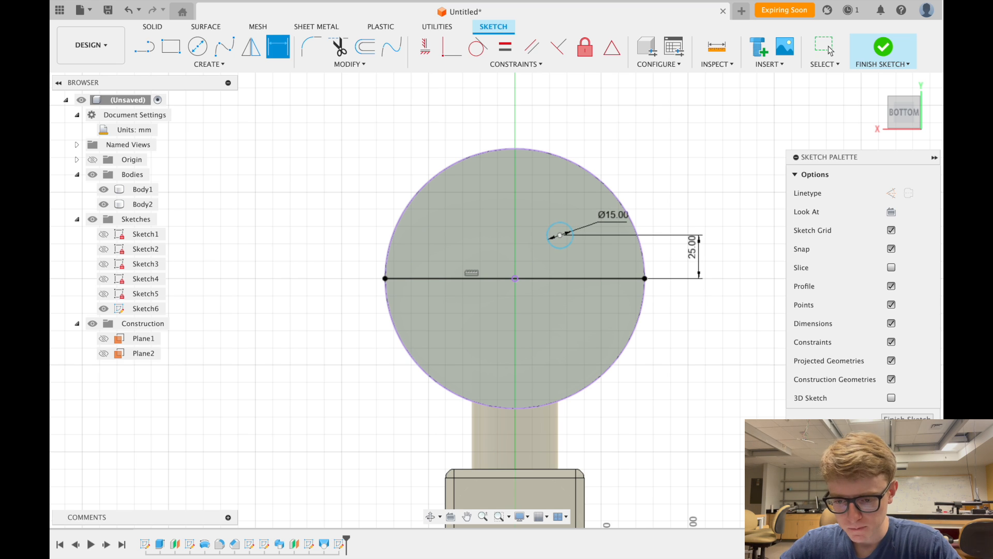
{"action": "left_click", "coordinate": [560, 235]}
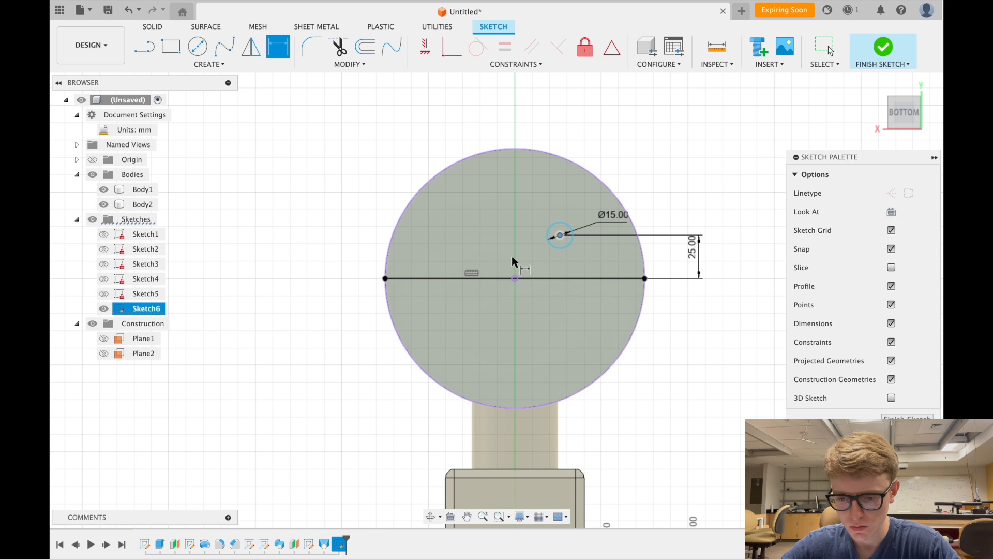
{"action": "left_click", "coordinate": [515, 279]}
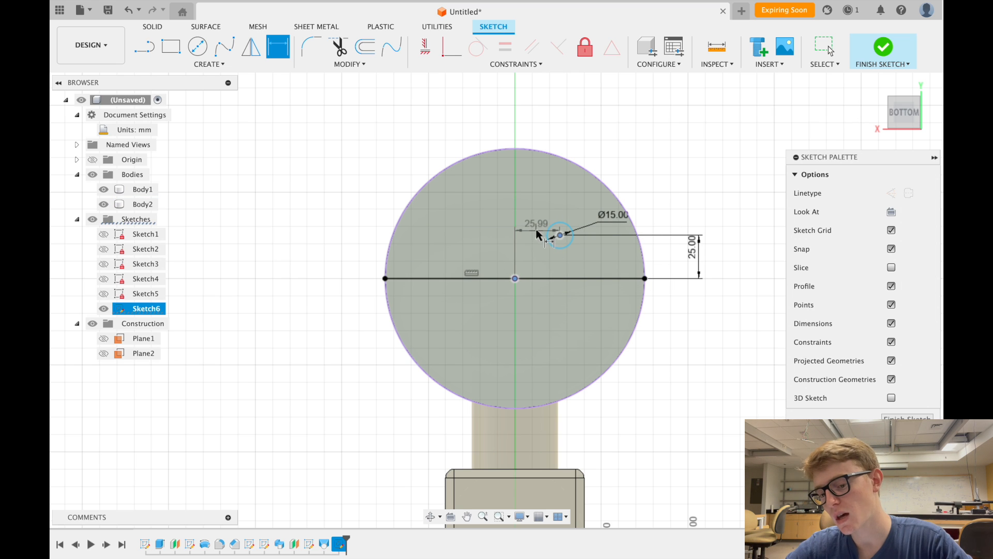
- Add a horizontal dimension above the small circle, linked to the existing 25.00 mm value as d28
{"action": "key", "text": "Escape"}
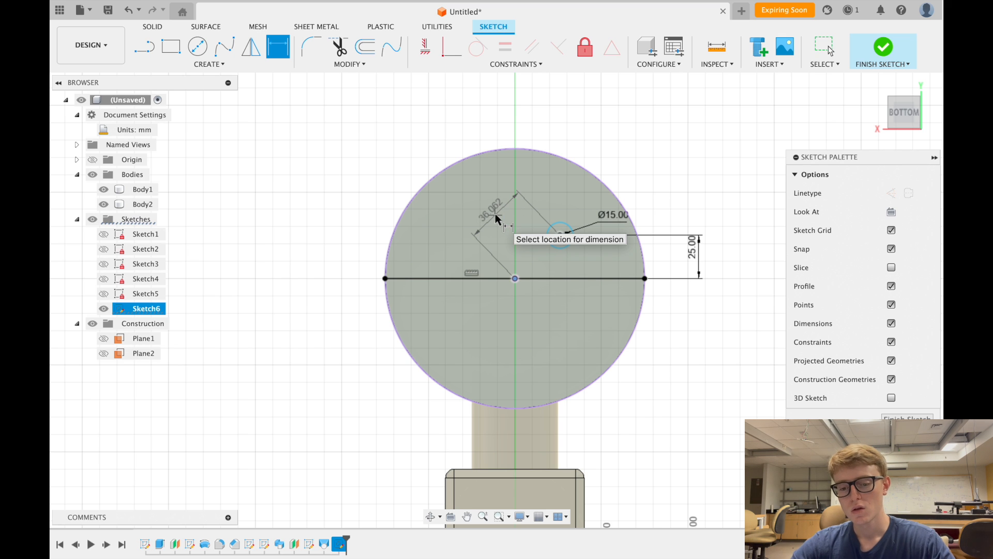
{"action": "right_click", "coordinate": [523, 215]}
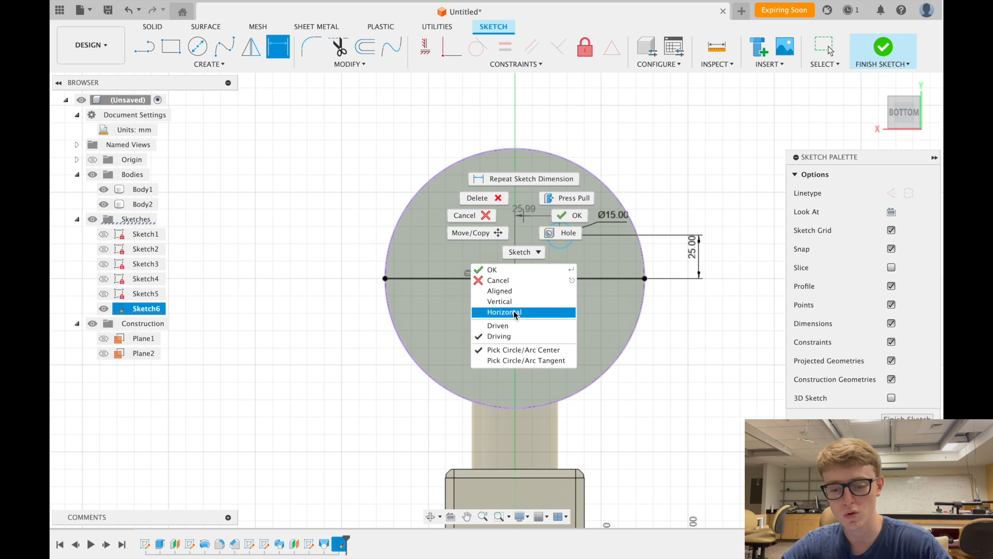
{"action": "left_click", "coordinate": [513, 292]}
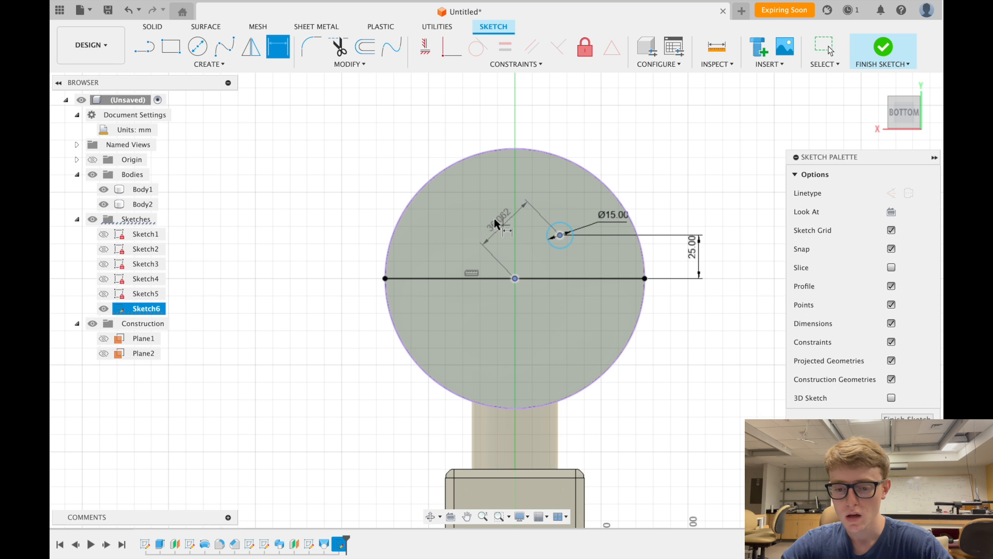
{"action": "right_click", "coordinate": [492, 224]}
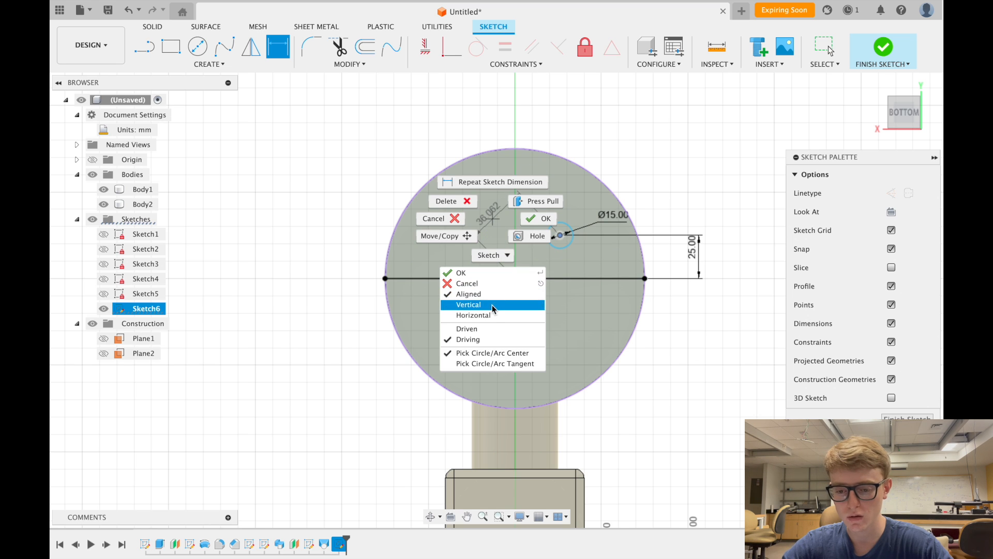
{"action": "left_click", "coordinate": [476, 315]}
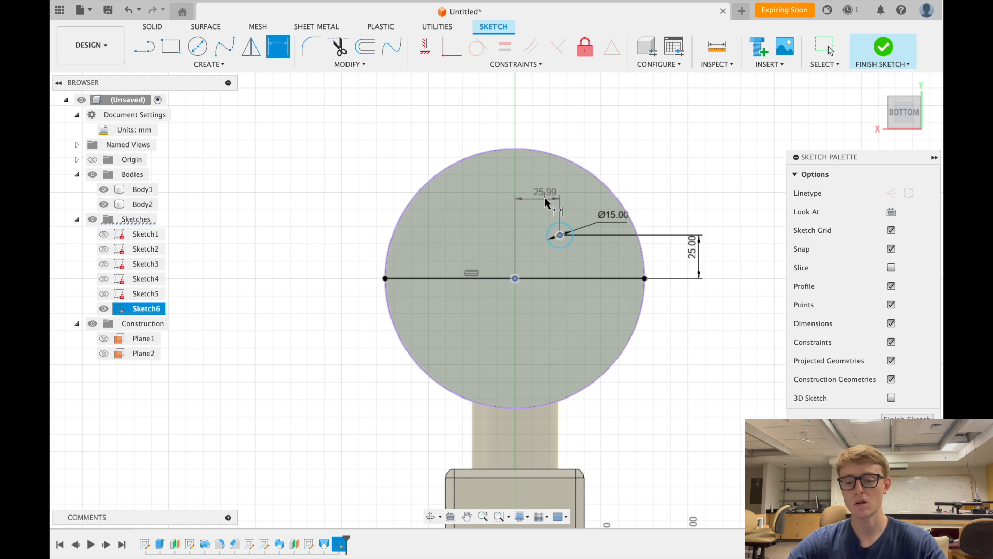
{"action": "left_click", "coordinate": [544, 198]}
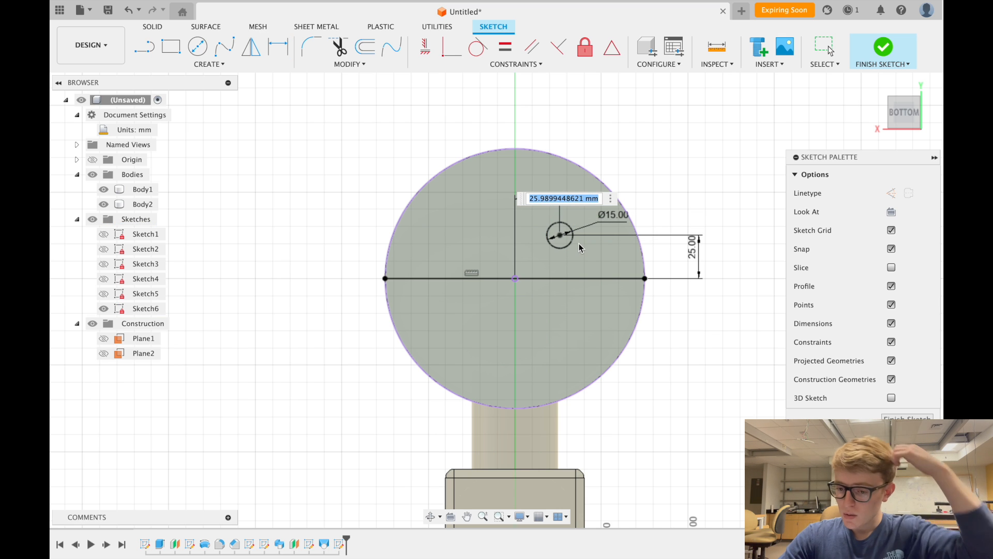
{"action": "left_click", "coordinate": [691, 254]}
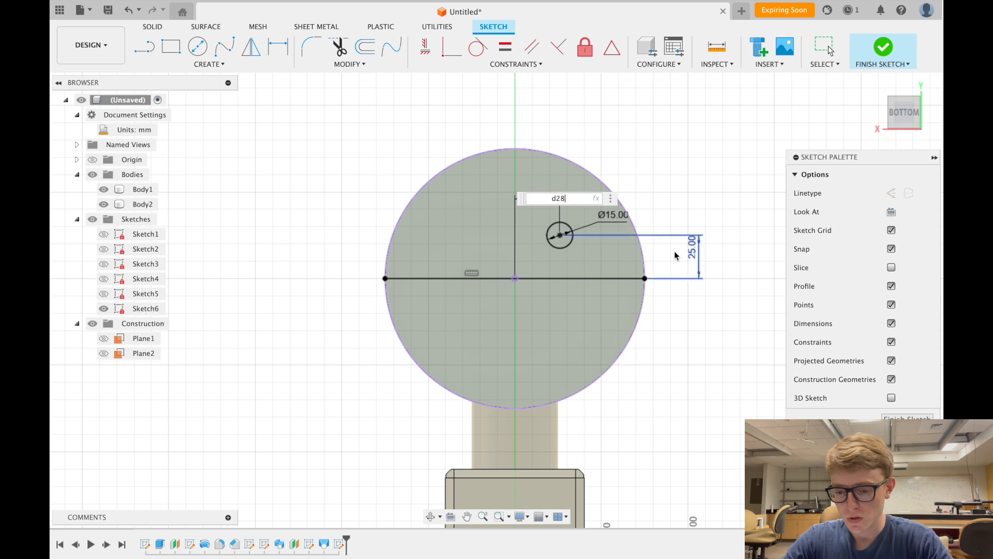
{"action": "key", "text": "Return"}
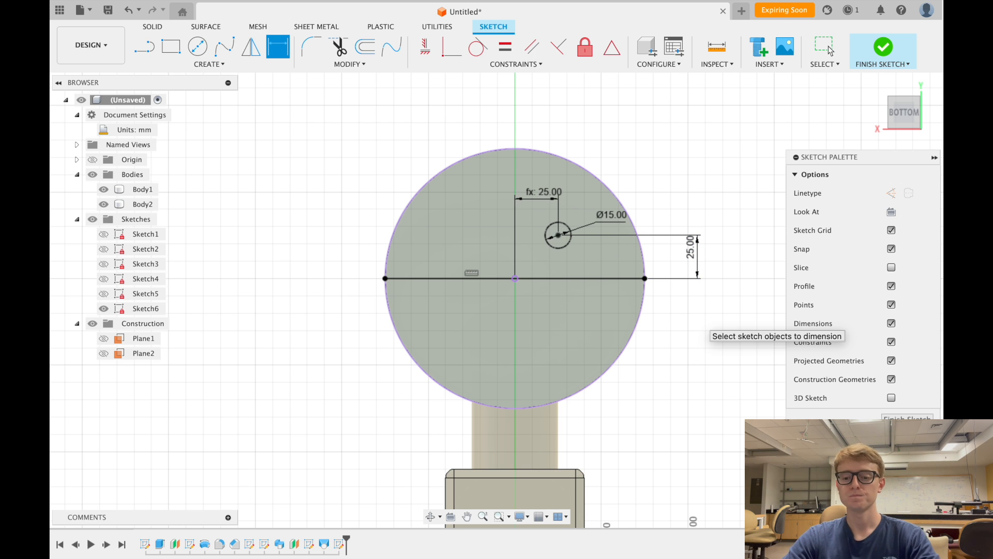
{"action": "scroll", "coordinate": [542, 281], "scroll_direction": "down", "scroll_amount": 1}
{"action": "scroll", "coordinate": [460, 317], "scroll_direction": "up", "scroll_amount": 3}
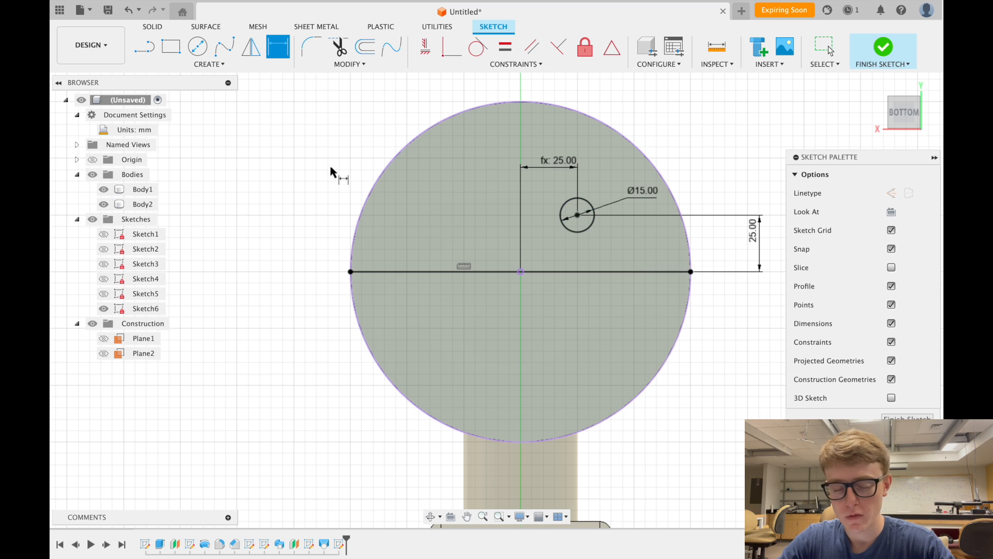
{"action": "key", "text": "Escape"}
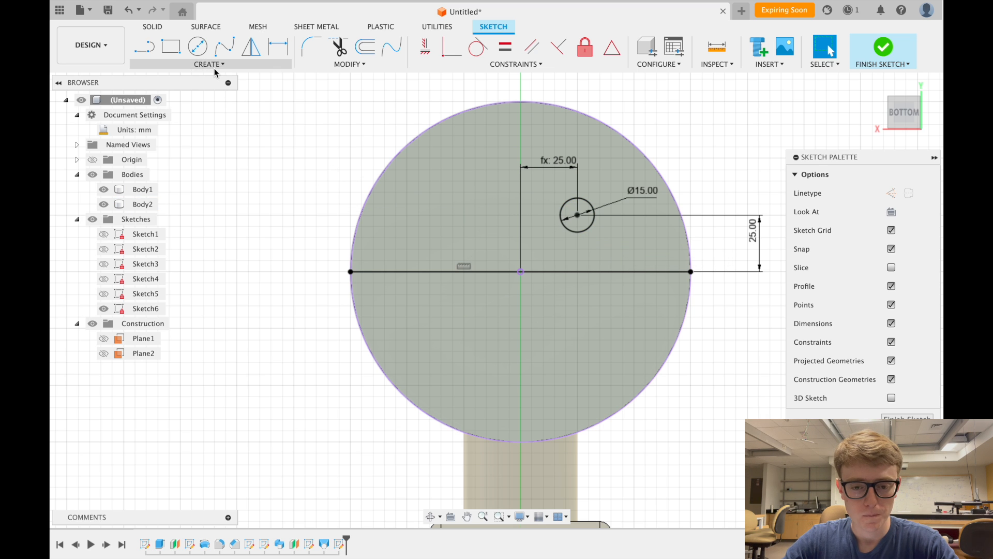
{"action": "left_click", "coordinate": [251, 52]}
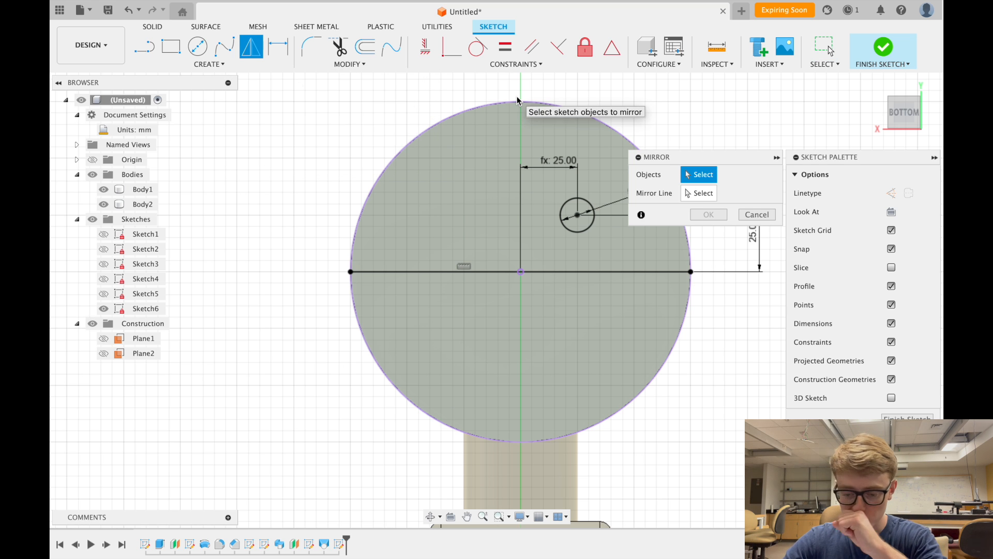
{"action": "left_click", "coordinate": [583, 231]}
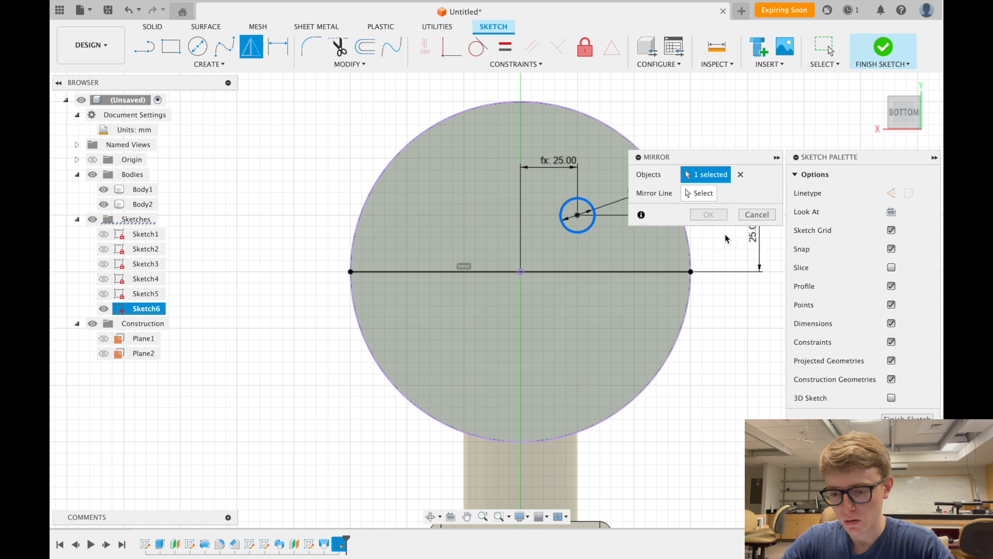
{"action": "left_click", "coordinate": [701, 197]}
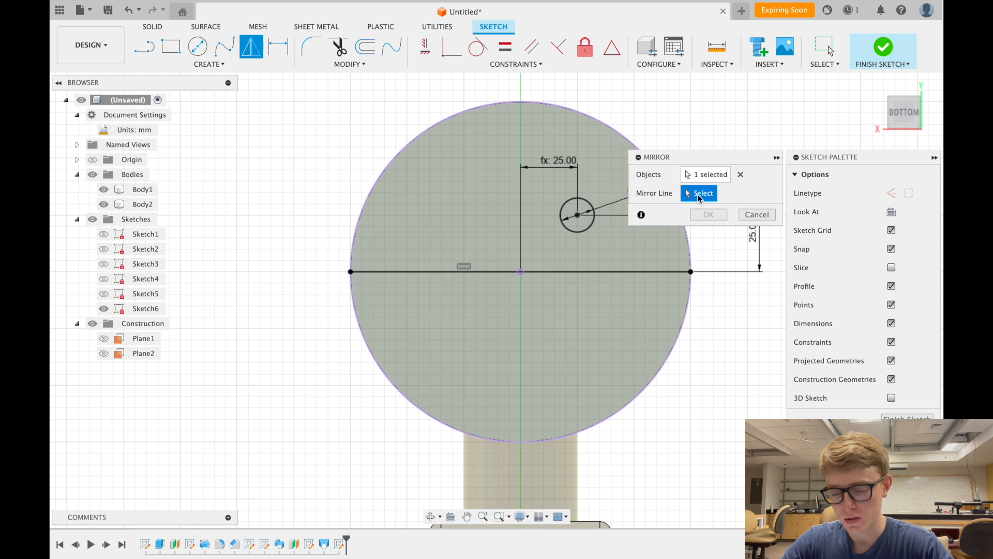
{"action": "left_click", "coordinate": [625, 272]}
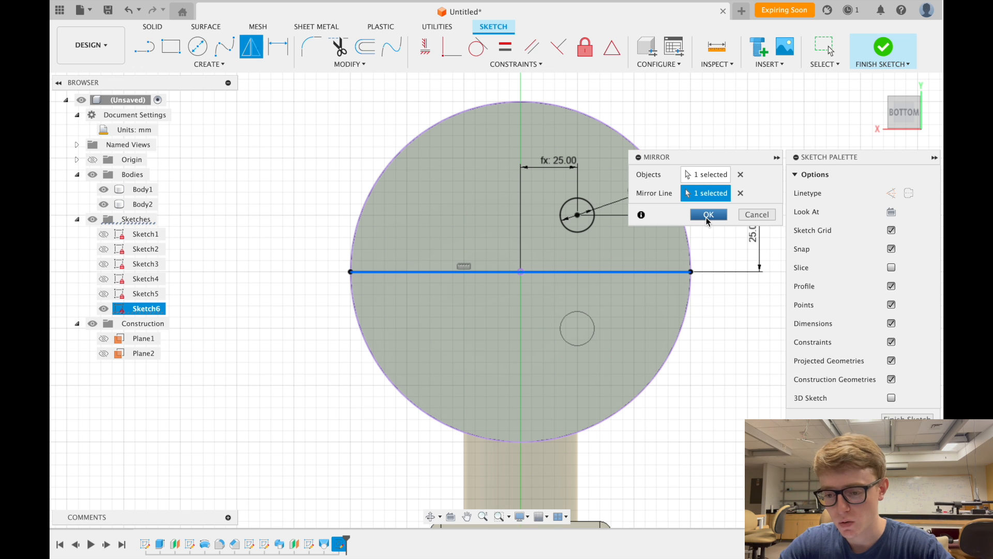
{"action": "left_click", "coordinate": [757, 216]}
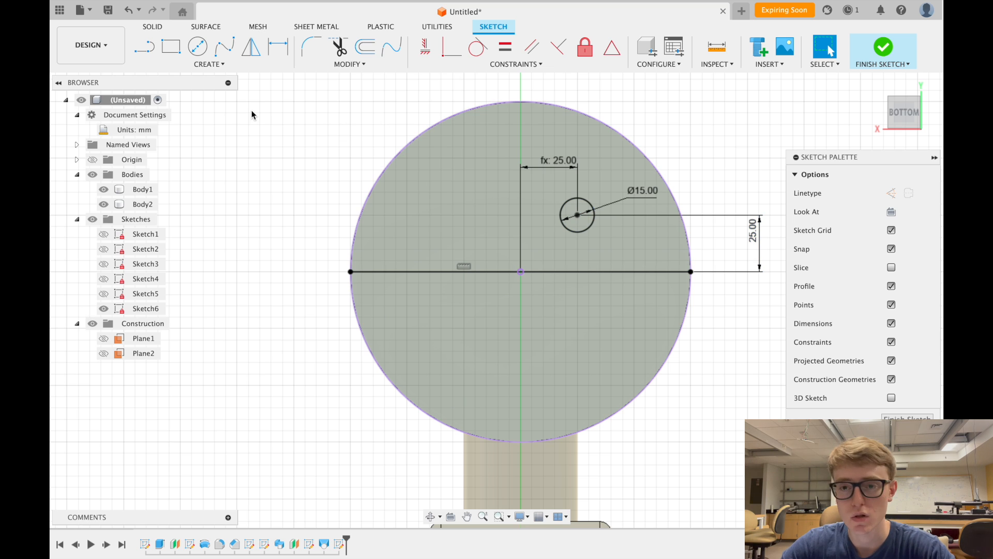
{"action": "left_click", "coordinate": [217, 64]}
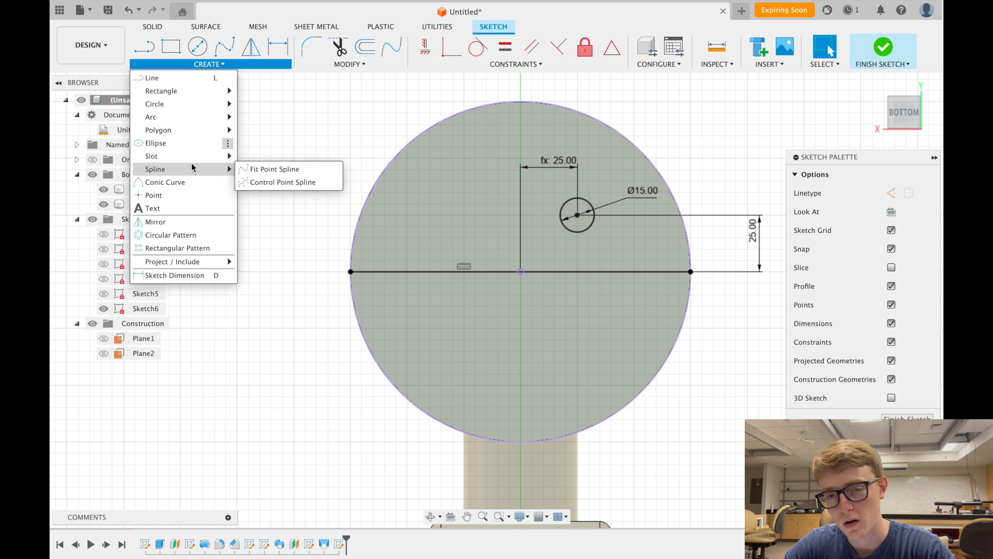
{"action": "left_click", "coordinate": [192, 235]}
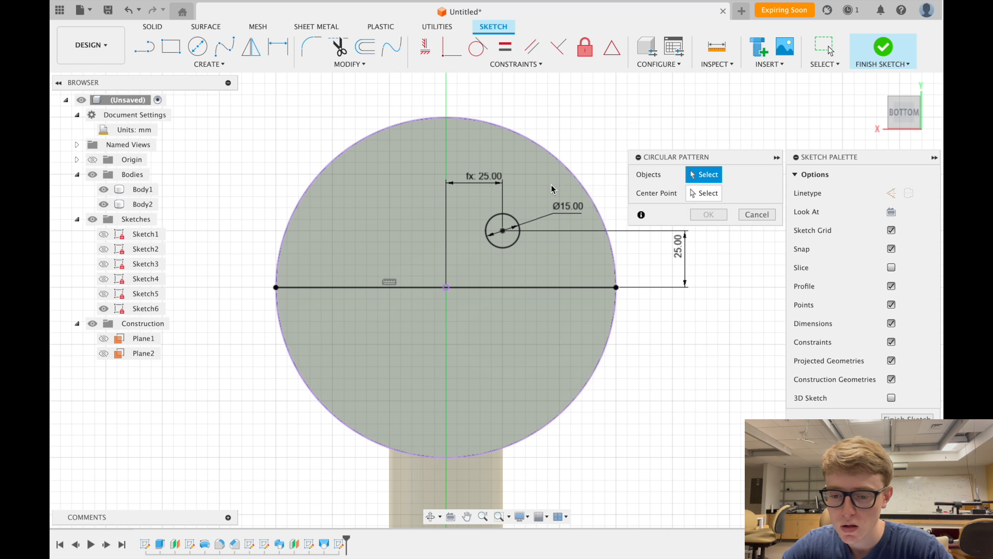
{"action": "left_click", "coordinate": [515, 227]}
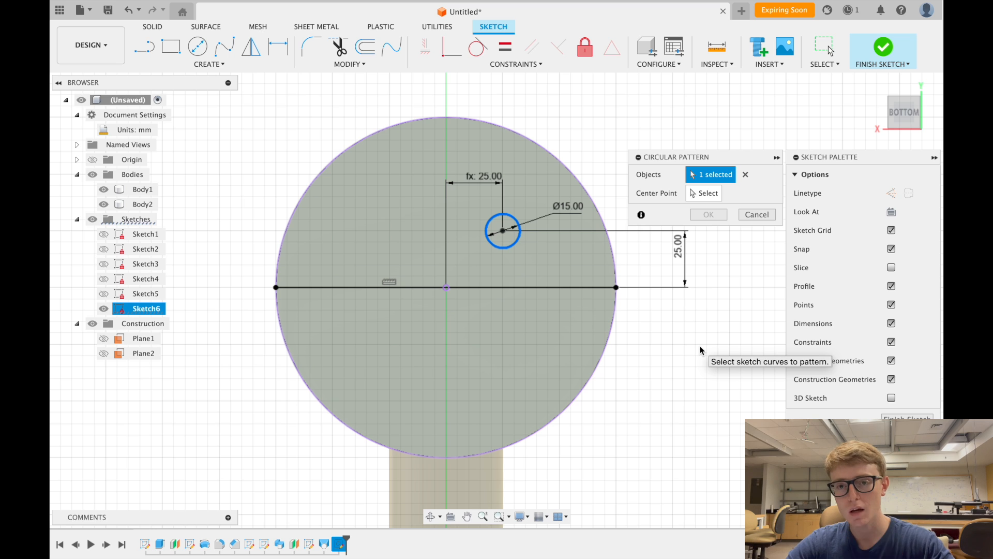
{"action": "left_click", "coordinate": [699, 193]}
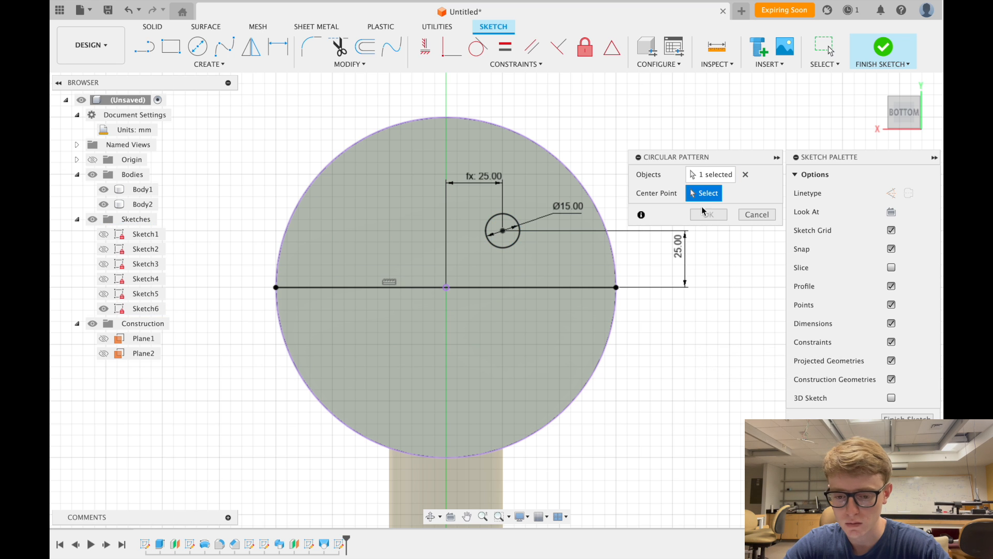
{"action": "left_click", "coordinate": [446, 287]}
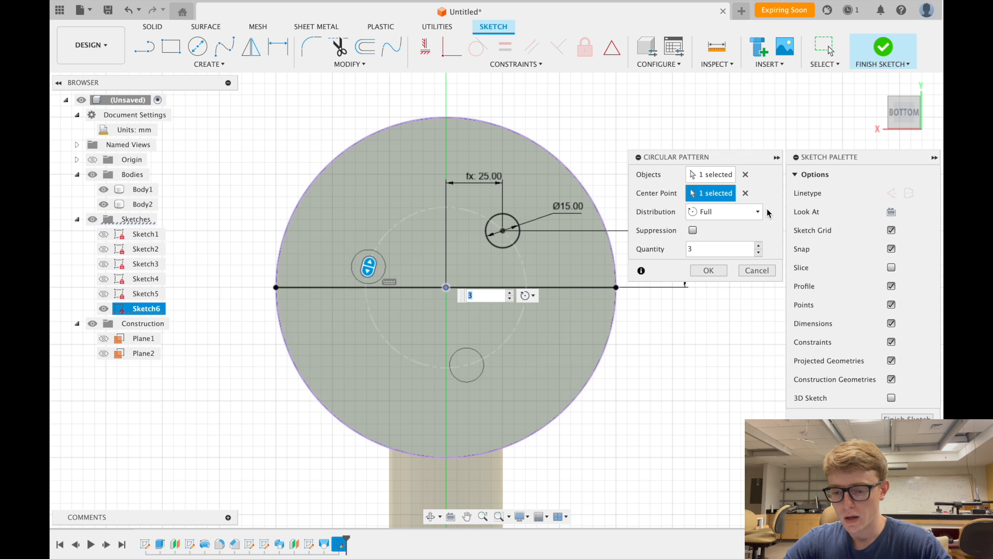
{"action": "left_click", "coordinate": [738, 213]}
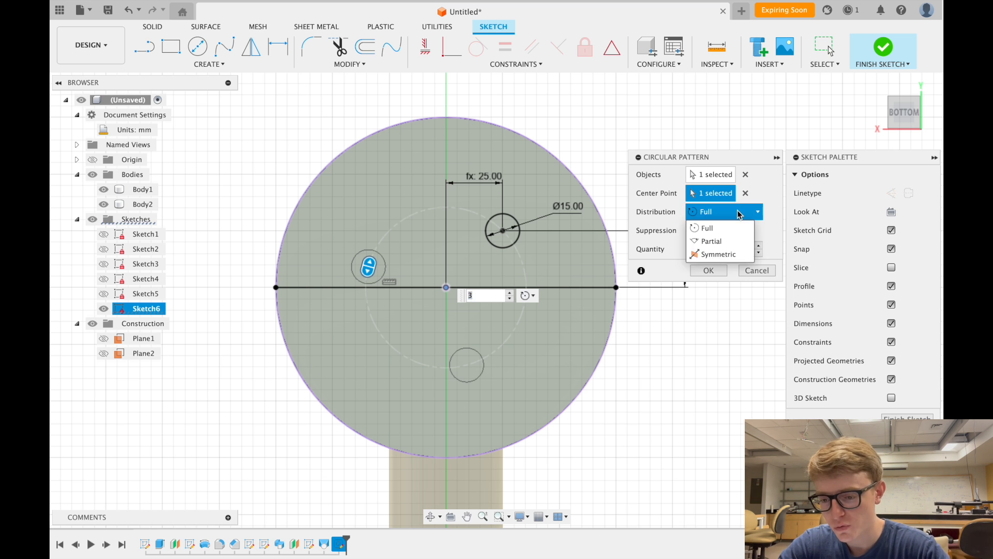
{"action": "left_click", "coordinate": [731, 244]}
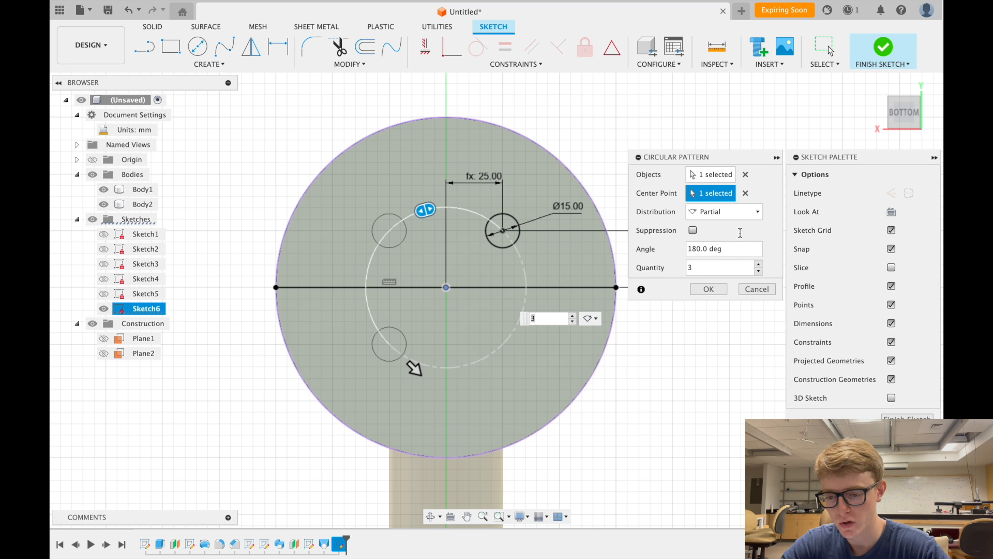
{"action": "left_click_drag", "start_coordinate": [756, 248], "coordinate": [660, 250]}
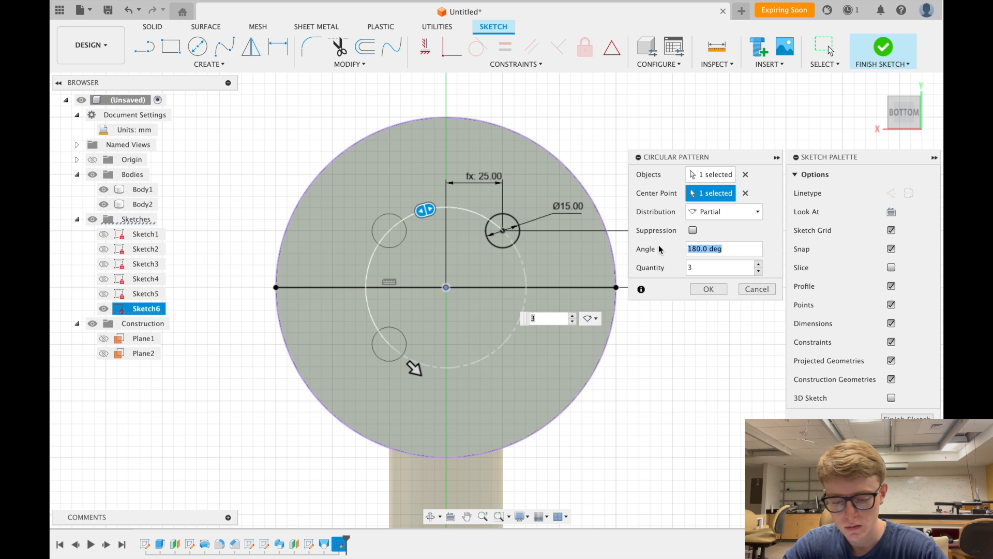
{"action": "type", "text": "360"}
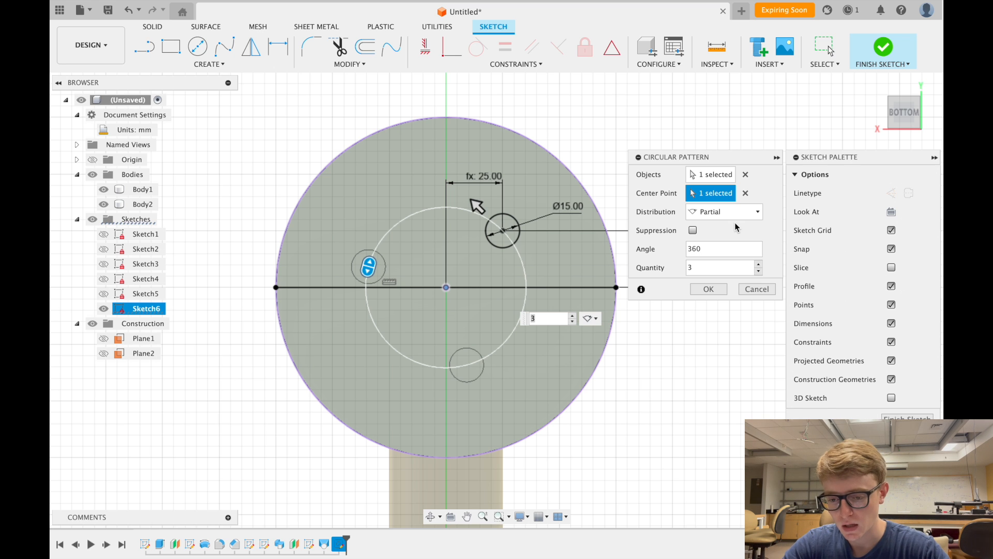
{"action": "left_click_drag", "start_coordinate": [745, 268], "coordinate": [651, 269]}
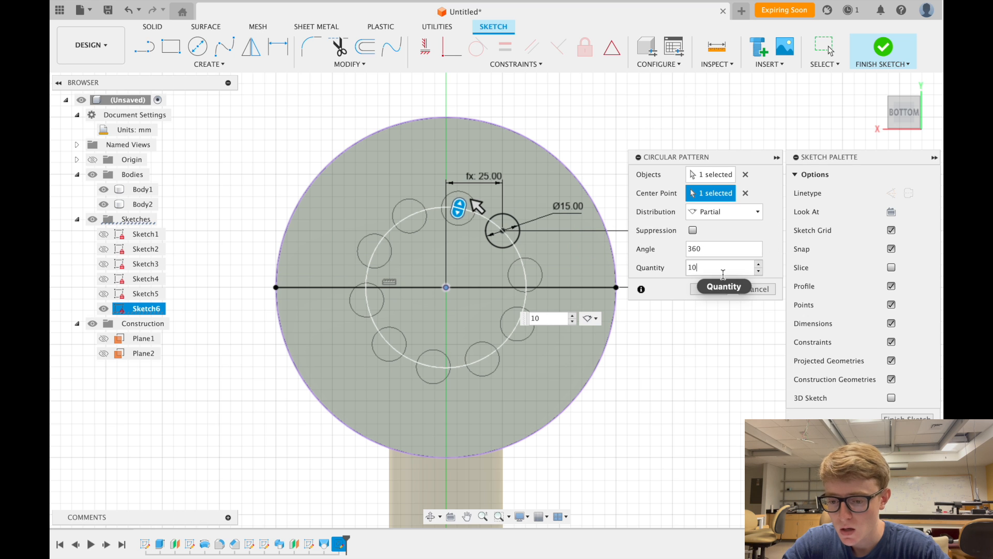
{"action": "left_click", "coordinate": [710, 290]}
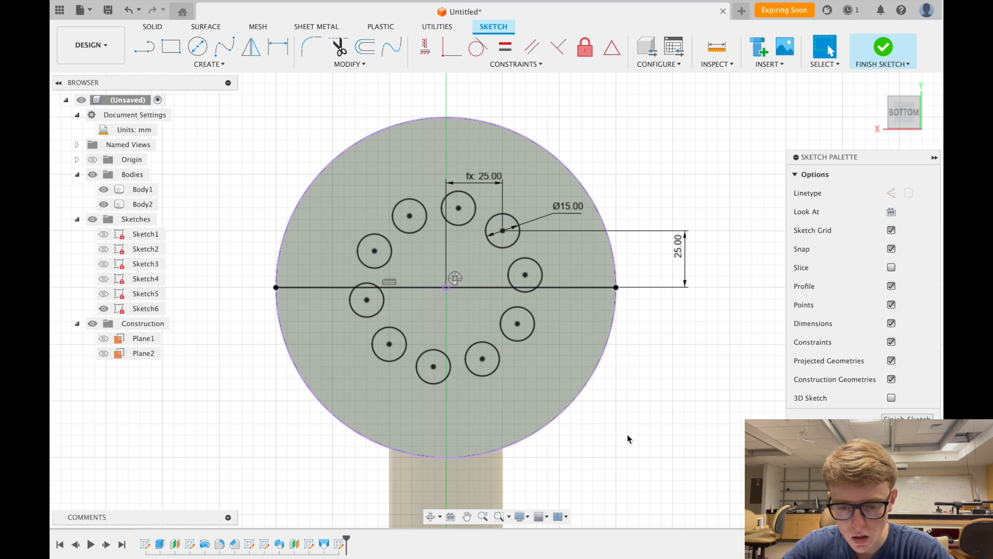
{"action": "left_click", "coordinate": [396, 494]}
{"action": "left_click", "coordinate": [305, 463]}
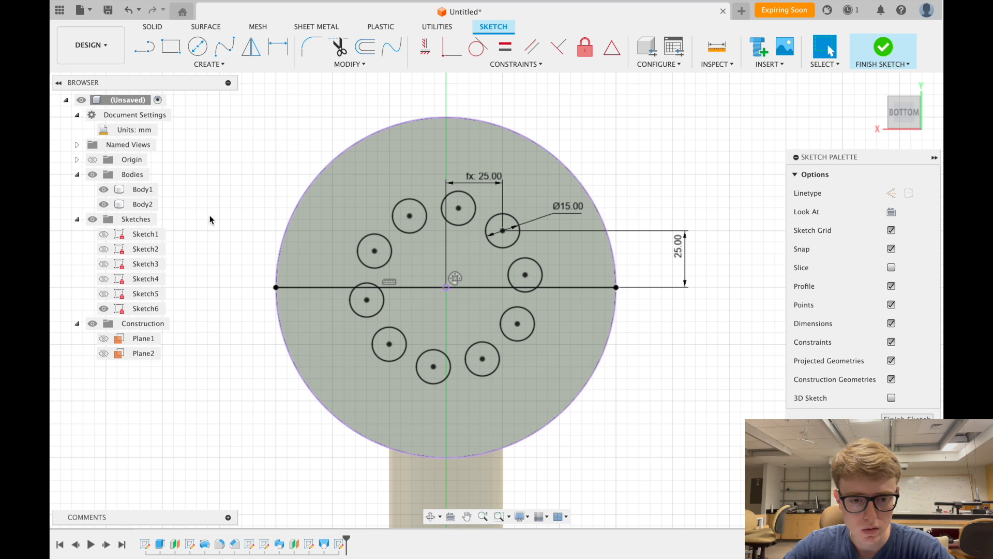
{"action": "left_click", "coordinate": [128, 10]}
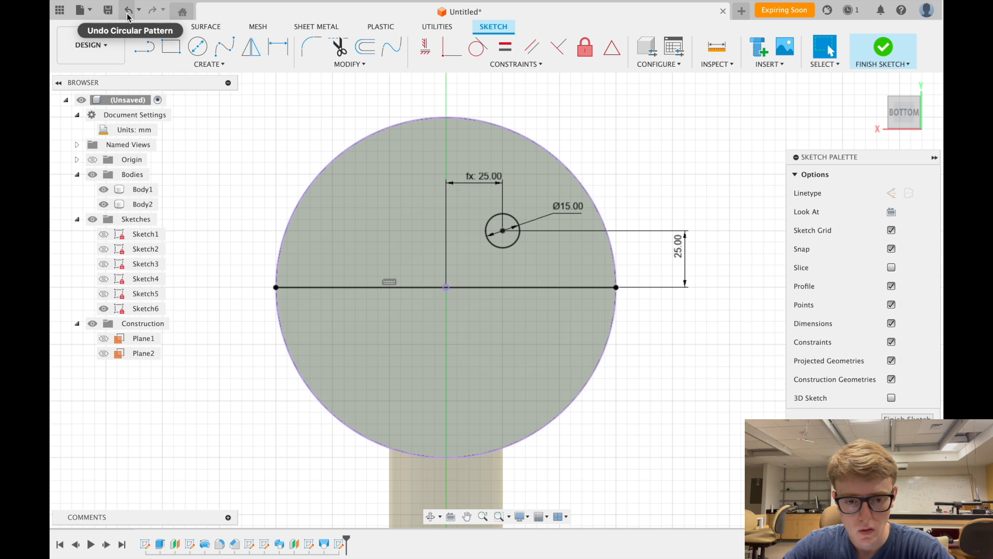
- Start a rectangular pattern of the Ø15 circle and drag out both pattern directions
{"action": "left_click", "coordinate": [207, 64]}
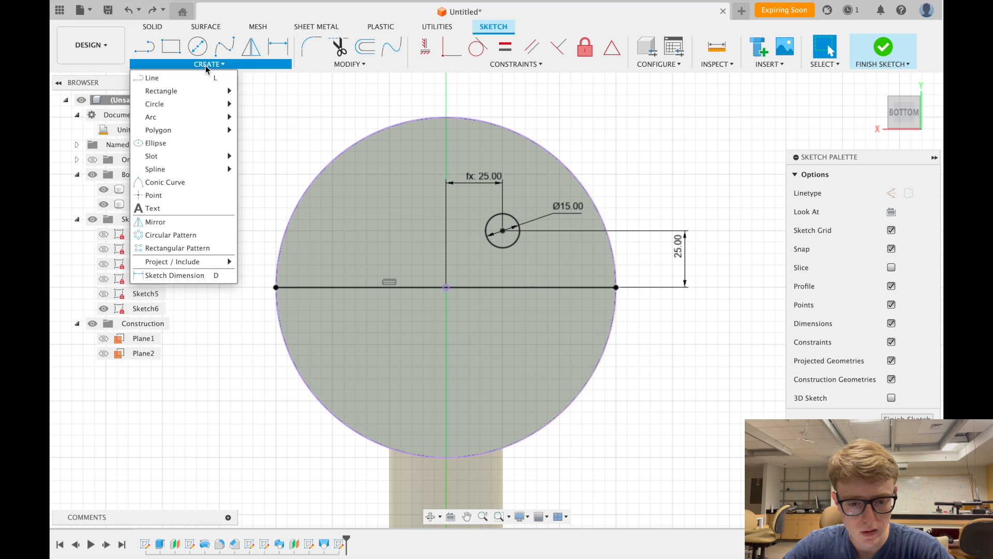
{"action": "left_click", "coordinate": [204, 249]}
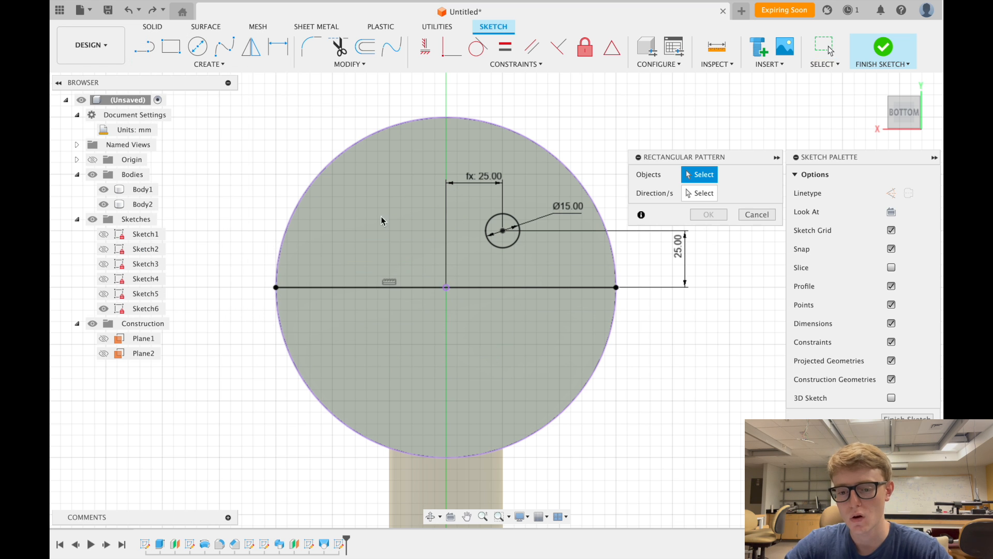
{"action": "left_click", "coordinate": [500, 217]}
{"action": "key", "text": "Tab"}
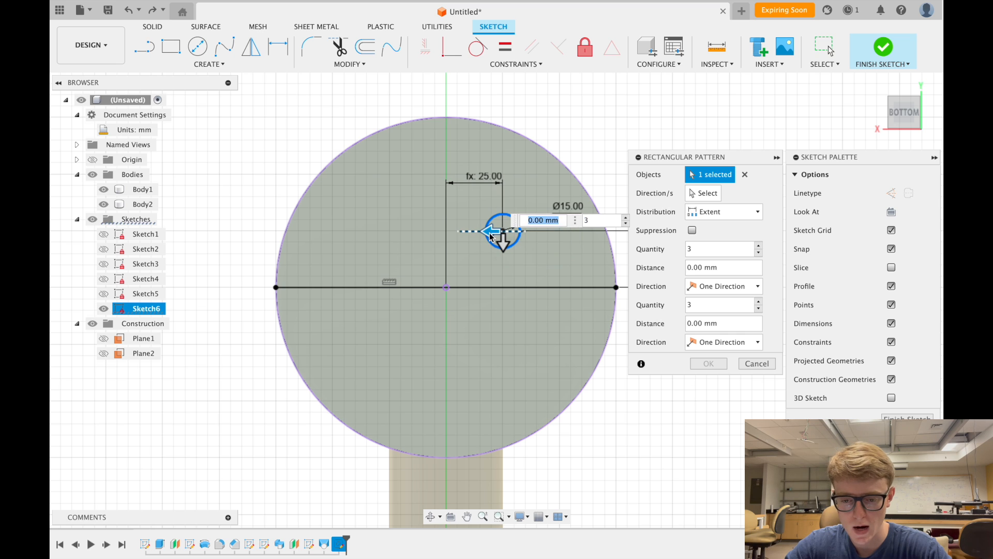
{"action": "type", "text": "55"}
{"action": "key", "text": "Tab"}
{"action": "left_click_drag", "start_coordinate": [503, 242], "coordinate": [505, 389]}
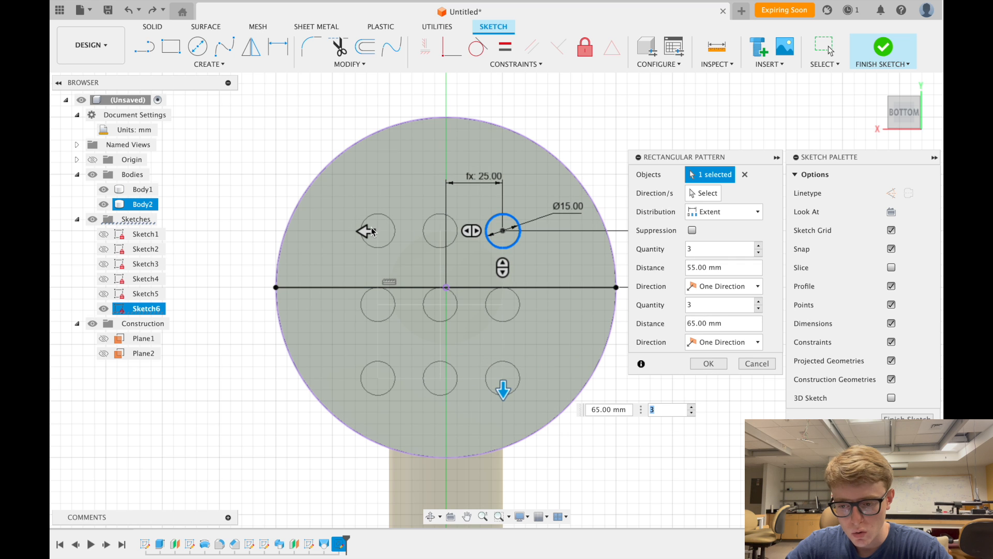
{"action": "mouse_move", "coordinate": [368, 232]}
{"action": "left_mouse_down"}
{"action": "mouse_move", "coordinate": [337, 234]}
{"action": "mouse_move", "coordinate": [381, 236]}
{"action": "left_mouse_up"}
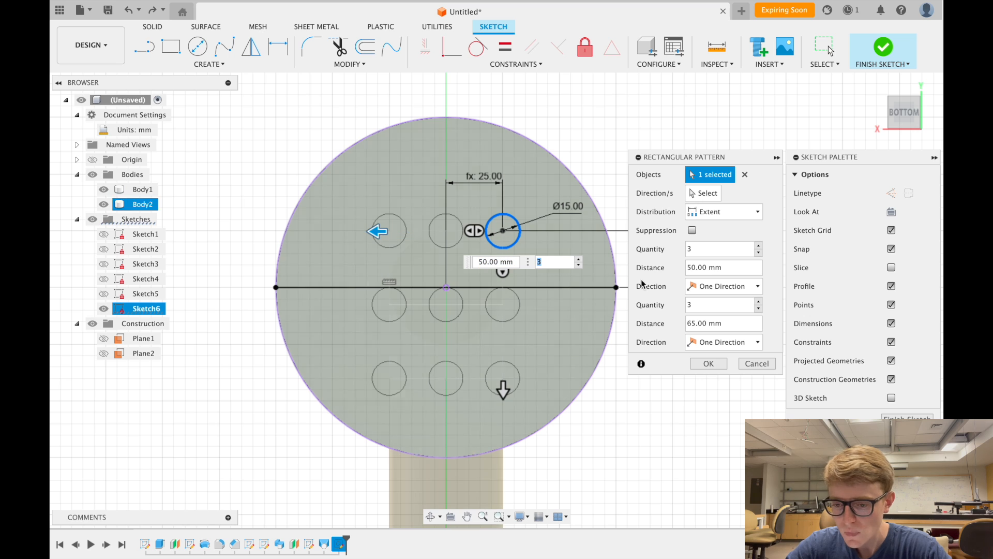
- Set both quantities to 4 and both distances to 50 mm, then confirm the pattern
{"action": "left_click", "coordinate": [719, 267]}
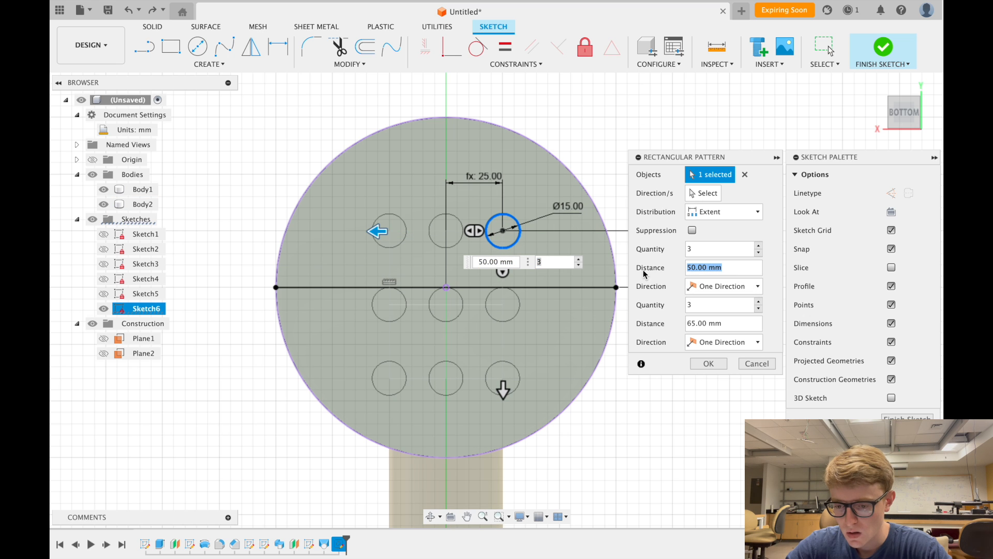
{"action": "left_click", "coordinate": [718, 323]}
{"action": "type", "text": "50"}
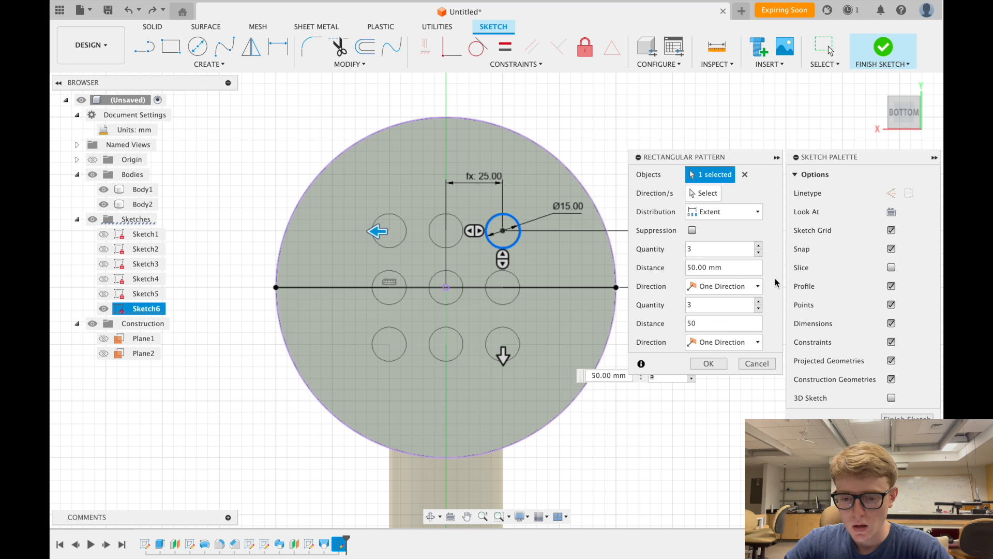
{"action": "left_click_drag", "start_coordinate": [505, 358], "coordinate": [502, 84]}
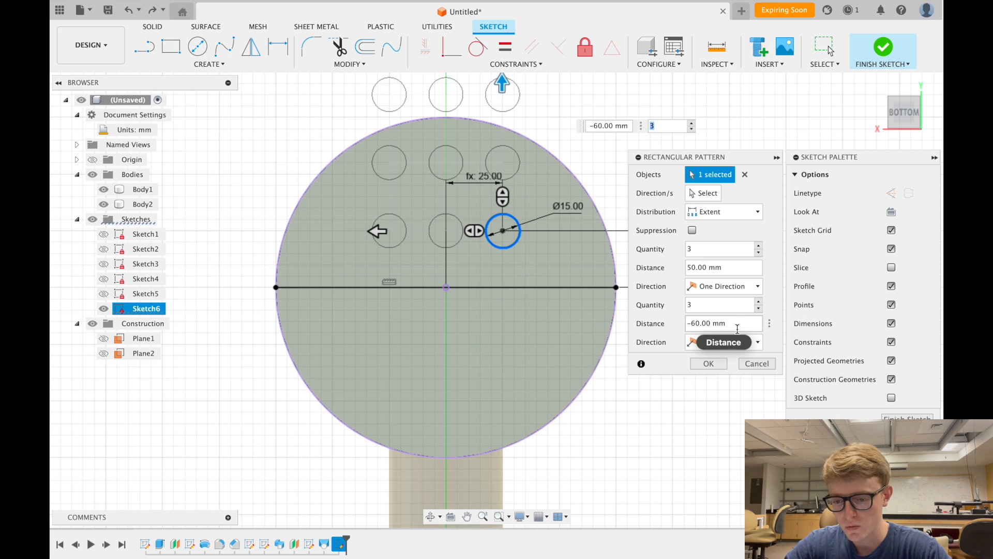
{"action": "left_click_drag", "start_coordinate": [734, 325], "coordinate": [632, 328]}
{"action": "type", "text": "50"}
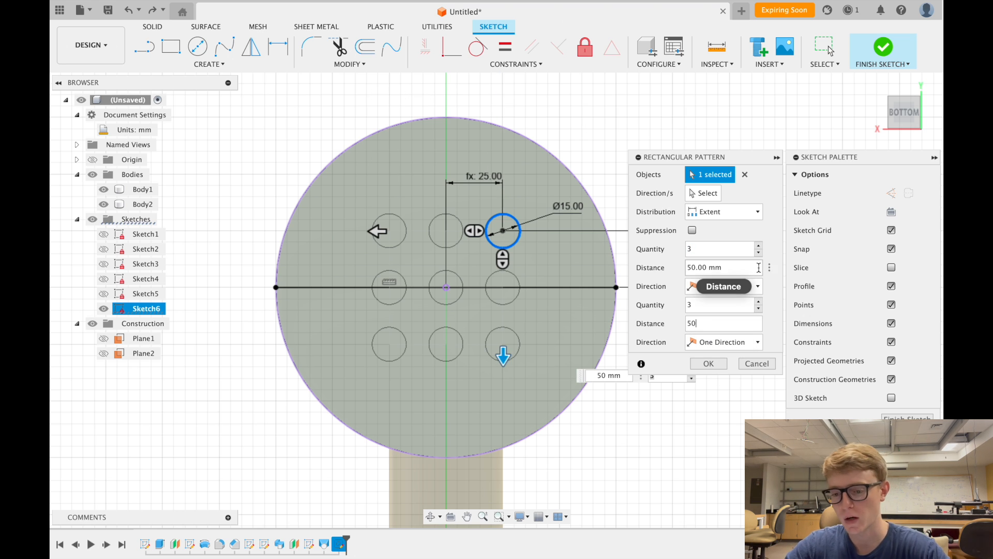
{"action": "left_click", "coordinate": [734, 254]}
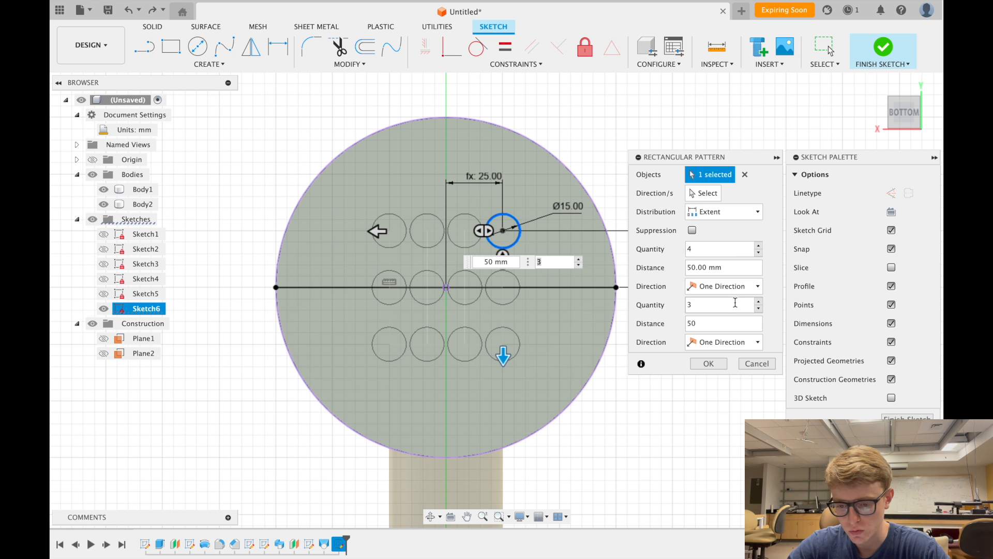
{"action": "left_click", "coordinate": [714, 308]}
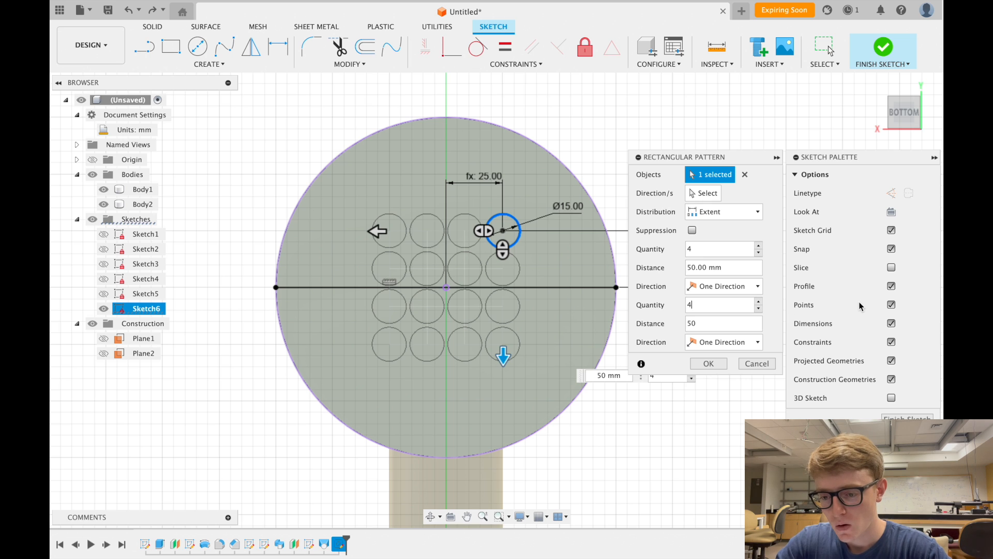
{"action": "left_click_drag", "start_coordinate": [734, 153], "coordinate": [725, 120]}
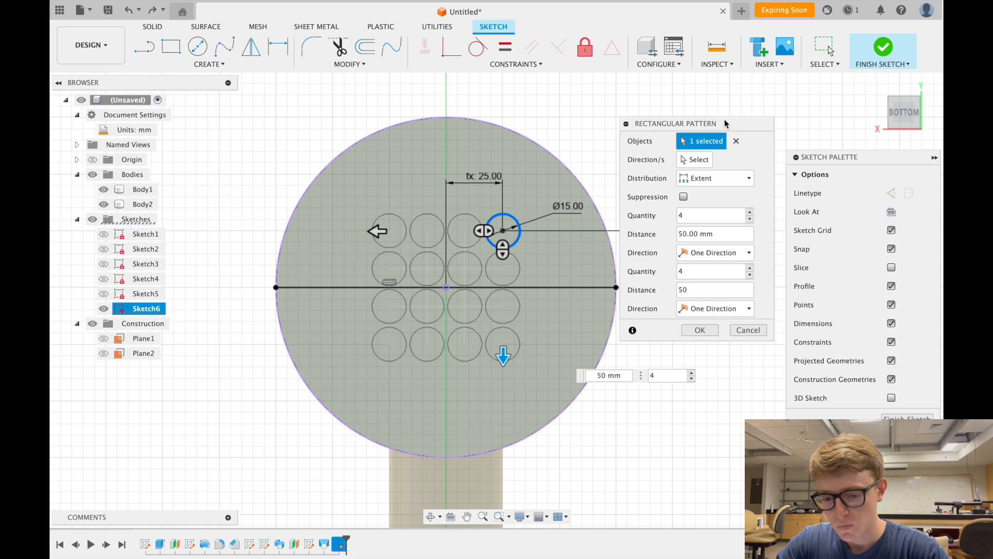
{"action": "left_click", "coordinate": [706, 332]}
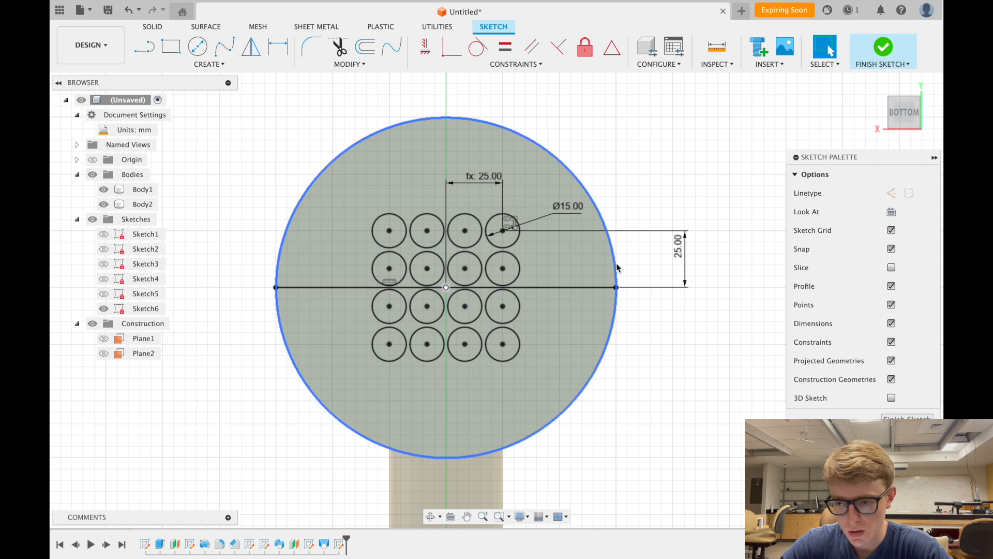
- Finish Sketch6 and orient the view to look up at the disc's underside
{"action": "left_click_drag", "start_coordinate": [888, 110], "coordinate": [891, 122]}
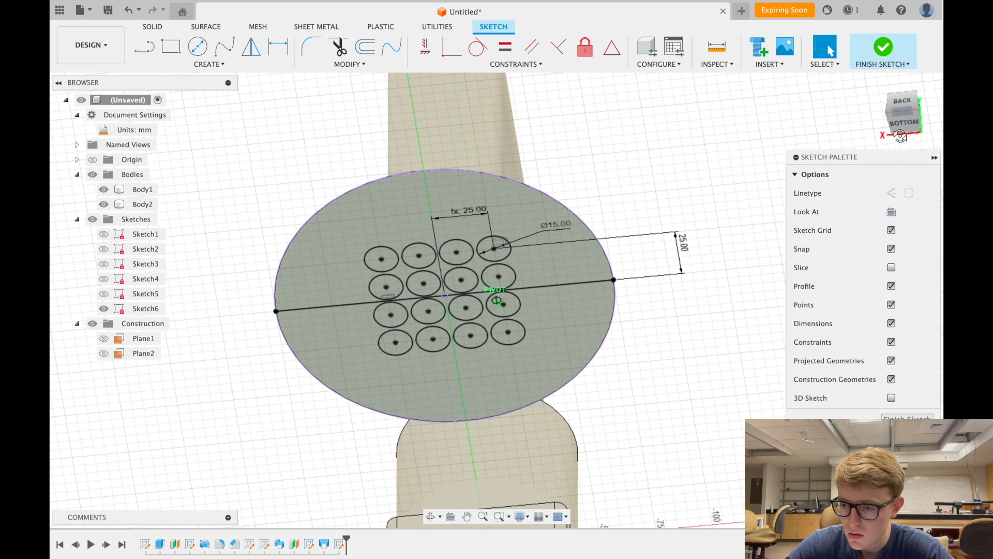
{"action": "left_click", "coordinate": [881, 50]}
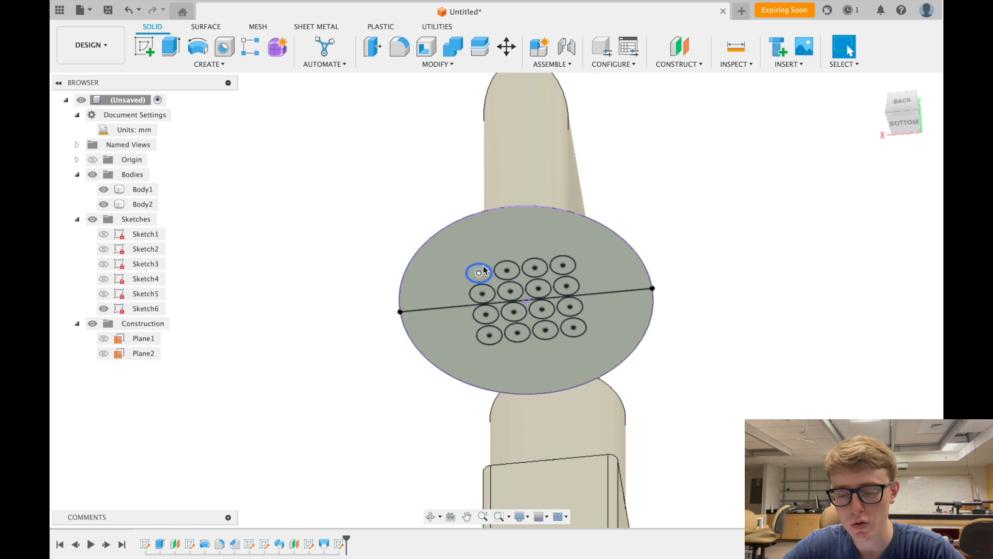
{"action": "scroll", "coordinate": [512, 312], "scroll_direction": "up", "scroll_amount": 3}
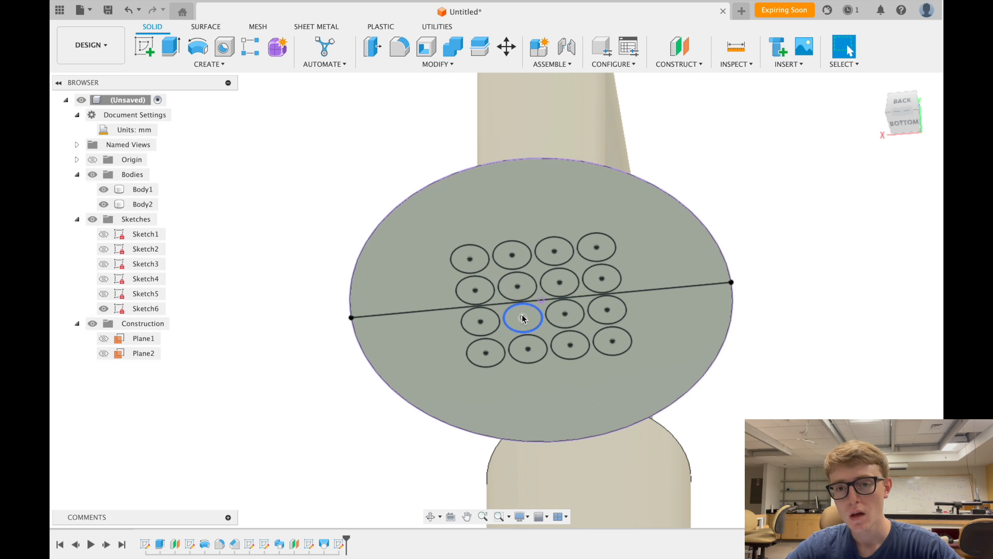
{"action": "scroll", "coordinate": [242, 128], "scroll_direction": "down", "scroll_amount": 3}
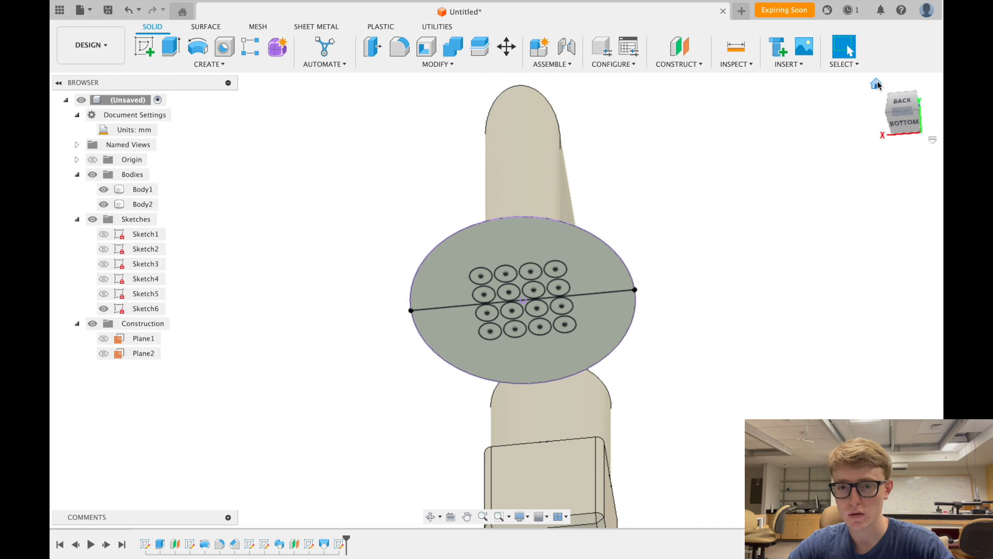
{"action": "left_click", "coordinate": [876, 84]}
{"action": "left_click", "coordinate": [143, 204]}
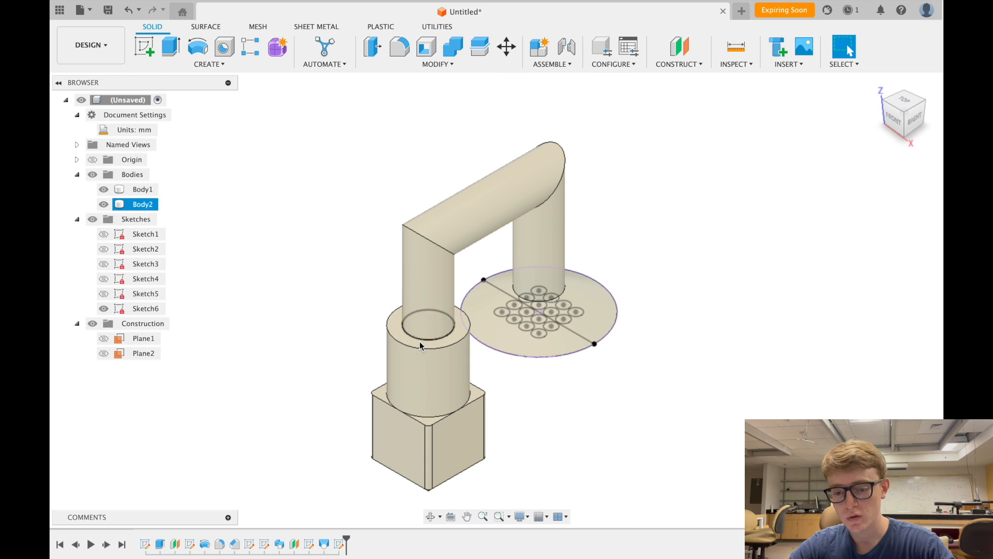
{"action": "left_click", "coordinate": [685, 385]}
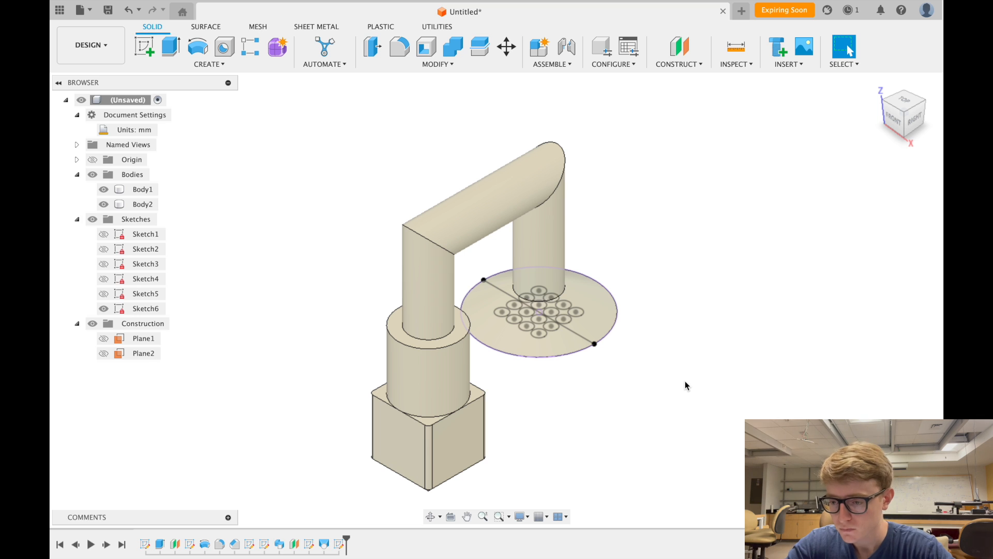
{"action": "left_click", "coordinate": [903, 136]}
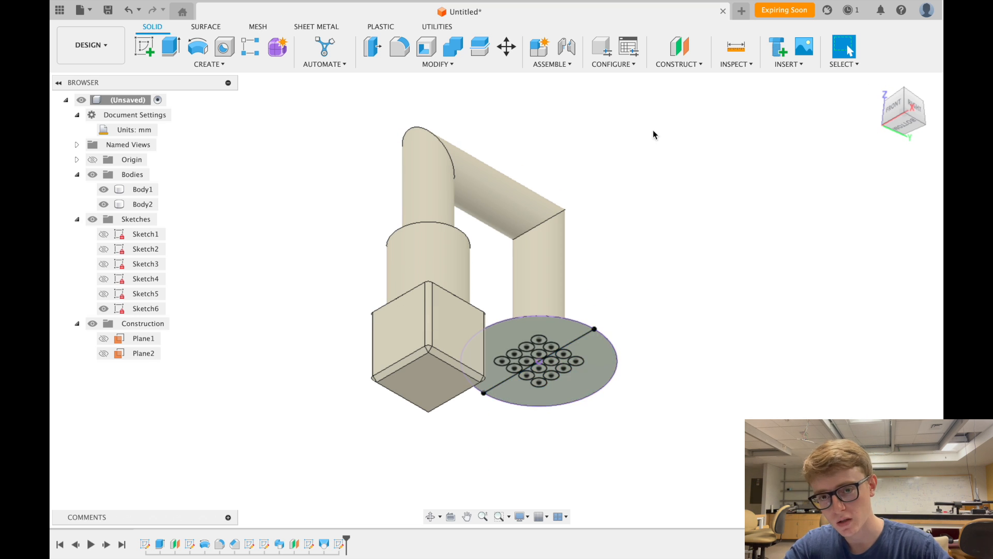
{"action": "scroll", "coordinate": [600, 350], "scroll_direction": "up", "scroll_amount": 5}
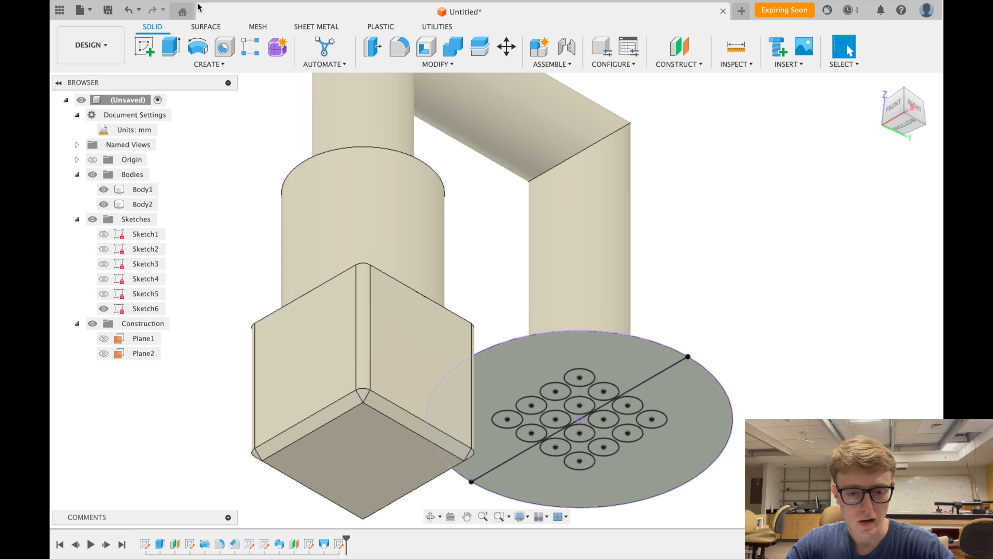
- Start an extrude and select all sixteen pattern circles as profiles
{"action": "left_click", "coordinate": [170, 49]}
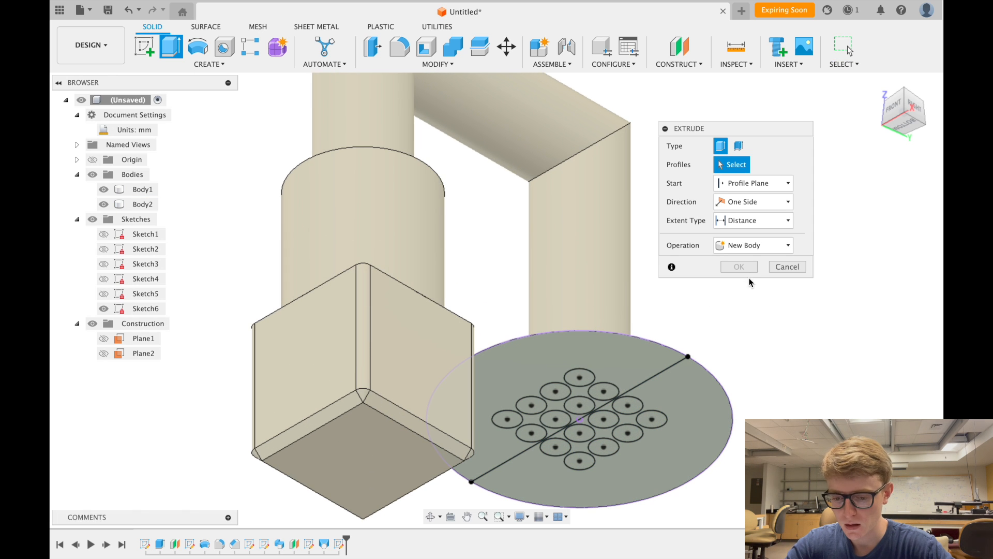
{"action": "scroll", "coordinate": [582, 434], "scroll_direction": "up", "scroll_amount": 4}
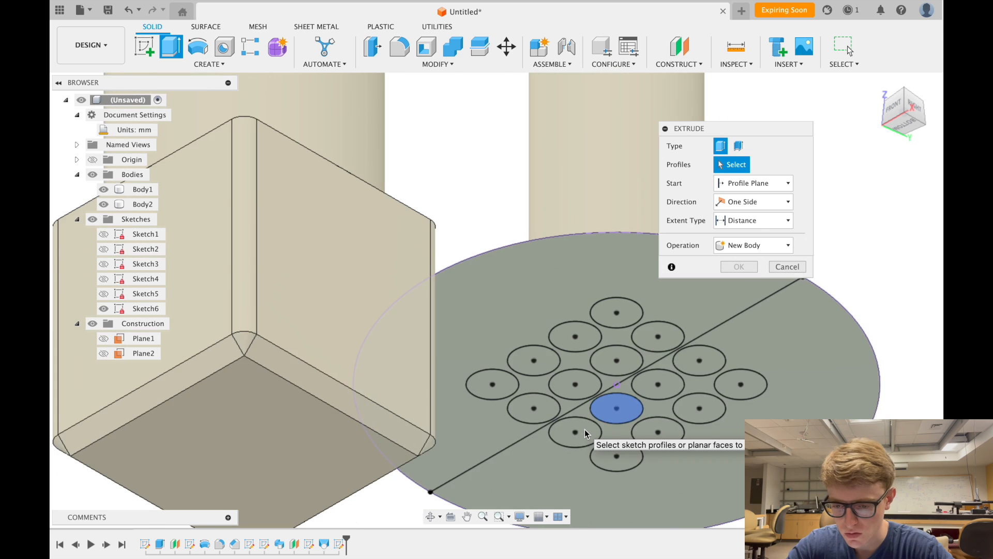
{"action": "scroll", "coordinate": [586, 433], "scroll_direction": "up", "scroll_amount": 4}
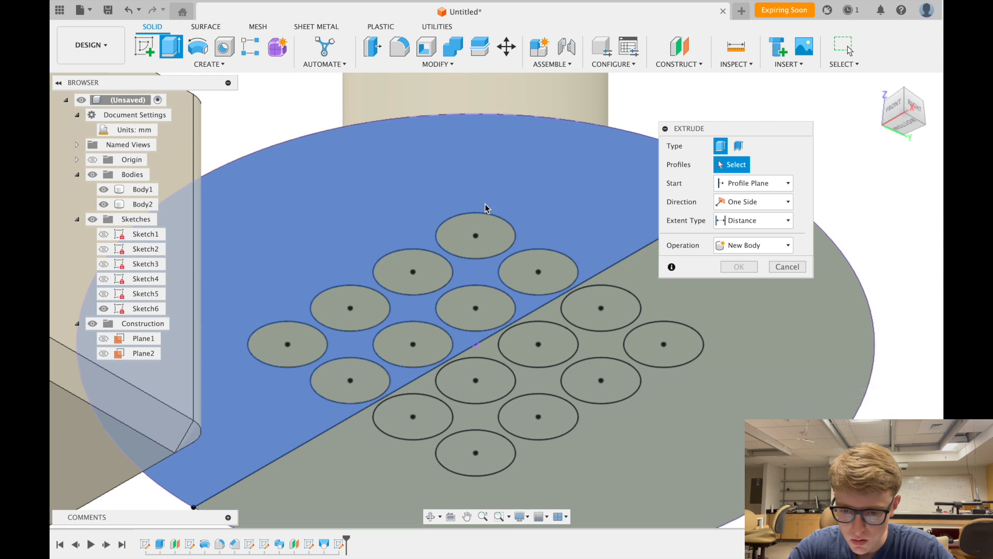
{"action": "left_click", "coordinate": [472, 231]}
{"action": "left_click", "coordinate": [536, 272]}
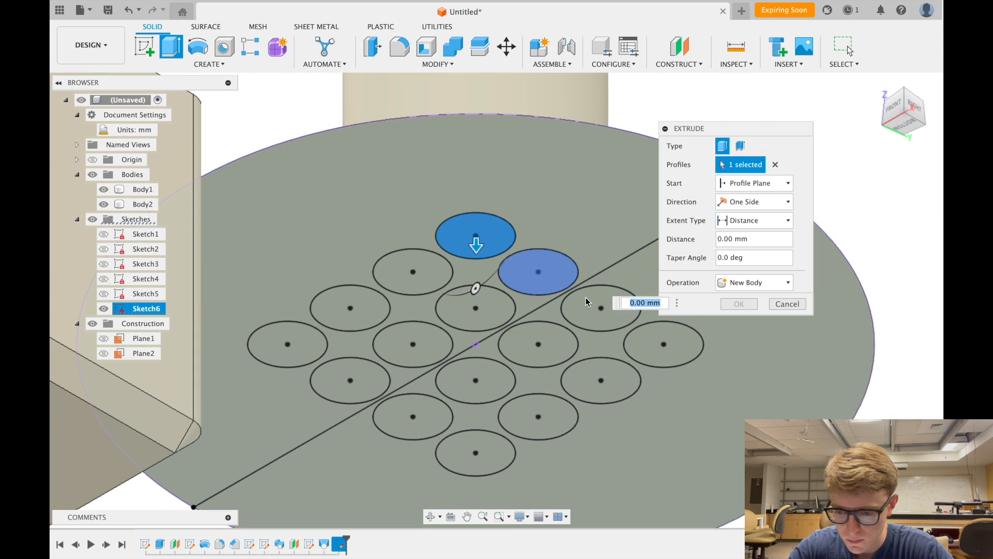
{"action": "left_click", "coordinate": [607, 310]}
{"action": "left_click", "coordinate": [663, 346]}
{"action": "left_click", "coordinate": [601, 381]}
{"action": "left_click", "coordinate": [539, 346]}
{"action": "left_click", "coordinate": [474, 310]}
{"action": "left_click", "coordinate": [413, 272]}
{"action": "left_click", "coordinate": [350, 308]}
{"action": "left_click", "coordinate": [413, 345]}
{"action": "left_click", "coordinate": [472, 385]}
{"action": "left_click", "coordinate": [538, 417]}
{"action": "left_click", "coordinate": [474, 455]}
{"action": "left_click", "coordinate": [412, 414]}
{"action": "left_click", "coordinate": [347, 381]}
{"action": "left_click", "coordinate": [285, 342]}
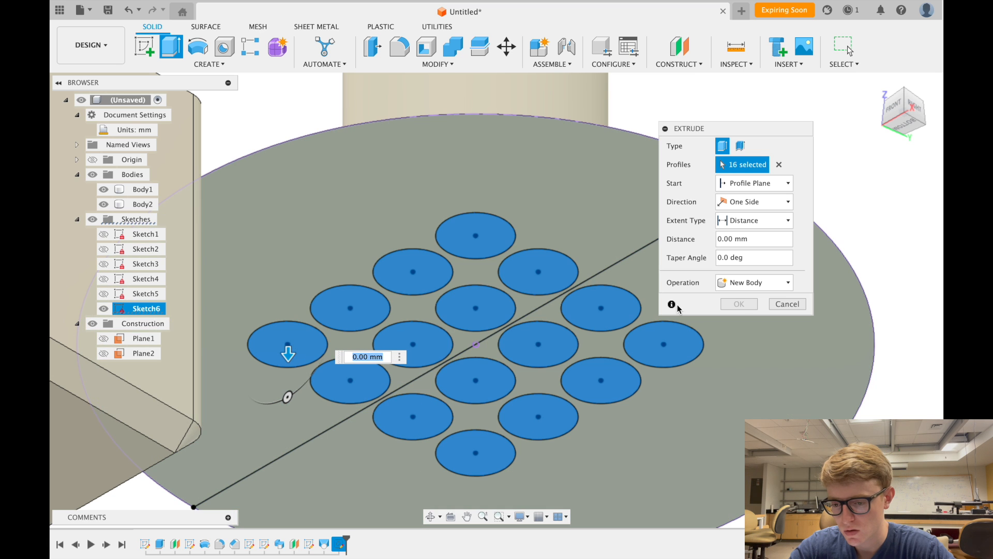
- Set the extrude to Cut with a -5 mm depth and confirm the sixteen holes
{"action": "left_click", "coordinate": [770, 282]}
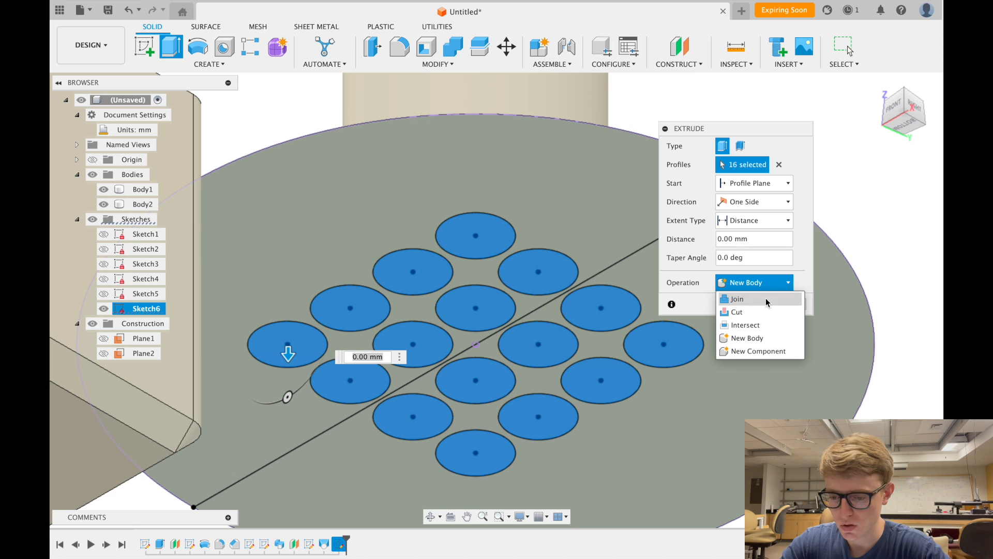
{"action": "left_click", "coordinate": [757, 312]}
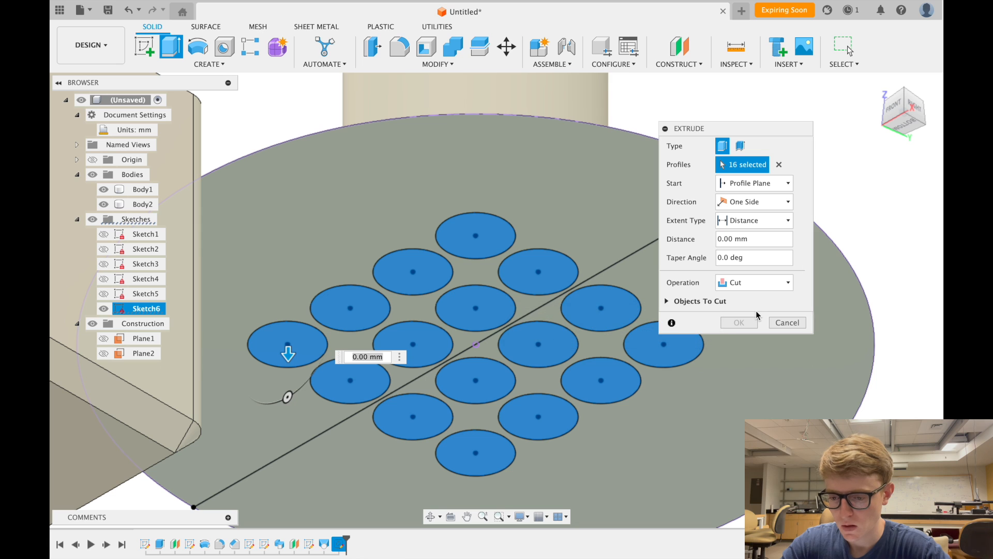
{"action": "left_click", "coordinate": [762, 237]}
{"action": "type", "text": "2"}
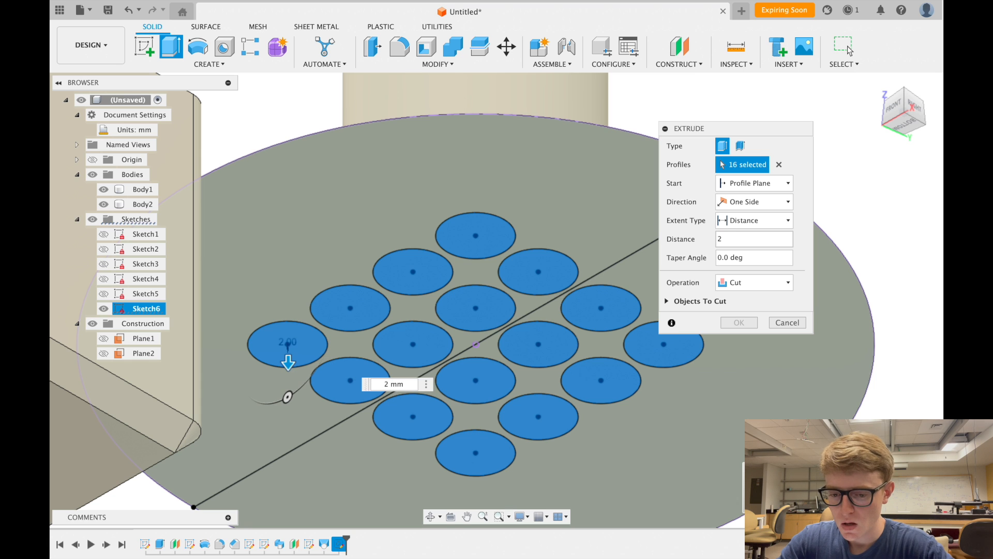
{"action": "scroll", "coordinate": [555, 306], "scroll_direction": "down", "scroll_amount": 3}
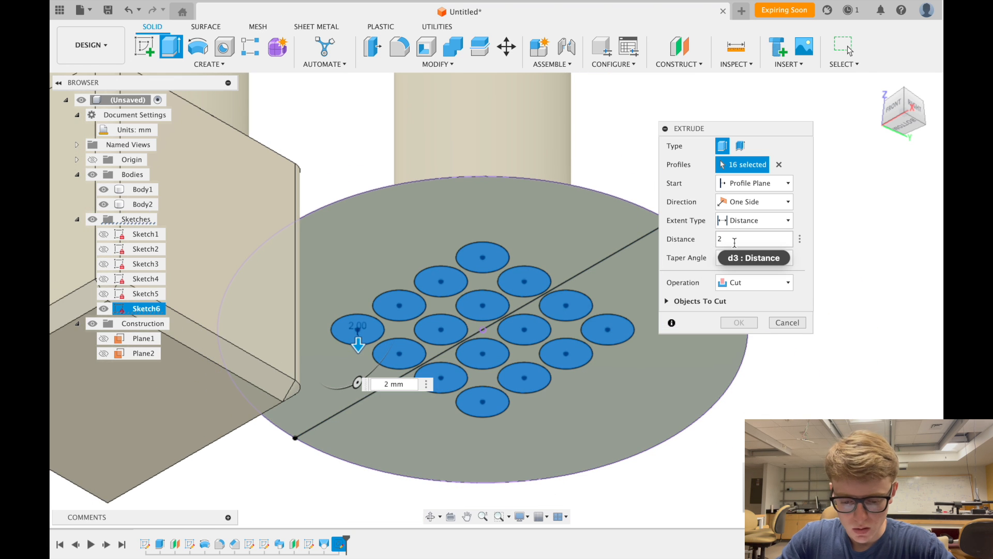
{"action": "key", "text": "BackSpace"}
{"action": "type", "text": "5"}
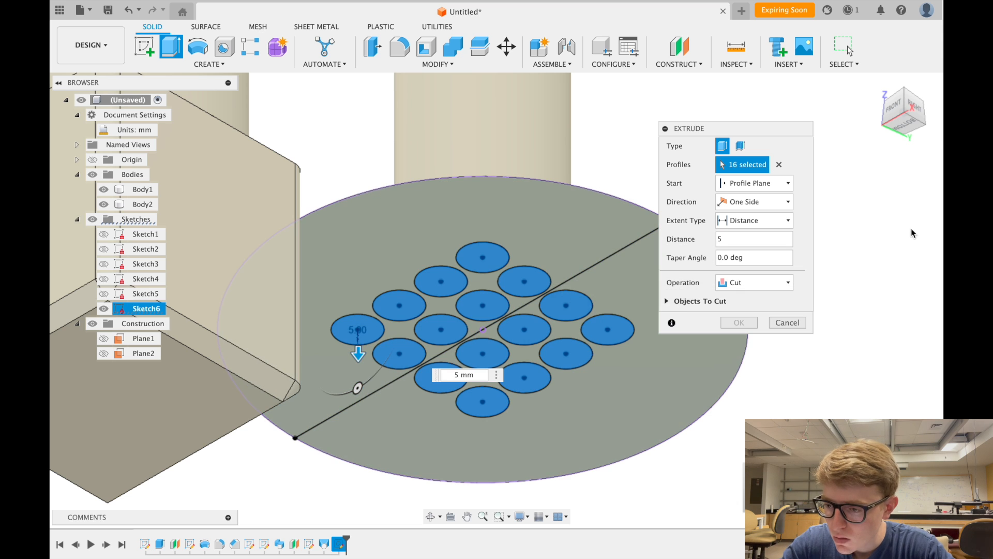
{"action": "left_click", "coordinate": [912, 100]}
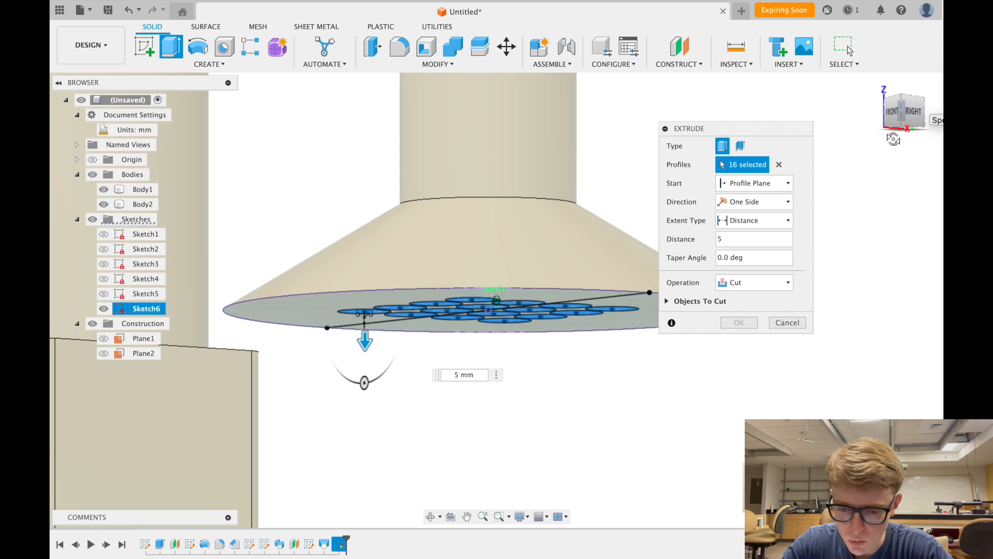
{"action": "scroll", "coordinate": [893, 140], "scroll_direction": "up", "scroll_amount": 1, "text": "shift"}
{"action": "scroll", "coordinate": [893, 141], "scroll_direction": "down", "scroll_amount": 3, "text": "shift"}
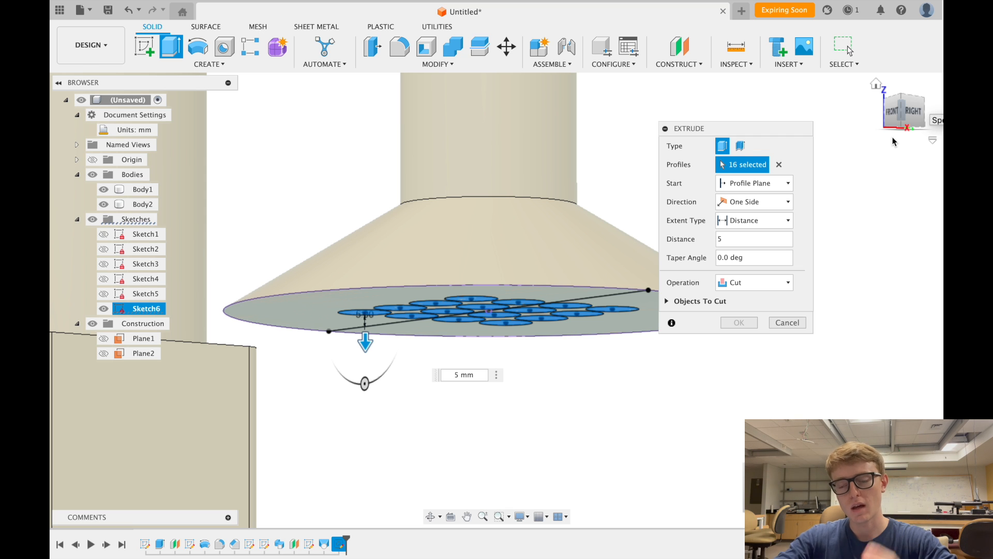
{"action": "left_click", "coordinate": [718, 238]}
{"action": "type", "text": "-"}
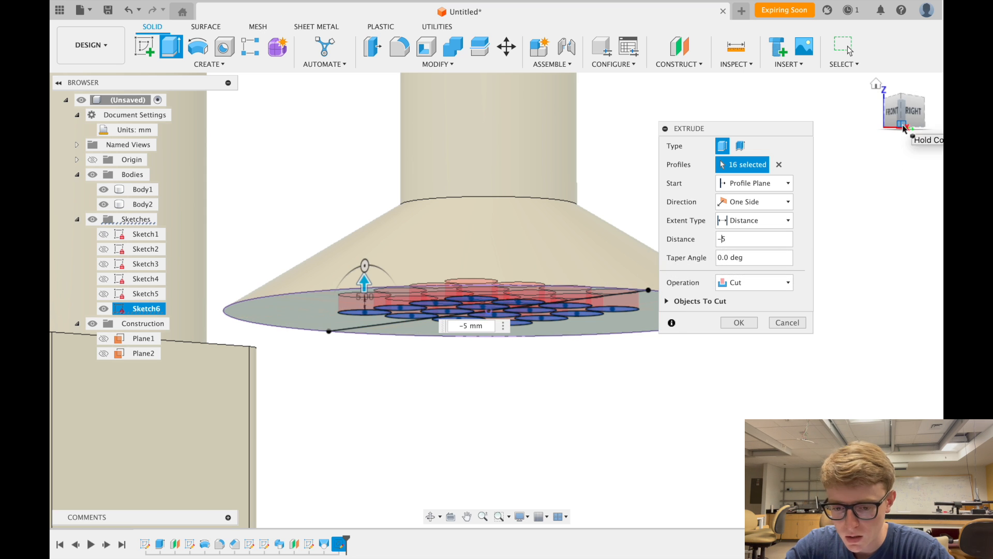
{"action": "left_click", "coordinate": [900, 94]}
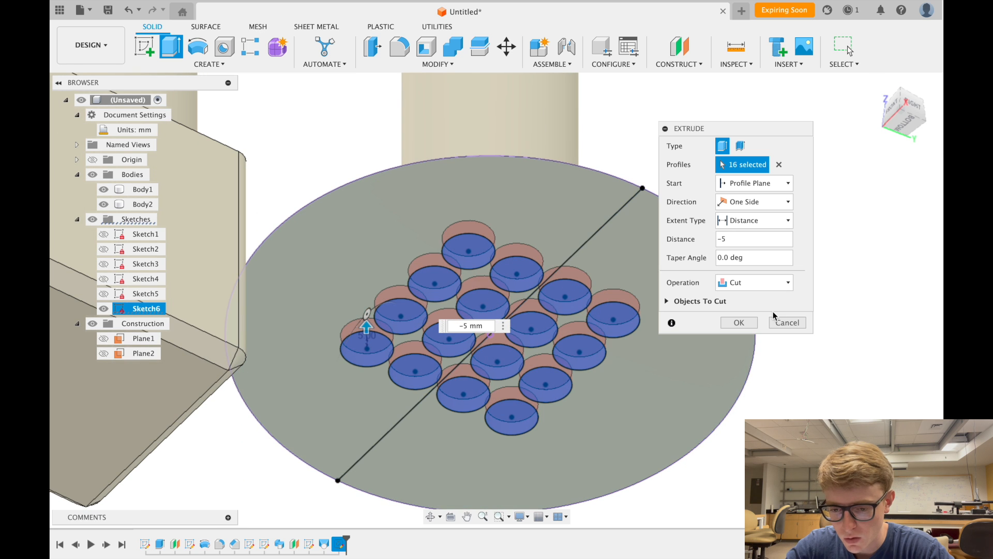
{"action": "left_click", "coordinate": [747, 324]}
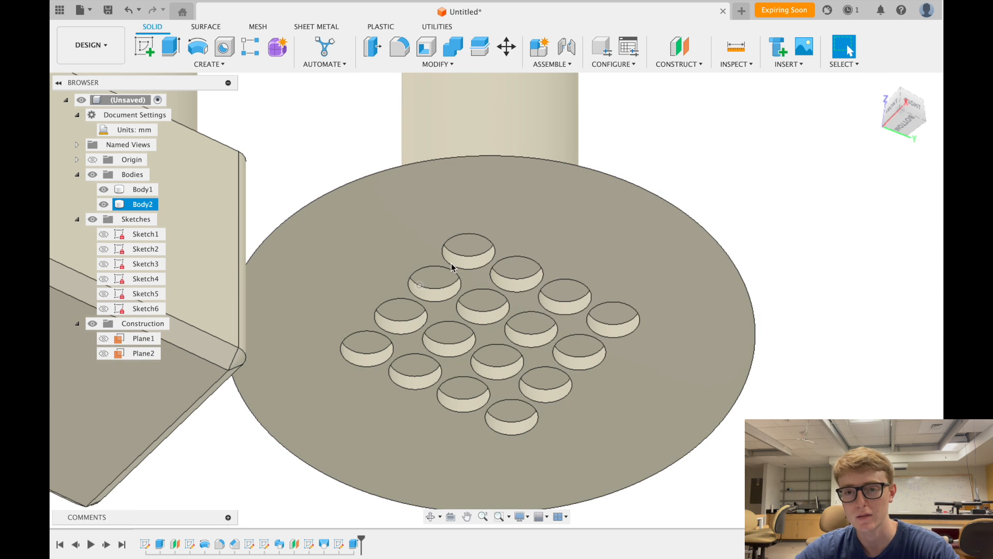
- Deselect Body2, return to the home view, and turn the part to view it from below
{"action": "scroll", "coordinate": [674, 349], "scroll_direction": "down", "scroll_amount": 5}
{"action": "left_click", "coordinate": [674, 349]}
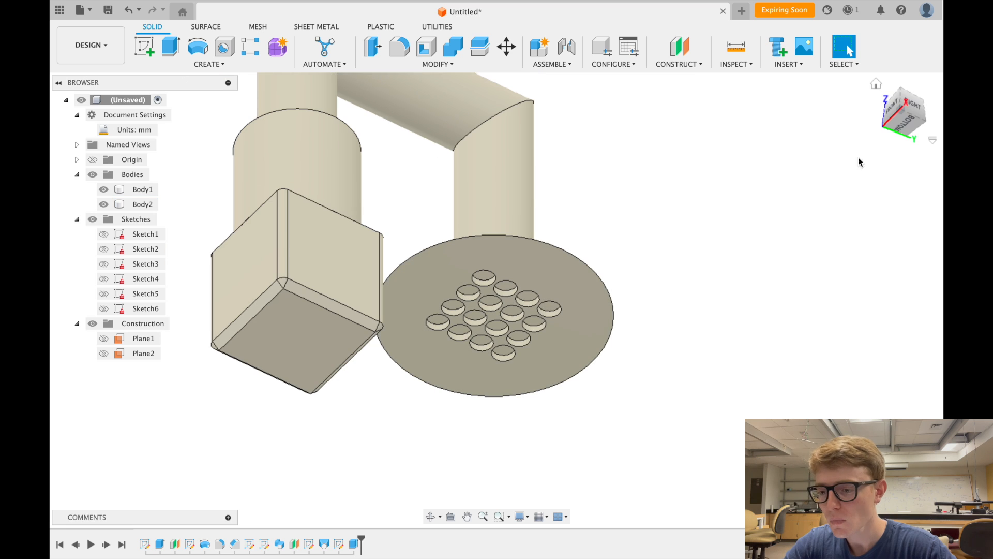
{"action": "left_click", "coordinate": [875, 87]}
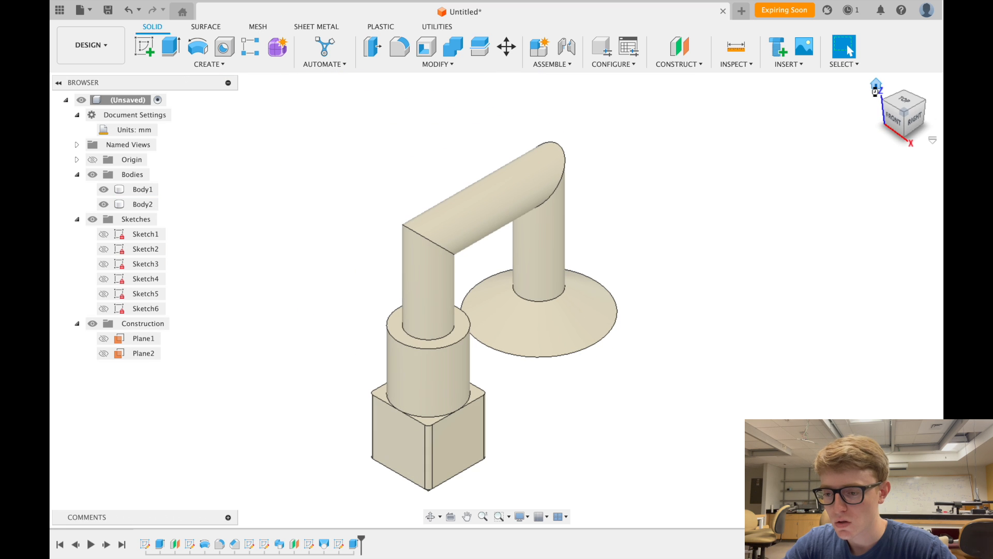
{"action": "left_click", "coordinate": [906, 138]}
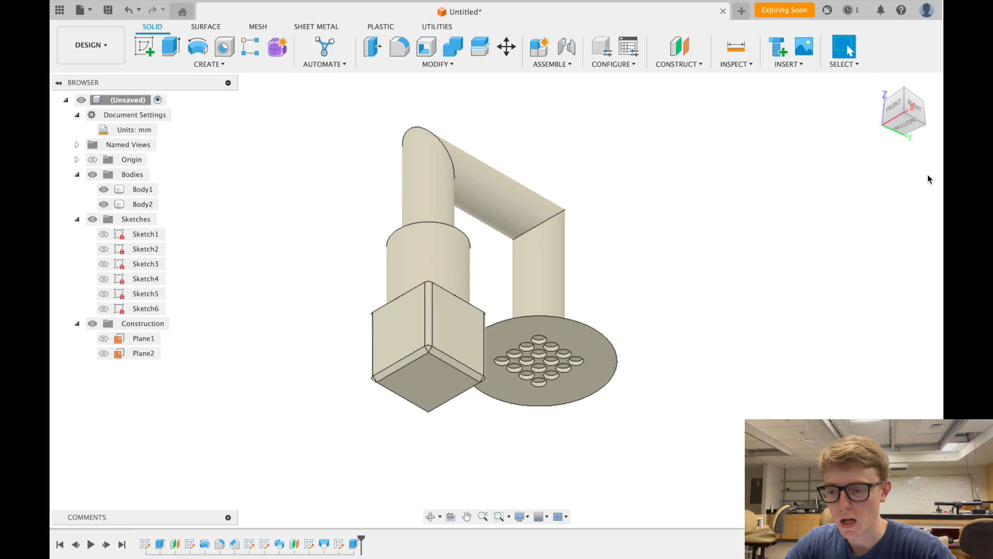
- View the pipe model from below, then straight on from the right side, with Inspect open
{"action": "left_click", "coordinate": [925, 127]}
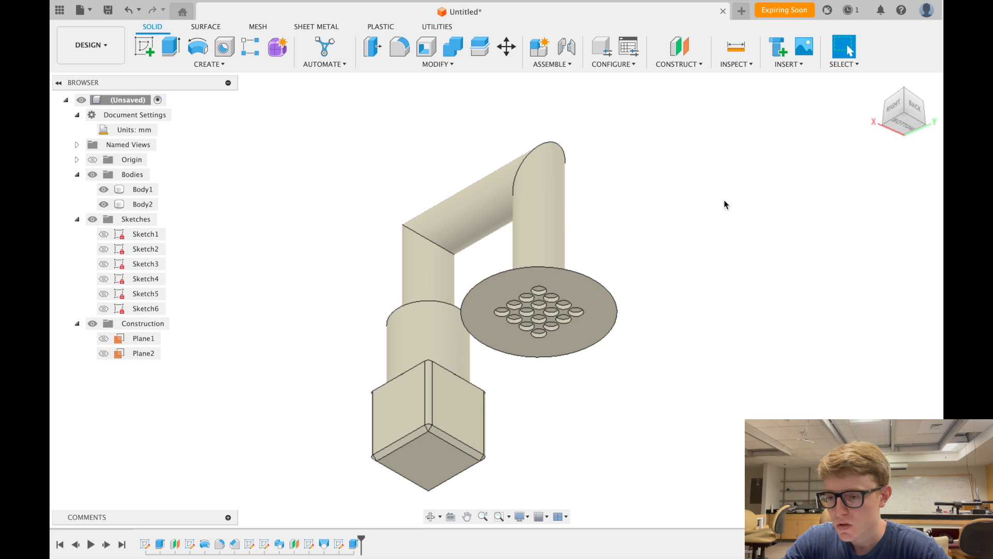
{"action": "left_click", "coordinate": [908, 90]}
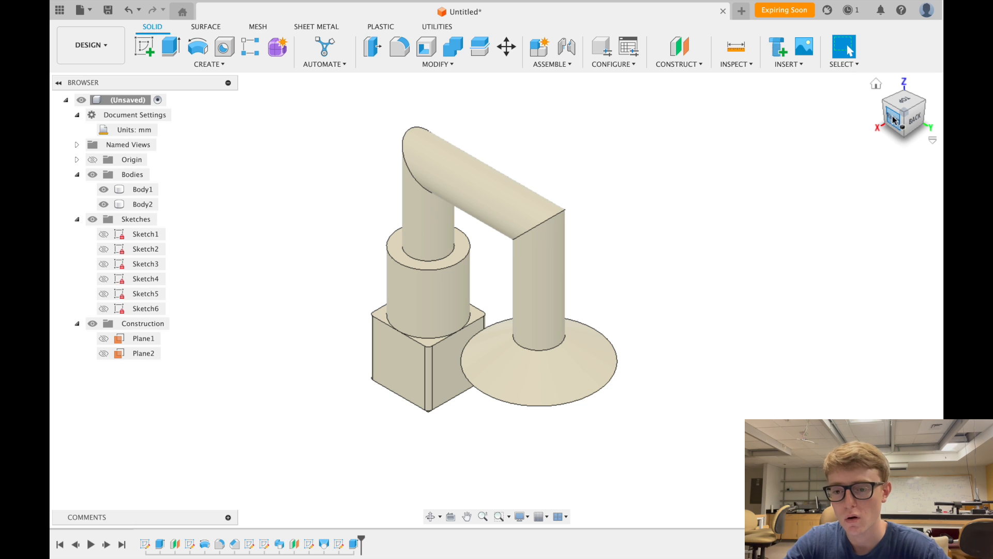
{"action": "left_click", "coordinate": [893, 119]}
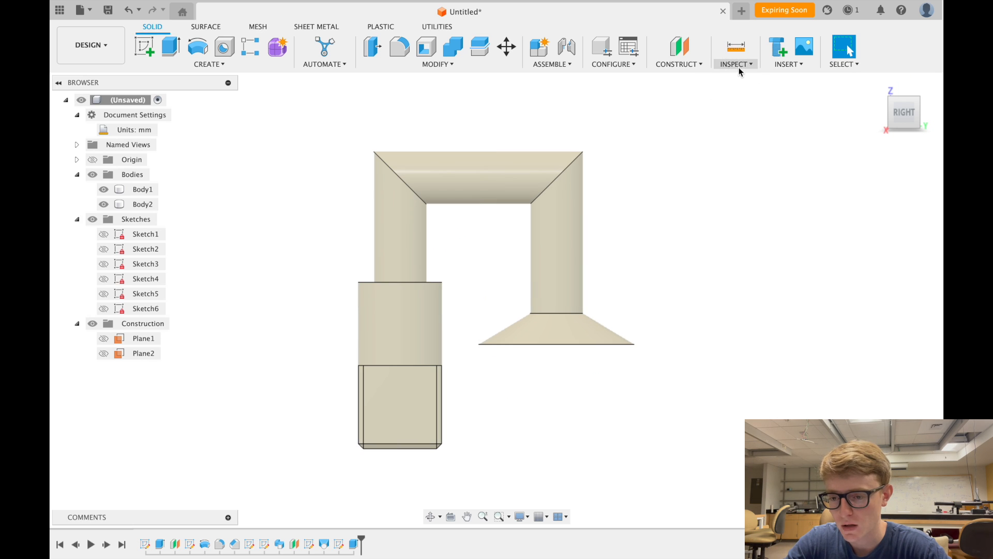
{"action": "left_click", "coordinate": [738, 66]}
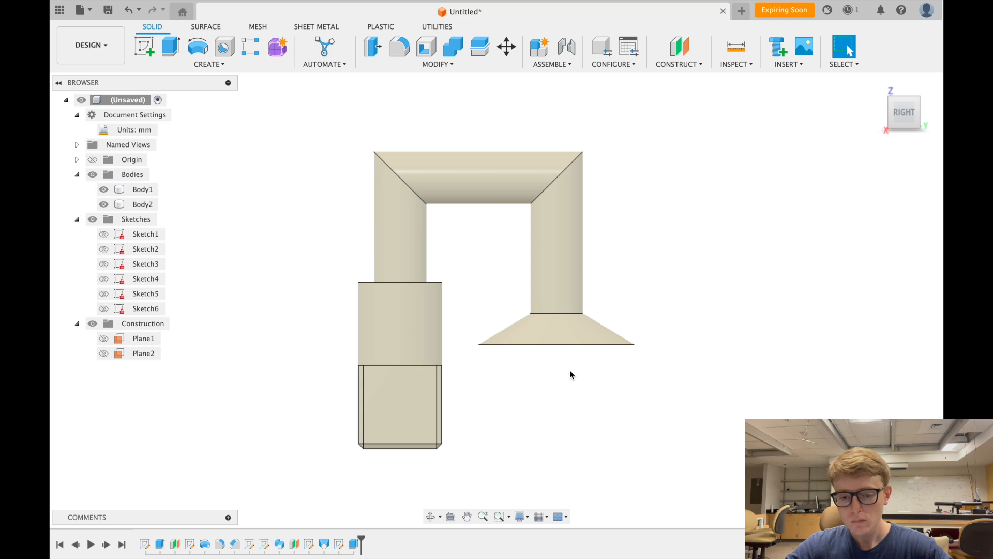
{"action": "scroll", "coordinate": [569, 371], "scroll_direction": "down", "scroll_amount": 2}
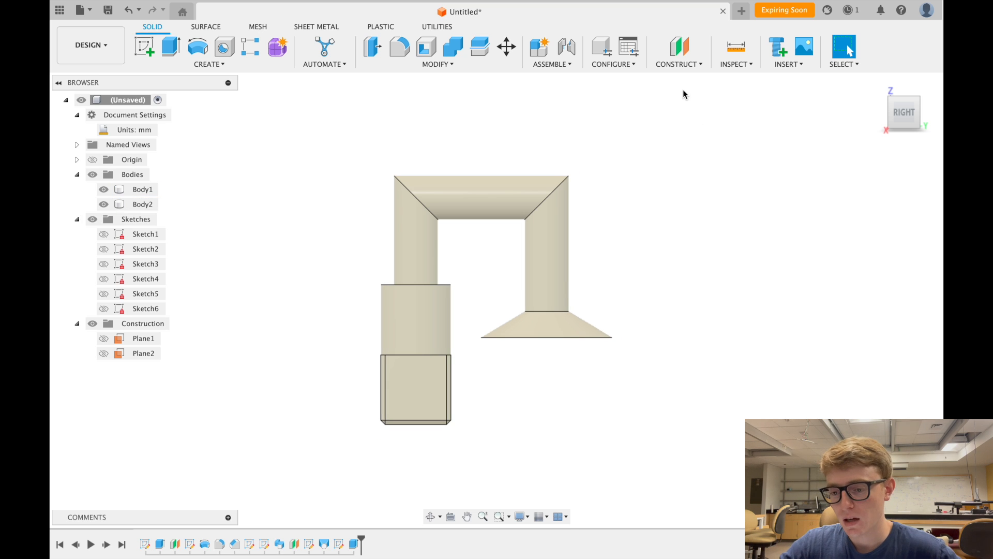
{"action": "left_click", "coordinate": [745, 63]}
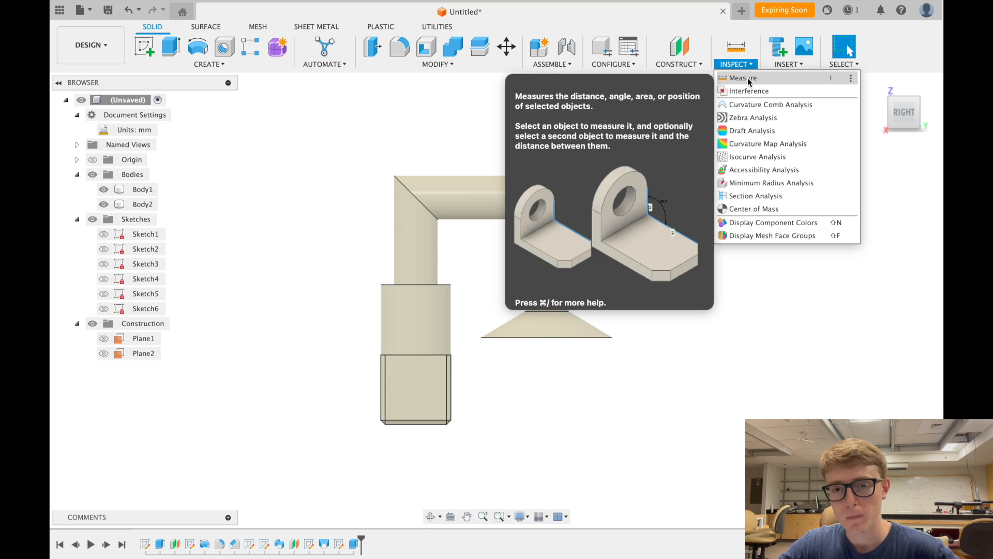
- Measure the cylinder's top circular edge in an angled 3D view
{"action": "left_click", "coordinate": [745, 79]}
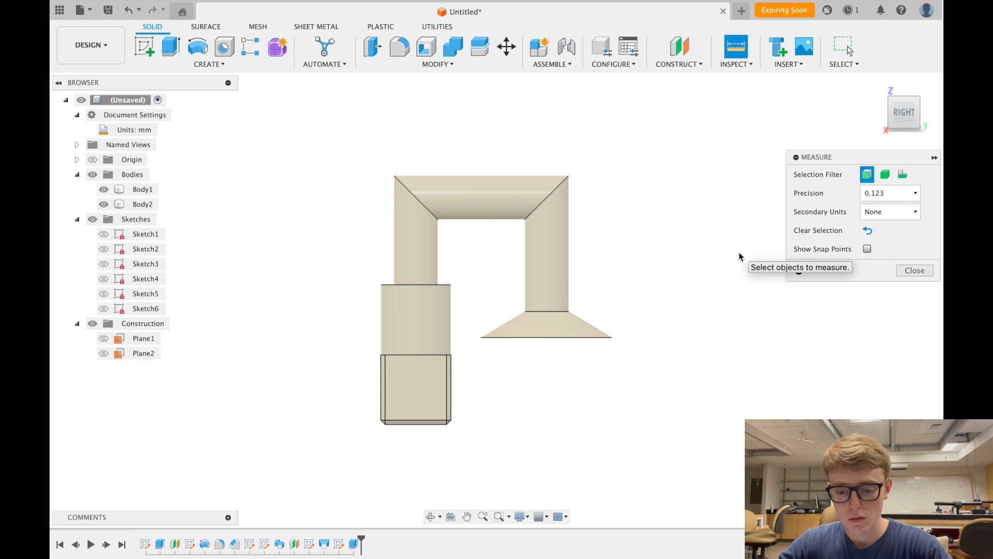
{"action": "scroll", "coordinate": [371, 312], "scroll_direction": "up", "scroll_amount": 3}
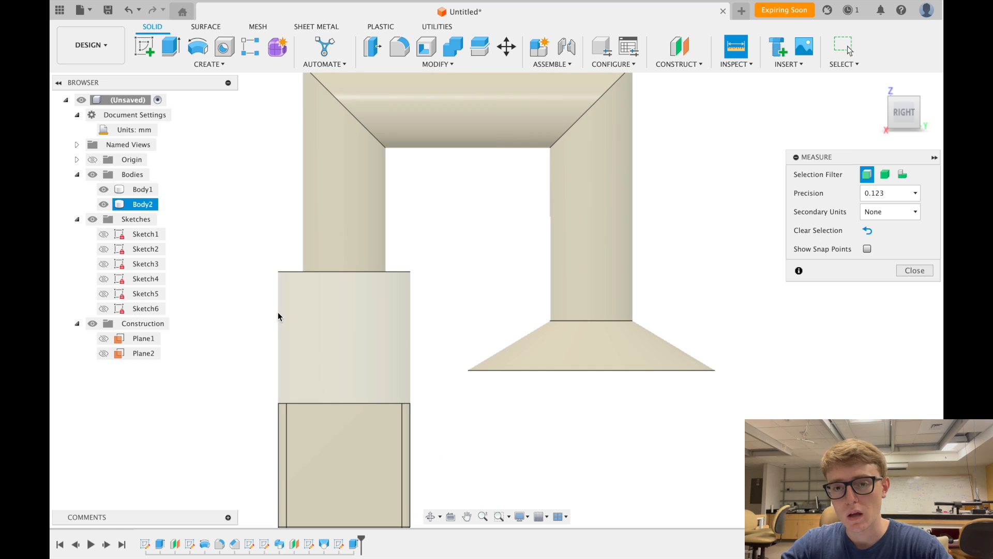
{"action": "left_click", "coordinate": [893, 98]}
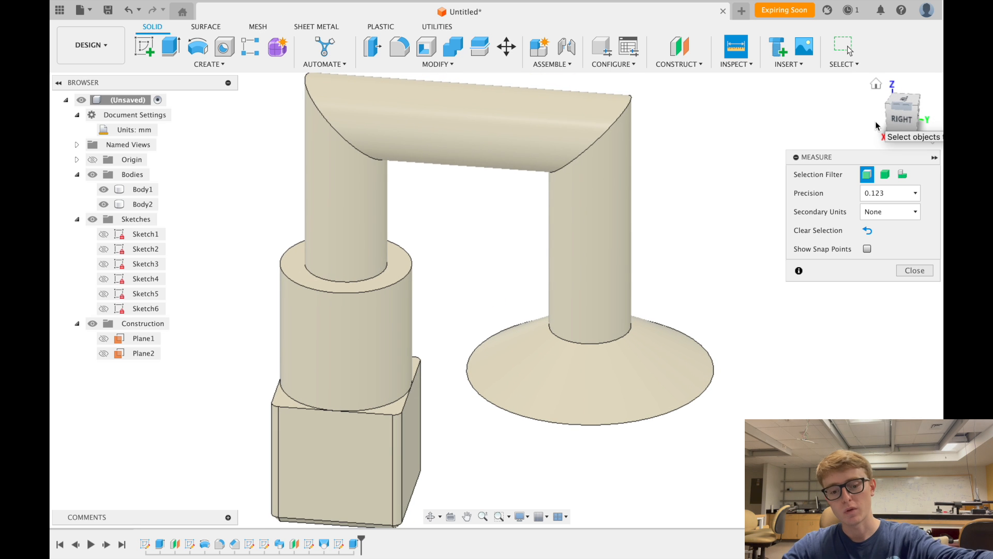
{"action": "left_click", "coordinate": [405, 277]}
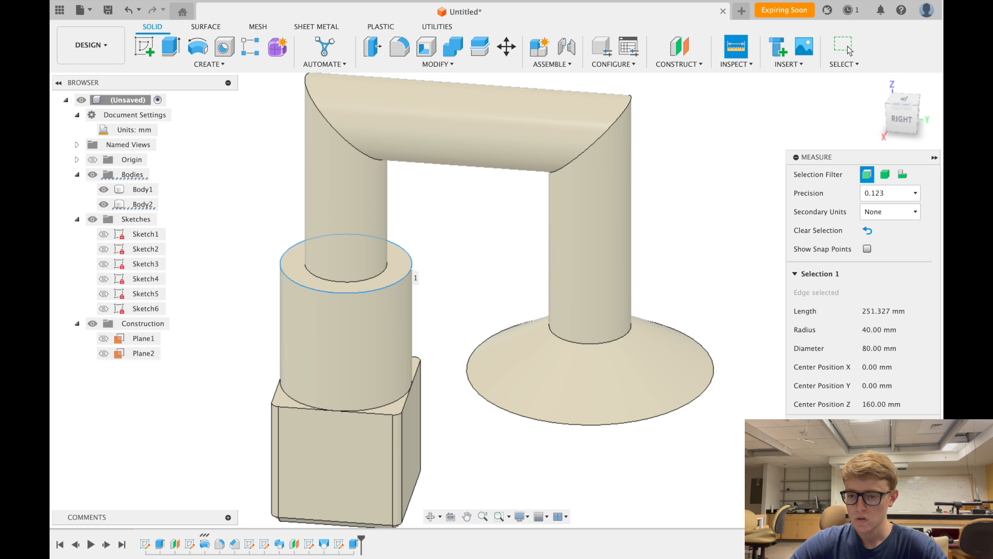
{"action": "key", "text": "Escape"}
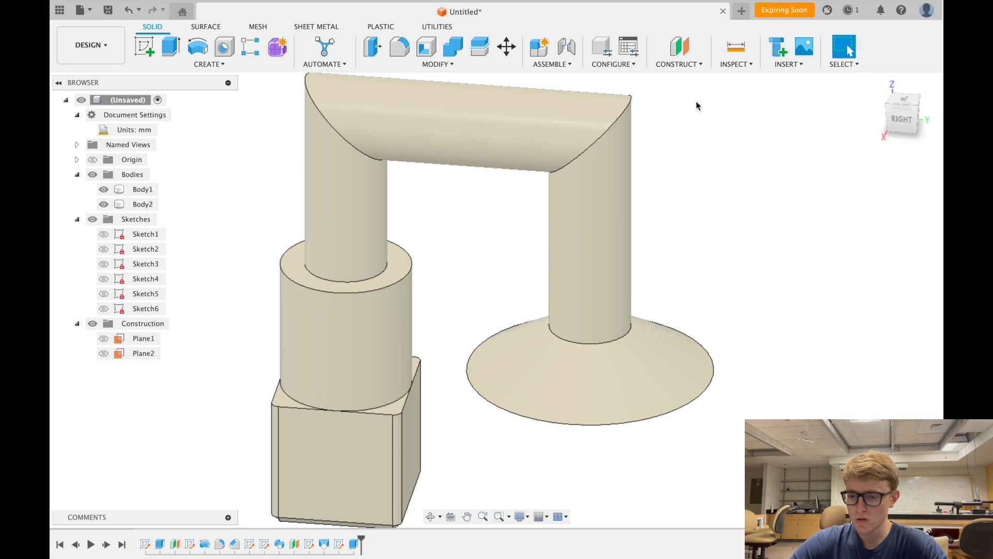
- Measure the box width between its two vertical edges, 70.00 mm
{"action": "left_click", "coordinate": [734, 67]}
{"action": "left_click", "coordinate": [745, 78]}
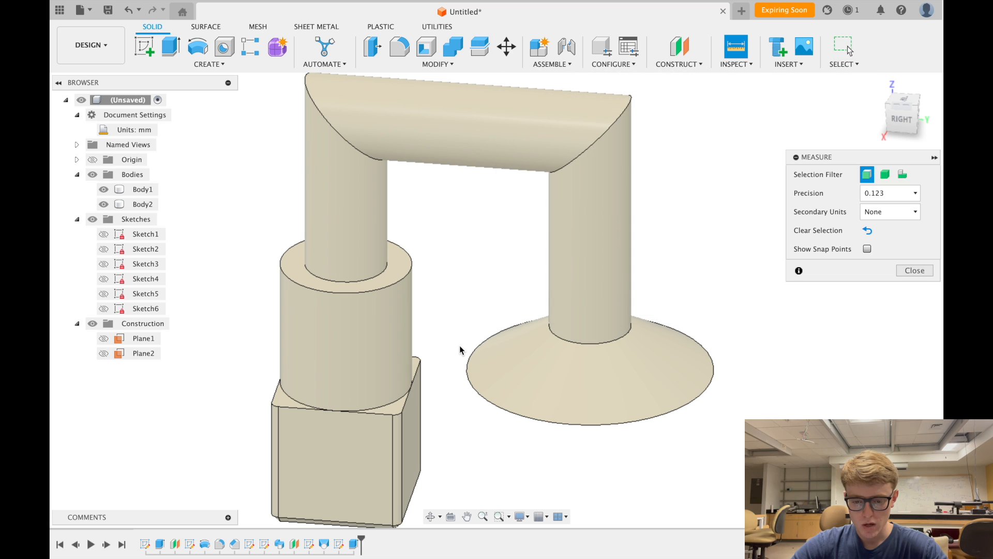
{"action": "left_click", "coordinate": [392, 438]}
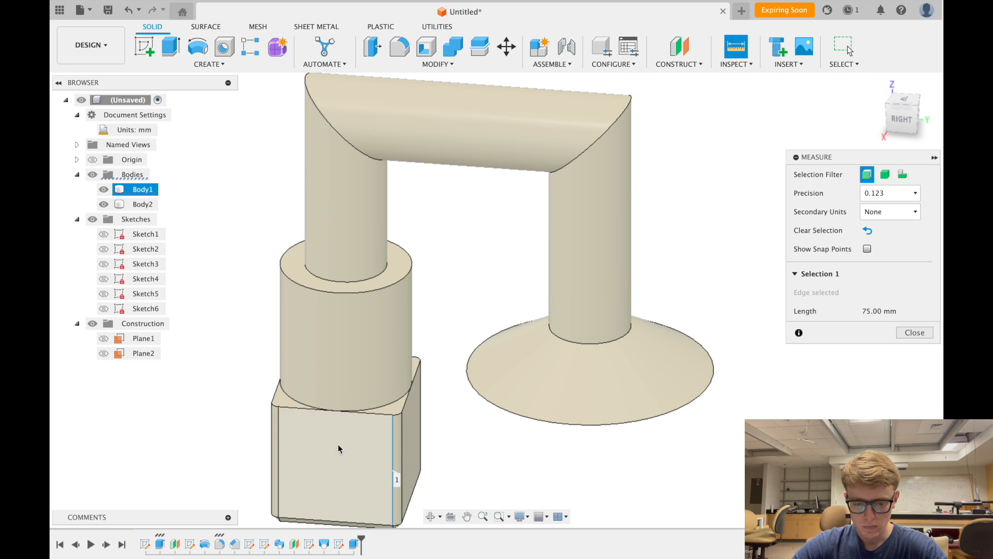
{"action": "left_click", "coordinate": [278, 445]}
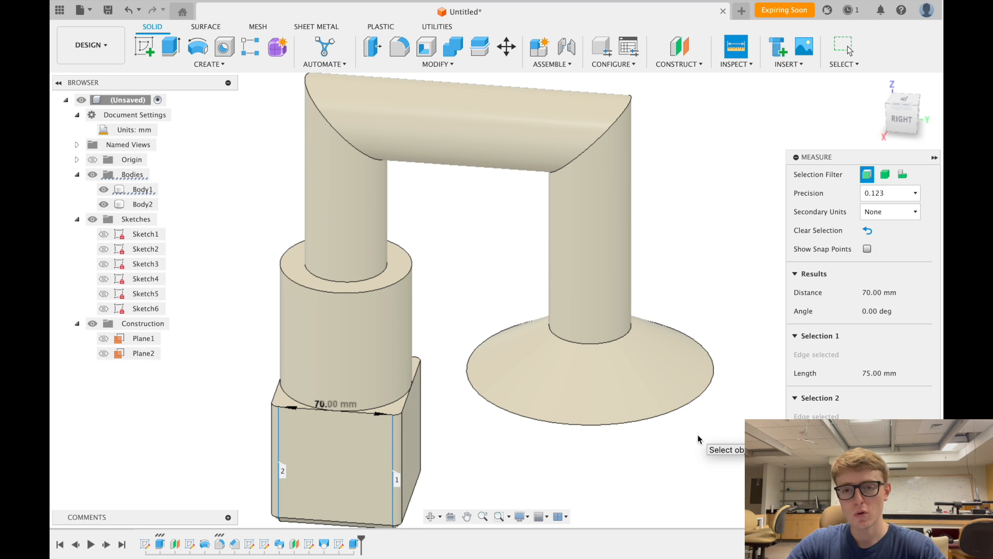
{"action": "scroll", "coordinate": [697, 439], "scroll_direction": "down", "scroll_amount": 2}
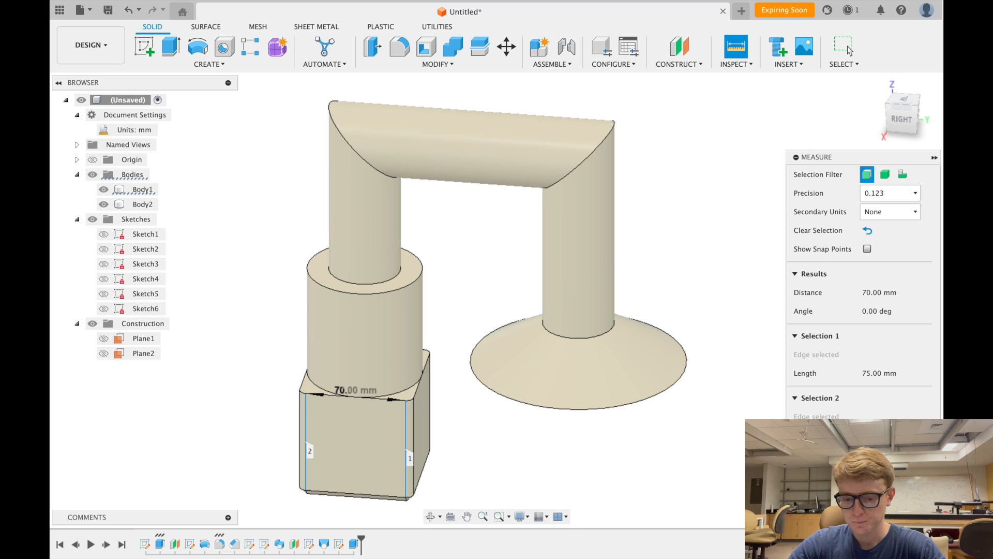
{"action": "key", "text": "Escape"}
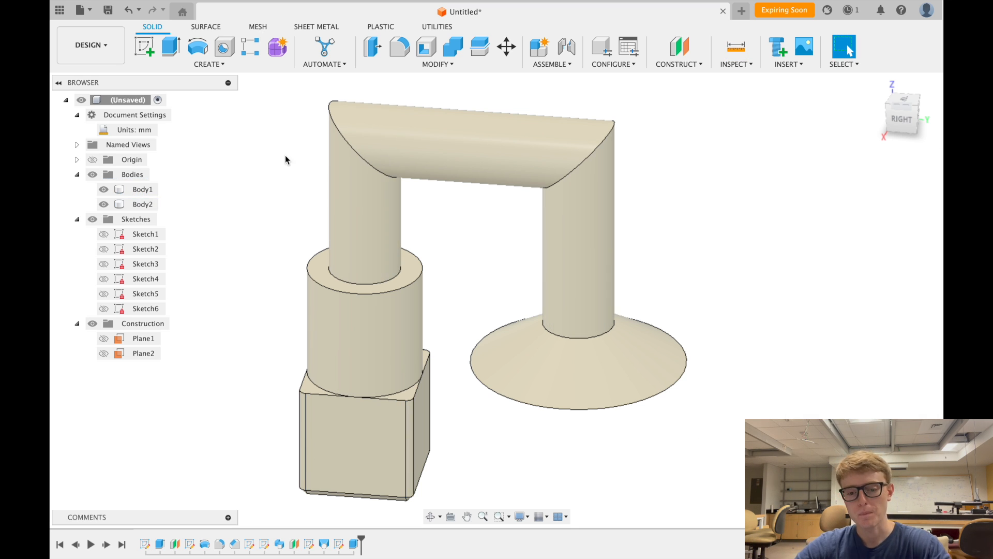
{"action": "scroll", "coordinate": [284, 178], "scroll_direction": "down", "scroll_amount": 2}
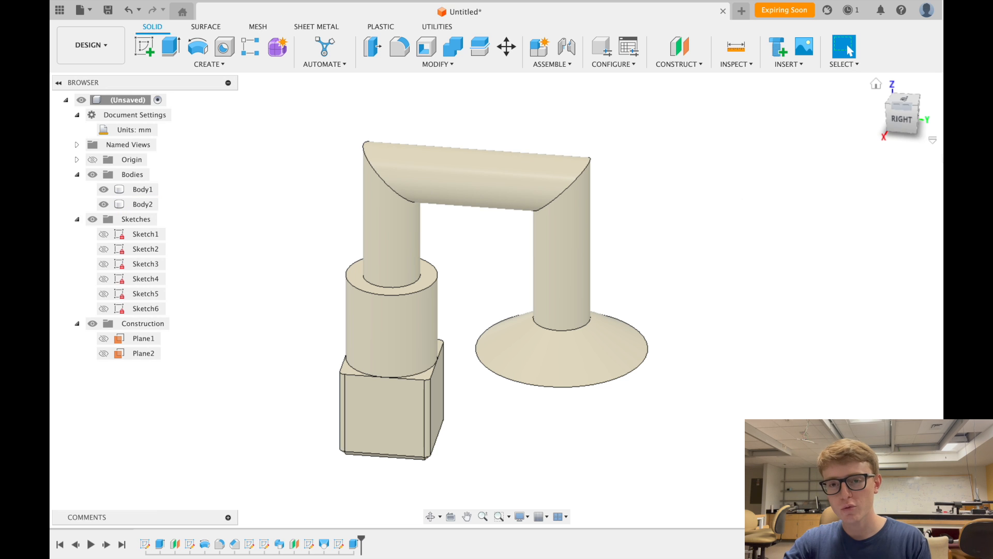
{"action": "left_click", "coordinate": [916, 108]}
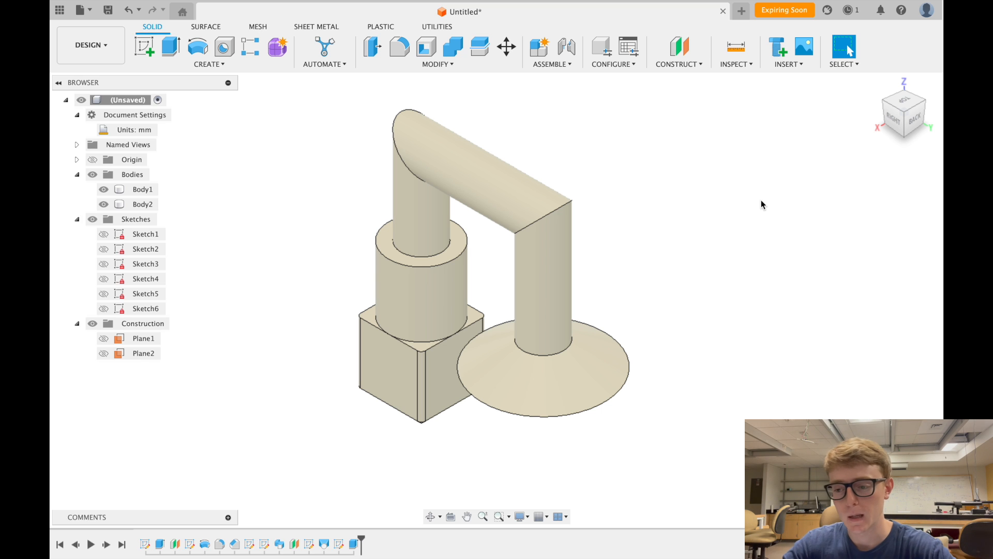
{"action": "left_click", "coordinate": [905, 137]}
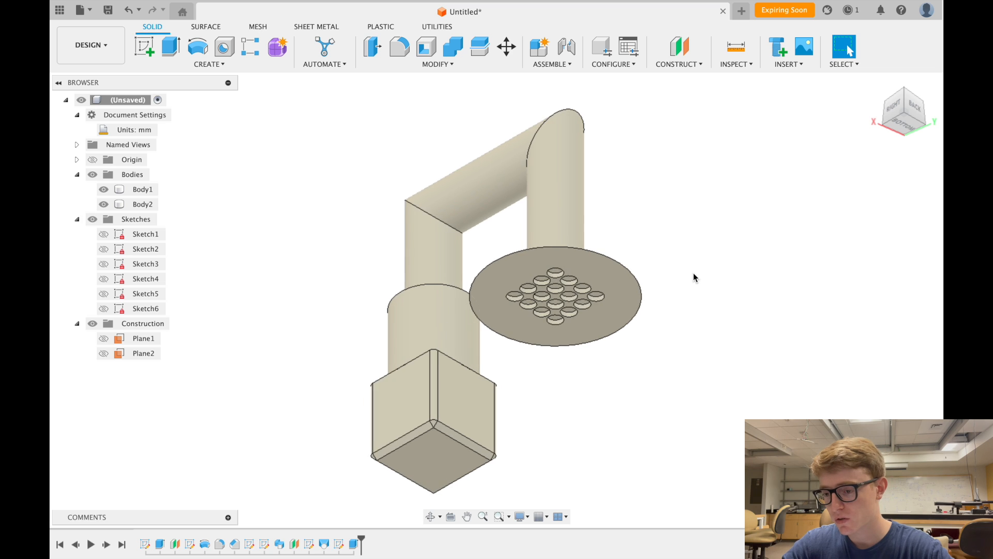
{"action": "left_click", "coordinate": [904, 92]}
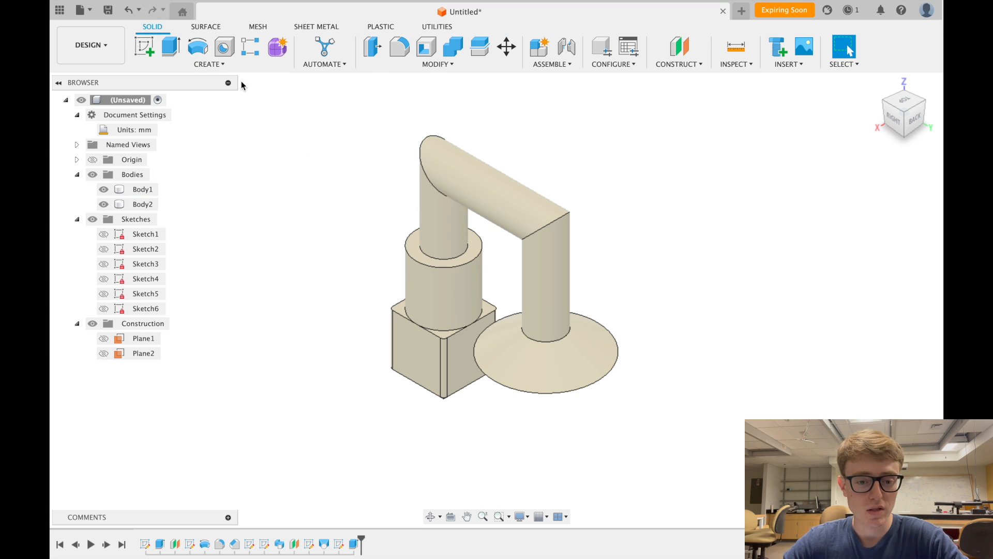
- Save the design as Studio_1_Demo in the Admin Project
{"action": "left_click", "coordinate": [85, 12]}
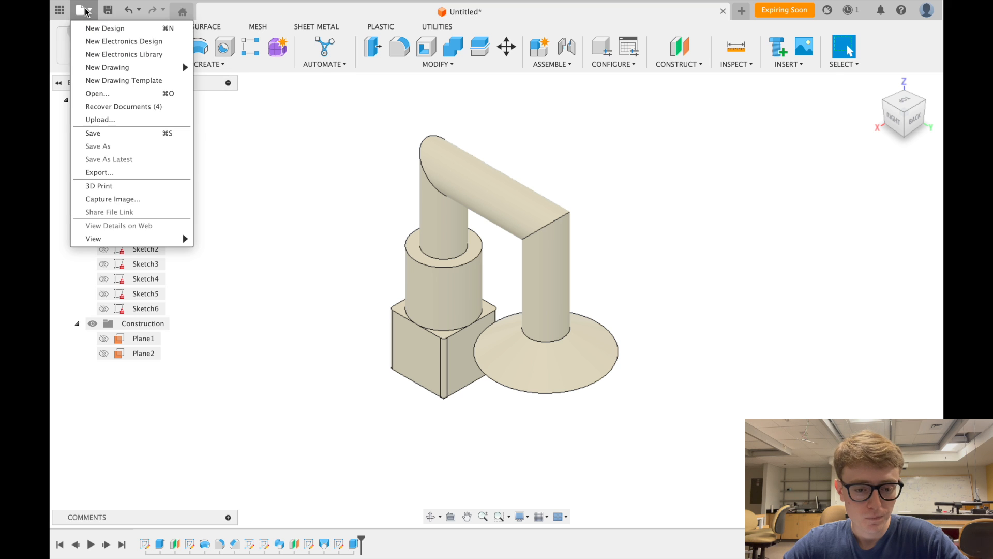
{"action": "left_click", "coordinate": [114, 133]}
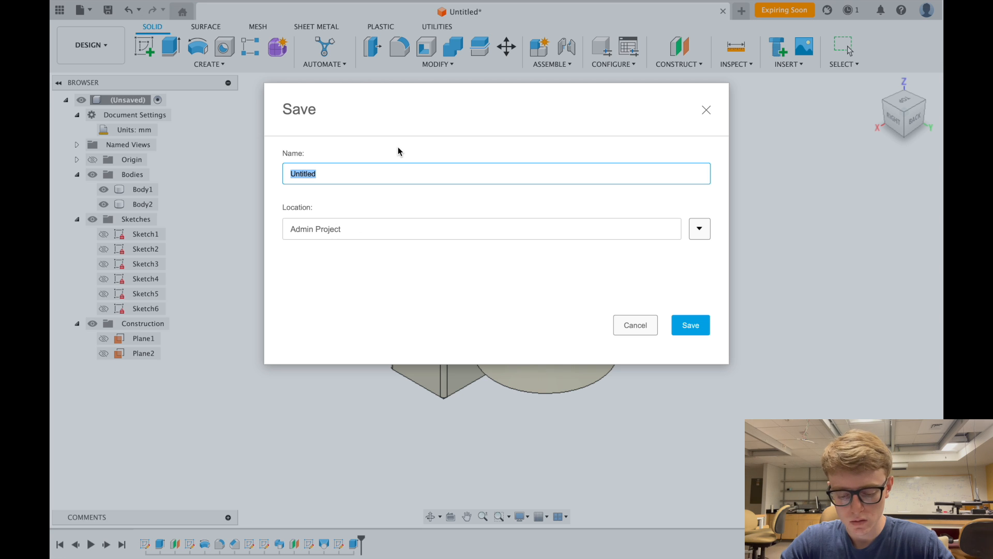
{"action": "type", "text": "Studio_1_Demo"}
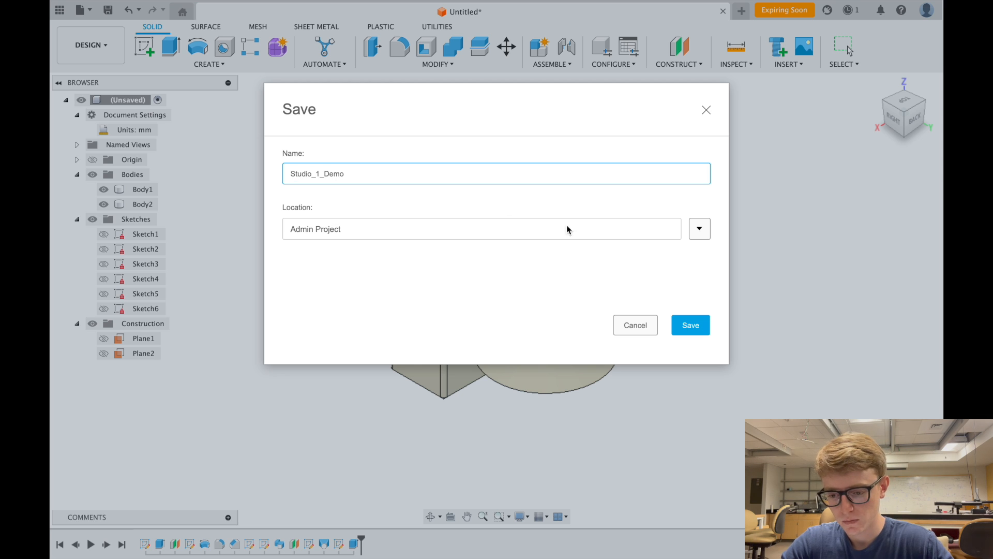
{"action": "left_click", "coordinate": [700, 325]}
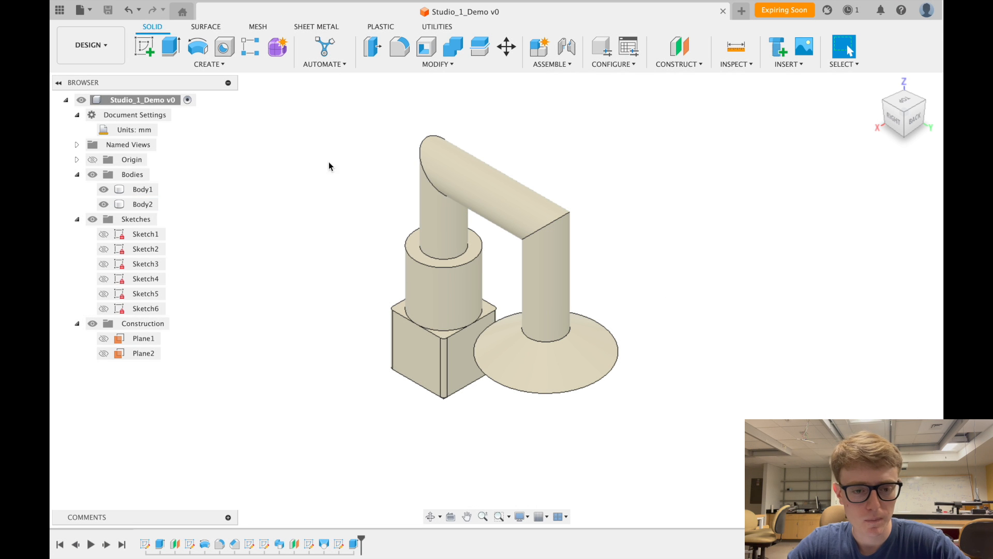
- Show the project's files in the Data Panel, check the DESIGN workspace list, and create a new Untitled design
{"action": "left_click", "coordinate": [60, 9]}
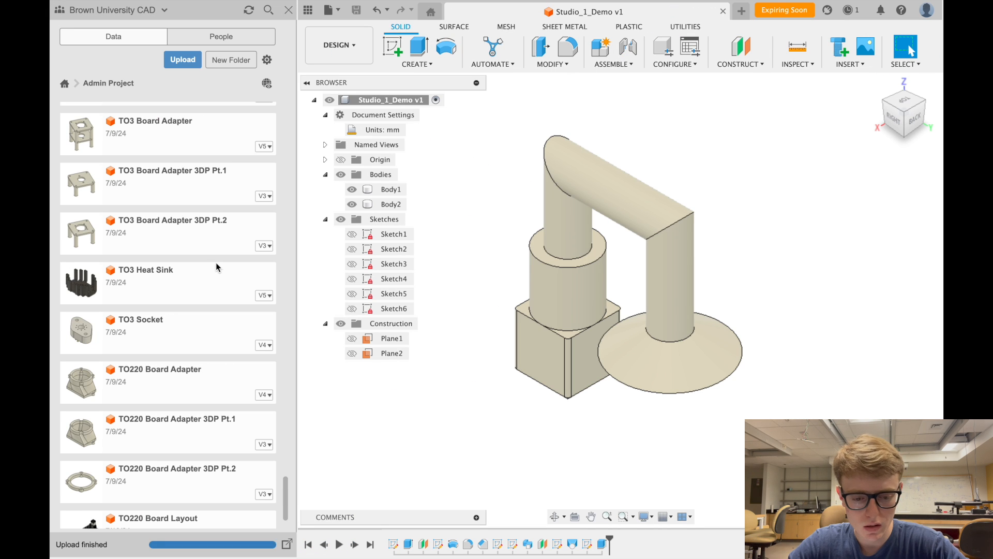
{"action": "scroll", "coordinate": [184, 382], "scroll_direction": "up", "scroll_amount": 8}
{"action": "scroll", "coordinate": [183, 381], "scroll_direction": "down", "scroll_amount": 8}
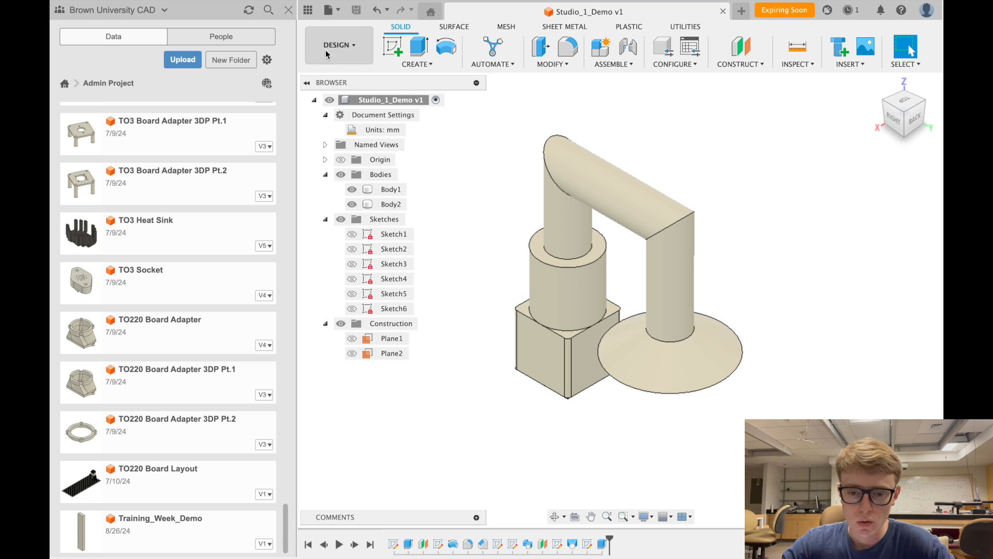
{"action": "left_click", "coordinate": [344, 50]}
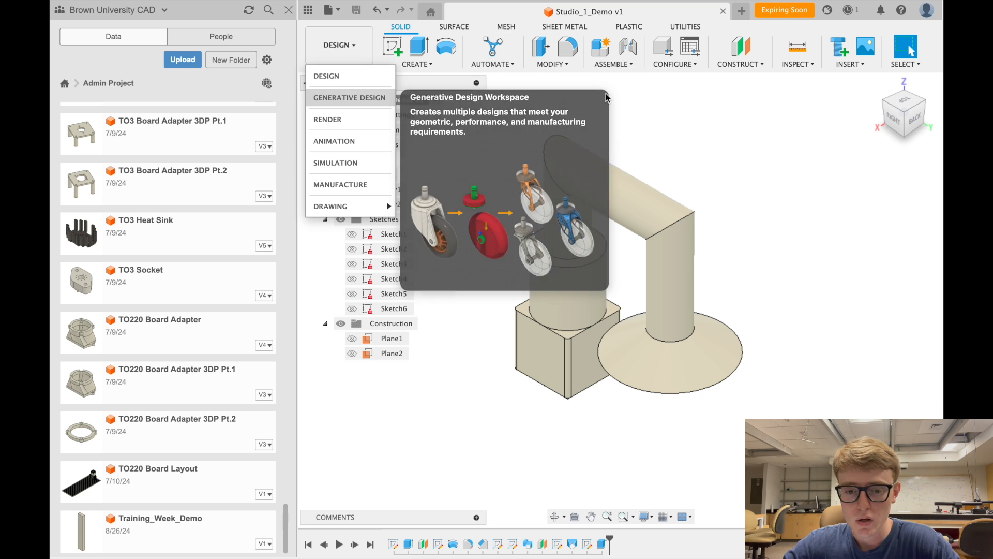
{"action": "left_click", "coordinate": [337, 16]}
{"action": "left_click", "coordinate": [343, 32]}
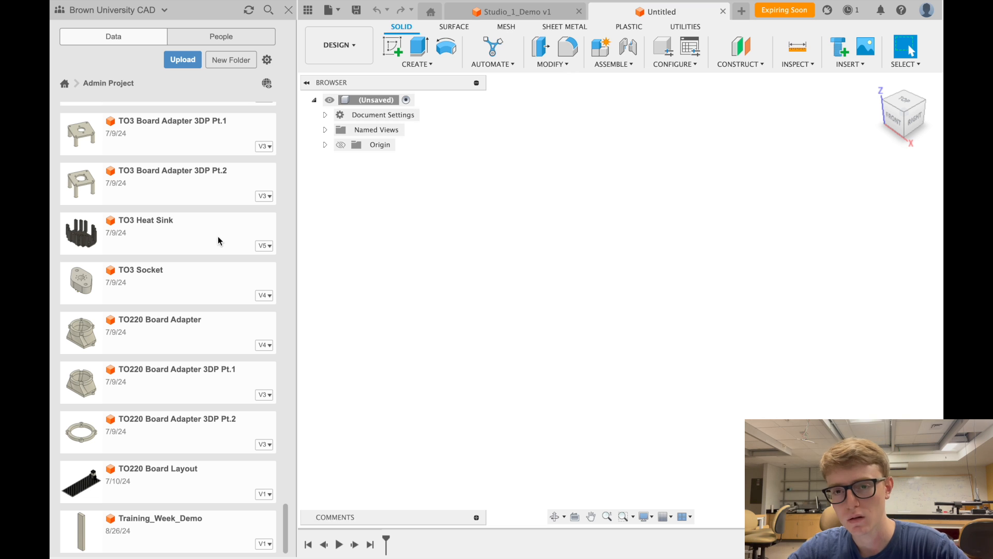
- Bring up the context menu for the TO3 Board Adapter 3DP Pt.2 file card in the Data Panel
{"action": "scroll", "coordinate": [230, 248], "scroll_direction": "up", "scroll_amount": 3}
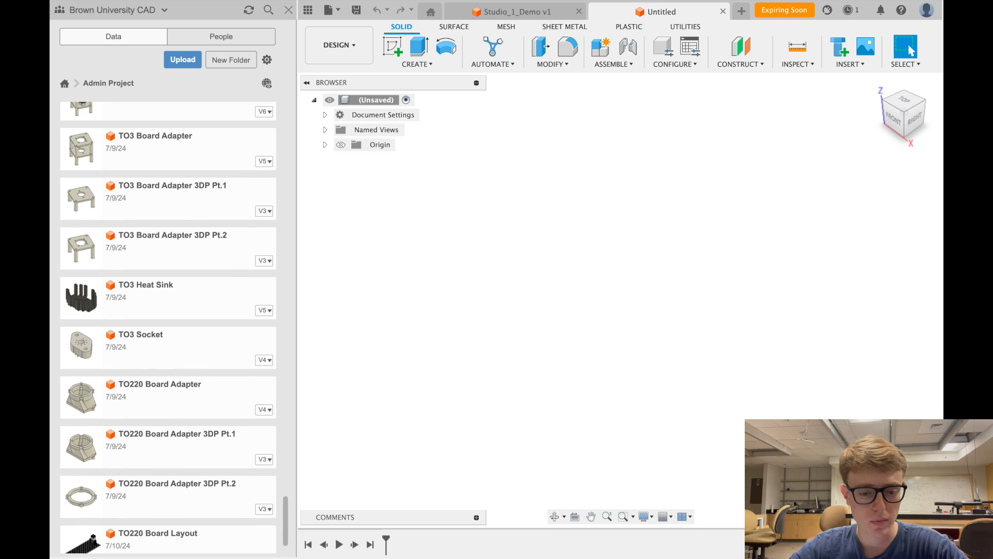
{"action": "right_click", "coordinate": [184, 244]}
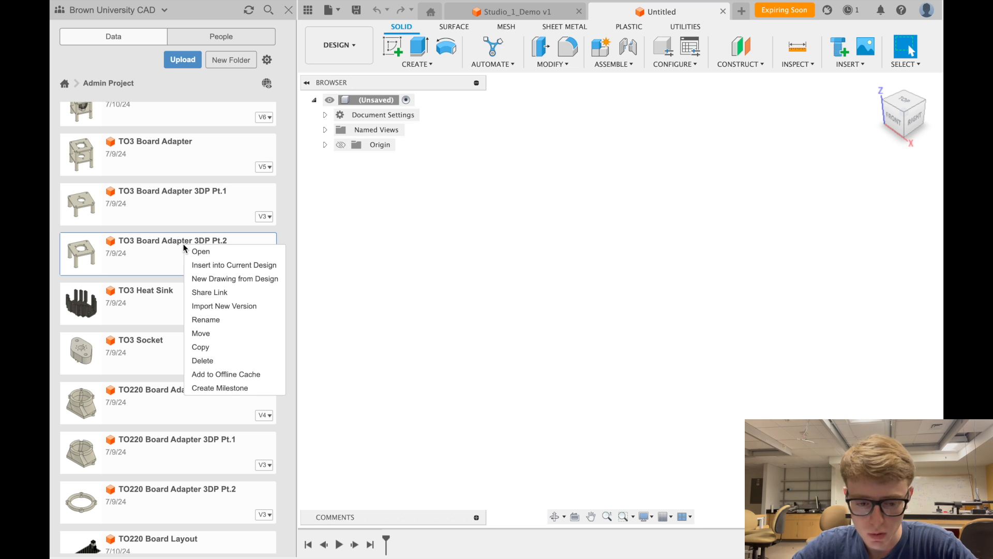
{"action": "left_click", "coordinate": [181, 250]}
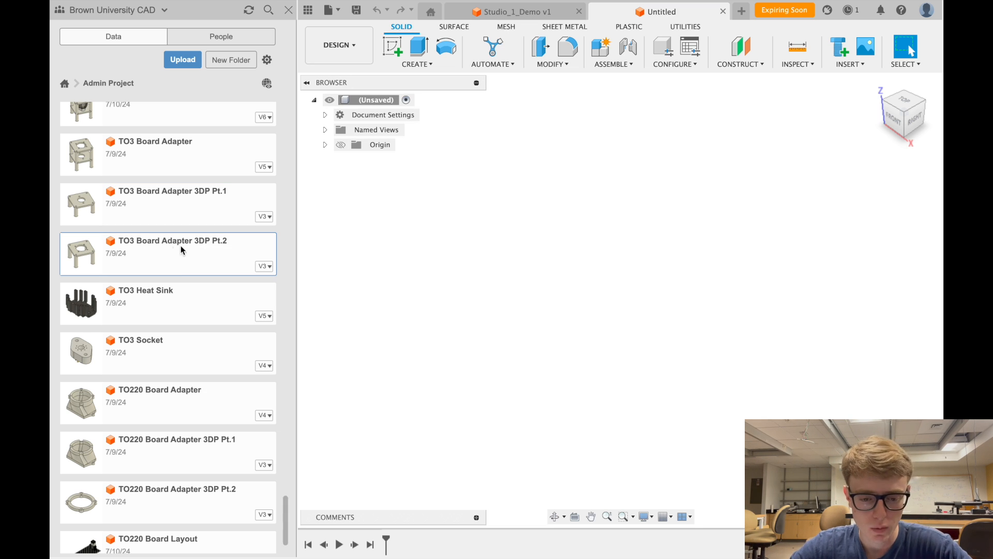
{"action": "right_click", "coordinate": [152, 249]}
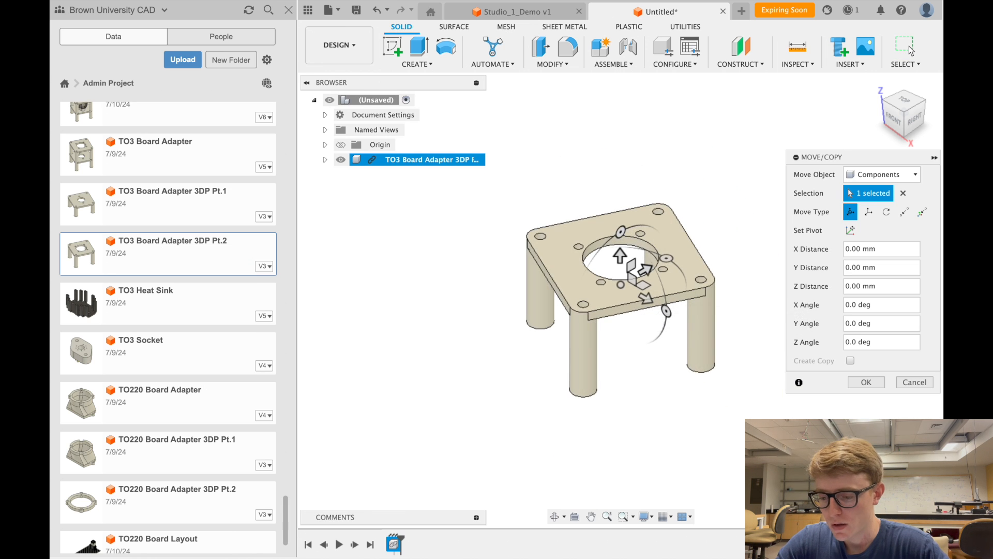
- Confirm the Pt.2 adapter's placement and browse back to its file in the Data Panel
{"action": "left_click", "coordinate": [865, 382]}
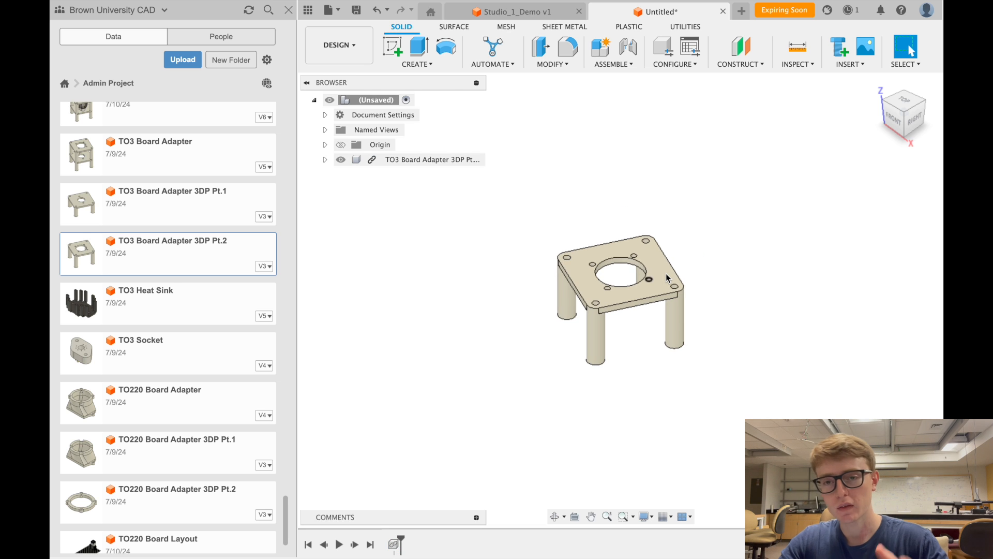
{"action": "scroll", "coordinate": [666, 273], "scroll_direction": "up", "scroll_amount": 2}
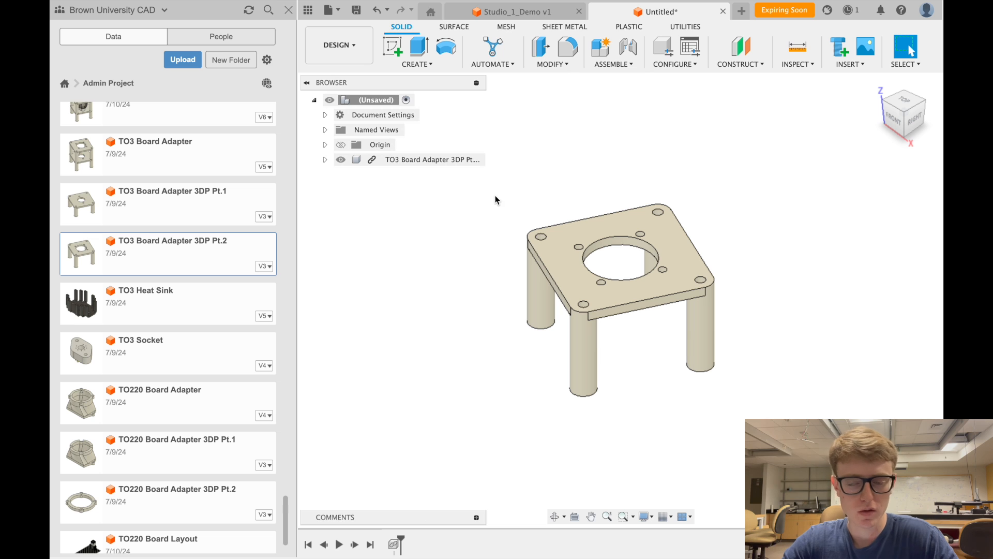
{"action": "scroll", "coordinate": [626, 261], "scroll_direction": "down", "scroll_amount": 2}
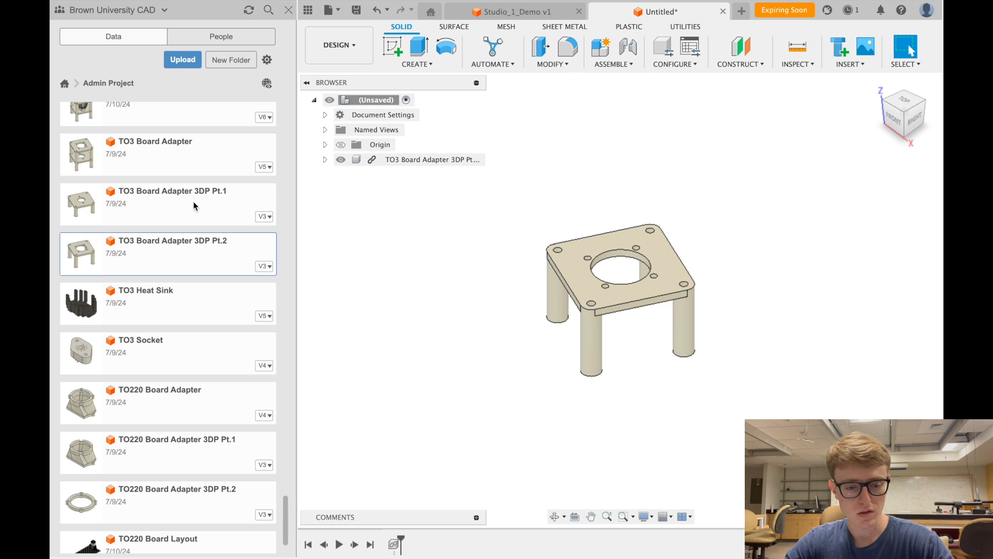
{"action": "left_click", "coordinate": [81, 153]}
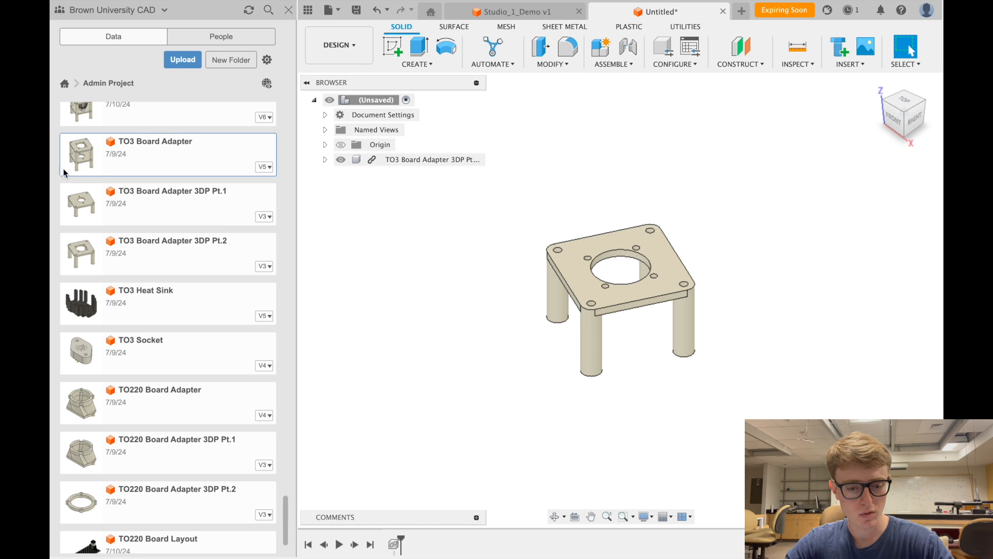
{"action": "left_click", "coordinate": [169, 259]}
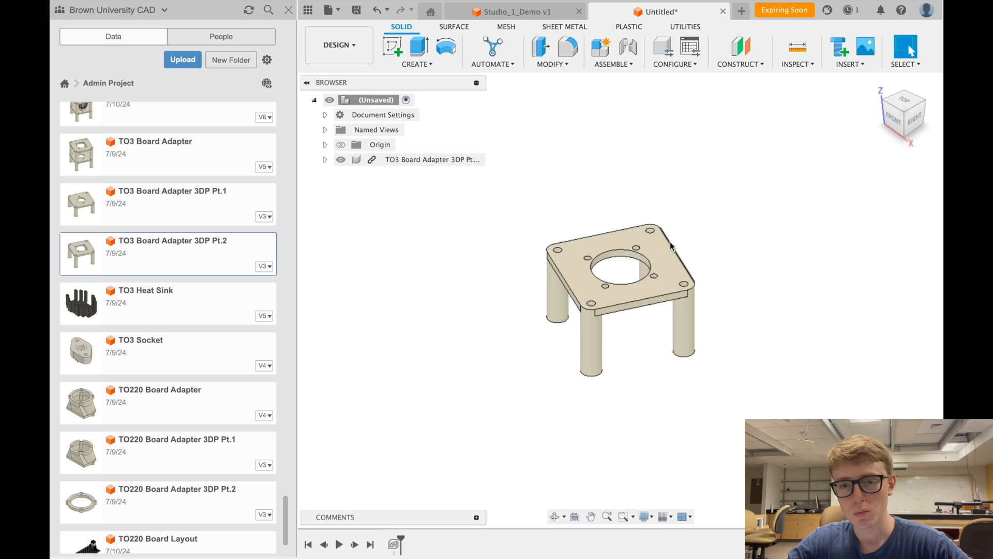
- Ground the inserted TO3 Board Adapter 3DP Pt.2 component so it cannot move
{"action": "left_click", "coordinate": [440, 161]}
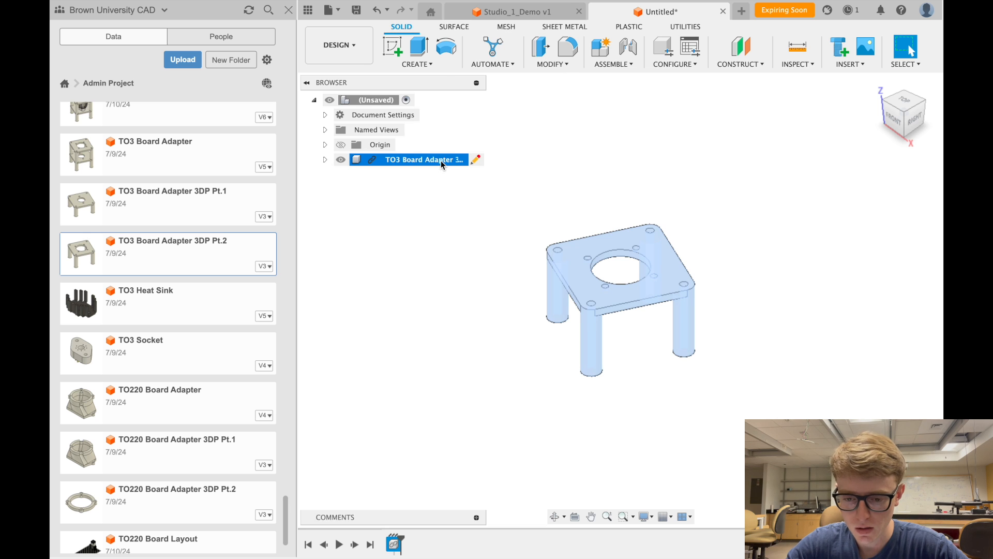
{"action": "right_click", "coordinate": [441, 160]}
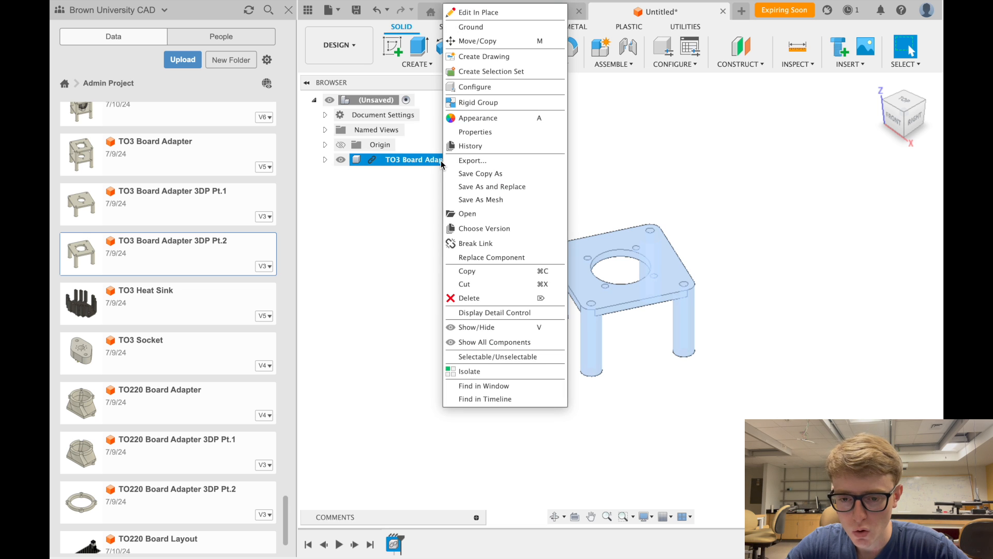
{"action": "left_click", "coordinate": [496, 27]}
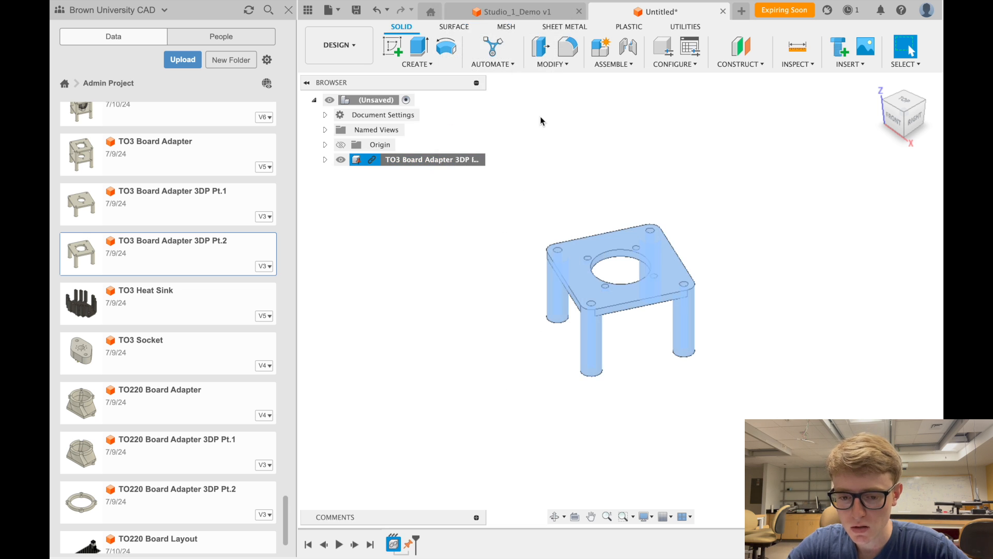
{"action": "left_click", "coordinate": [563, 168]}
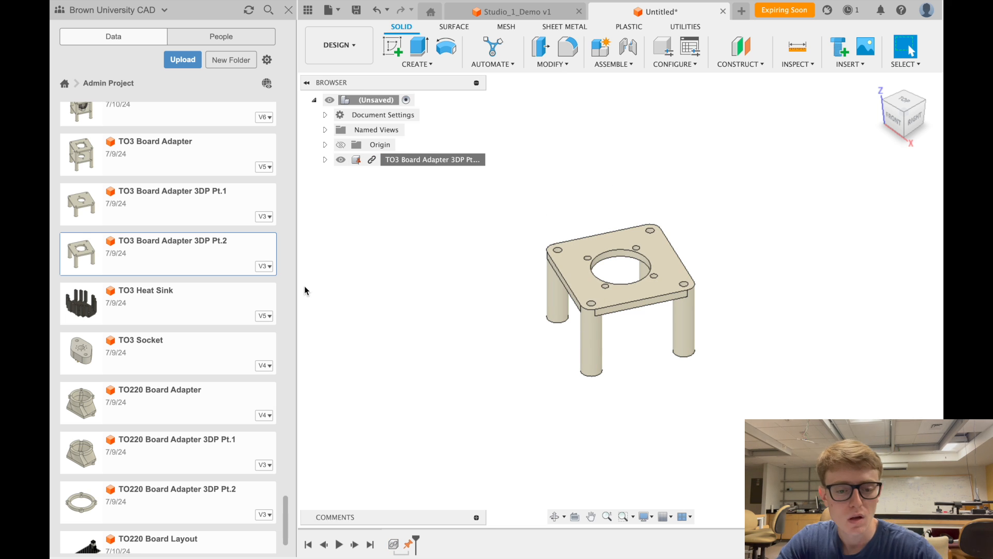
{"action": "left_click", "coordinate": [165, 198]}
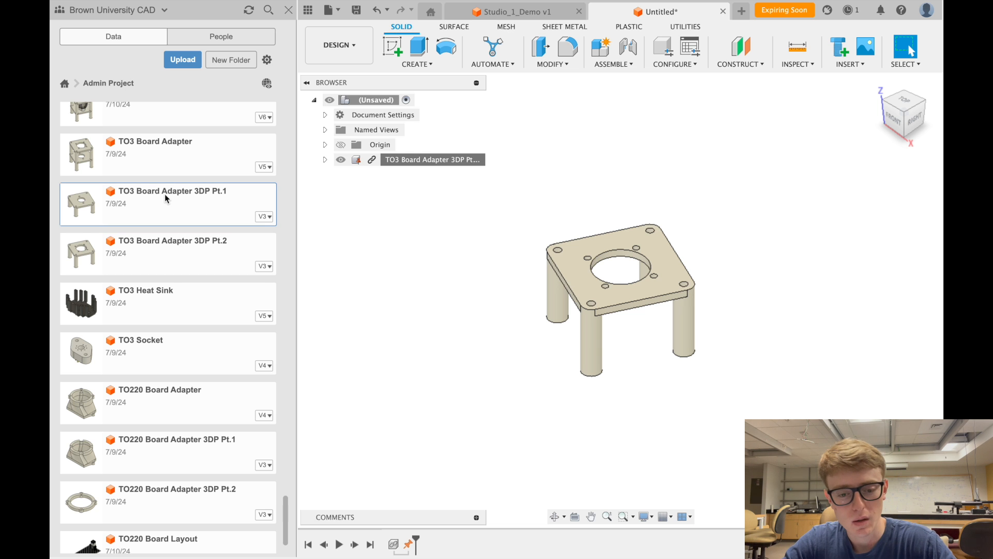
- Insert TO3 Board Adapter 3DP Pt.1, raise it 100 mm above Pt.2, and view from underneath
{"action": "right_click", "coordinate": [165, 198]}
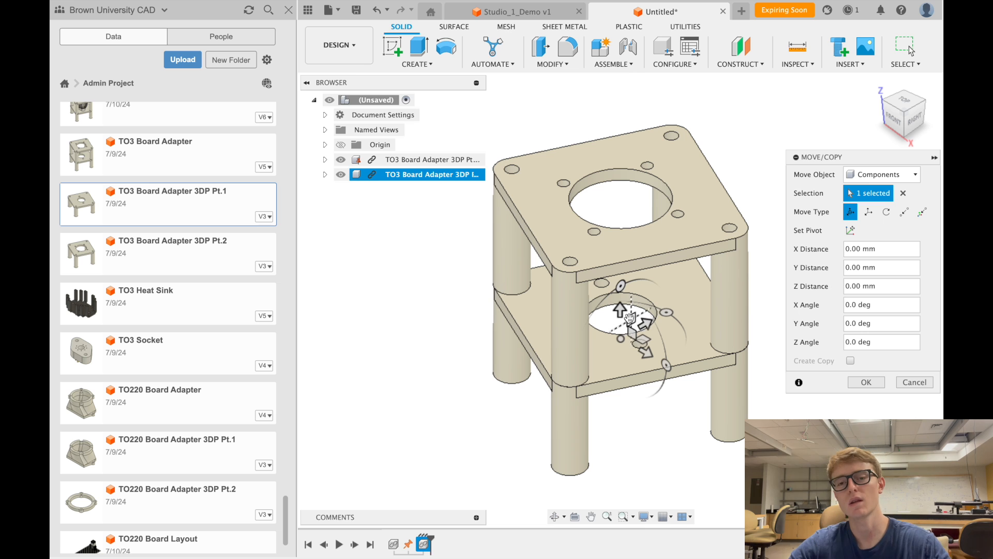
{"action": "scroll", "coordinate": [622, 313], "scroll_direction": "down", "scroll_amount": 2}
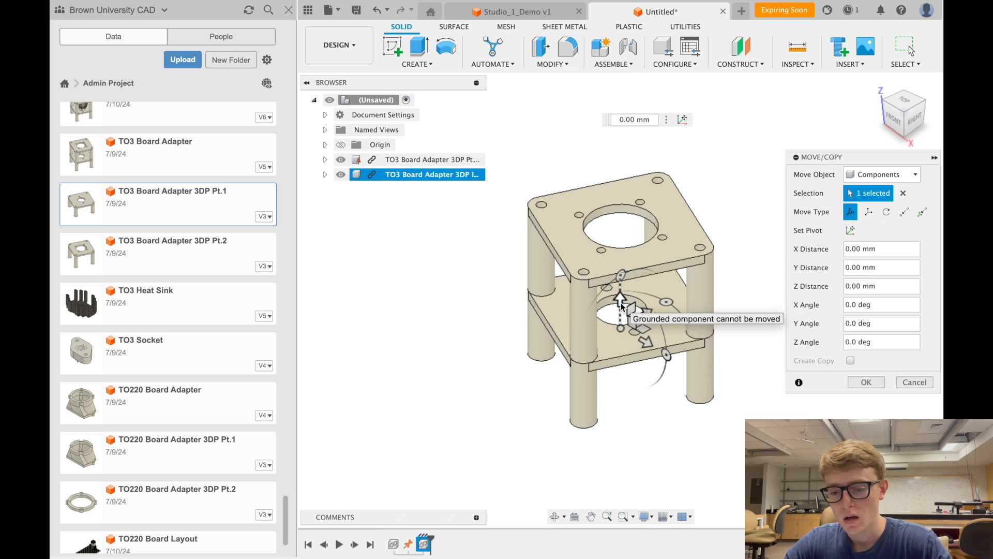
{"action": "left_click_drag", "start_coordinate": [620, 302], "coordinate": [625, 181]}
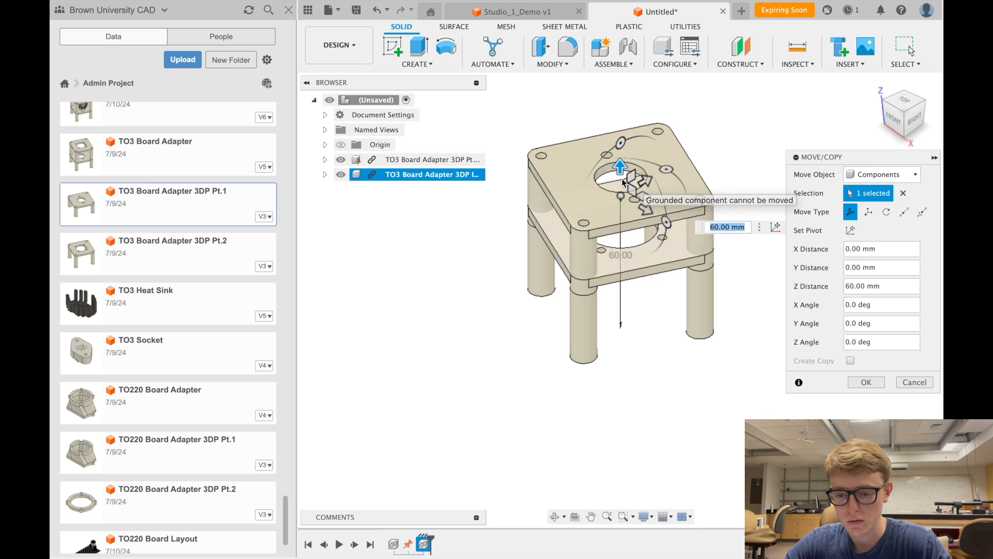
{"action": "left_click_drag", "start_coordinate": [621, 167], "coordinate": [492, 355]}
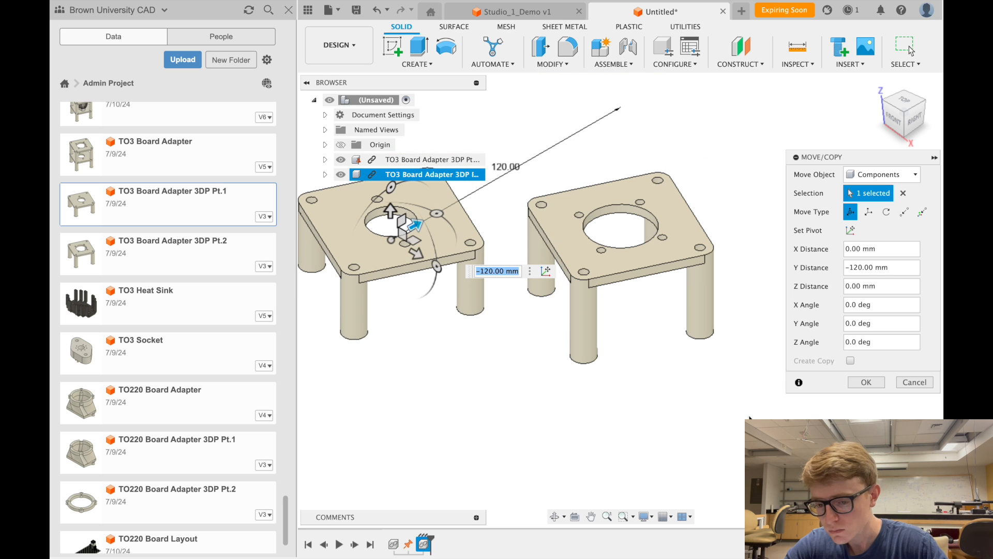
{"action": "left_click", "coordinate": [871, 382]}
{"action": "scroll", "coordinate": [588, 373], "scroll_direction": "left", "scroll_amount": 5}
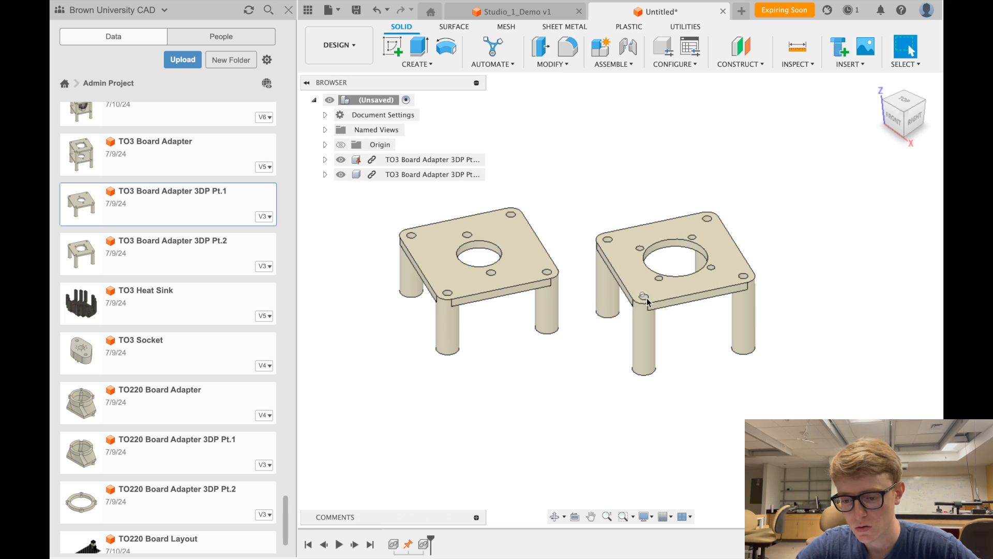
{"action": "left_click", "coordinate": [912, 133]}
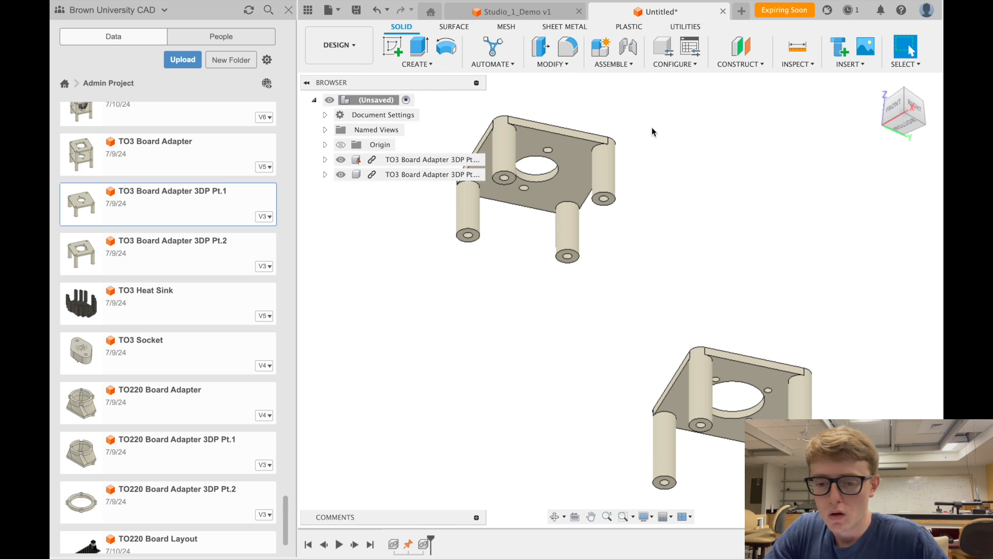
- Start a joint linking a leg hole on each adapter, stacking Pt.1 onto Pt.2, and show its Motion settings
{"action": "left_click", "coordinate": [627, 52]}
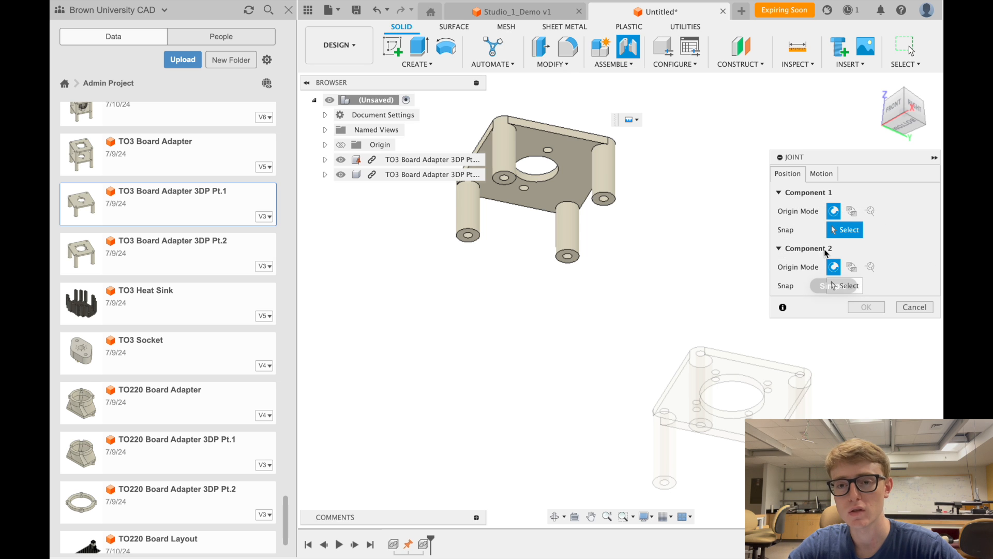
{"action": "scroll", "coordinate": [519, 184], "scroll_direction": "up", "scroll_amount": 5}
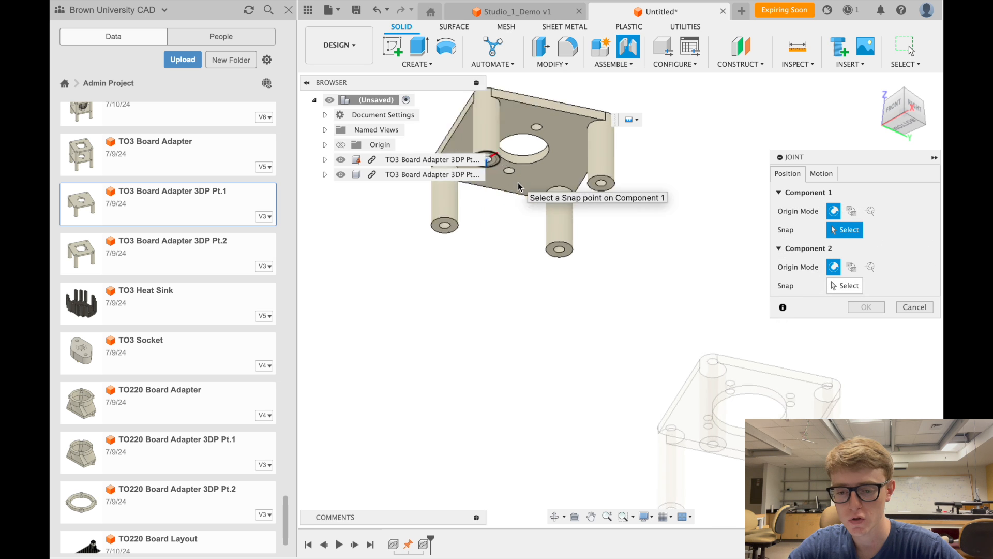
{"action": "scroll", "coordinate": [518, 184], "scroll_direction": "left", "scroll_amount": 4}
{"action": "scroll", "coordinate": [519, 183], "scroll_direction": "up", "scroll_amount": 2}
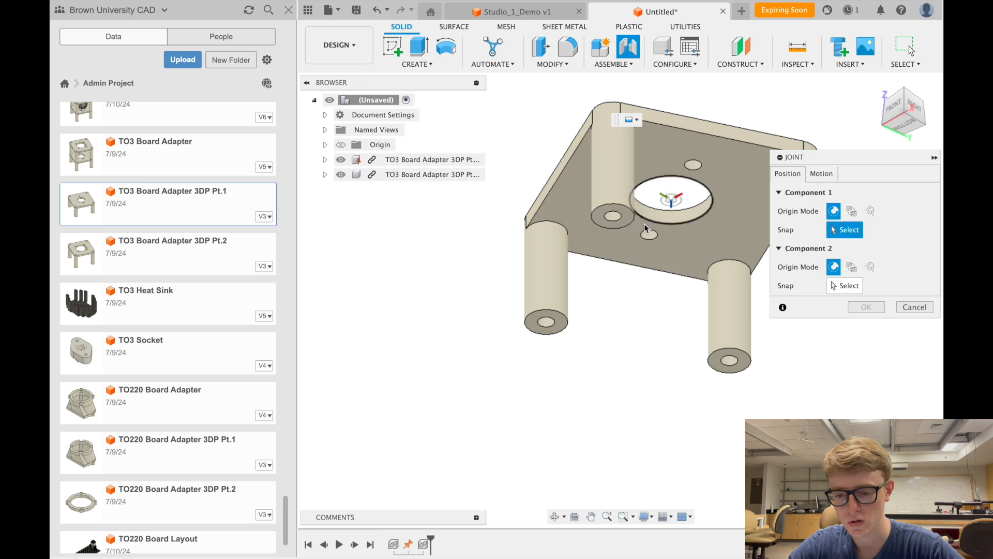
{"action": "left_click", "coordinate": [614, 217]}
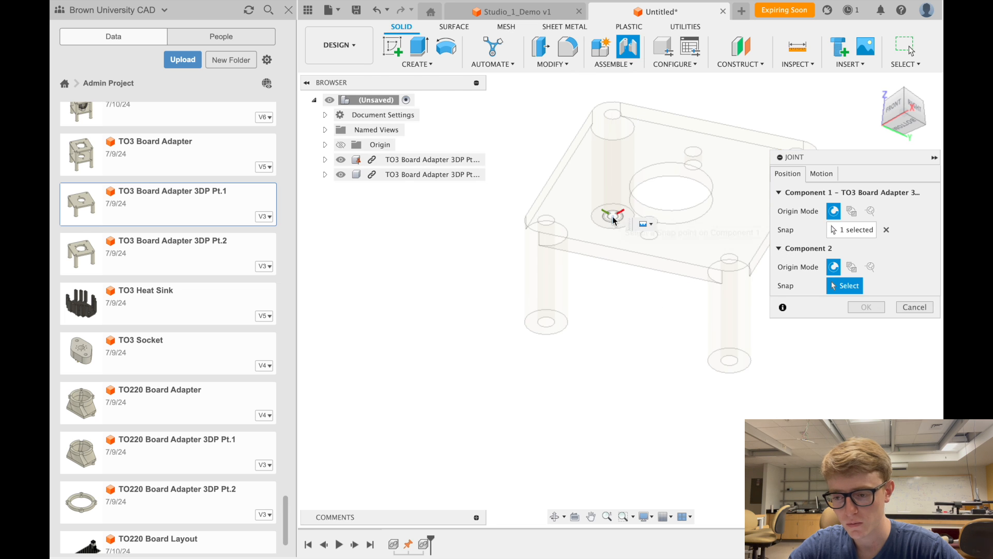
{"action": "left_click", "coordinate": [906, 88]}
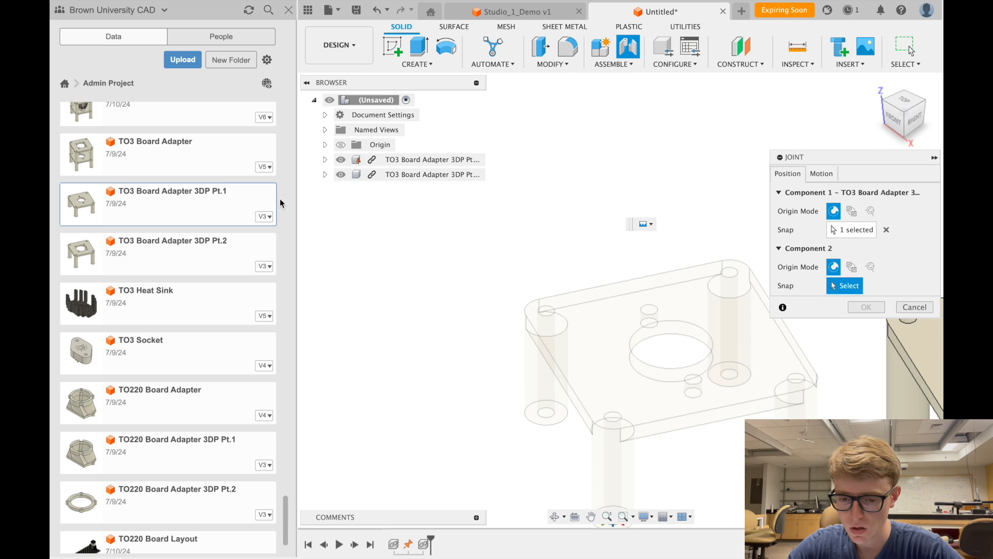
{"action": "scroll", "coordinate": [589, 279], "scroll_direction": "right", "scroll_amount": 8}
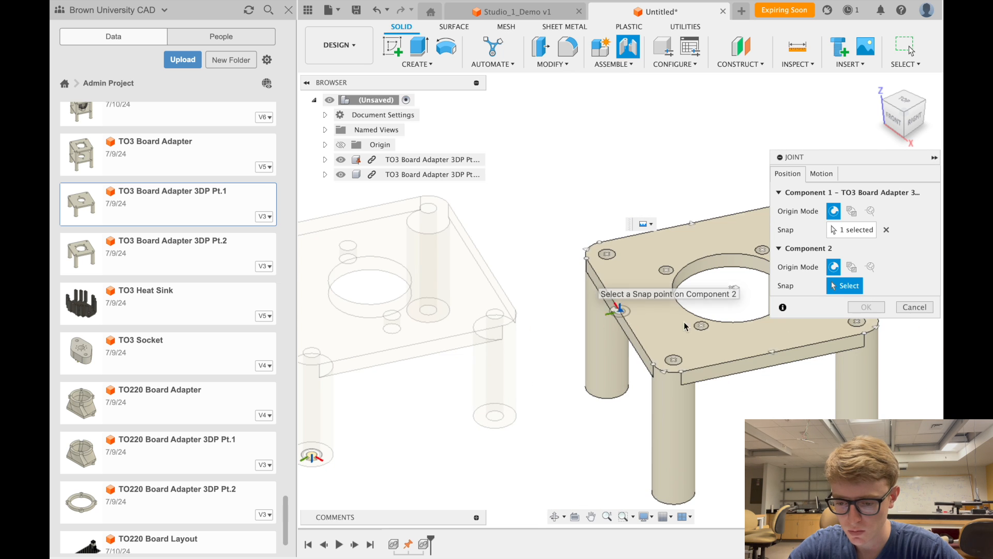
{"action": "left_click", "coordinate": [674, 362]}
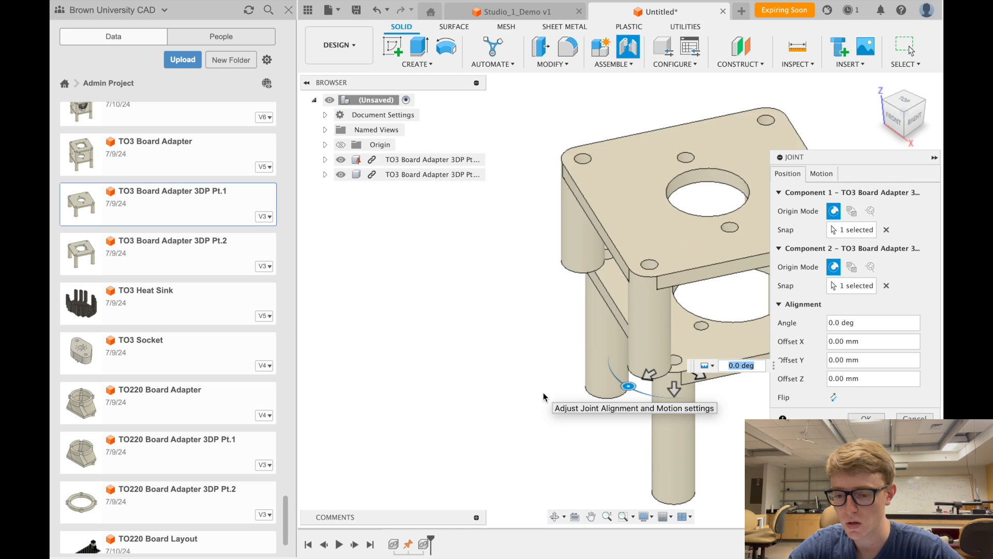
{"action": "scroll", "coordinate": [543, 392], "scroll_direction": "right", "scroll_amount": 10}
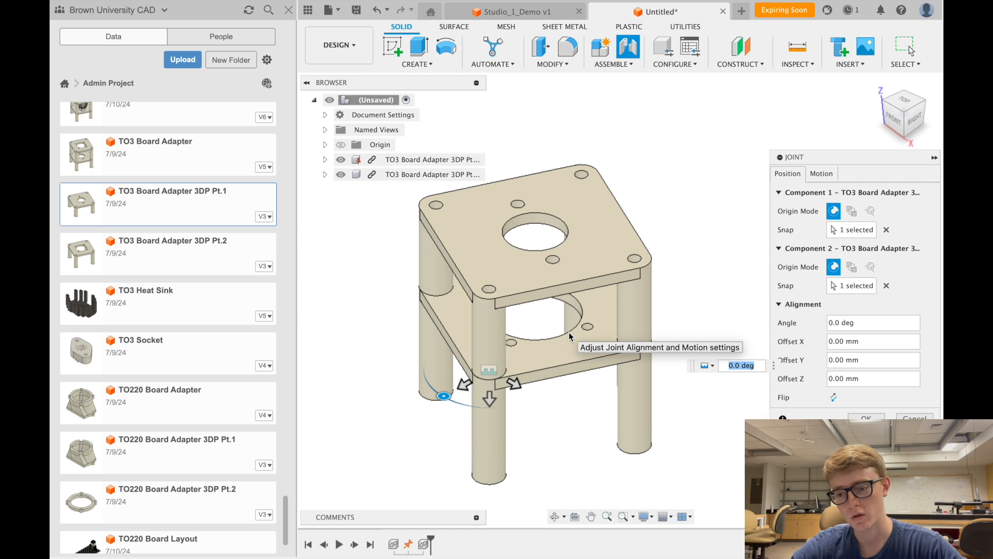
{"action": "left_click", "coordinate": [816, 175]}
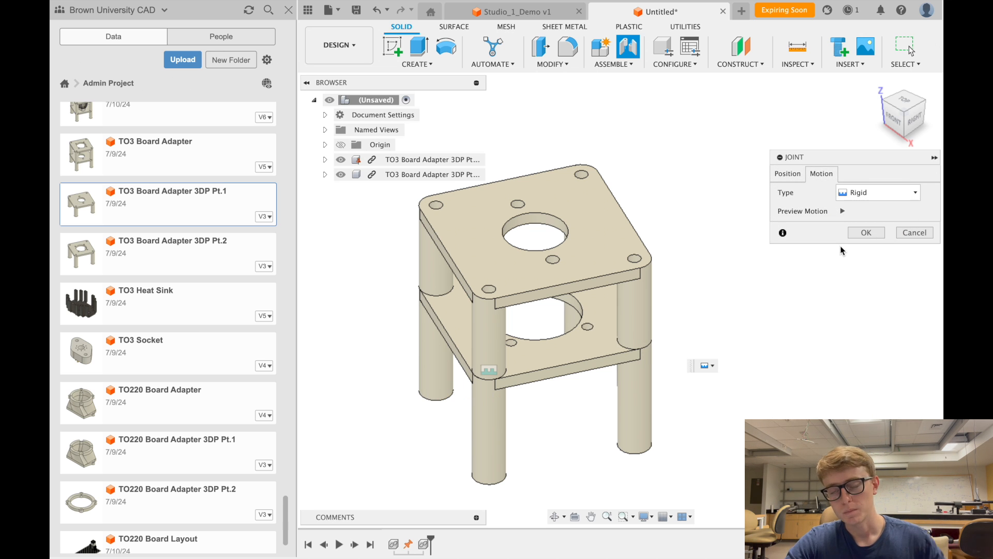
- Try Slider and Planar joint types, settle back on Rigid, and review the Position settings
{"action": "left_click", "coordinate": [906, 195]}
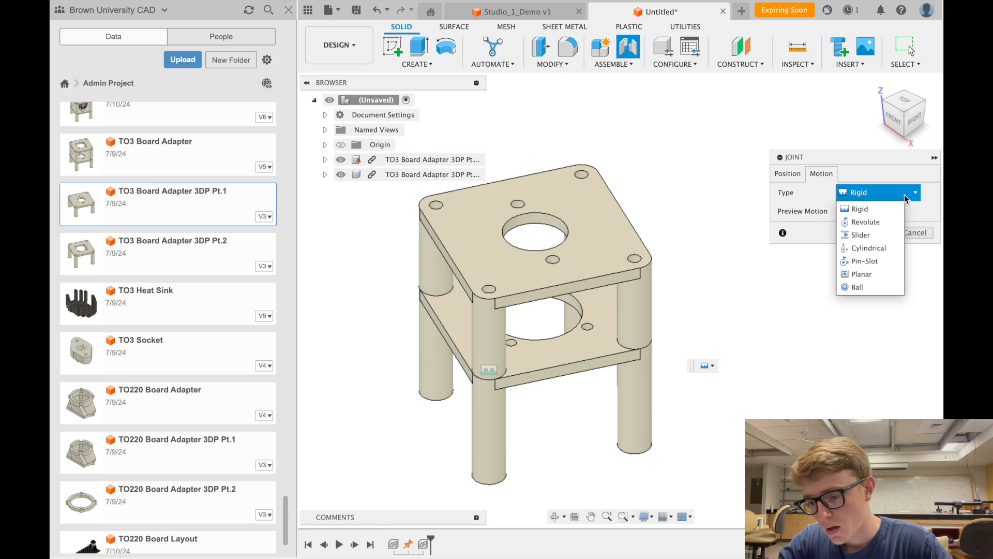
{"action": "left_click", "coordinate": [874, 235]}
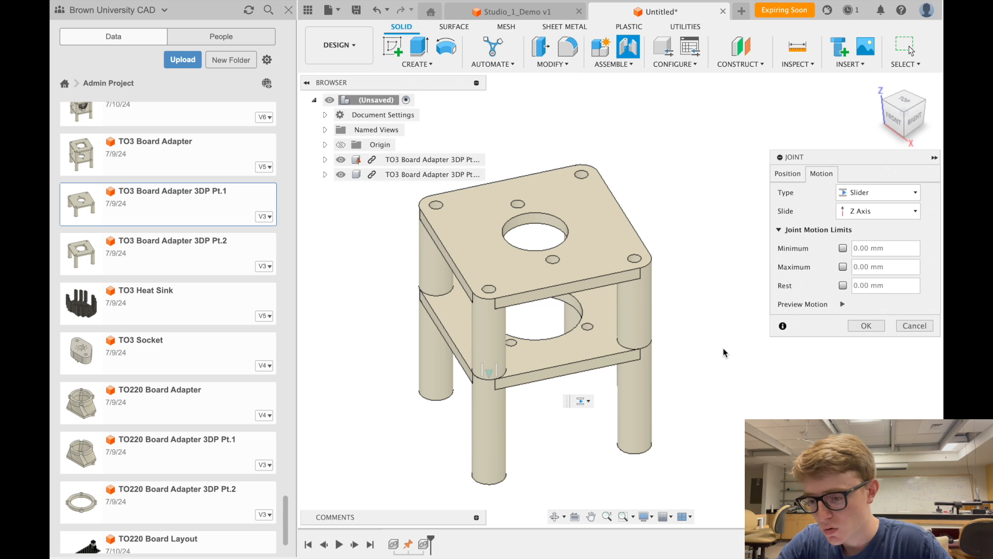
{"action": "left_click", "coordinate": [862, 194]}
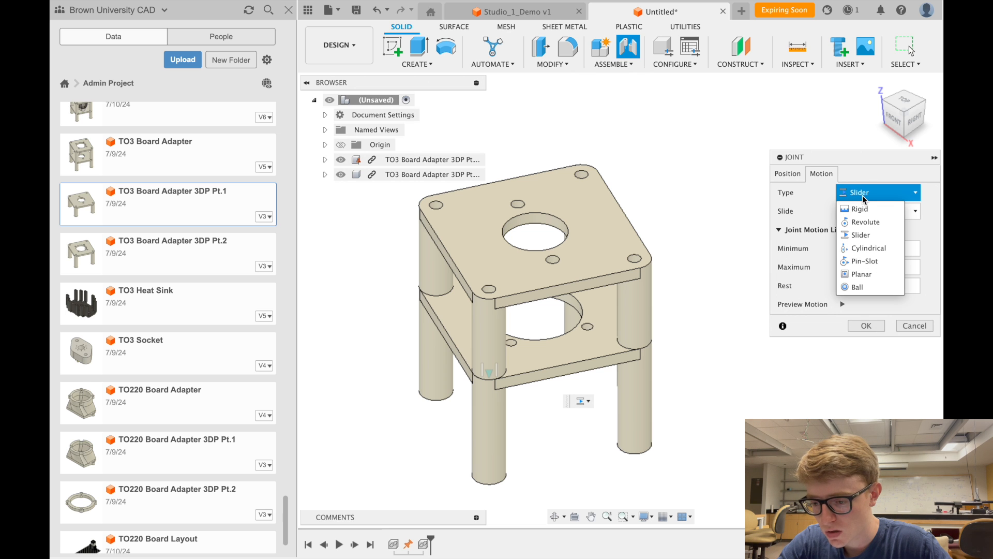
{"action": "left_click", "coordinate": [861, 274]}
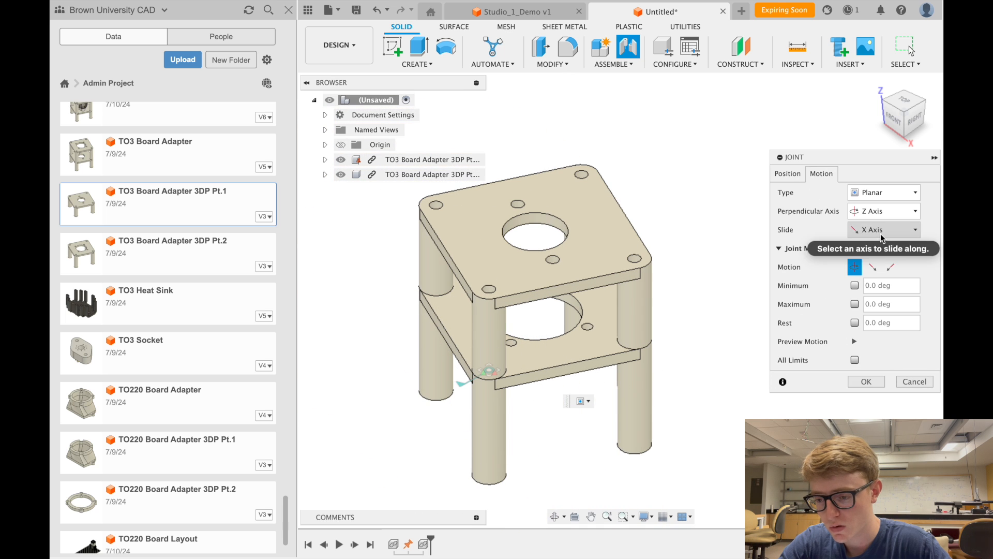
{"action": "left_click", "coordinate": [891, 197]}
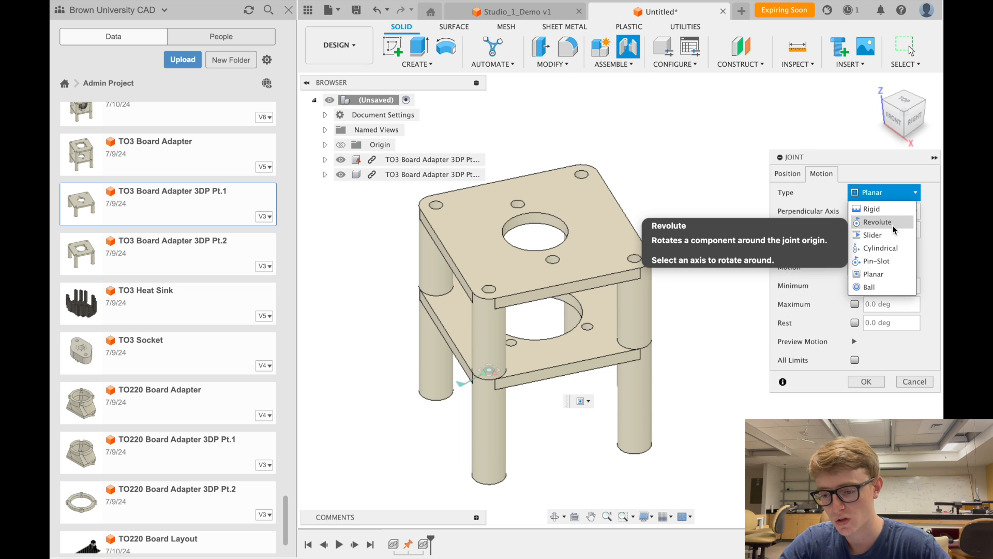
{"action": "left_click", "coordinate": [892, 211]}
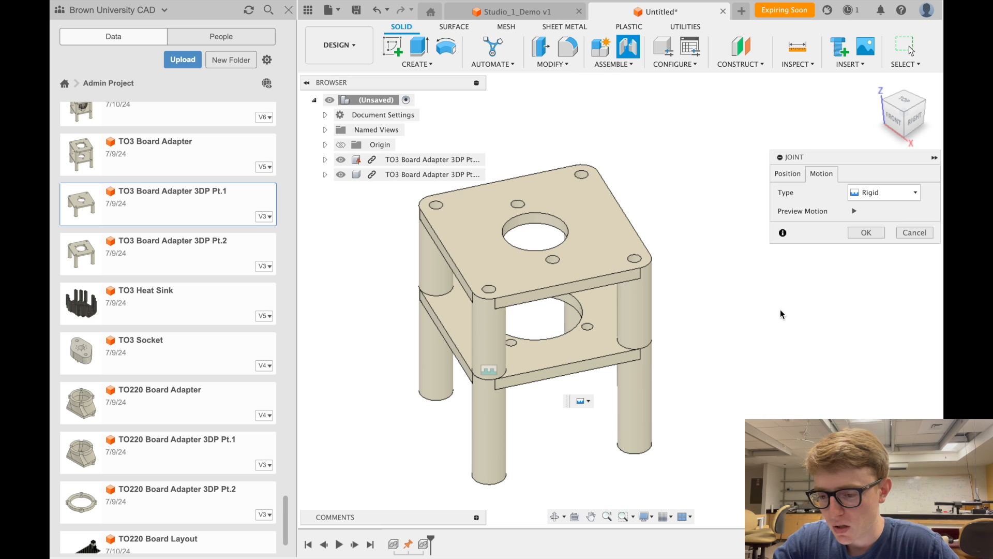
{"action": "left_click", "coordinate": [776, 175]}
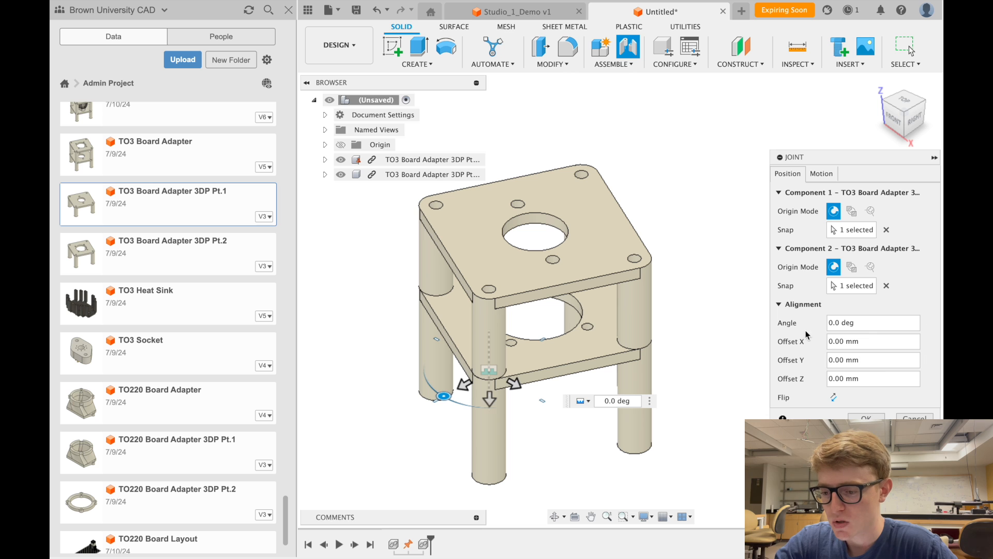
- Confirm the rigid joint, zoom around the stacked adapters, then switch to the Studio_1_Demo v1 tab
{"action": "left_click", "coordinate": [866, 418]}
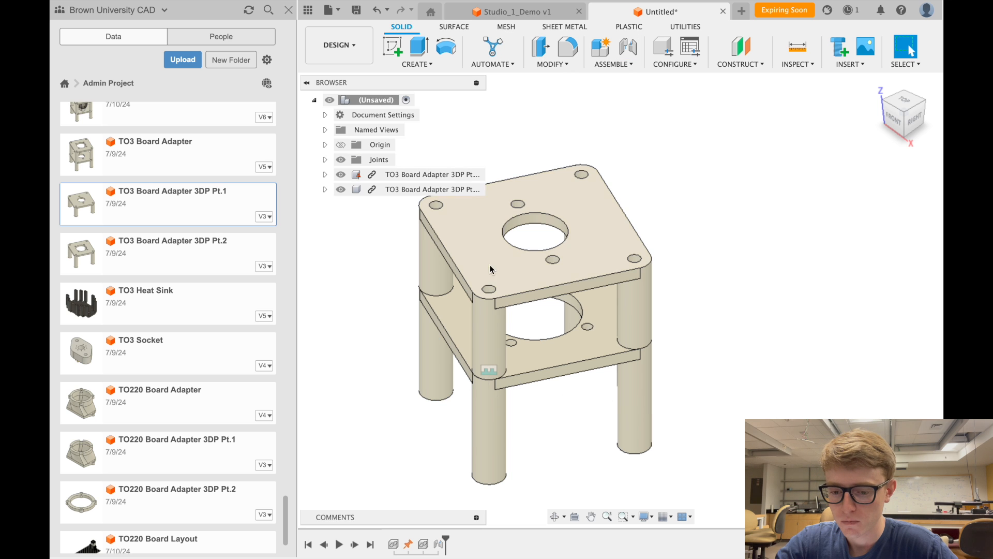
{"action": "scroll", "coordinate": [482, 262], "scroll_direction": "left", "scroll_amount": 4}
{"action": "scroll", "coordinate": [722, 371], "scroll_direction": "up", "scroll_amount": 3}
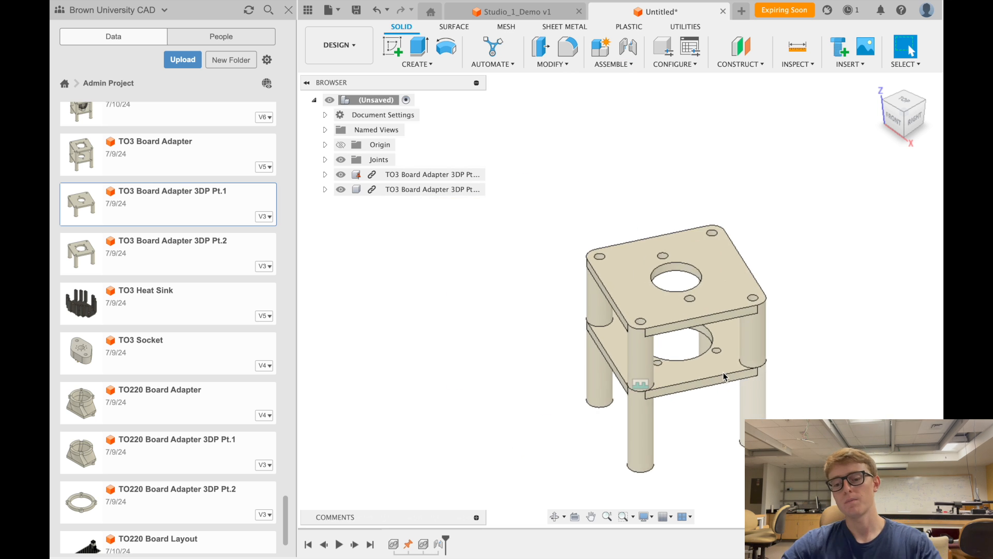
{"action": "scroll", "coordinate": [723, 371], "scroll_direction": "down", "scroll_amount": 2}
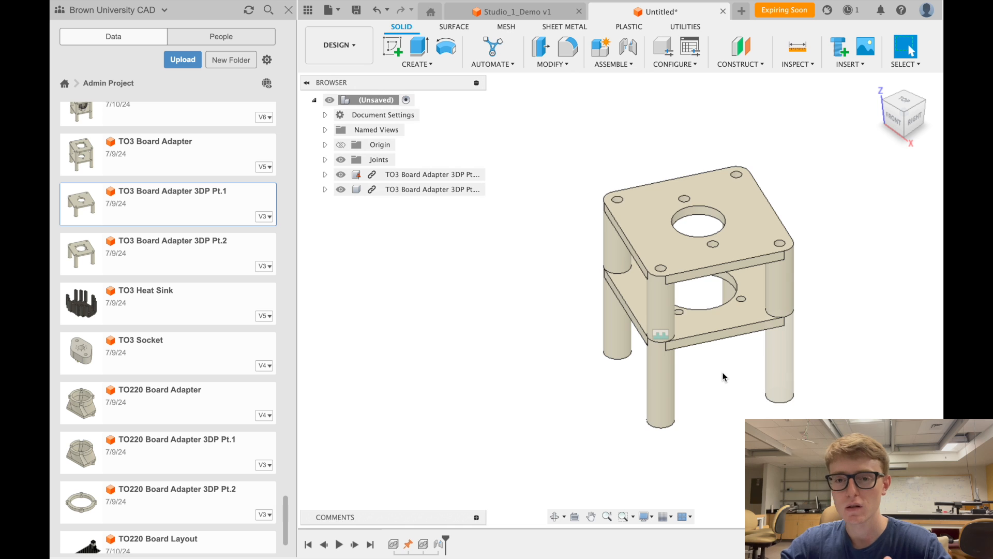
{"action": "scroll", "coordinate": [722, 372], "scroll_direction": "down", "scroll_amount": 2}
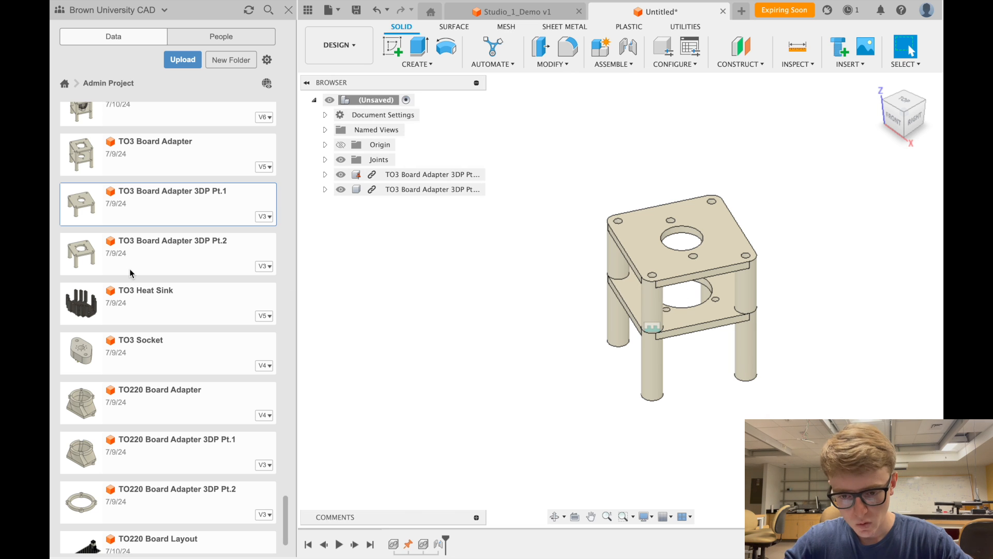
{"action": "left_click", "coordinate": [544, 15]}
{"action": "scroll", "coordinate": [515, 235], "scroll_direction": "up", "scroll_amount": 2}
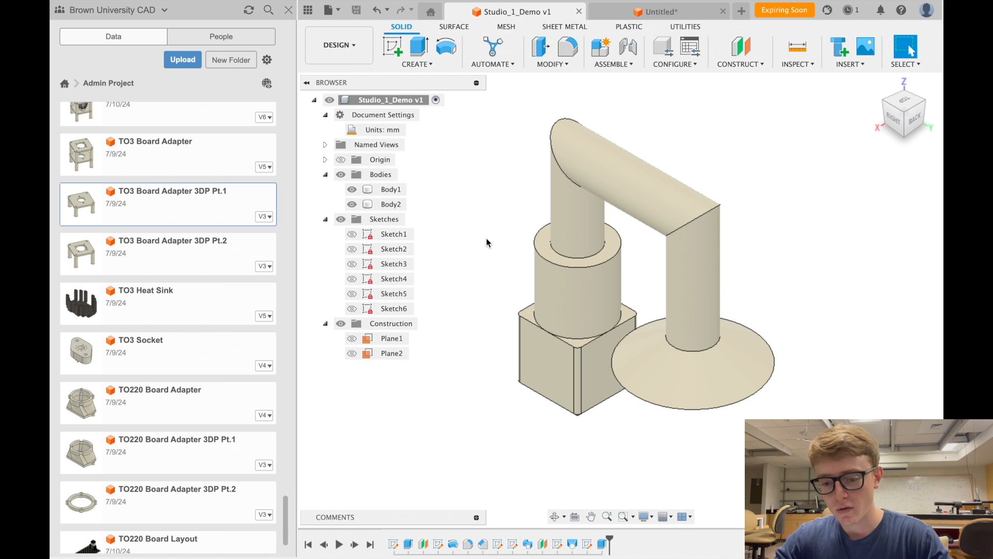
- Inspect Body2 and the pipe model's underside, return to isometric view, and show the File menu
{"action": "left_click", "coordinate": [592, 235]}
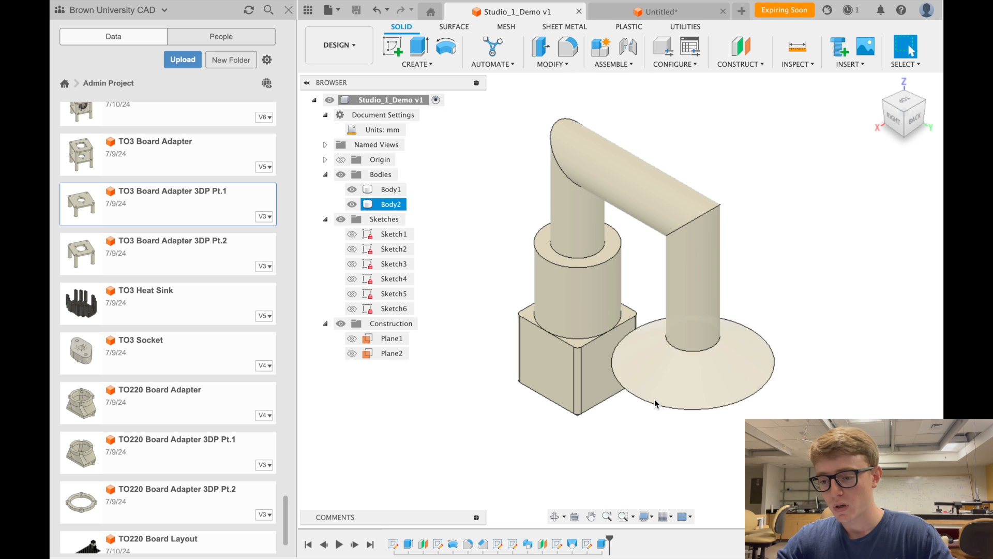
{"action": "key", "text": "Escape"}
{"action": "left_click", "coordinate": [903, 136]}
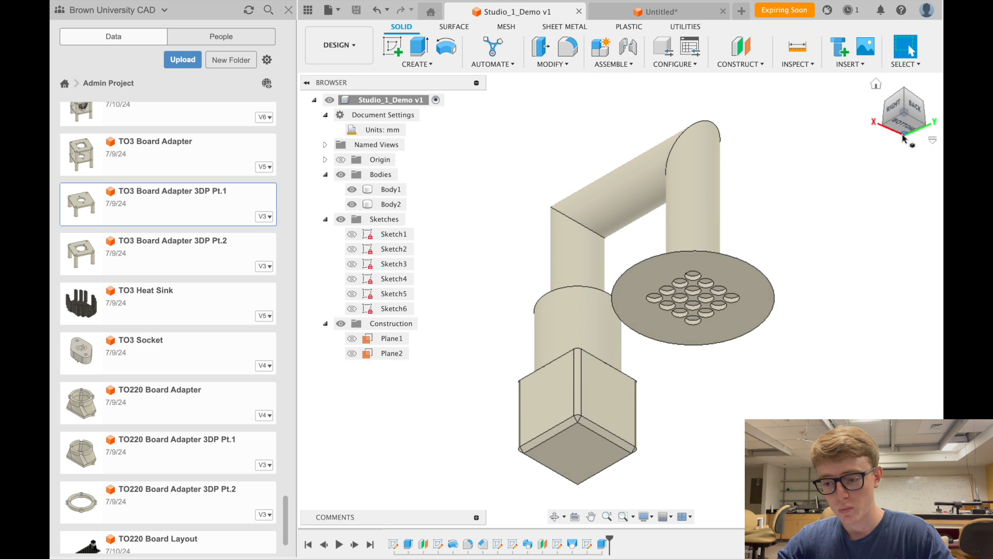
{"action": "left_click", "coordinate": [884, 103]}
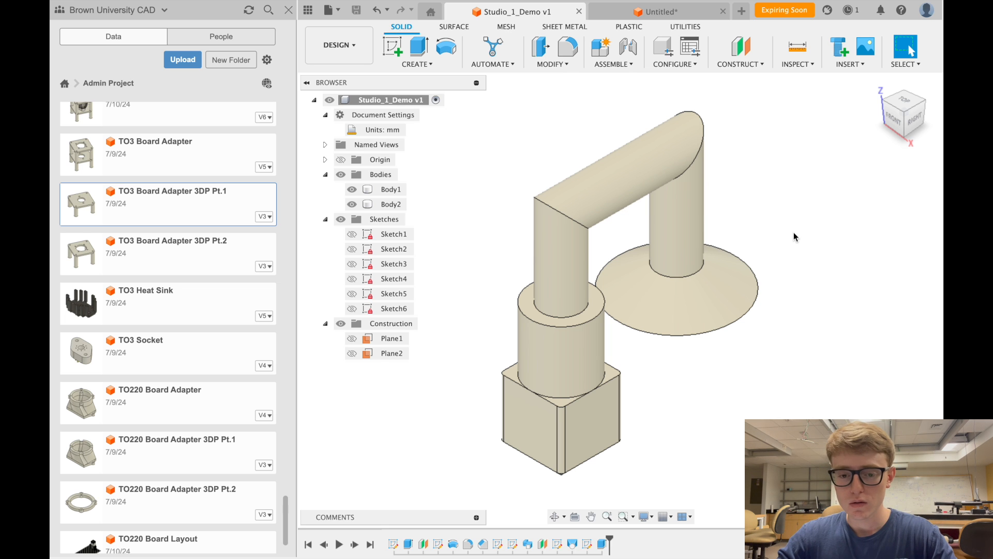
{"action": "left_click", "coordinate": [335, 18]}
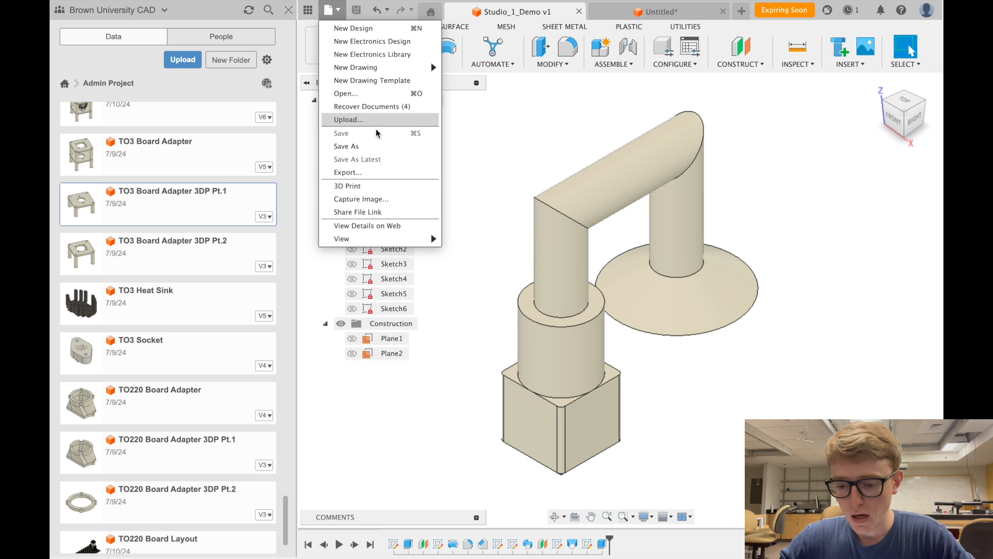
- In the Export dialog for Studio_1_Demo v1, set the file type to STL Files (*.stl)
{"action": "left_click", "coordinate": [348, 172]}
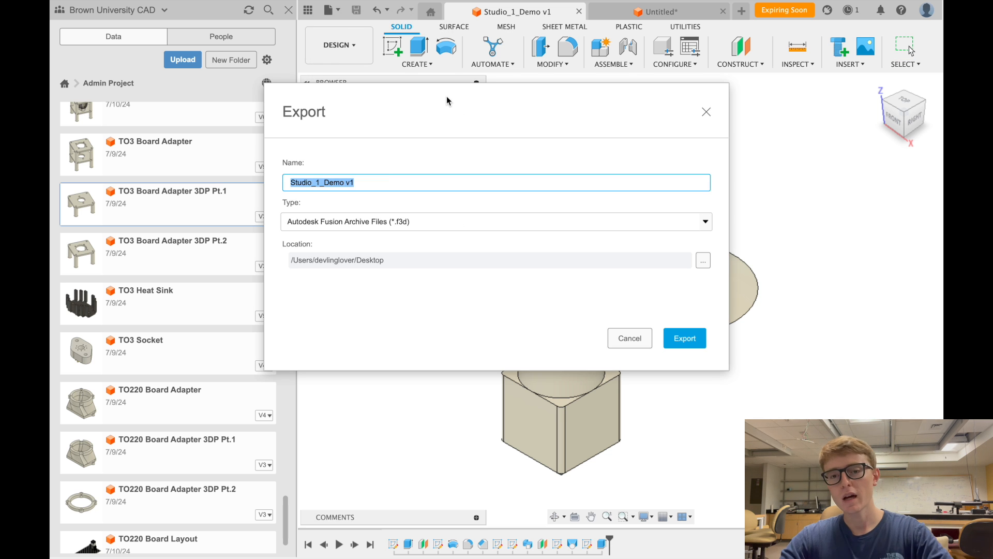
{"action": "left_click_drag", "start_coordinate": [446, 96], "coordinate": [574, 134]}
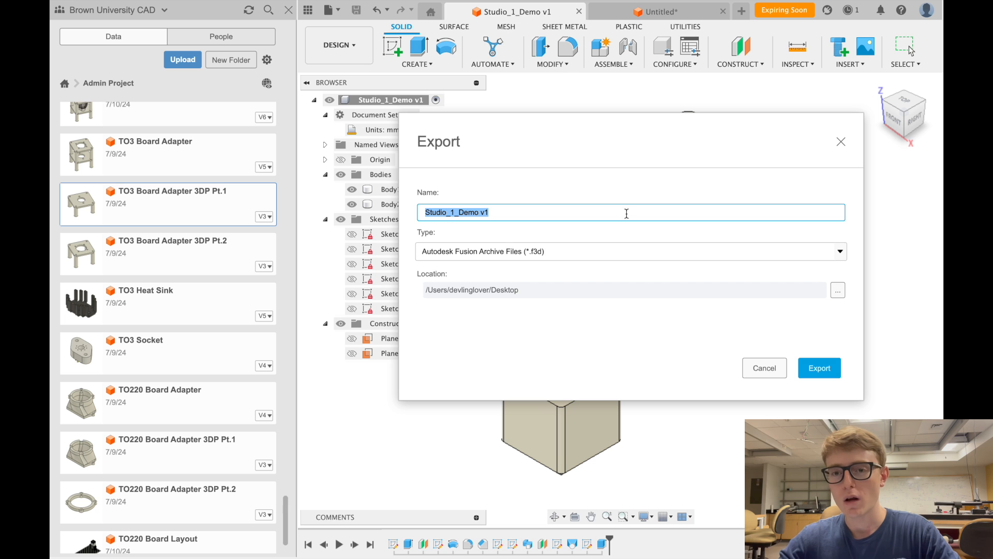
{"action": "left_click", "coordinate": [608, 251]}
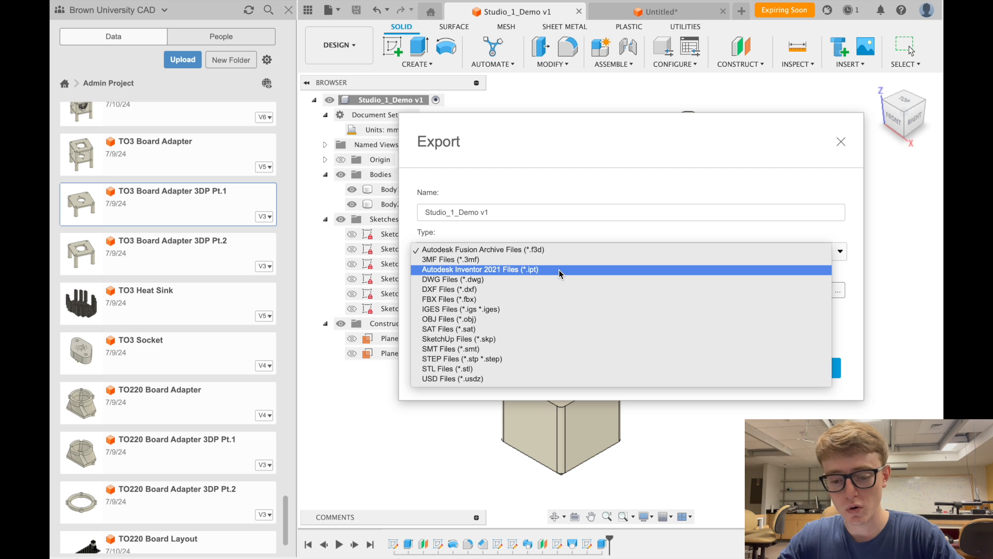
{"action": "left_click", "coordinate": [528, 370]}
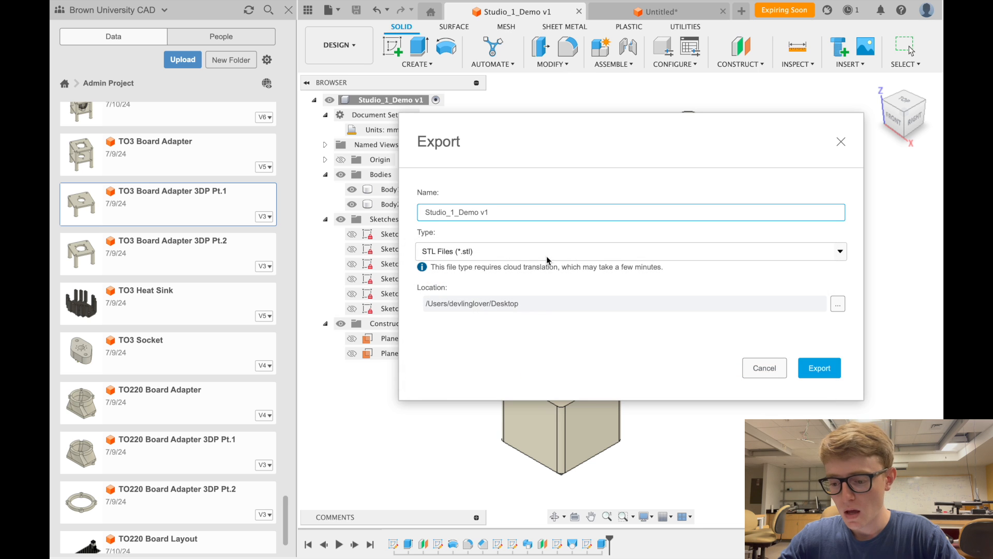
- Start the STL export and close the Job Status window
{"action": "left_click", "coordinate": [816, 369]}
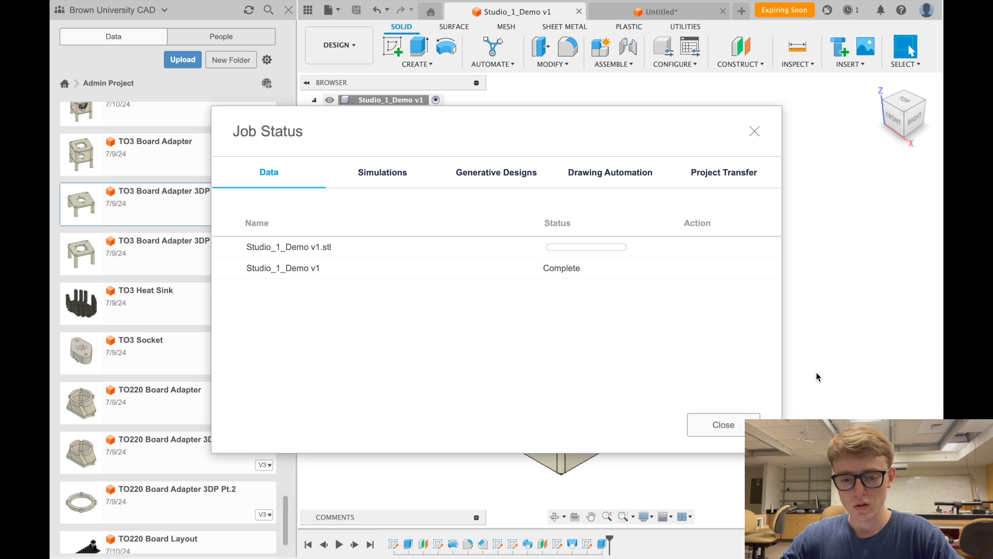
{"action": "left_click_drag", "start_coordinate": [409, 135], "coordinate": [485, 96]}
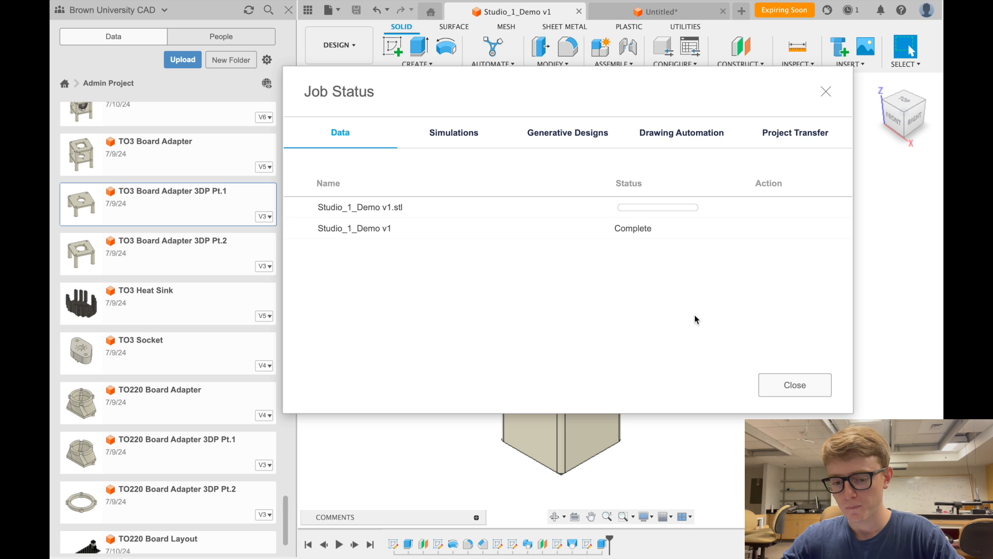
{"action": "left_click", "coordinate": [795, 385]}
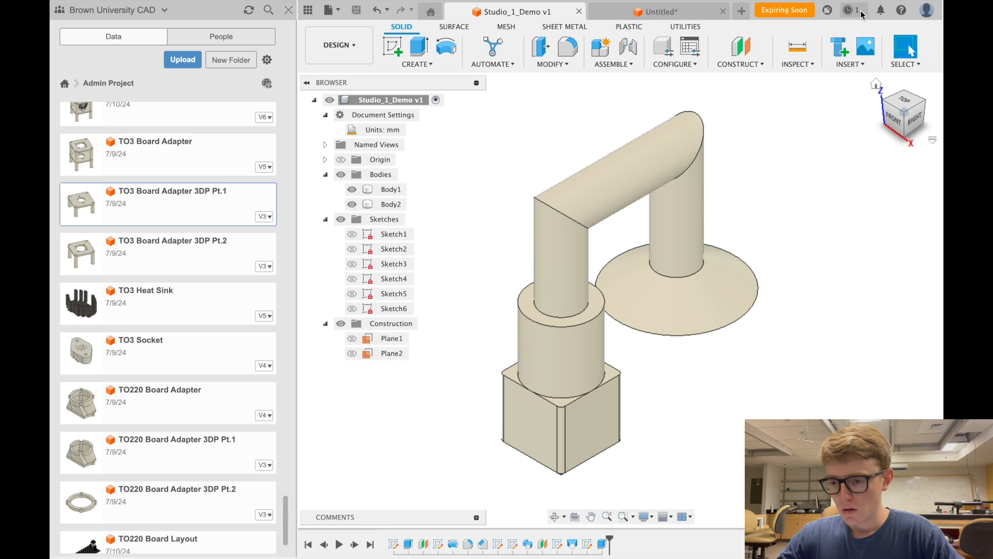
- Recheck the export job's status until finished, then dismiss the Studio_1_Demo v1.stl ready notice
{"action": "left_click", "coordinate": [853, 13]}
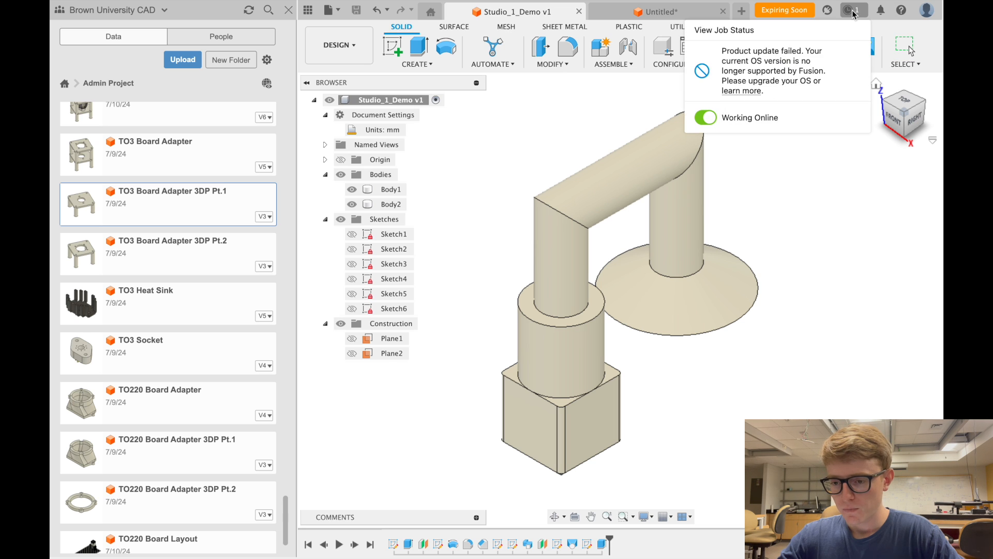
{"action": "left_click", "coordinate": [724, 30]}
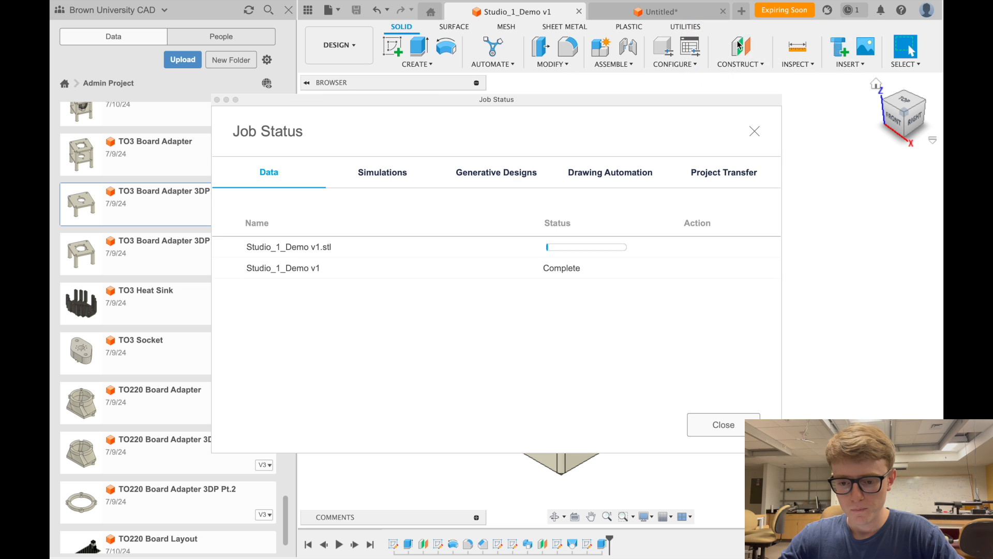
{"action": "left_click_drag", "start_coordinate": [541, 122], "coordinate": [495, 91]}
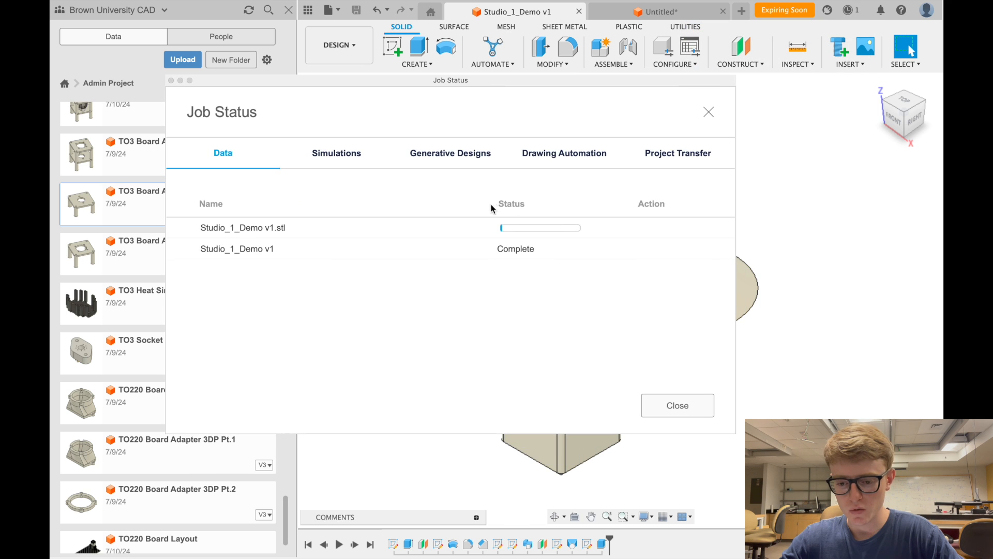
{"action": "left_click", "coordinate": [672, 406]}
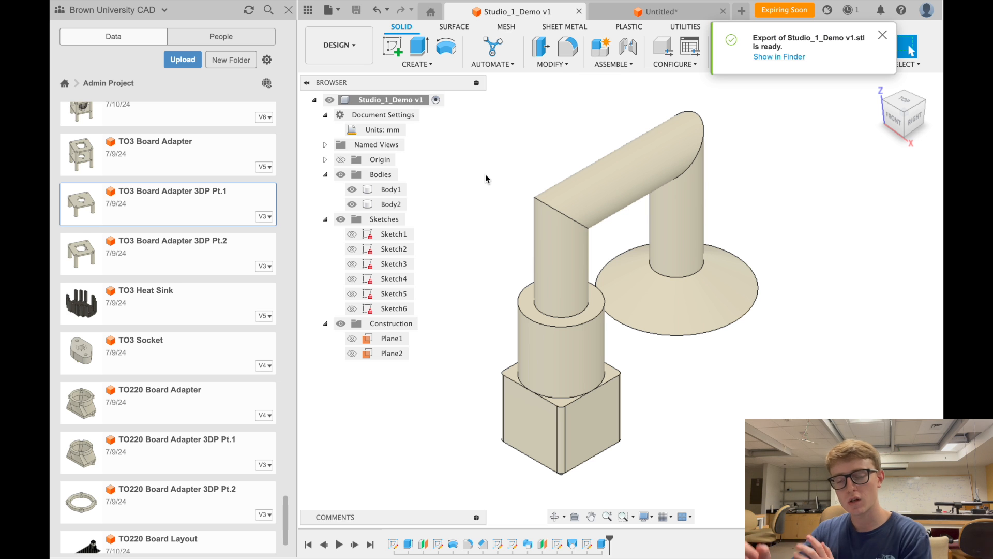
{"action": "left_click", "coordinate": [882, 35]}
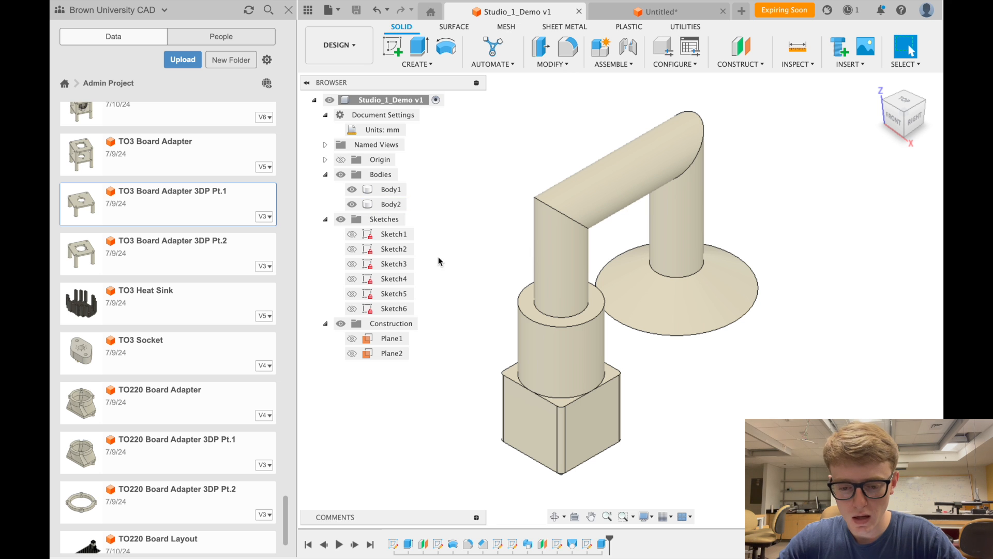
{"action": "left_click", "coordinate": [394, 249]}
{"action": "left_click", "coordinate": [397, 234]}
{"action": "left_click", "coordinate": [391, 249]}
{"action": "left_click", "coordinate": [476, 223]}
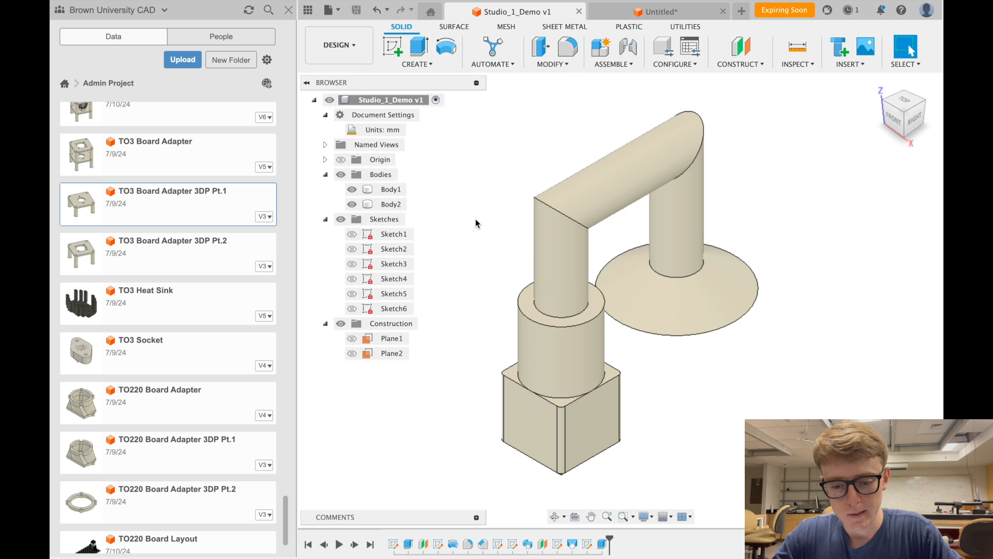
{"action": "left_click", "coordinate": [394, 249]}
{"action": "left_click", "coordinate": [470, 220]}
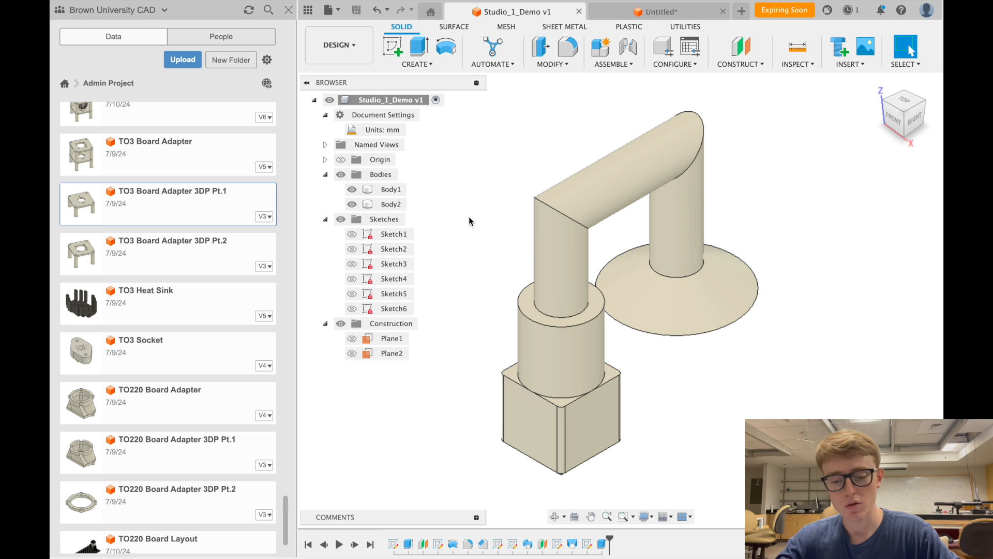
{"action": "left_click", "coordinate": [403, 250]}
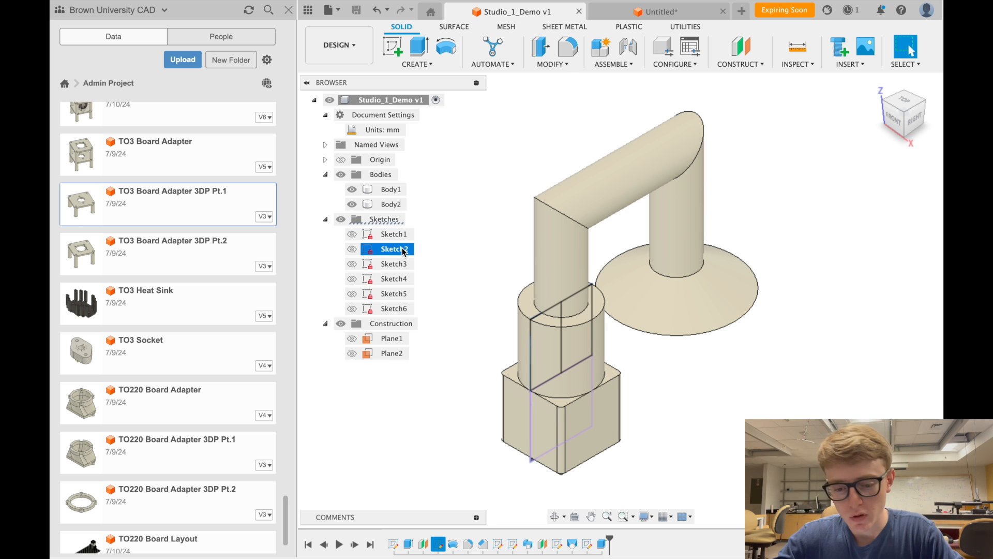
{"action": "left_click", "coordinate": [402, 263]}
{"action": "left_click", "coordinate": [403, 278]}
{"action": "left_click", "coordinate": [399, 309]}
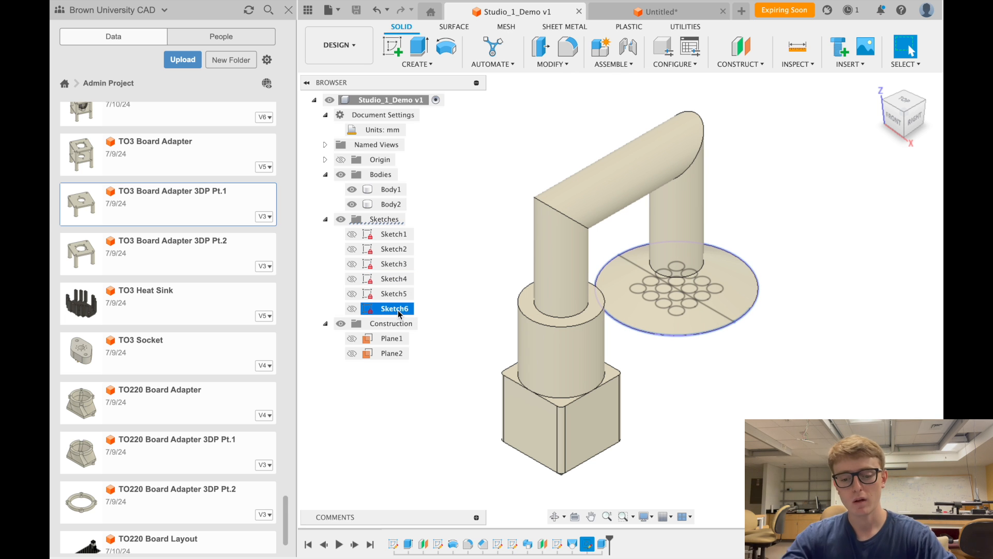
{"action": "right_click", "coordinate": [398, 309]}
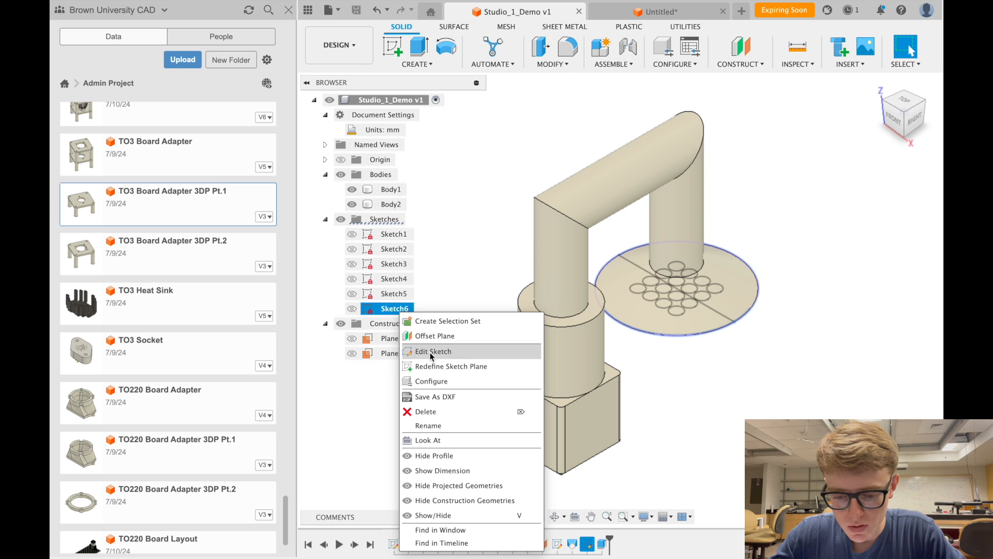
{"action": "left_click", "coordinate": [380, 309]}
{"action": "right_click", "coordinate": [379, 309]}
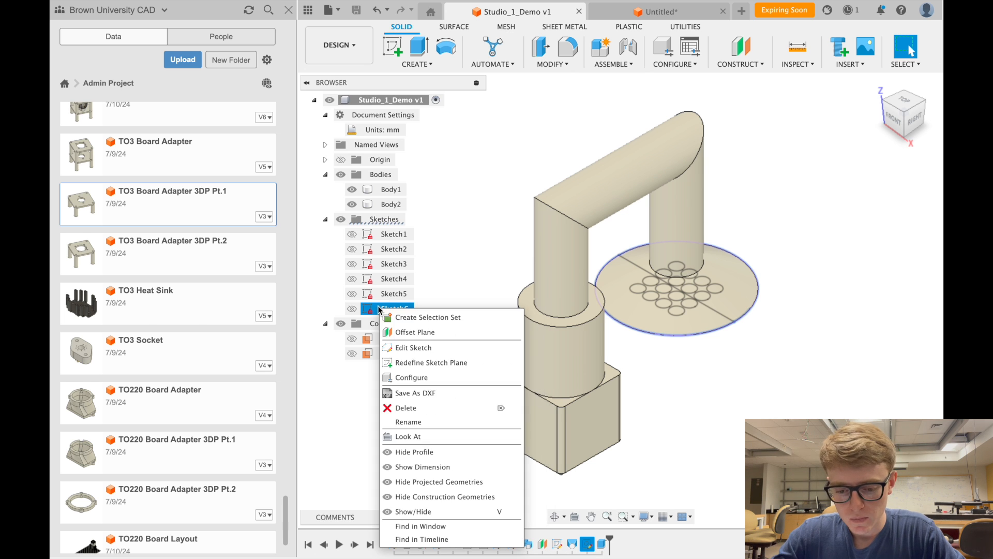
{"action": "left_click", "coordinate": [433, 393]}
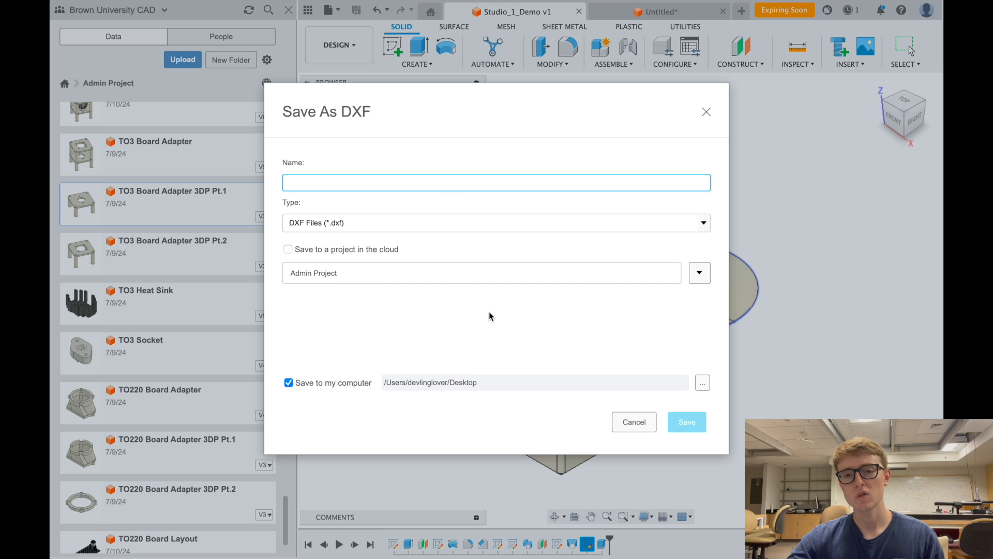
{"action": "left_click", "coordinate": [633, 422]}
{"action": "left_click", "coordinate": [778, 393]}
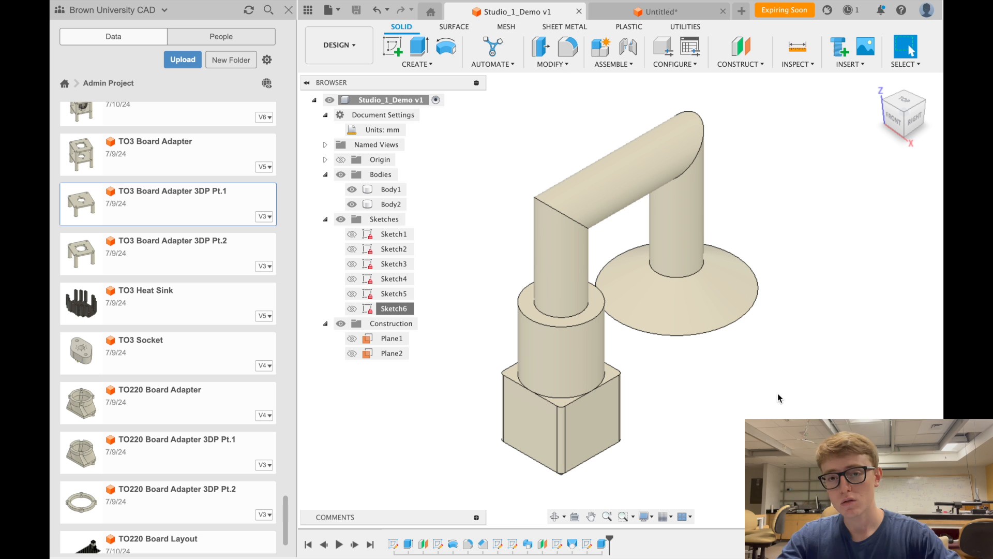
{"action": "scroll", "coordinate": [777, 393], "scroll_direction": "down", "scroll_amount": 3}
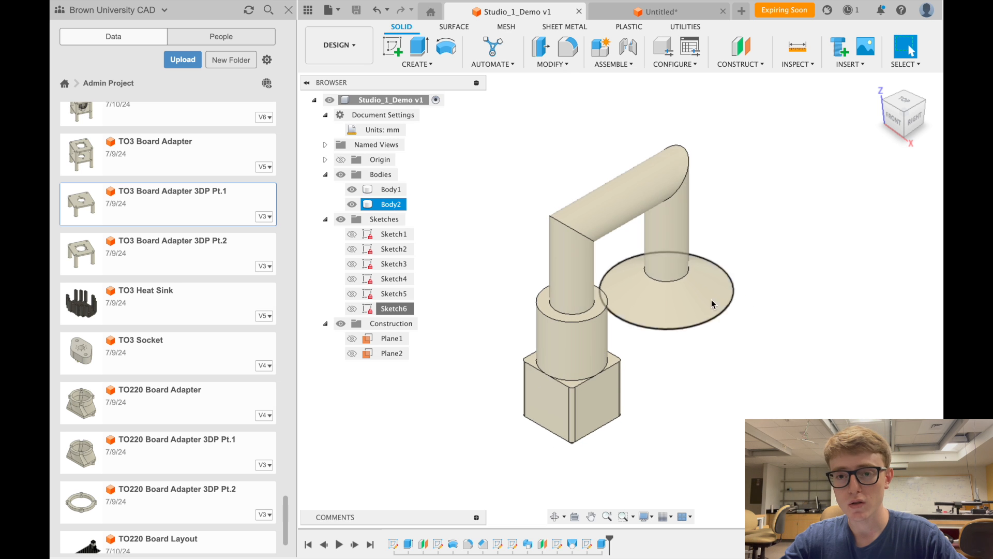